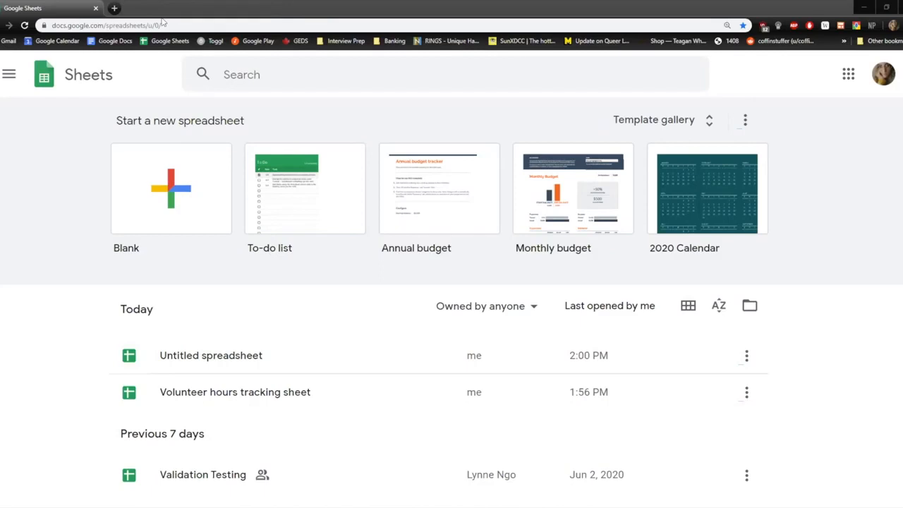
# Step: Search the web for "google sheets"
pyautogui.click(103, 26)
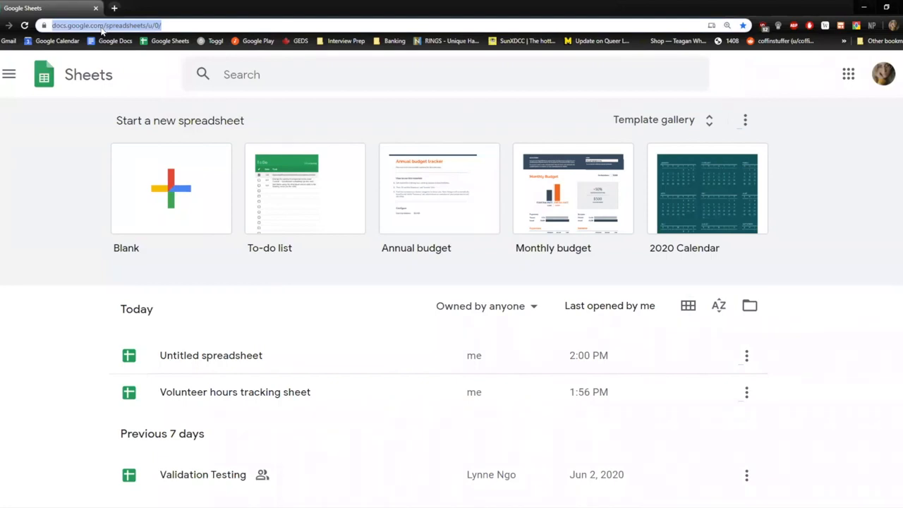
pyautogui.write('goi')
pyautogui.press('BackSpace')
pyautogui.press('BackSpace')
pyautogui.write('oiog')
pyautogui.press('BackSpace')
pyautogui.press('BackSpace')
pyautogui.press('BackSpace')
pyautogui.press('BackSpace')
pyautogui.press('BackSpace')
pyautogui.write('google shje')
pyautogui.press('BackSpace')
pyautogui.press('BackSpace')
pyautogui.write('eets')
pyautogui.press('Return')
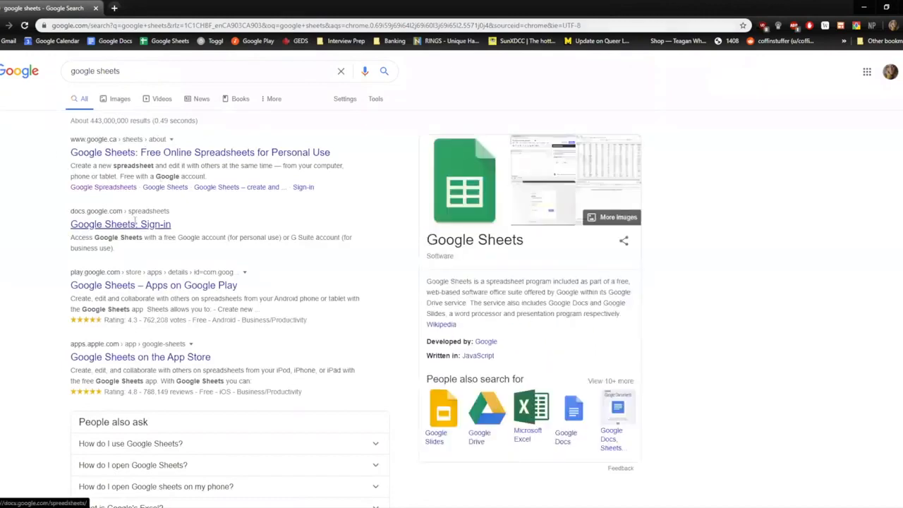
# Step: Open the Google Sheets page for free personal use from the search results and continue into the personal version of Google Sheets
pyautogui.scroll(-2, 136, 222)
pyautogui.scroll(2, 183, 201)
pyautogui.click(208, 153)
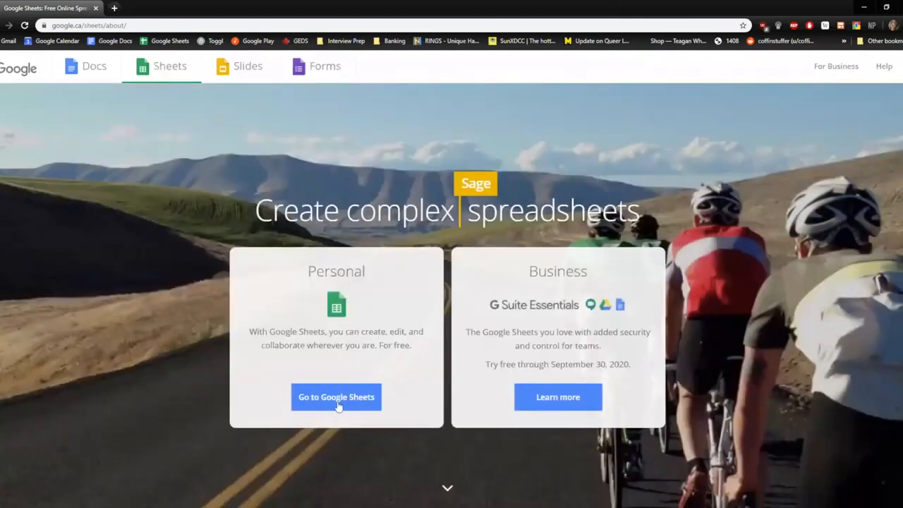
pyautogui.click(337, 404)
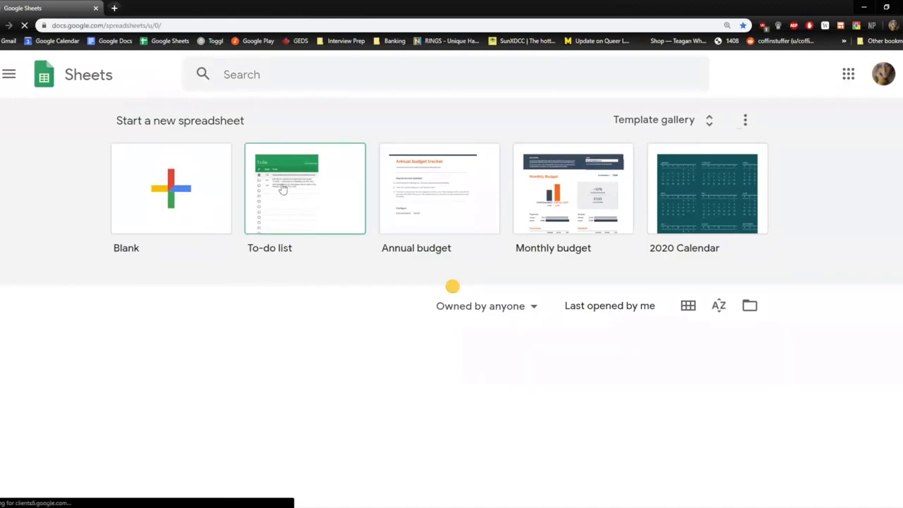
# Step: Expand the full template gallery, browse the personal and work templates, and create a blank spreadsheet
pyautogui.scroll(-1, 348, 168)
pyautogui.scroll(1, 348, 167)
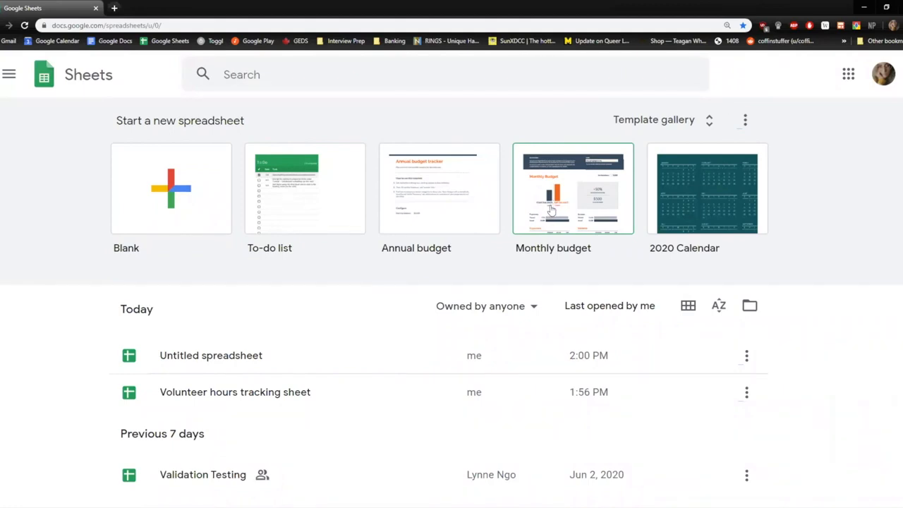
pyautogui.click(709, 132)
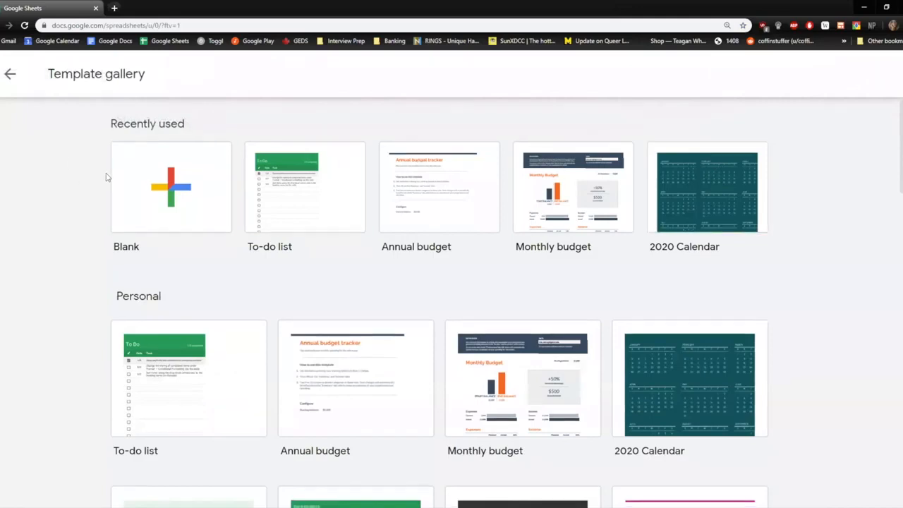
pyautogui.scroll(-2, 132, 168)
pyautogui.scroll(-5, 141, 174)
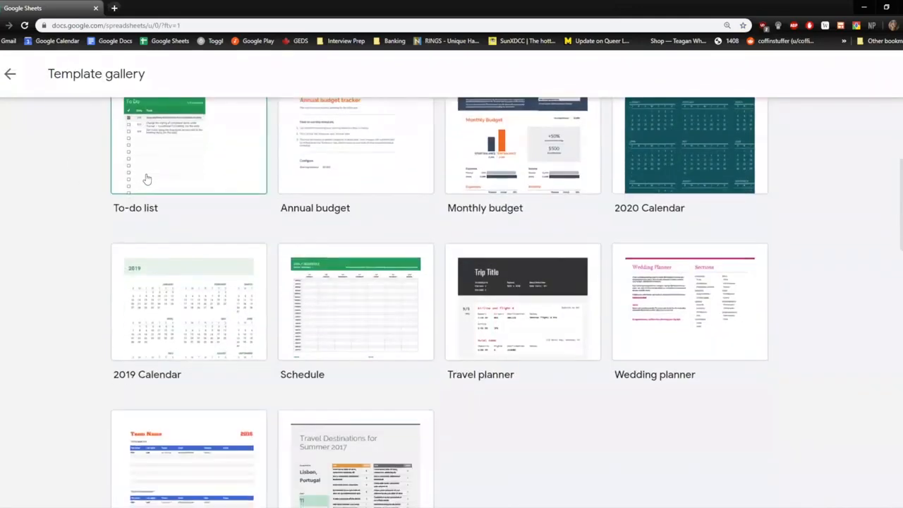
pyautogui.scroll(7, 529, 266)
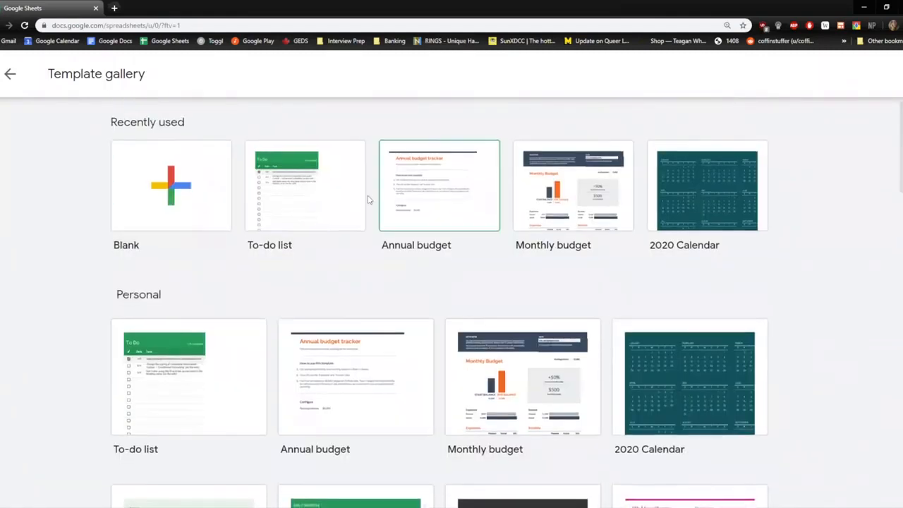
pyautogui.scroll(-6, 381, 268)
pyautogui.scroll(-4, 387, 309)
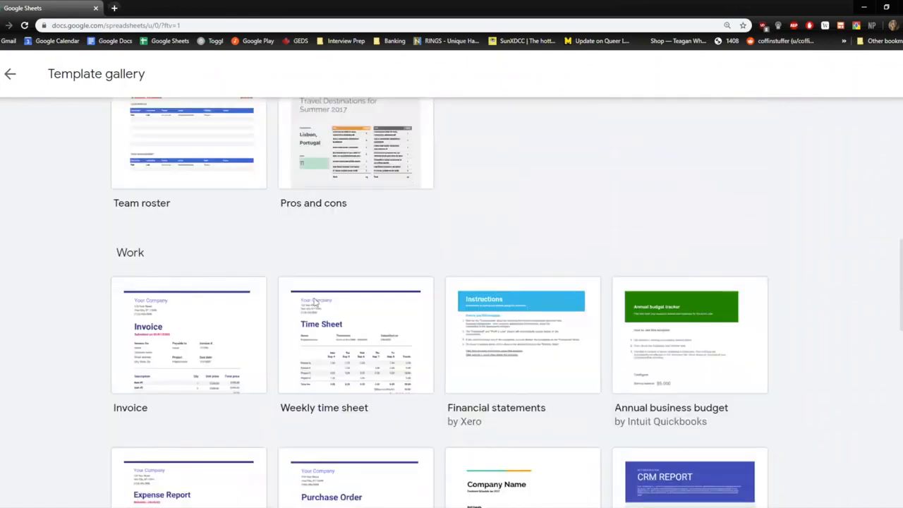
pyautogui.scroll(10, 369, 304)
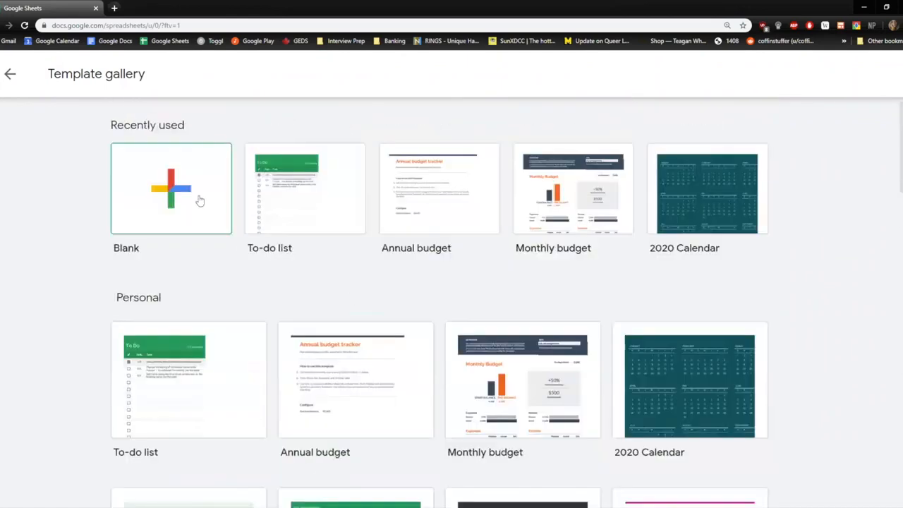
pyautogui.click(180, 190)
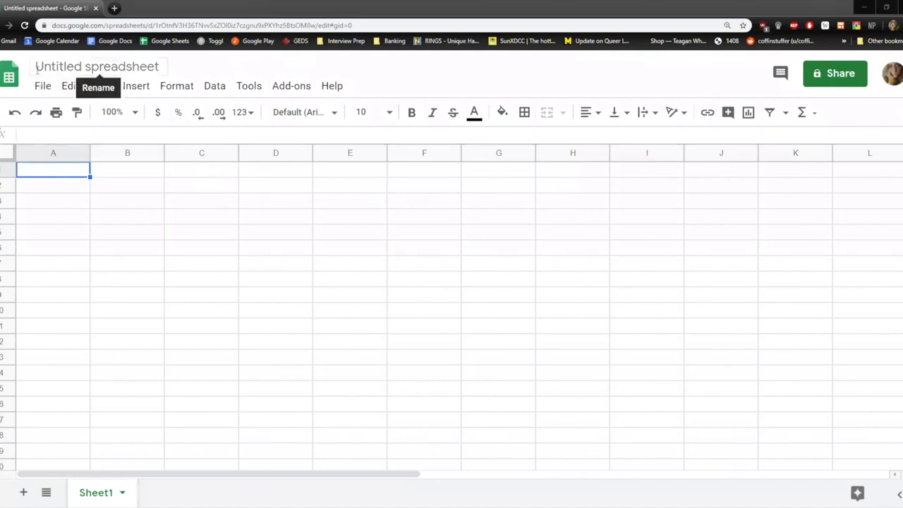
# Step: Rename the untitled spreadsheet as "Cyber Seniors"
pyautogui.click(85, 71)
pyautogui.click(112, 220)
pyautogui.click(47, 66)
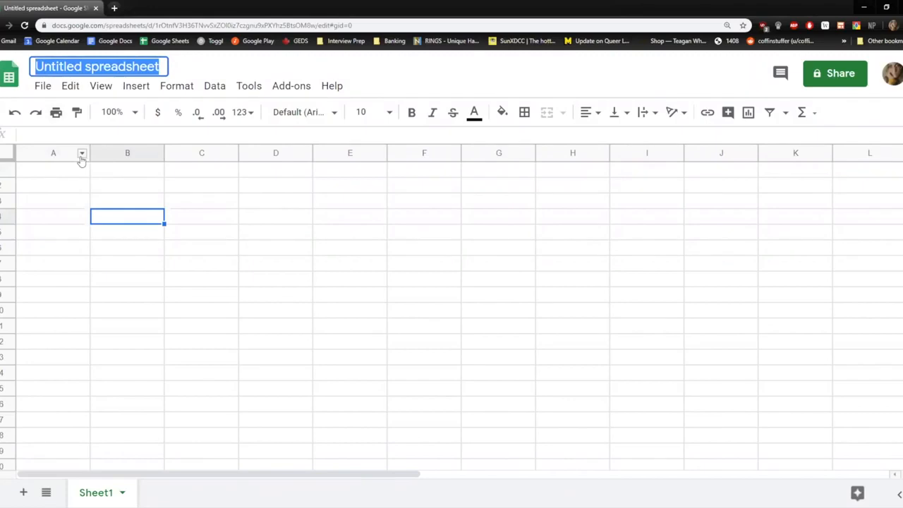
pyautogui.write('Cyber Seniors')
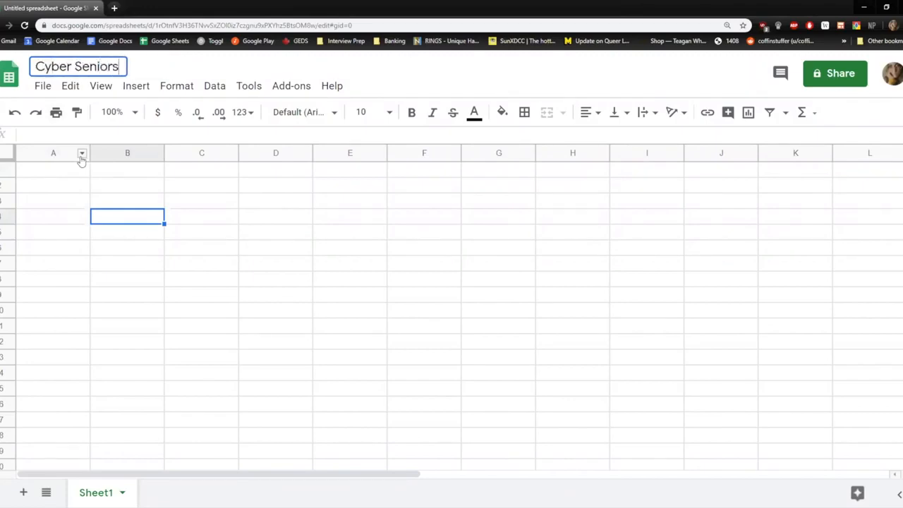
pyautogui.click(161, 203)
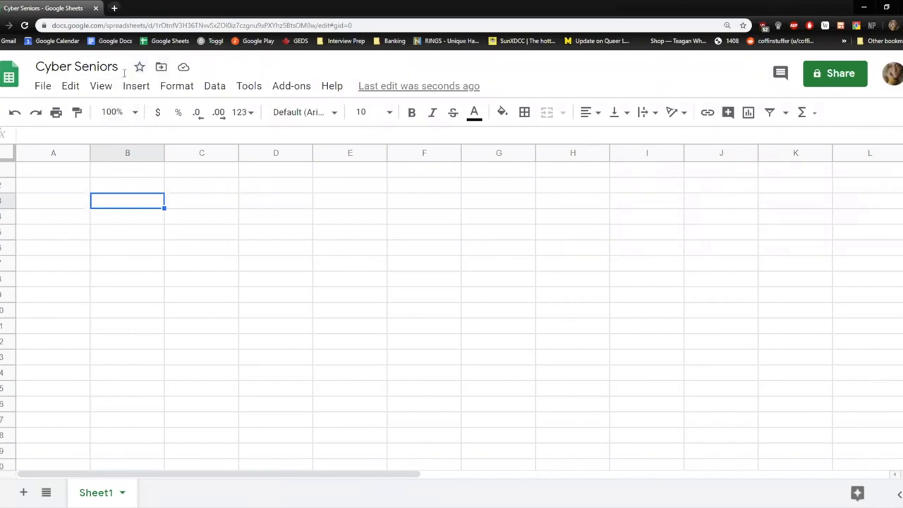
# Step: View the My Drive locations available for moving the spreadsheet, then check its document status
pyautogui.click(161, 68)
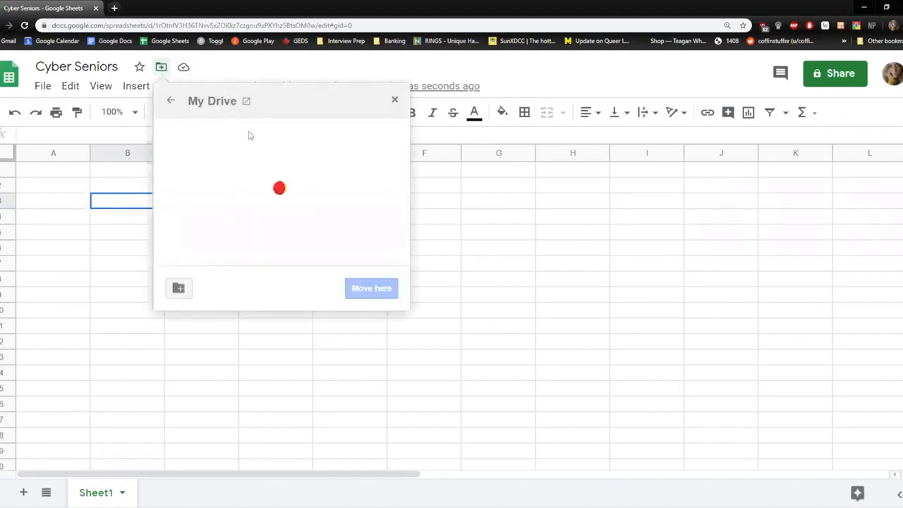
pyautogui.scroll(-4, 397, 184)
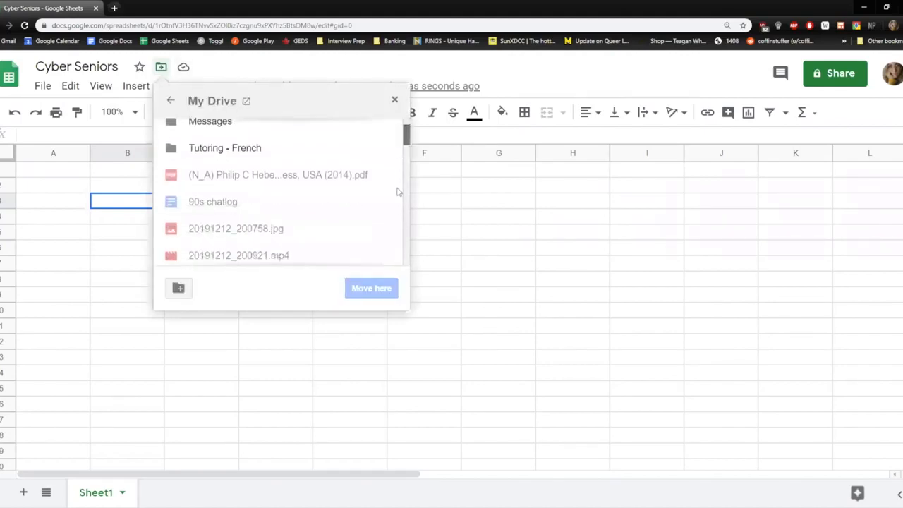
pyautogui.click(394, 99)
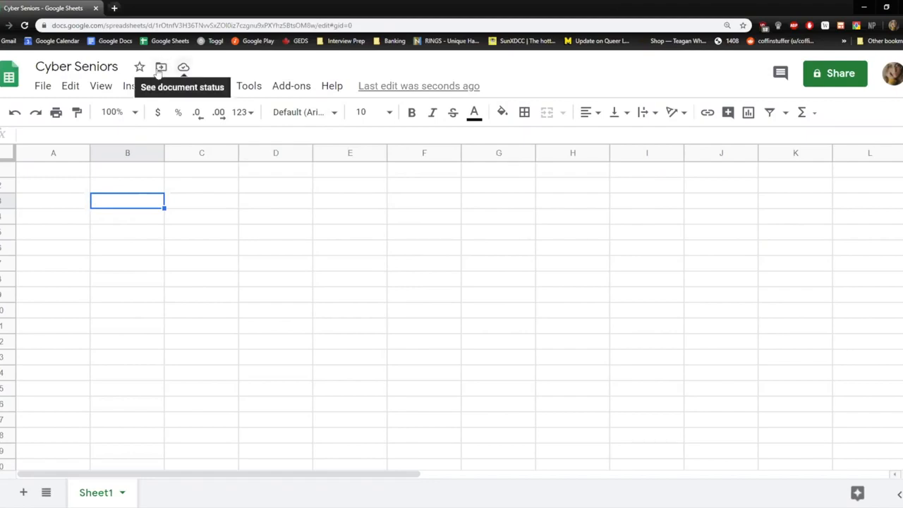
pyautogui.moveTo(158, 72)
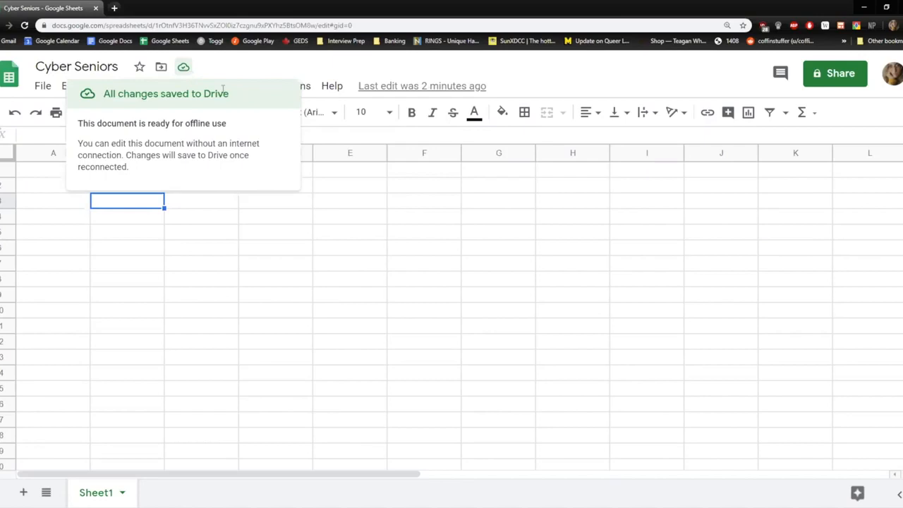
pyautogui.click(317, 216)
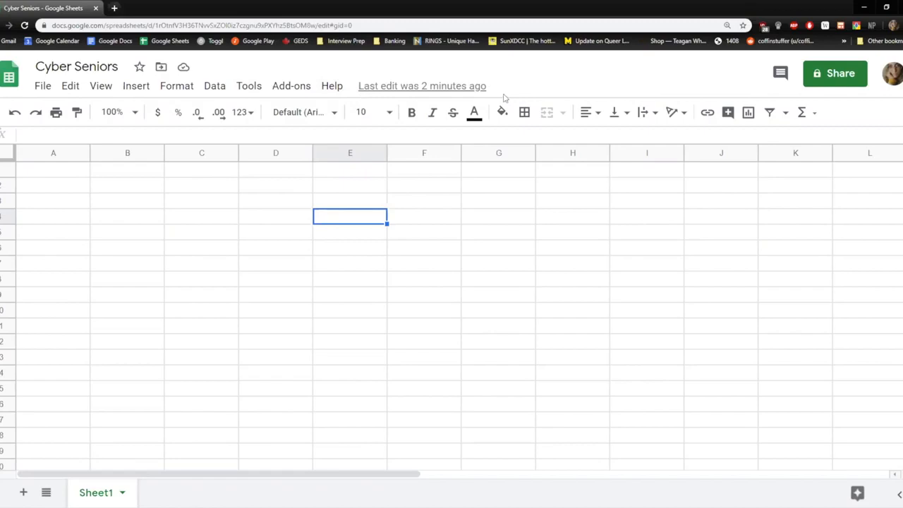
# Step: Move the active cell back and forth across columns A to F and rows 1 to 4, finishing in cell A1
pyautogui.click(201, 200)
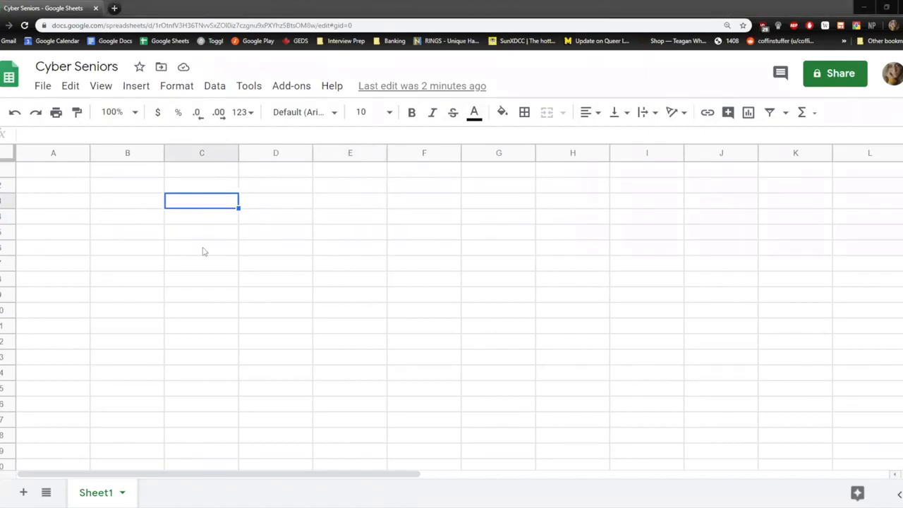
pyautogui.scroll(-1, 204, 255)
pyautogui.scroll(1, 173, 261)
pyautogui.click(140, 175)
pyautogui.press('Right')
pyautogui.press('Right')
pyautogui.press('Right')
pyautogui.press('Right')
pyautogui.press('Left')
pyautogui.press('Left')
pyautogui.press('Left')
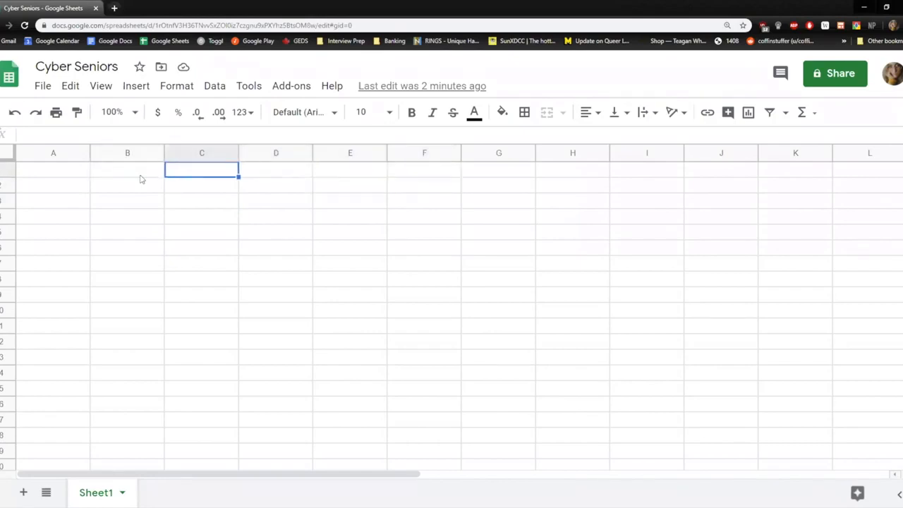
pyautogui.press('Left')
pyautogui.press('Left')
pyautogui.press('Down')
pyautogui.press('Down')
pyautogui.press('Down')
pyautogui.press('Up')
pyautogui.press('Up')
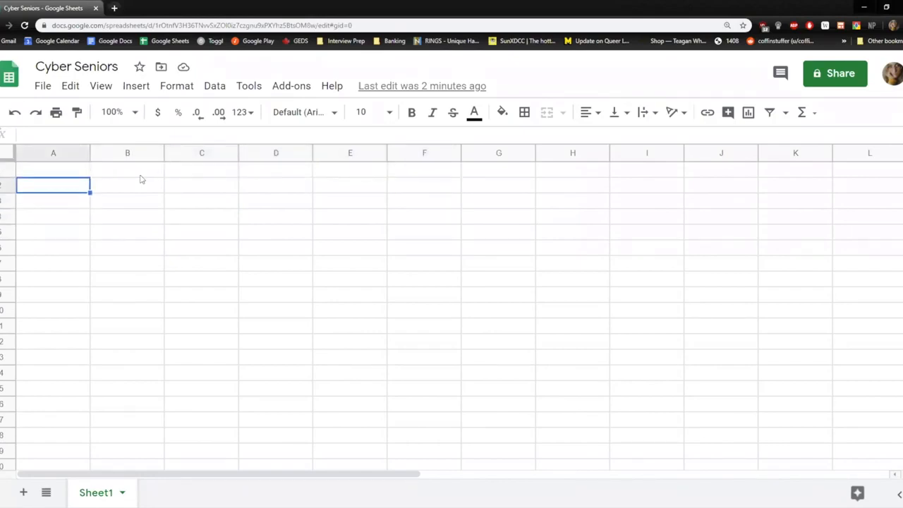
pyautogui.press('Right')
pyautogui.press('Right')
pyautogui.press('Right')
pyautogui.press('Up')
pyautogui.press('Left')
pyautogui.press('Left')
pyautogui.press('Left')
pyautogui.press('Down')
pyautogui.press('Down')
pyautogui.press('Down')
pyautogui.press('Up')
pyautogui.press('Up')
pyautogui.press('Up')
pyautogui.press('Right')
pyautogui.press('Right')
pyautogui.press('Right')
pyautogui.press('Left')
pyautogui.press('Left')
pyautogui.press('Left')
pyautogui.press('Down')
pyautogui.press('Up')
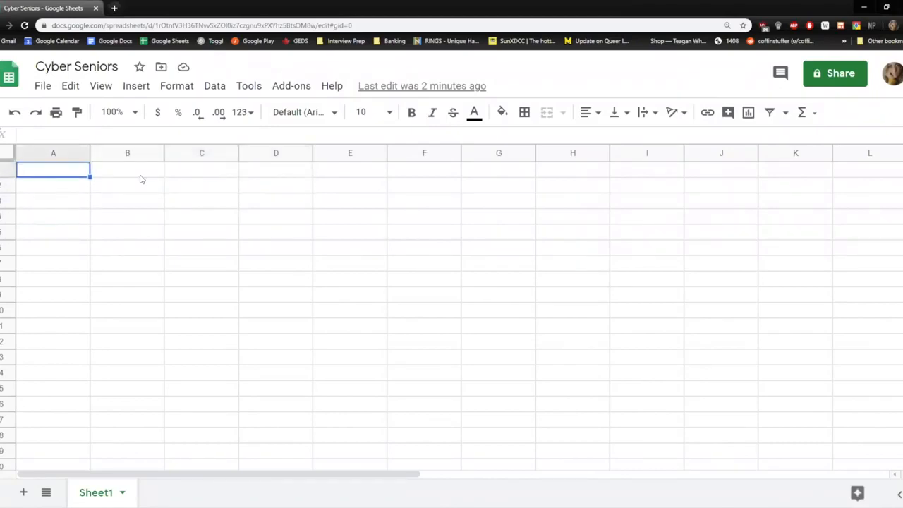
# Step: Select cells B1, C1, D1 and E1 one at a time, finishing with cell A1
pyautogui.click(140, 179)
pyautogui.click(195, 178)
pyautogui.click(292, 181)
pyautogui.click(349, 178)
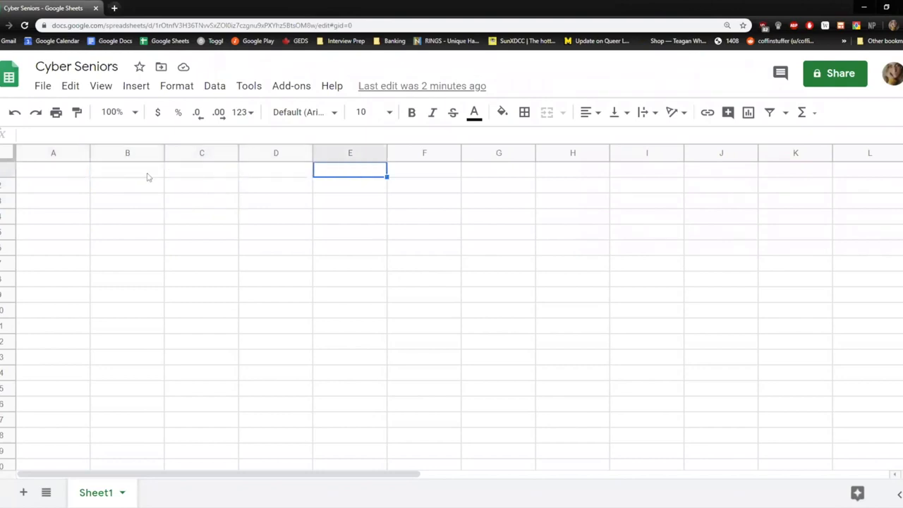
pyautogui.click(66, 181)
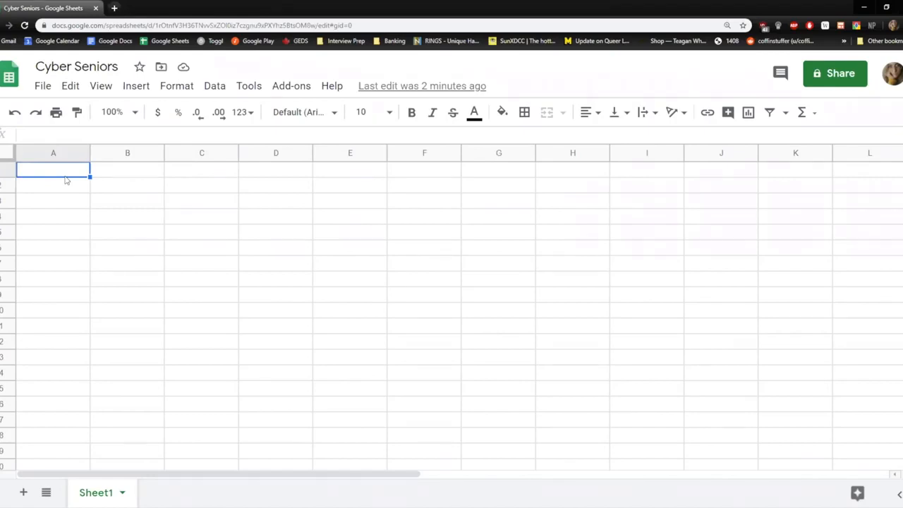
# Step: Move the active cell along row 1 from A1 to F1 and back to A1
pyautogui.press('Right')
pyautogui.press('Right')
pyautogui.press('Right')
pyautogui.press('Right')
pyautogui.press('Right')
pyautogui.press('Left')
pyautogui.press('Left')
pyautogui.press('Left')
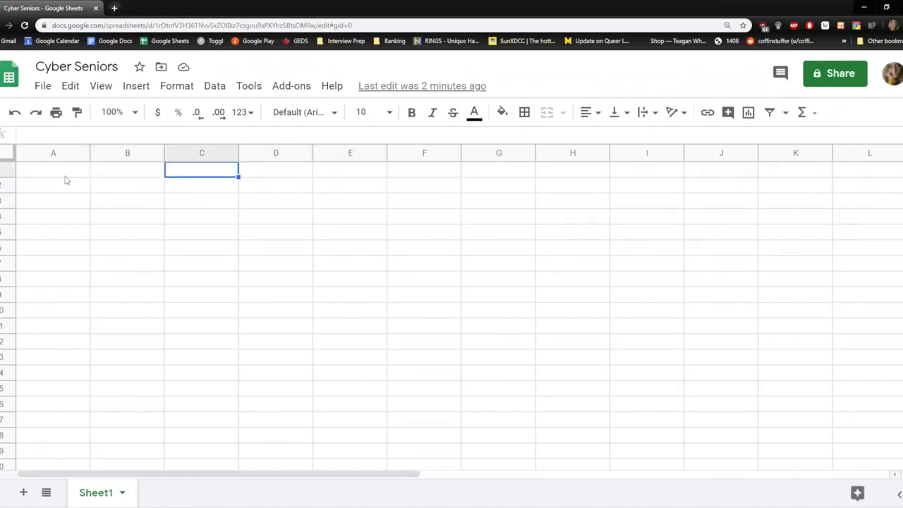
pyautogui.press('Left')
pyautogui.press('Left')
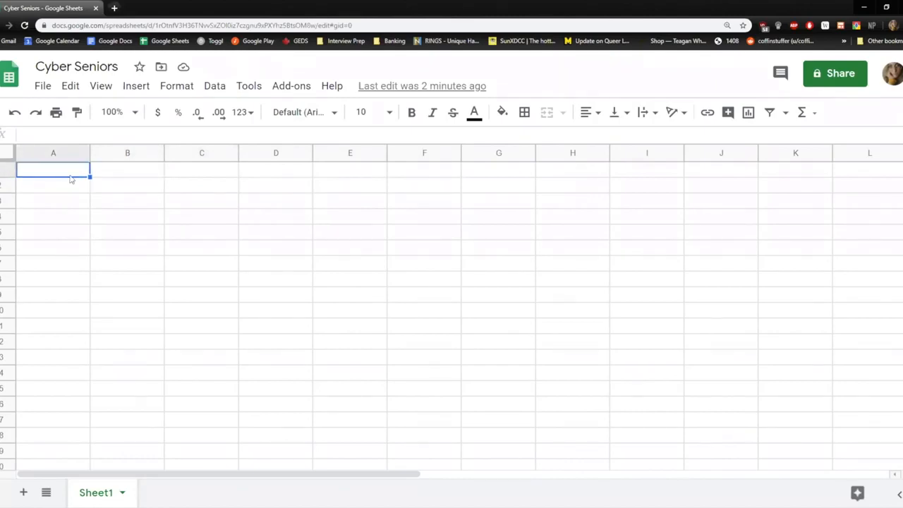
# Step: Enter "f" in each cell of row 1 from A1 to F1
pyautogui.write('f')
pyautogui.press('Tab')
pyautogui.write('f')
pyautogui.press('Tab')
pyautogui.write('f')
pyautogui.press('Tab')
pyautogui.write('f')
pyautogui.press('Tab')
pyautogui.write('f')
pyautogui.press('Tab')
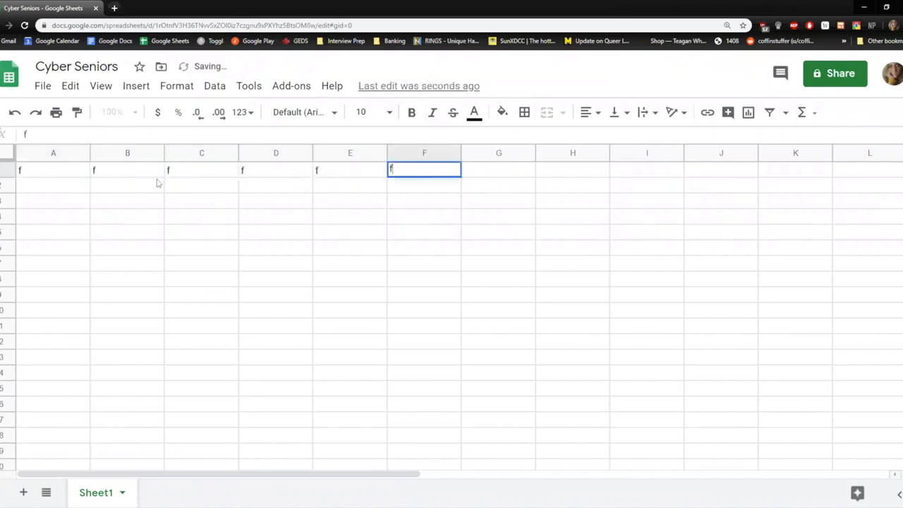
pyautogui.write('f')
# Step: Practise selecting the filled range A1:F1 by extending the selection from A1, then return to the single cell A1
pyautogui.click(56, 171)
pyautogui.keyDown('shift'); pyautogui.click(407, 171); pyautogui.keyUp('shift')
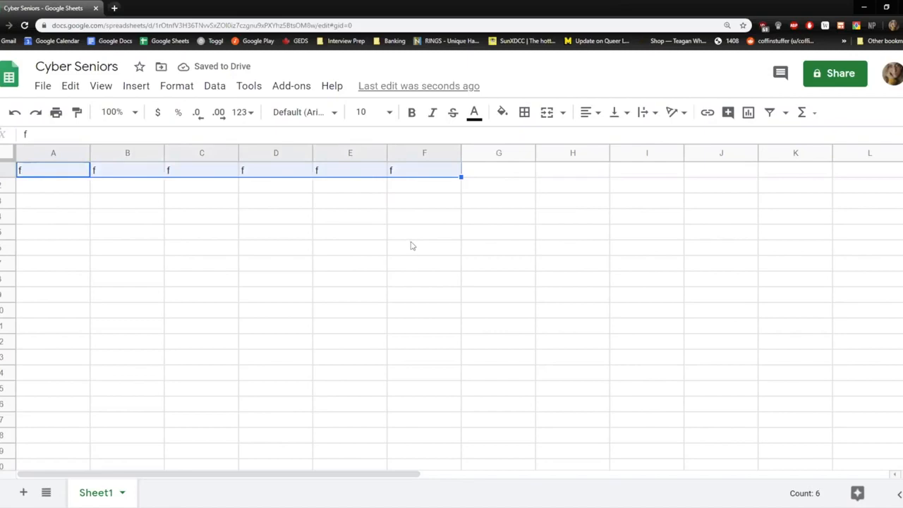
pyautogui.click(71, 173)
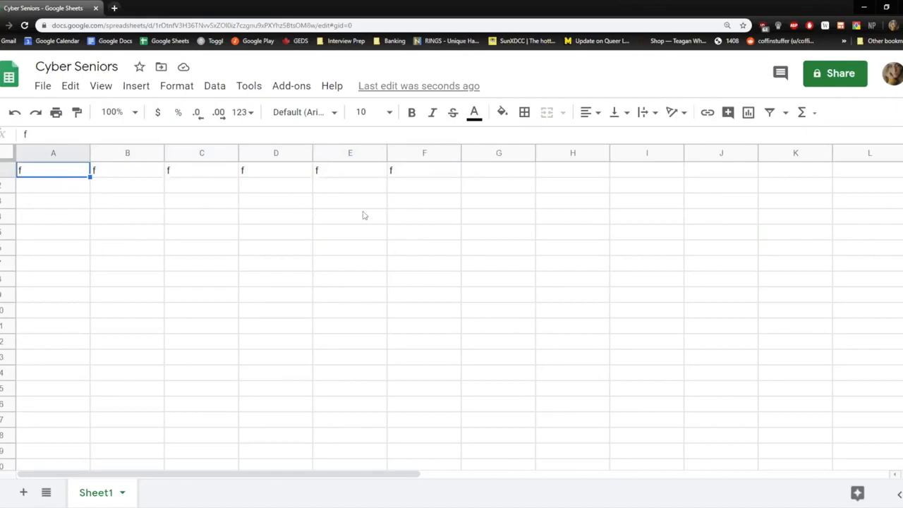
pyautogui.keyDown('shift'); pyautogui.click(426, 174); pyautogui.keyUp('shift')
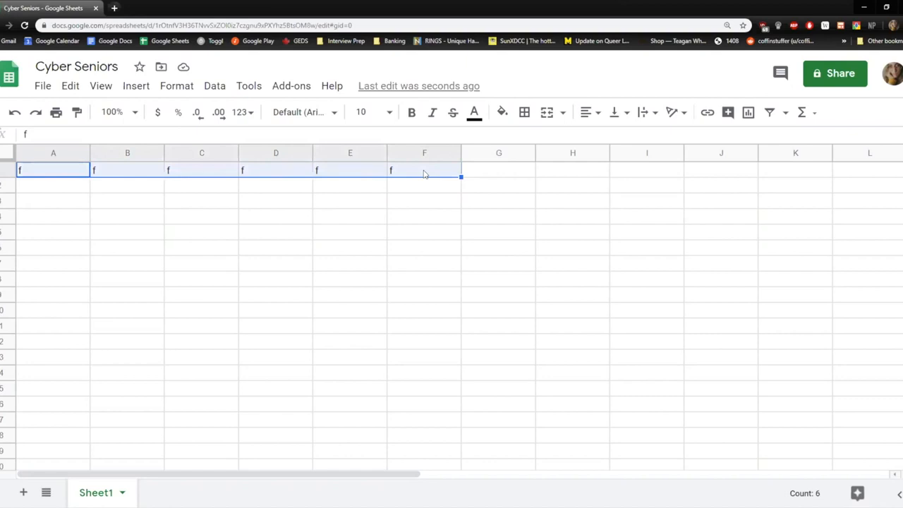
pyautogui.click(160, 213)
pyautogui.click(76, 174)
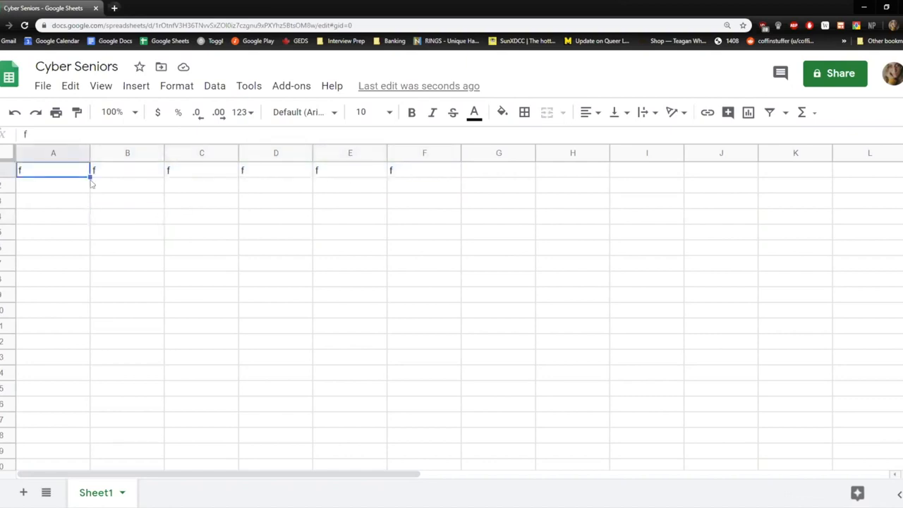
pyautogui.keyDown('shift'); pyautogui.click(131, 177); pyautogui.keyUp('shift')
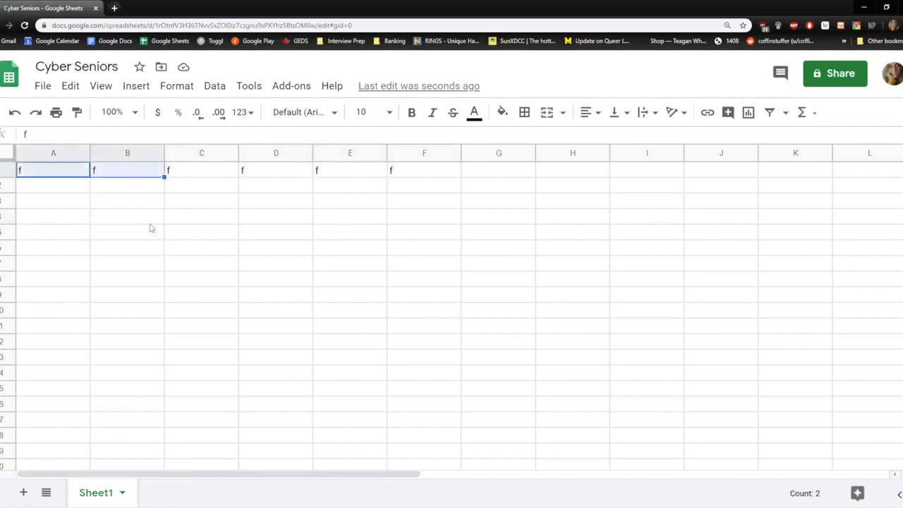
pyautogui.keyDown('shift'); pyautogui.click(421, 174); pyautogui.keyUp('shift')
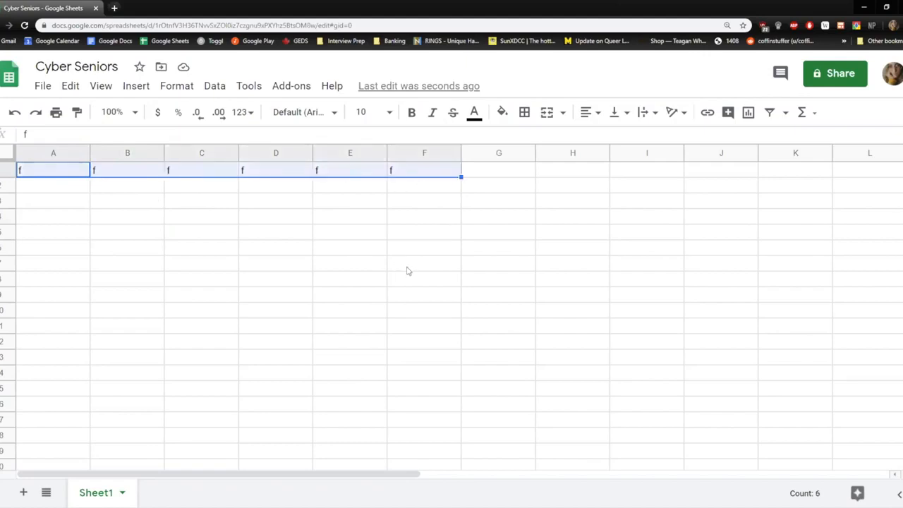
pyautogui.press('Left')
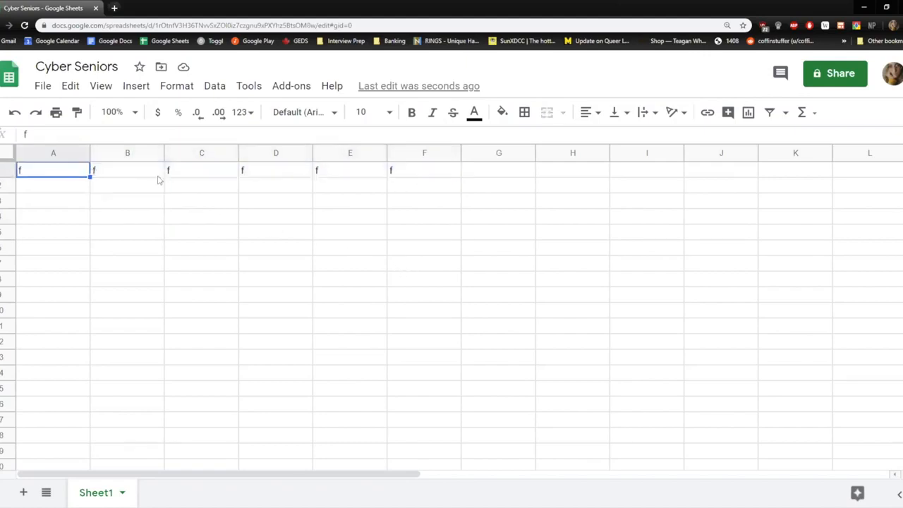
# Step: Clear the contents of the range A1:F1 and deselect it
pyautogui.keyDown('shift'); pyautogui.click(436, 171); pyautogui.keyUp('shift')
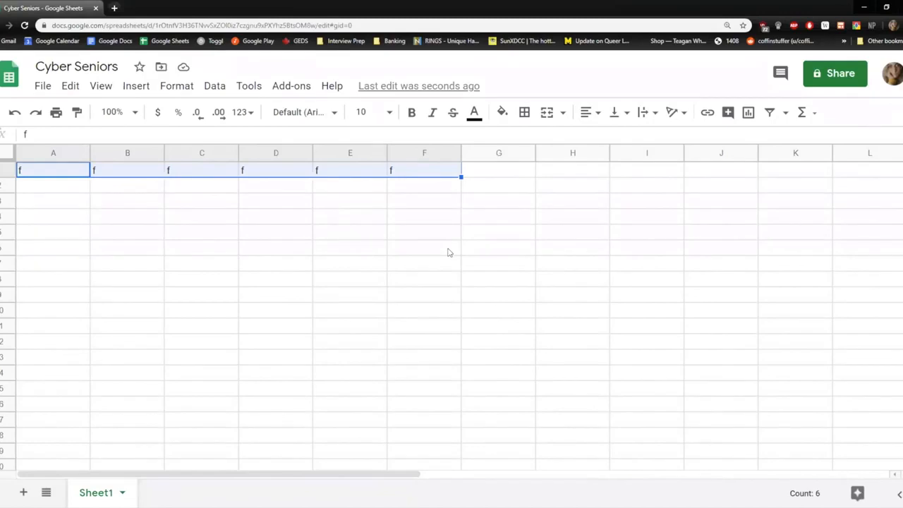
pyautogui.press('Delete')
pyautogui.click(150, 212)
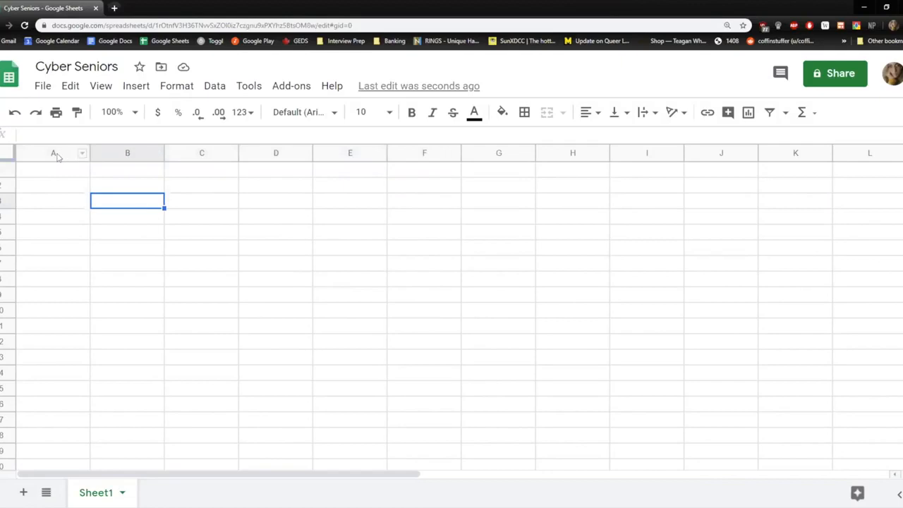
# Step: Practise selecting the entire column A, then deselect it by choosing cell D7
pyautogui.click(51, 186)
pyautogui.click(57, 154)
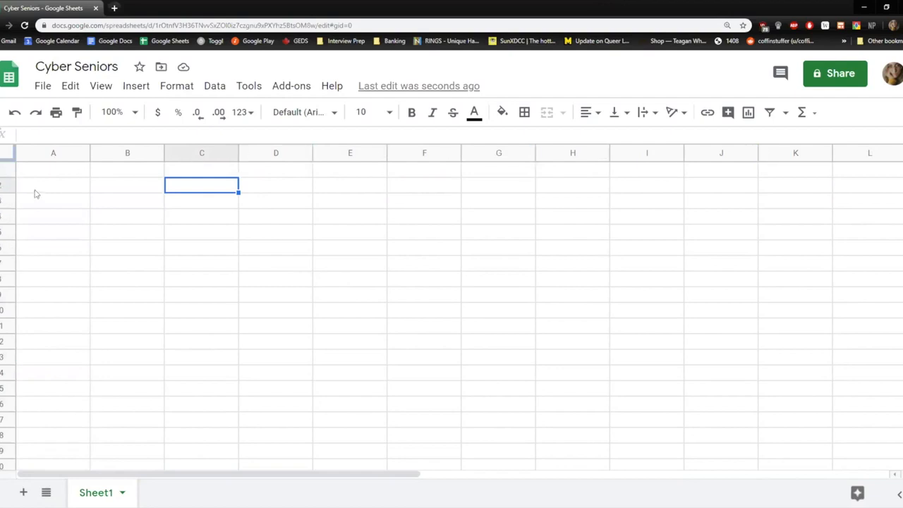
pyautogui.click(56, 176)
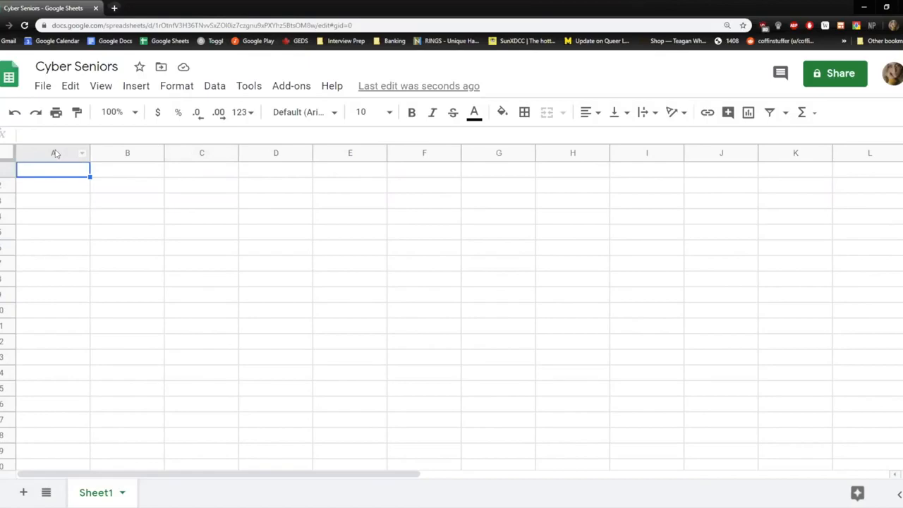
pyautogui.click(56, 154)
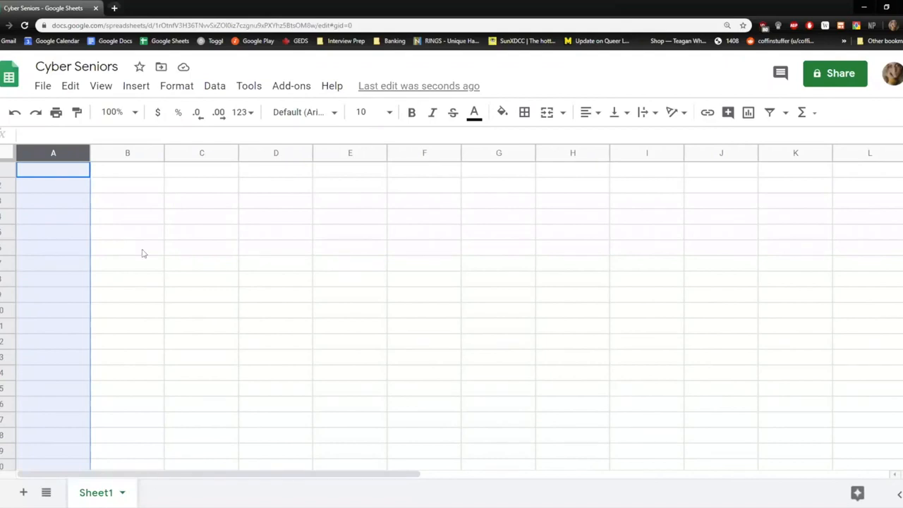
pyautogui.click(269, 264)
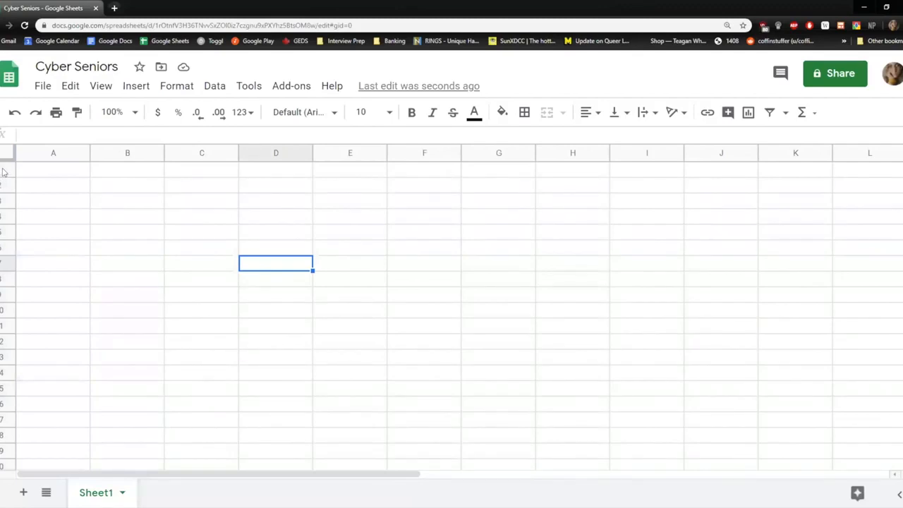
# Step: Practise selecting the whole of row 1 and extending the selection down through row 13, then deselect it
pyautogui.click(3, 172)
pyautogui.click(67, 188)
pyautogui.click(51, 170)
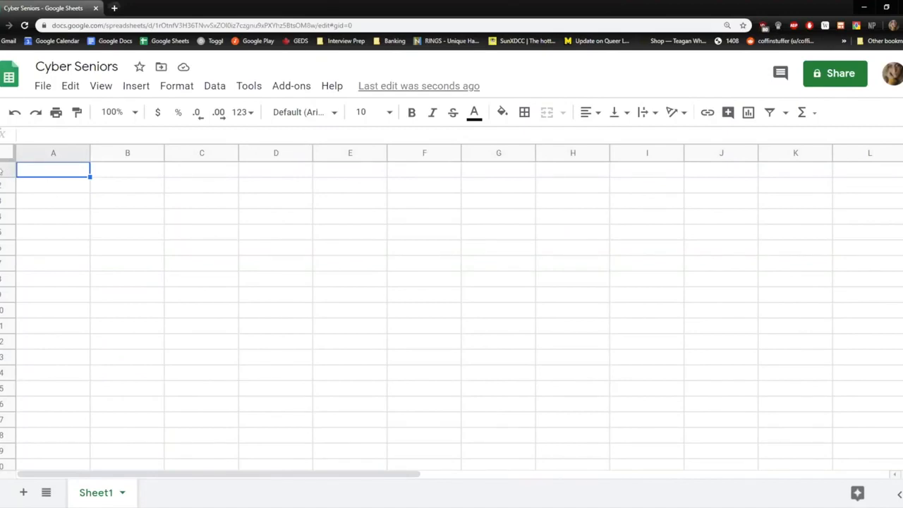
pyautogui.click(3, 169)
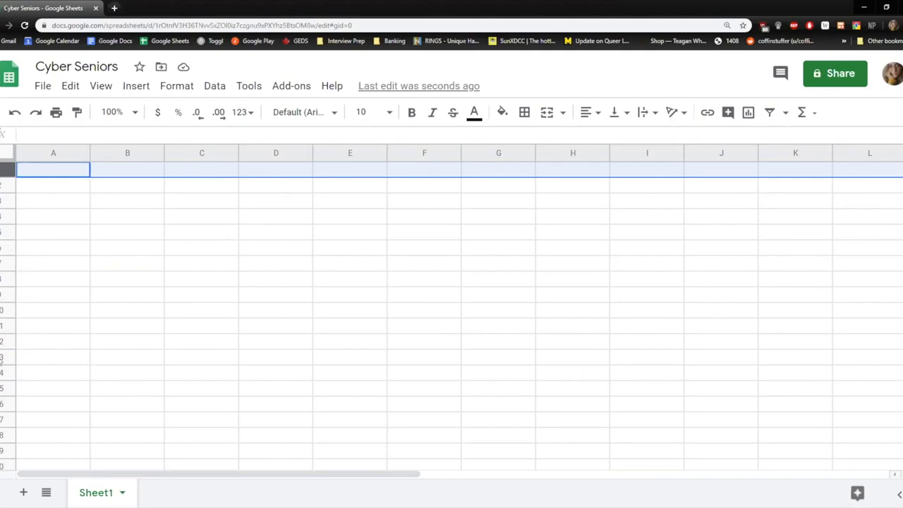
pyautogui.keyDown('shift'); pyautogui.click(3, 357); pyautogui.keyUp('shift')
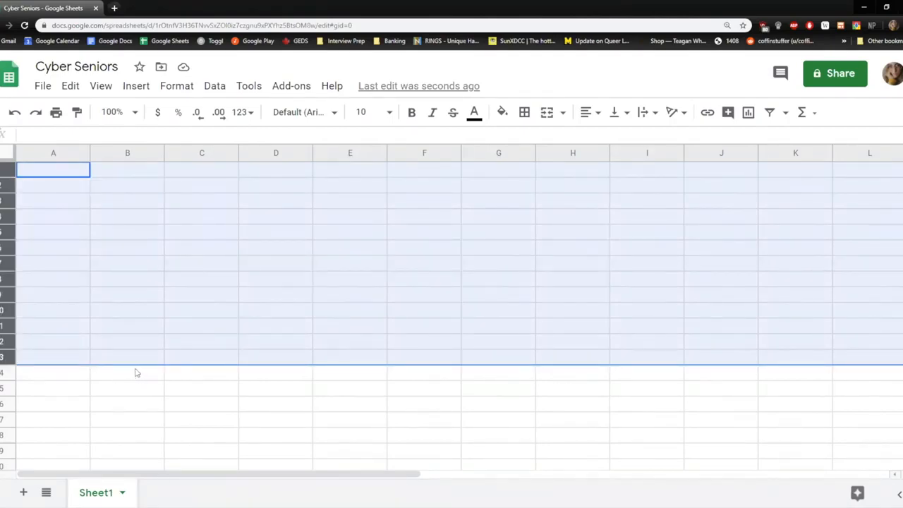
pyautogui.click(162, 372)
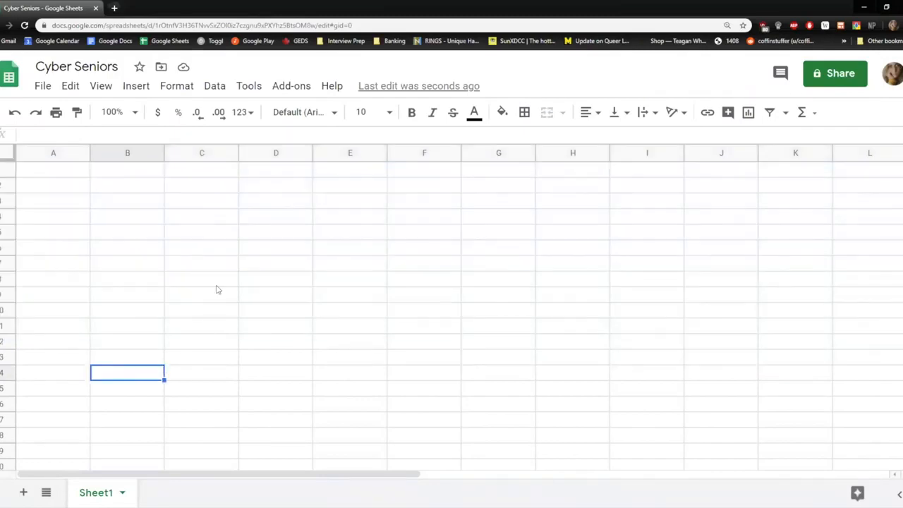
# Step: Enter "asdasd" in cell A1 and make A1 the active cell again
pyautogui.click(73, 176)
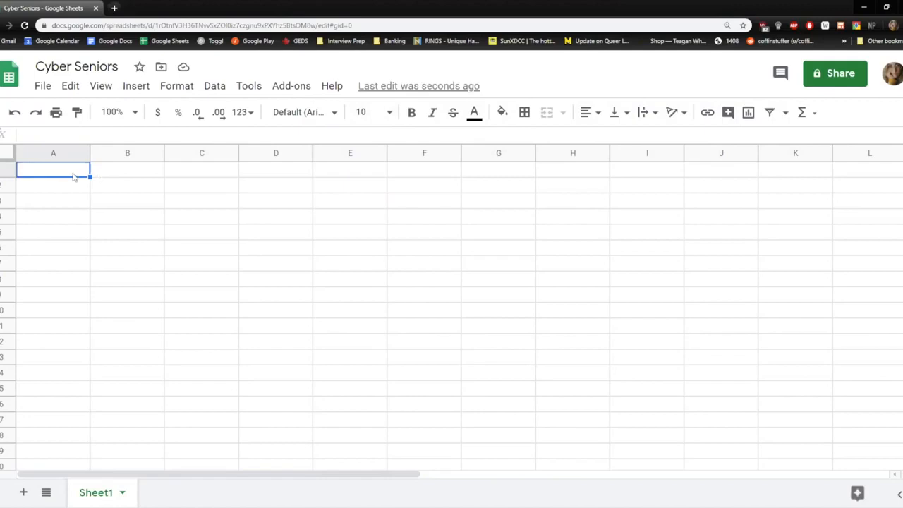
pyautogui.write('asdasd')
pyautogui.press('Tab')
pyautogui.press('Left')
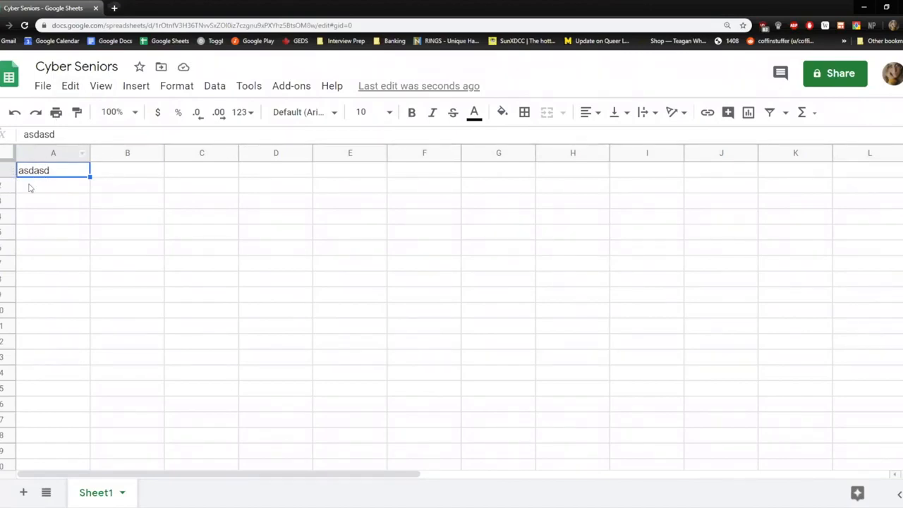
pyautogui.click(74, 221)
pyautogui.click(63, 176)
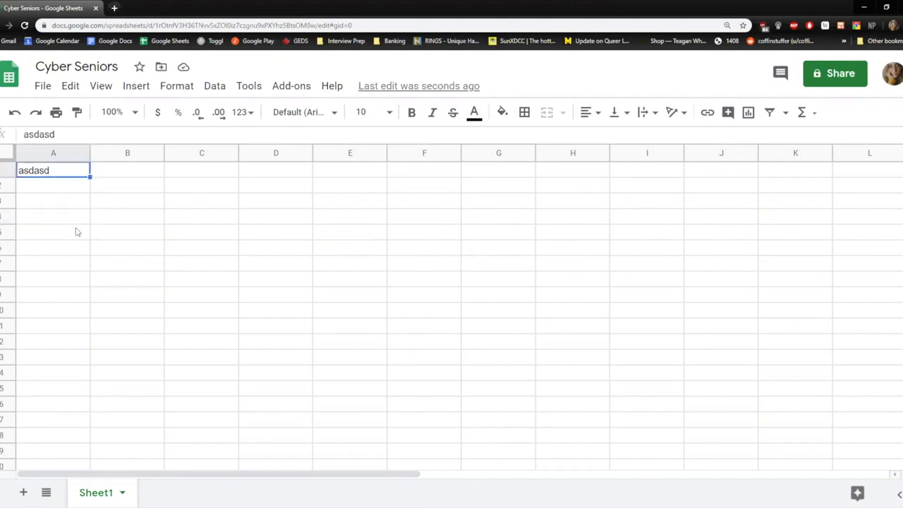
# Step: Toggle bold, italic and strikethrough on and off again in turn for the text in cell A1
pyautogui.click(410, 113)
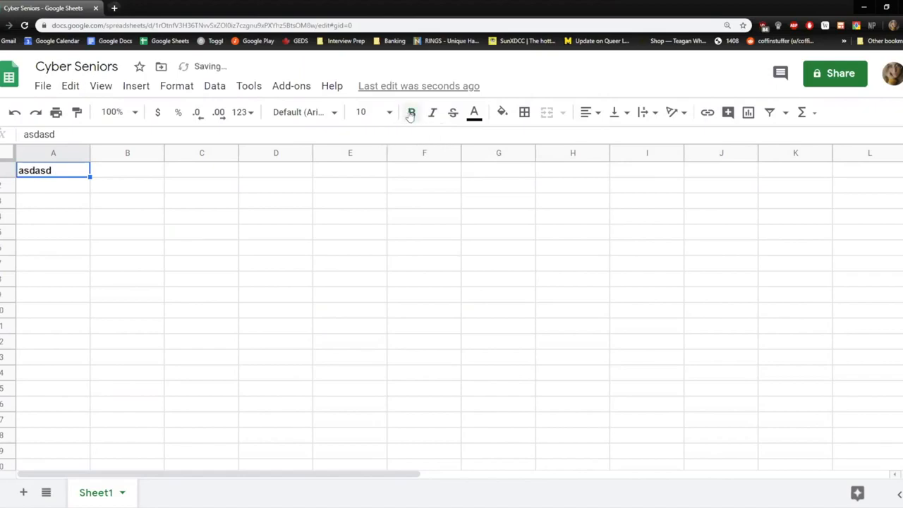
pyautogui.click(410, 113)
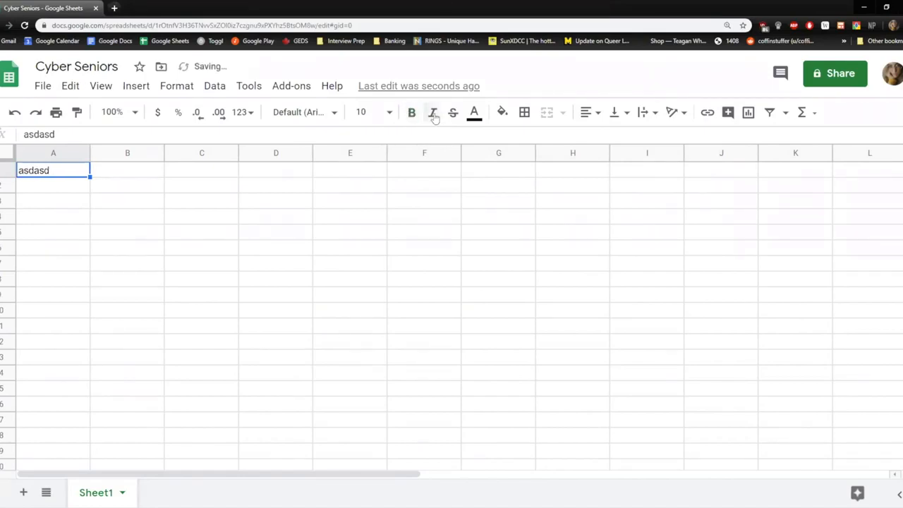
pyautogui.click(433, 113)
pyautogui.click(433, 114)
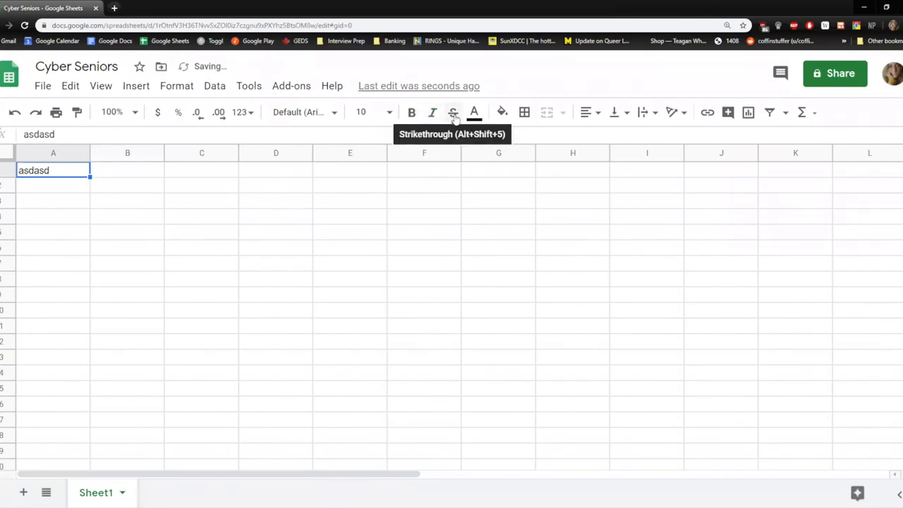
pyautogui.click(455, 117)
pyautogui.click(455, 115)
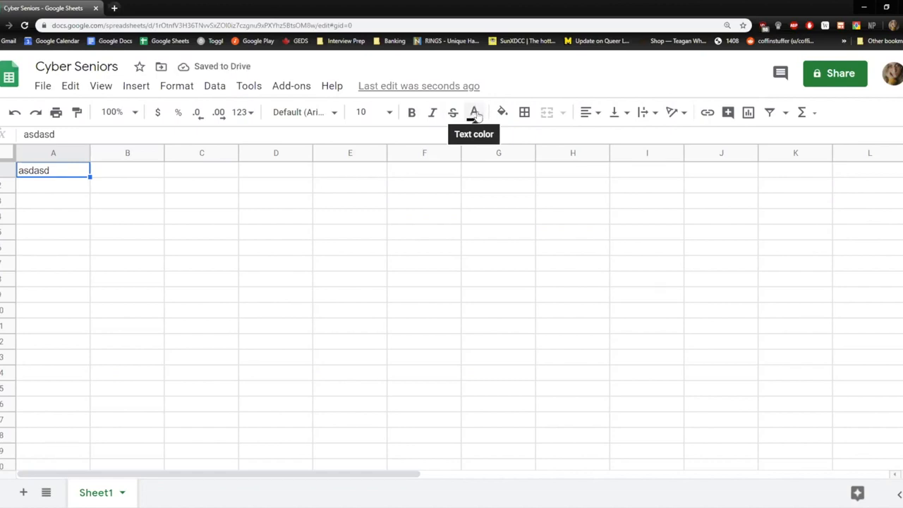
# Step: Colour the text in cell A1 red, then reset its text colour
pyautogui.click(476, 114)
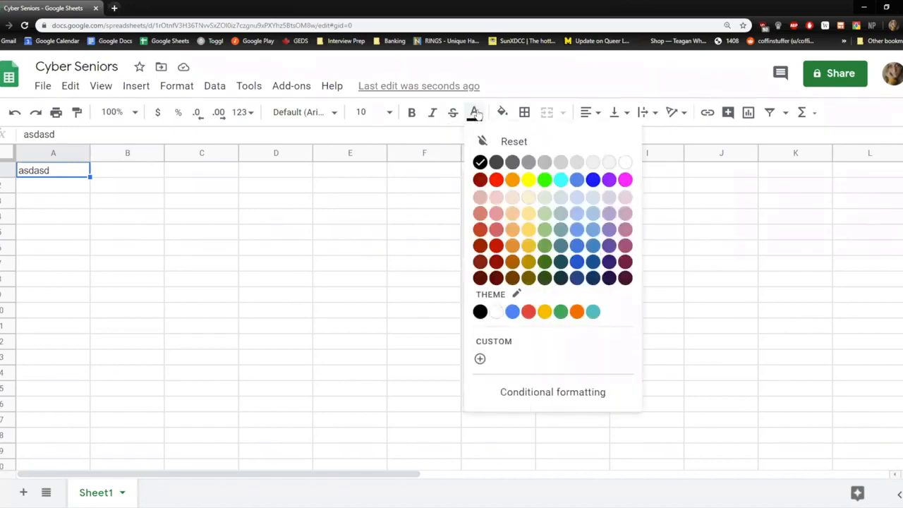
pyautogui.click(495, 180)
pyautogui.click(475, 115)
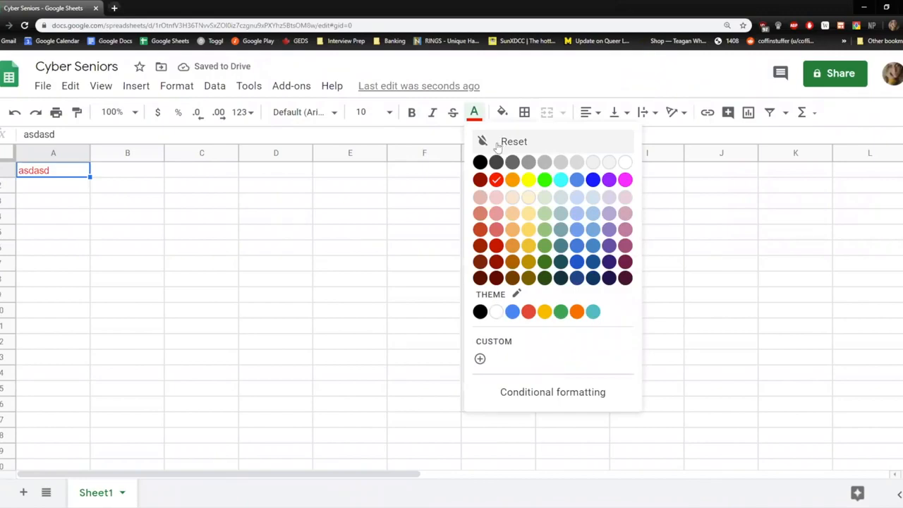
pyautogui.click(513, 141)
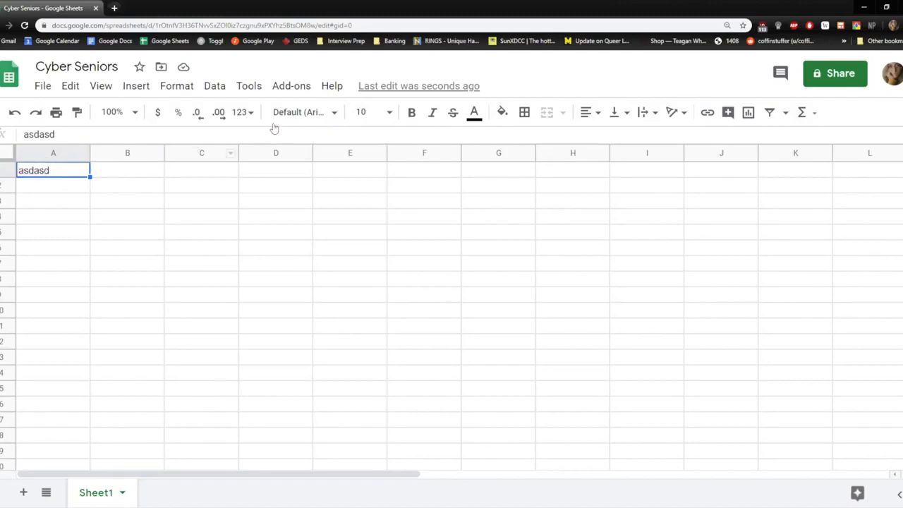
# Step: Look through the available fonts for cell A1 and browse the full catalogue of additional fonts
pyautogui.click(333, 113)
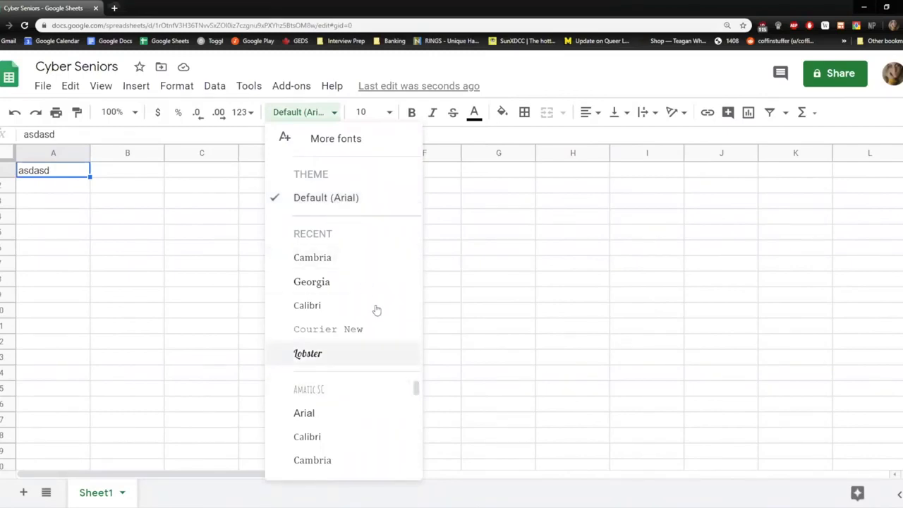
pyautogui.scroll(-3, 411, 413)
pyautogui.scroll(-5, 408, 449)
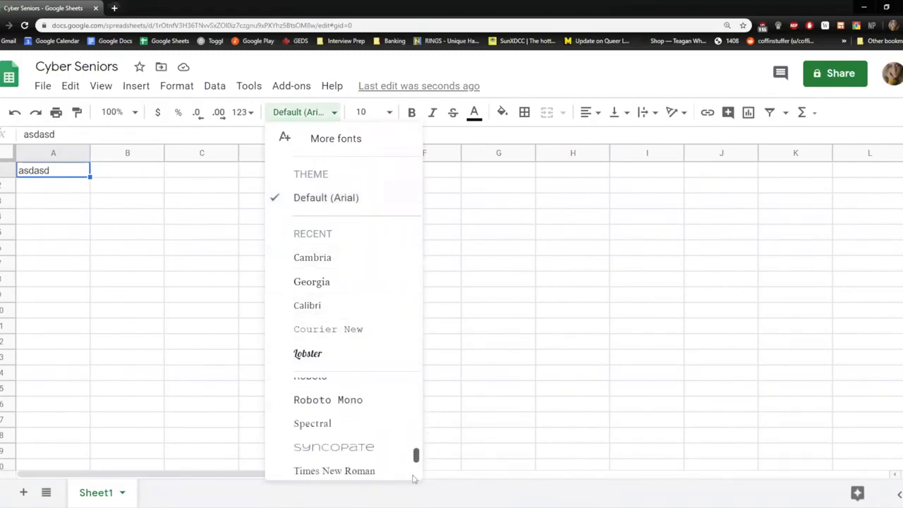
pyautogui.scroll(10, 414, 452)
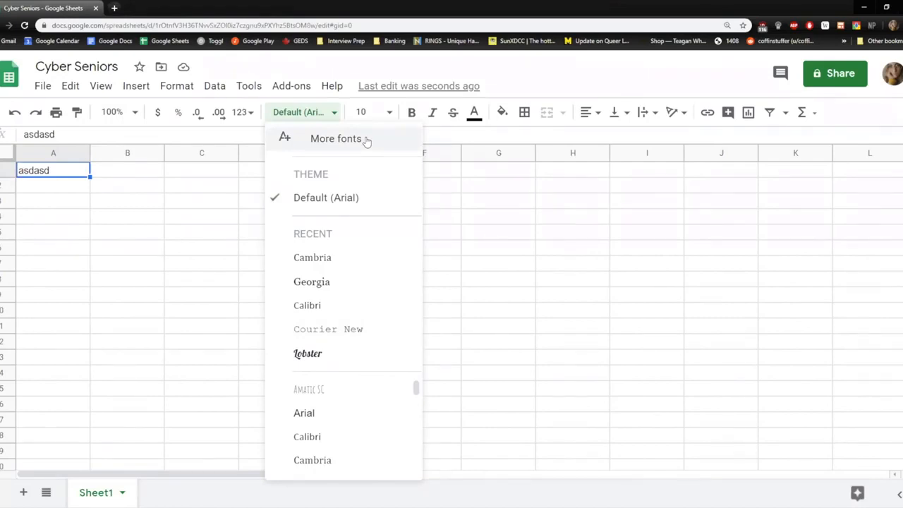
pyautogui.click(324, 139)
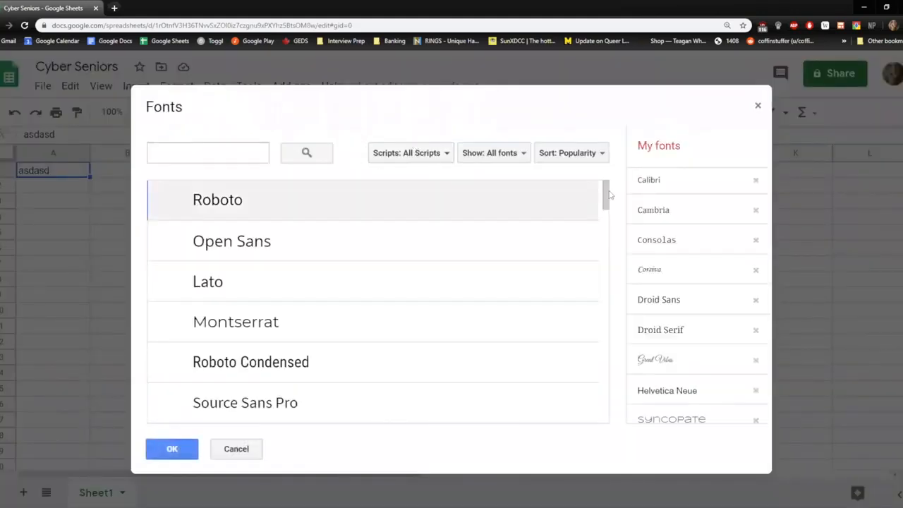
pyautogui.scroll(-5, 607, 247)
pyautogui.scroll(-15, 607, 303)
pyautogui.scroll(15, 611, 318)
pyautogui.scroll(-8, 600, 360)
pyautogui.moveTo(605, 310); pyautogui.dragTo(601, 422)
pyautogui.scroll(20, 590, 377)
pyautogui.scroll(-7, 292, 389)
pyautogui.scroll(-5, 262, 351)
# Step: Try adding Dosis, Arimo and Inconsolata to My fonts and remove each of them again
pyautogui.click(242, 392)
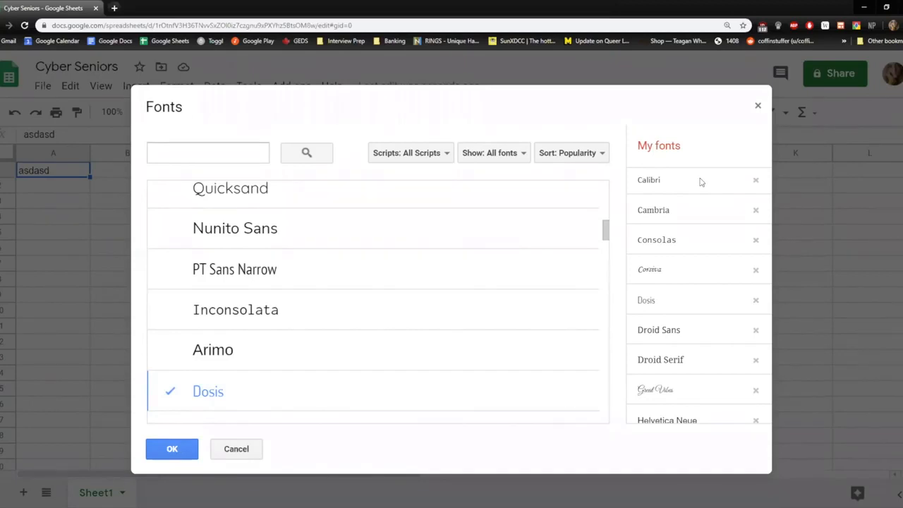
pyautogui.click(297, 352)
pyautogui.click(289, 309)
pyautogui.click(258, 360)
pyautogui.click(273, 314)
pyautogui.click(269, 353)
pyautogui.click(264, 314)
pyautogui.click(262, 359)
pyautogui.click(271, 392)
pyautogui.click(275, 314)
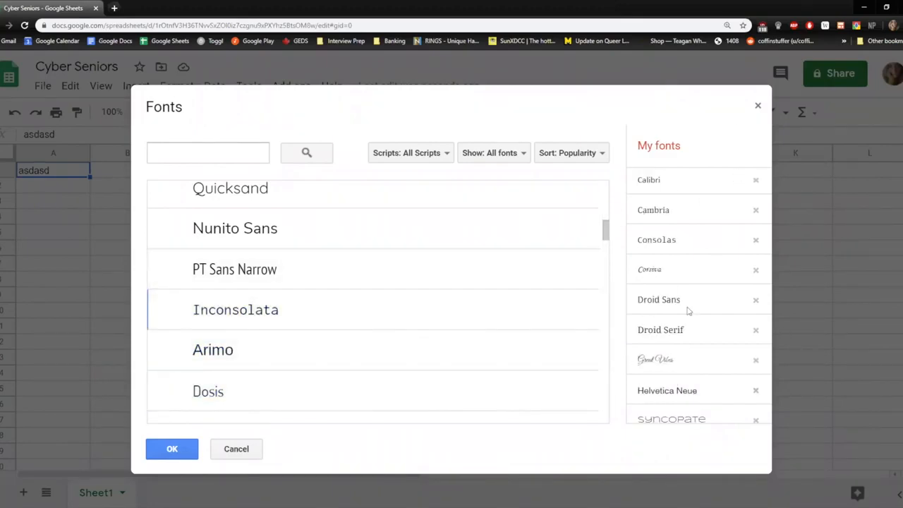
# Step: Try PT Sans Narrow and deselect it, then add Quicksand to My fonts and confirm it as the font for cell A1
pyautogui.click(324, 265)
pyautogui.click(251, 262)
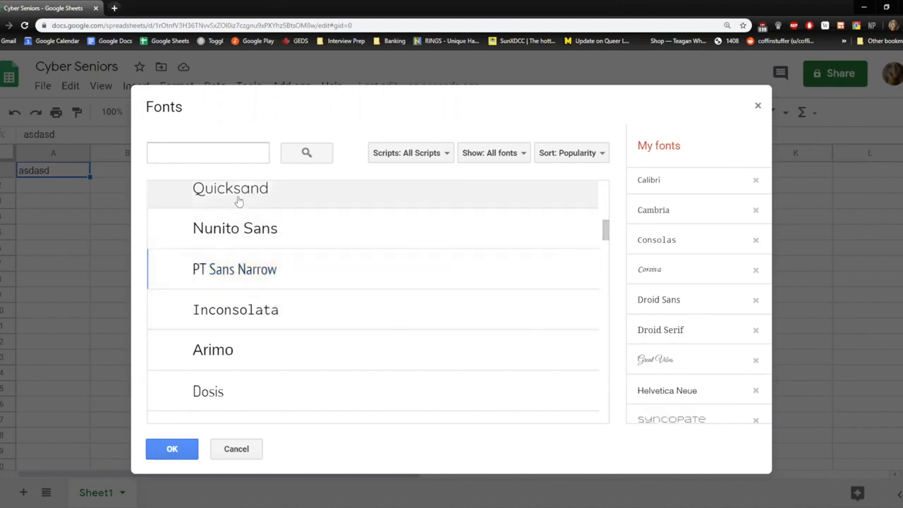
pyautogui.click(237, 199)
pyautogui.click(176, 449)
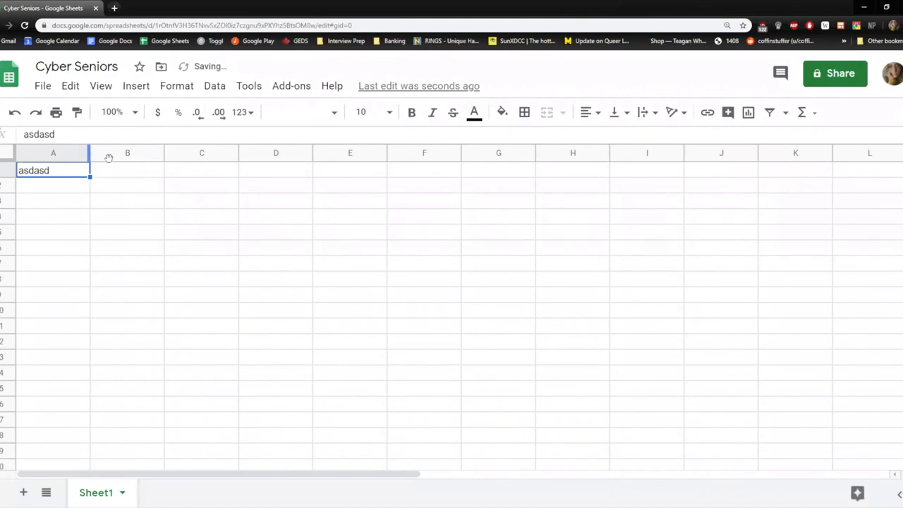
# Step: Look through the font list for the newly added font, then close it and reselect cell A1
pyautogui.click(324, 116)
pyautogui.scroll(-8, 377, 433)
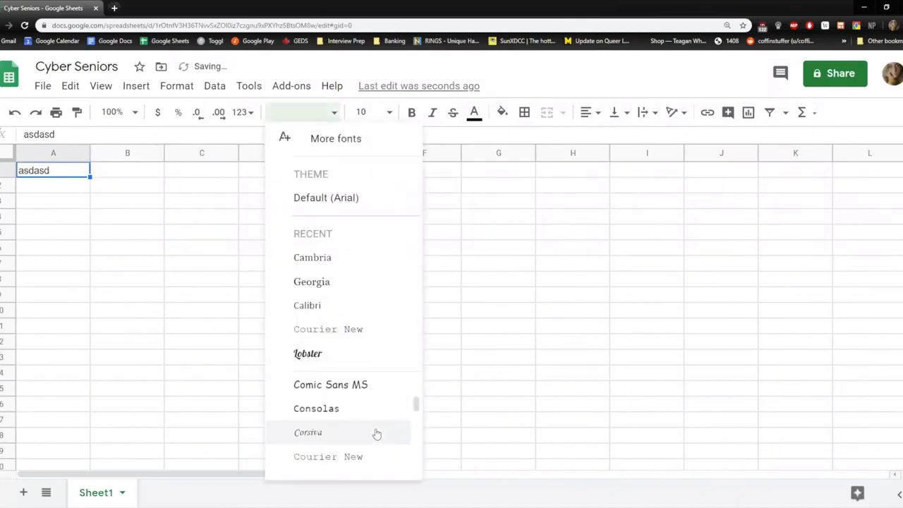
pyautogui.scroll(4, 376, 431)
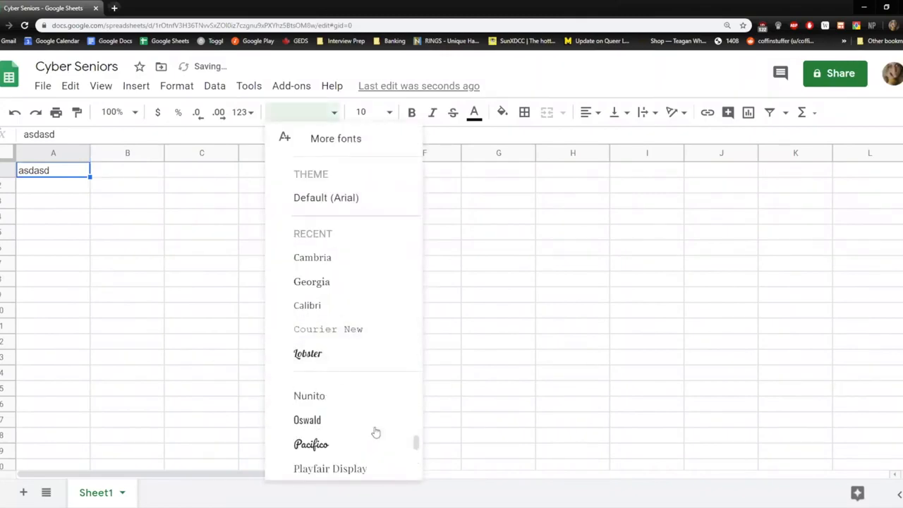
pyautogui.scroll(1, 374, 434)
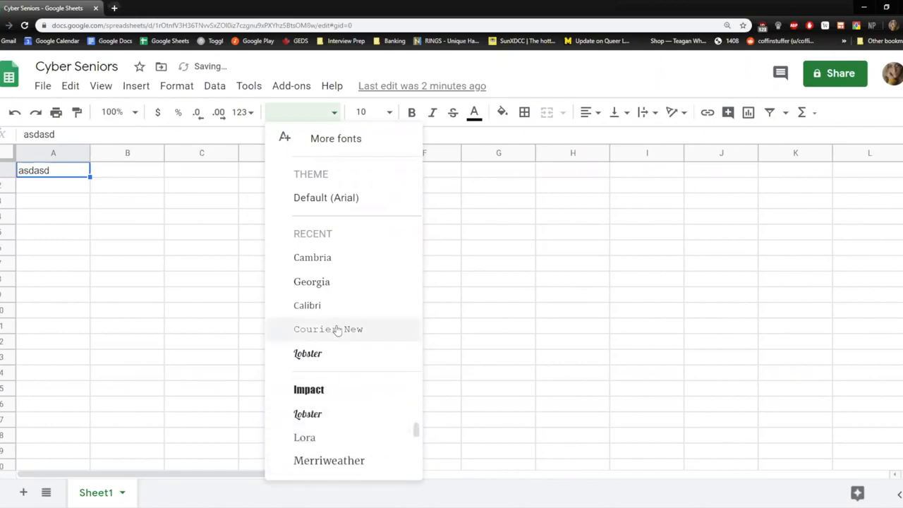
pyautogui.scroll(1, 370, 433)
pyautogui.scroll(-2, 377, 433)
pyautogui.scroll(4, 389, 436)
pyautogui.scroll(4, 389, 436)
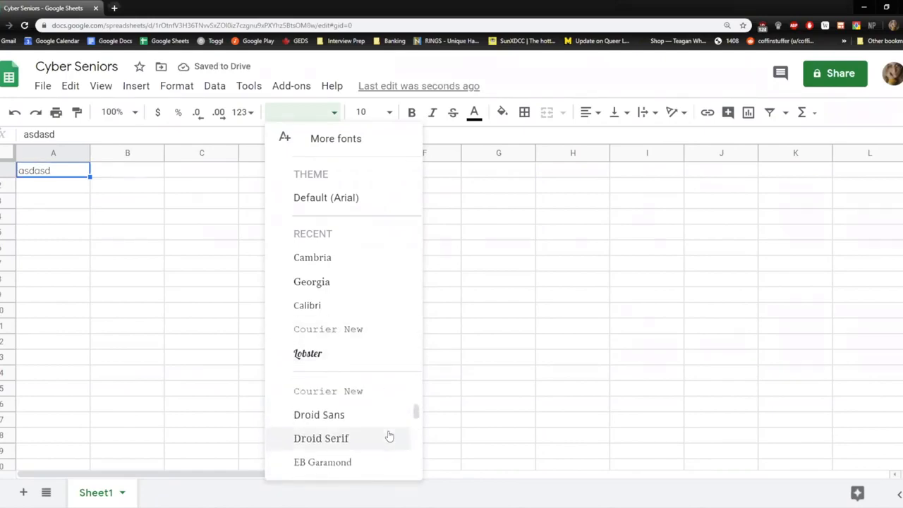
pyautogui.scroll(-8, 389, 436)
pyautogui.scroll(-5, 389, 434)
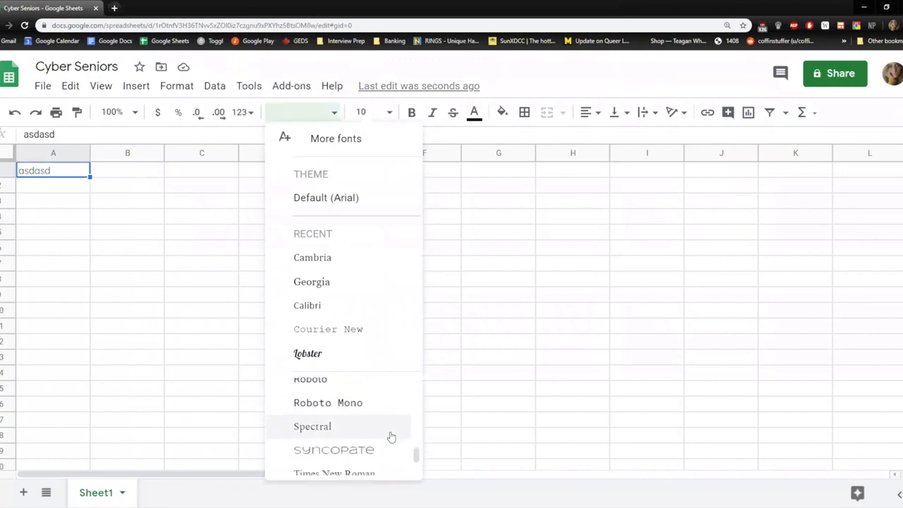
pyautogui.moveTo(416, 471); pyautogui.dragTo(416, 414)
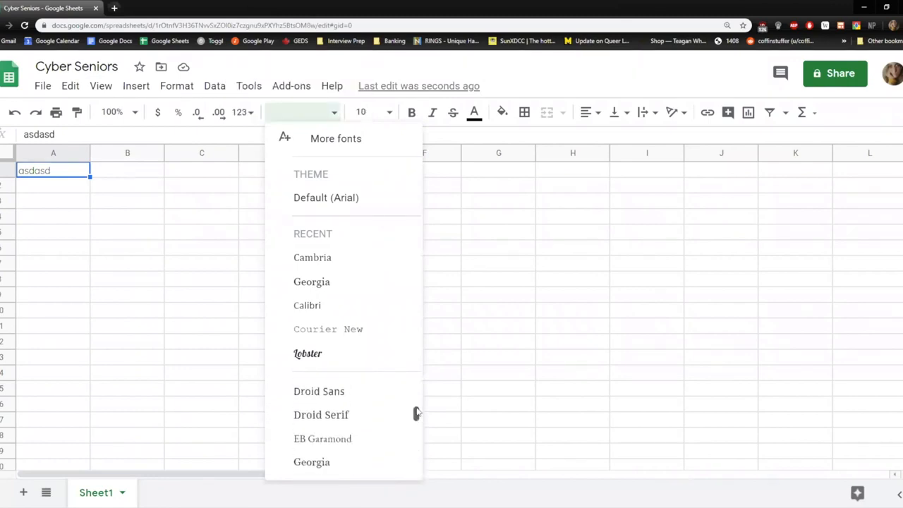
pyautogui.click(201, 310)
pyautogui.click(69, 177)
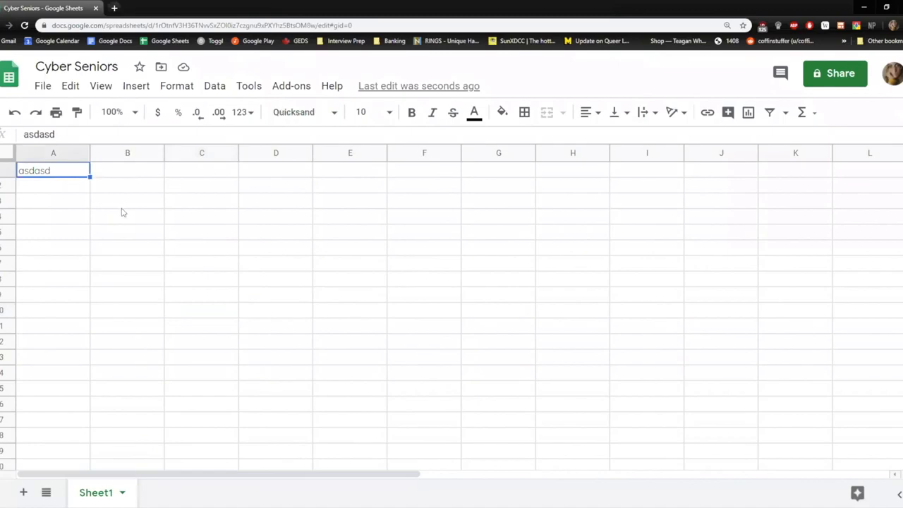
# Step: Fill cell A1 with the teal theme color
pyautogui.click(177, 221)
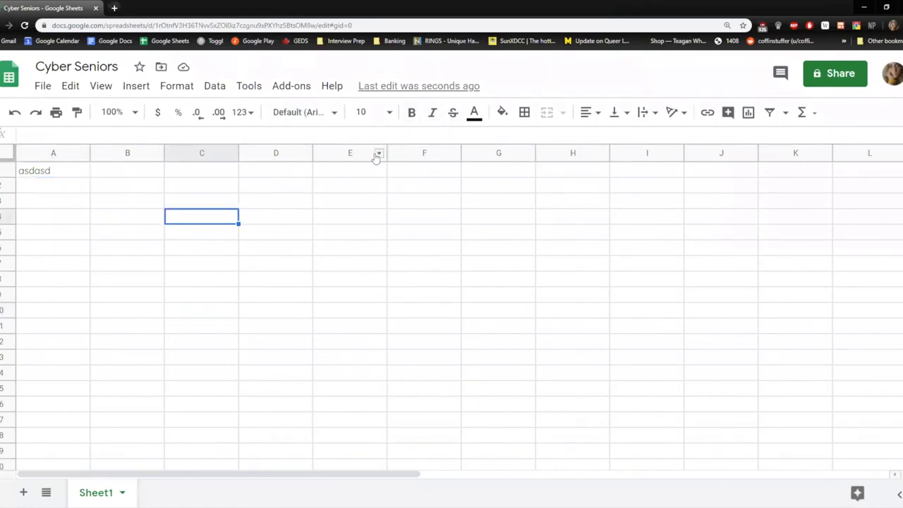
pyautogui.click(62, 169)
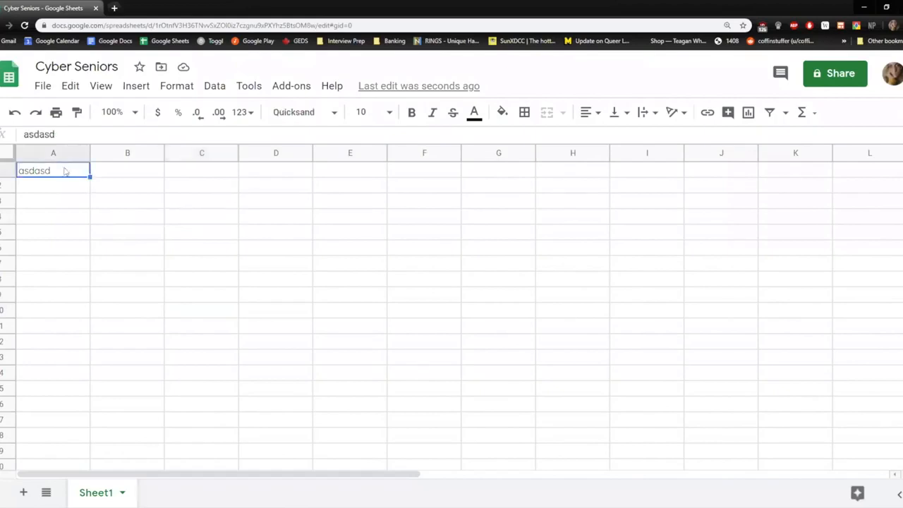
pyautogui.click(502, 113)
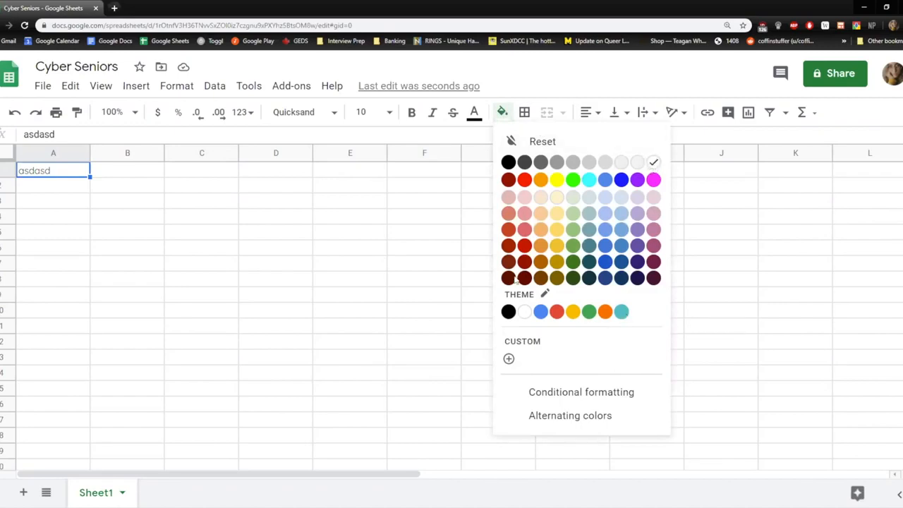
pyautogui.click(621, 312)
pyautogui.click(333, 250)
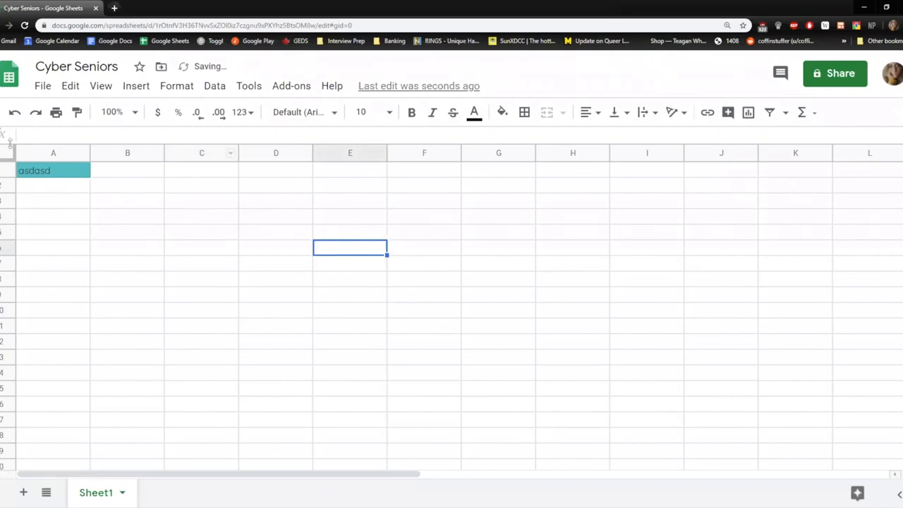
# Step: Reset the fill color of cell A1 and reselect the cell
pyautogui.click(63, 175)
pyautogui.click(99, 188)
pyautogui.press('Left')
pyautogui.press('Up')
pyautogui.click(502, 112)
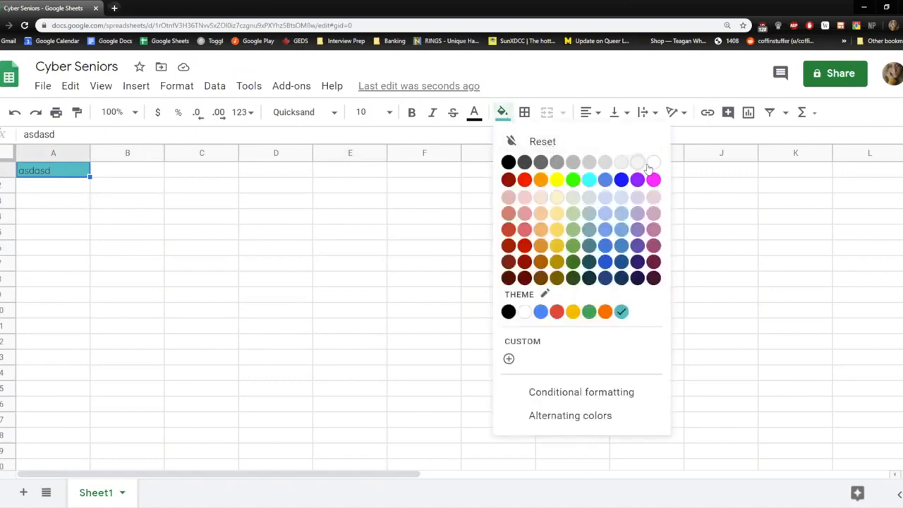
pyautogui.click(537, 141)
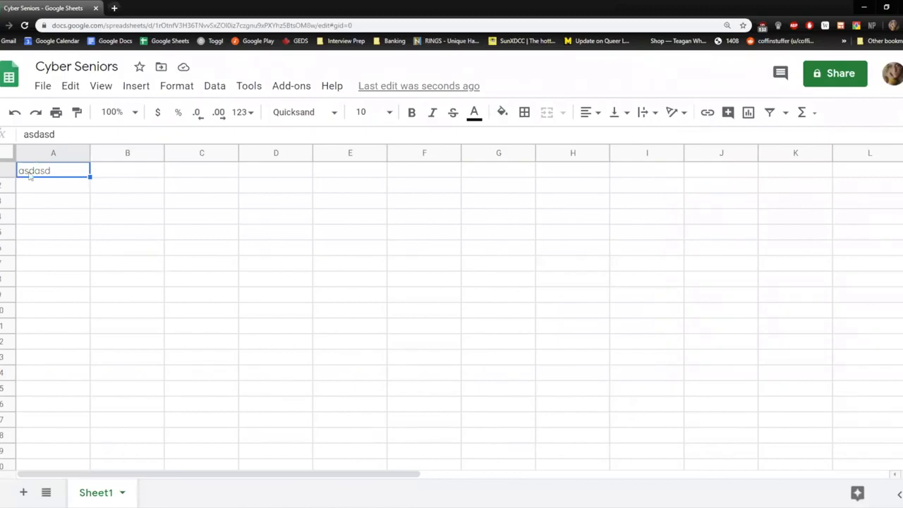
pyautogui.click(106, 211)
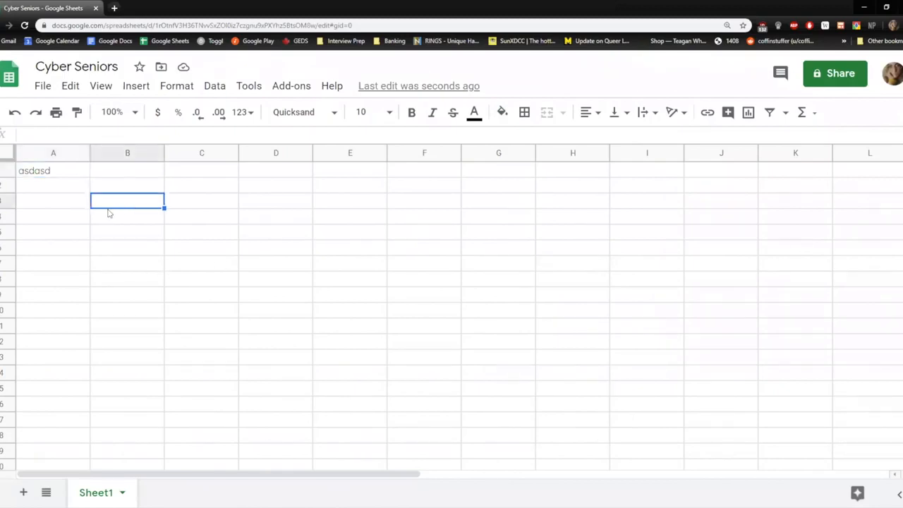
pyautogui.click(69, 172)
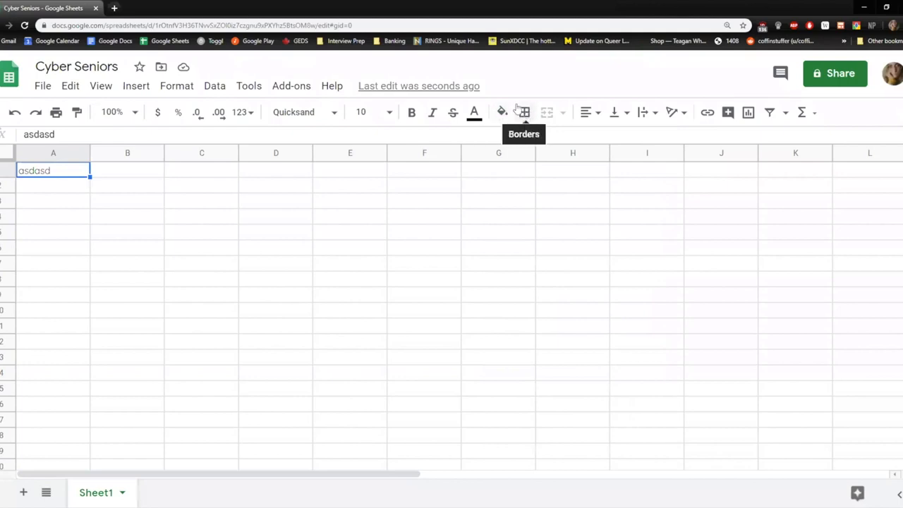
# Step: Enter "asdasd" in each of the cells B1, C1 and D1
pyautogui.click(200, 187)
pyautogui.click(138, 174)
pyautogui.write('asdasd')
pyautogui.press('Tab')
pyautogui.write('asdasd')
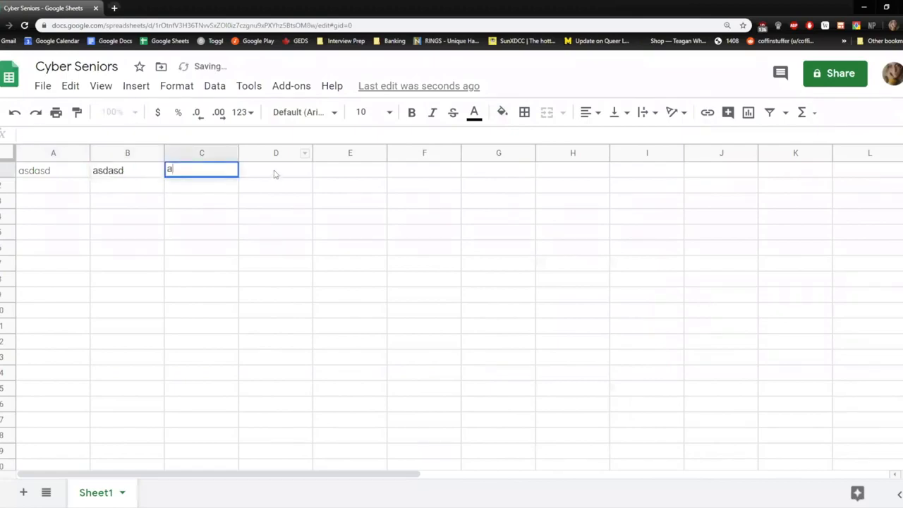
pyautogui.press('Tab')
pyautogui.write('asdasd')
pyautogui.press('Return')
# Step: Fill the second row by entering "asdasd" in each of the cells A2 to D2
pyautogui.write('asdasd')
pyautogui.press('Tab')
pyautogui.write('asdasd')
pyautogui.press('Tab')
pyautogui.write('asdasd')
pyautogui.press('Tab')
pyautogui.write('asd')
pyautogui.click(140, 206)
# Step: Apply all borders to the range A1:D2
pyautogui.moveTo(42, 170); pyautogui.dragTo(278, 194)
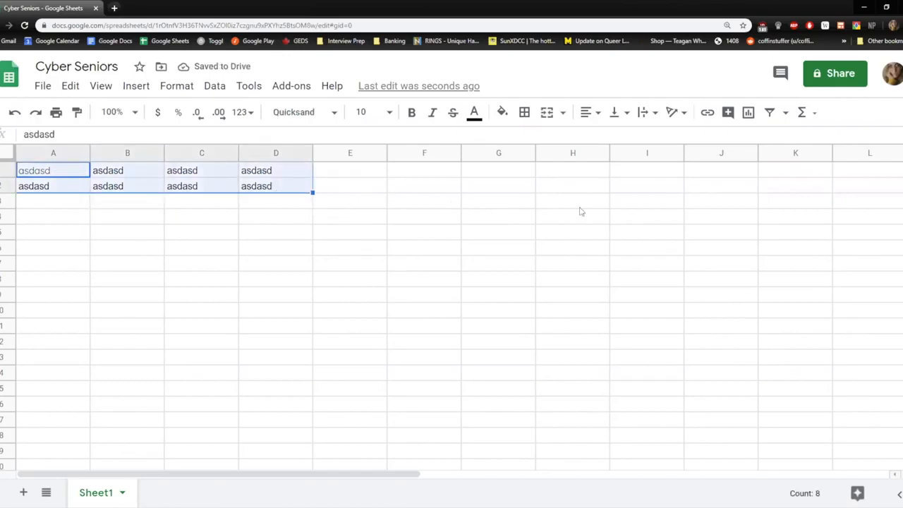
pyautogui.click(526, 114)
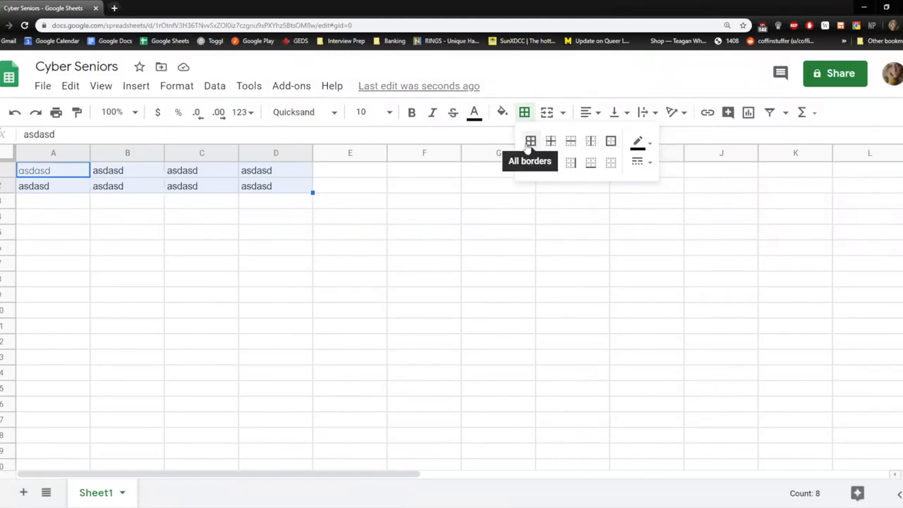
pyautogui.click(531, 142)
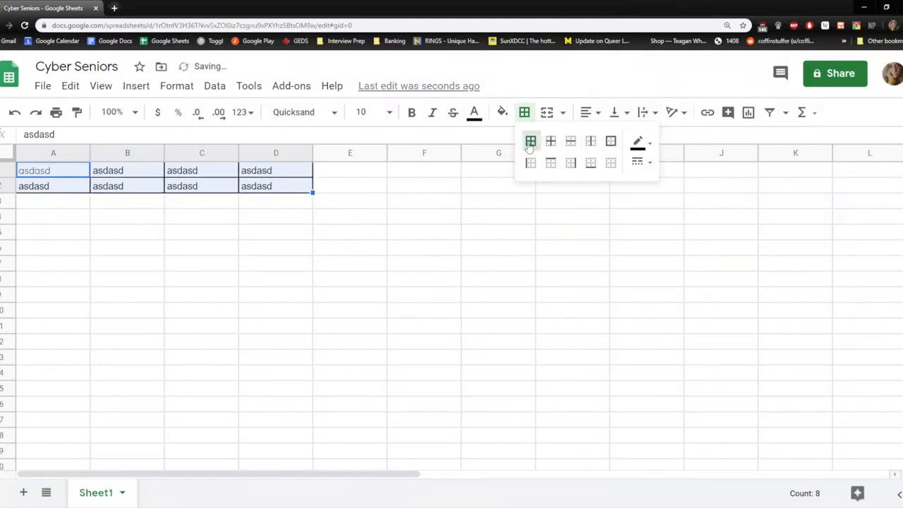
pyautogui.click(456, 175)
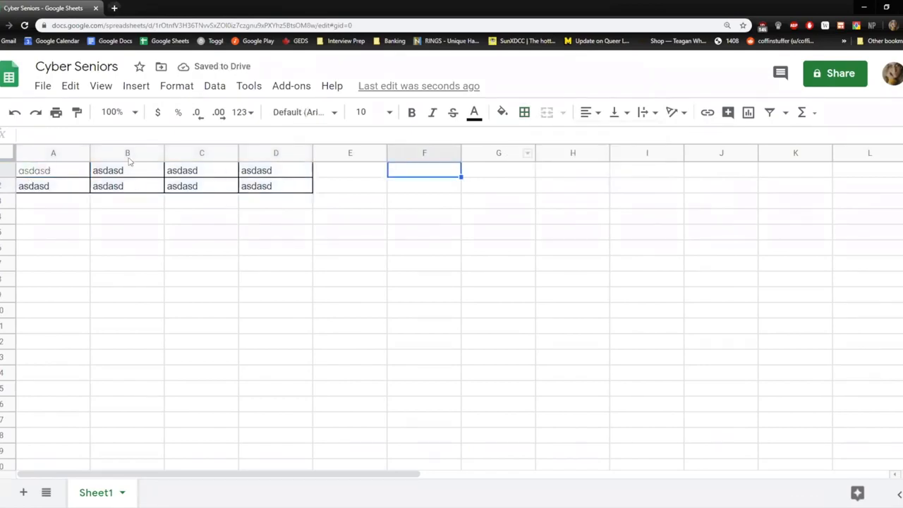
# Step: Try the inner borders option on the range A1:D2, then reapply all borders
pyautogui.moveTo(79, 172); pyautogui.dragTo(311, 189)
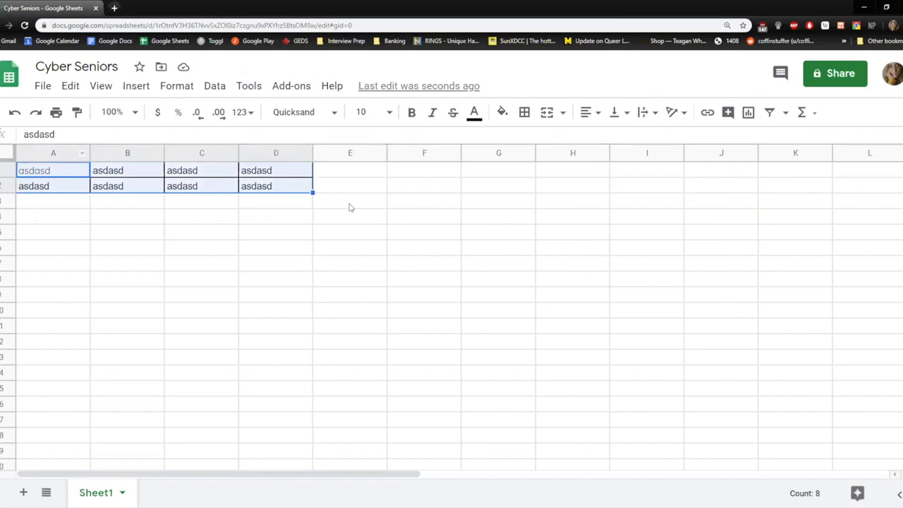
pyautogui.click(525, 114)
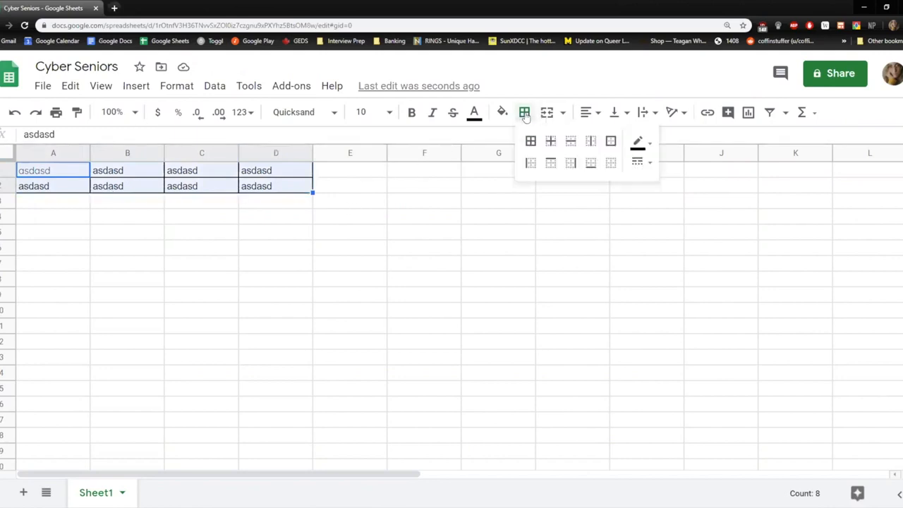
pyautogui.click(551, 142)
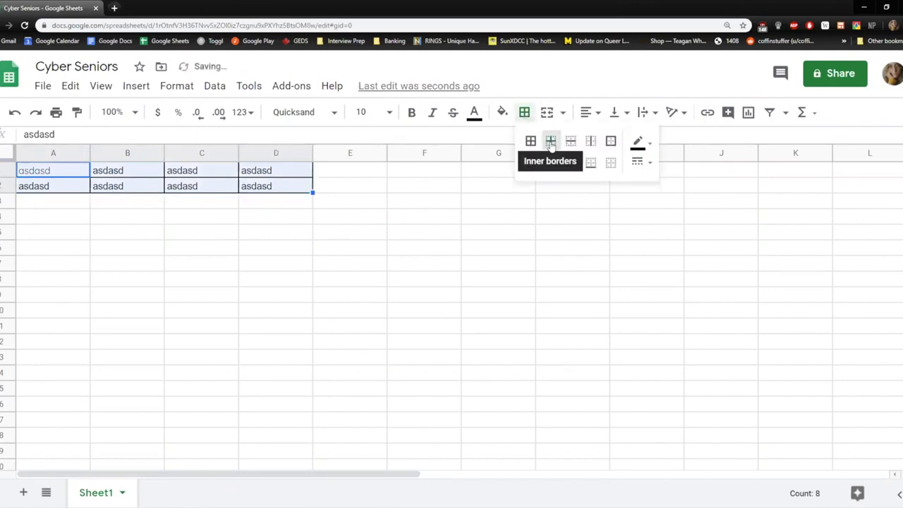
pyautogui.click(530, 141)
pyautogui.click(414, 185)
# Step: Try the right border option on A1:D2, then open the border colors and choose no borders
pyautogui.moveTo(34, 169); pyautogui.dragTo(271, 185)
pyautogui.click(524, 112)
pyautogui.click(571, 163)
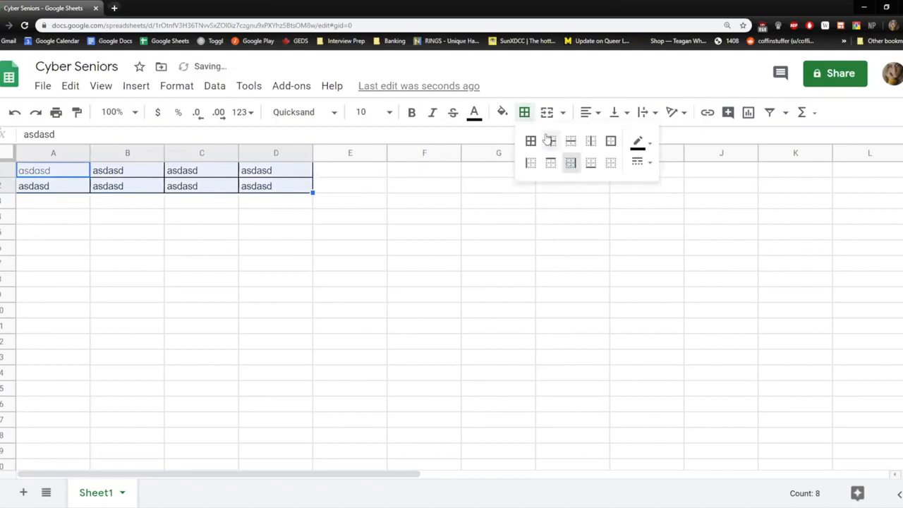
pyautogui.click(639, 142)
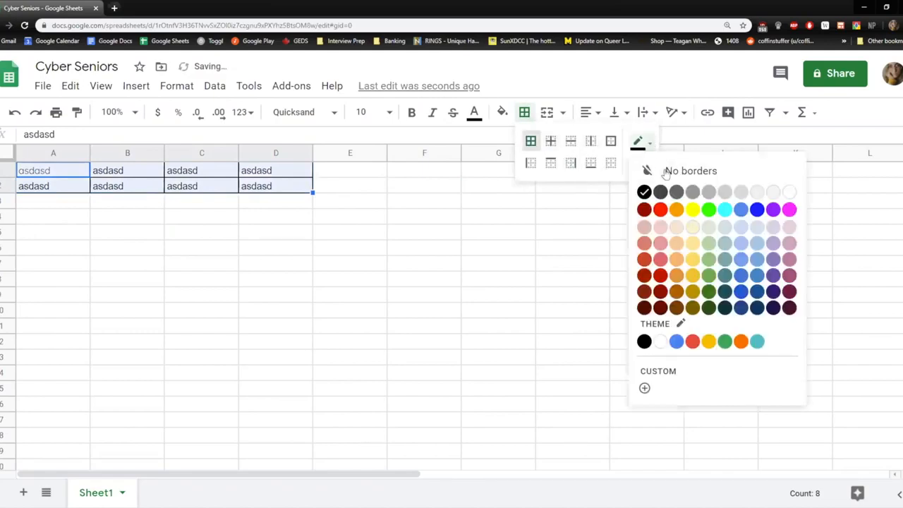
pyautogui.click(666, 177)
# Step: Clear the text from the range A1:D2, keeping its borders
pyautogui.moveTo(65, 177); pyautogui.dragTo(299, 185)
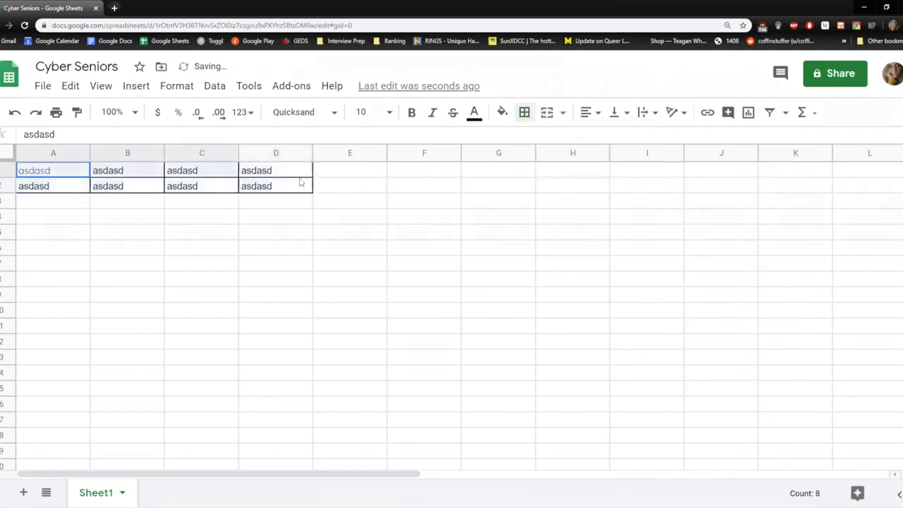
pyautogui.press('Delete')
pyautogui.click(288, 214)
# Step: Apply black inner borders to the range A5:D7
pyautogui.moveTo(87, 233); pyautogui.dragTo(306, 268)
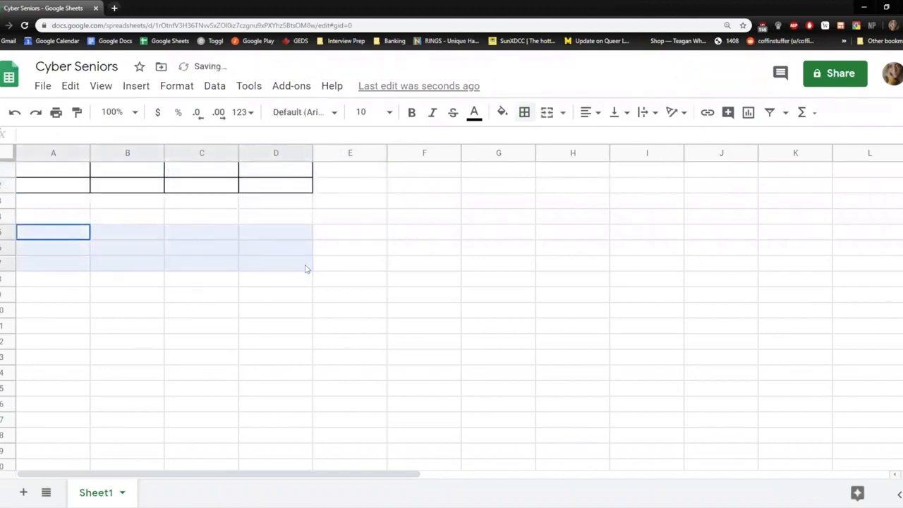
pyautogui.click(524, 113)
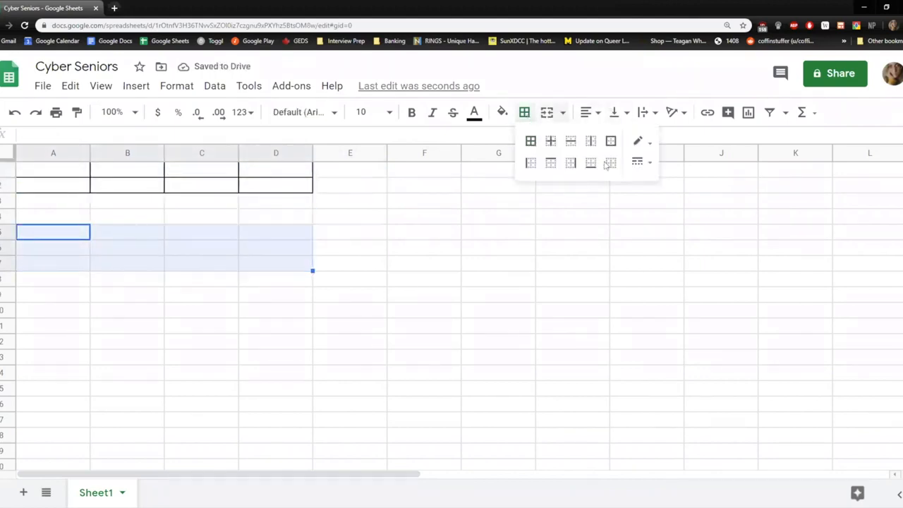
pyautogui.click(550, 141)
pyautogui.click(645, 143)
pyautogui.click(644, 193)
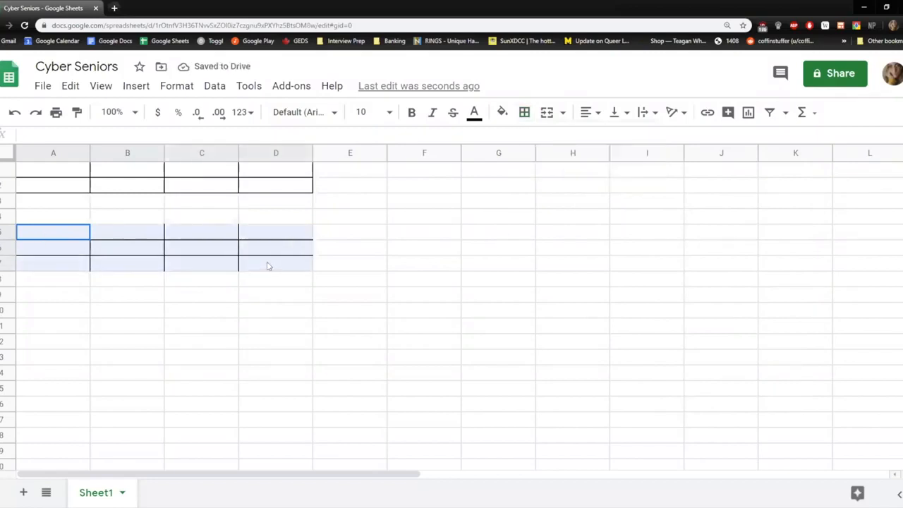
# Step: Set the border color to red and apply it to all borders of A1:D2
pyautogui.moveTo(40, 169); pyautogui.dragTo(275, 186)
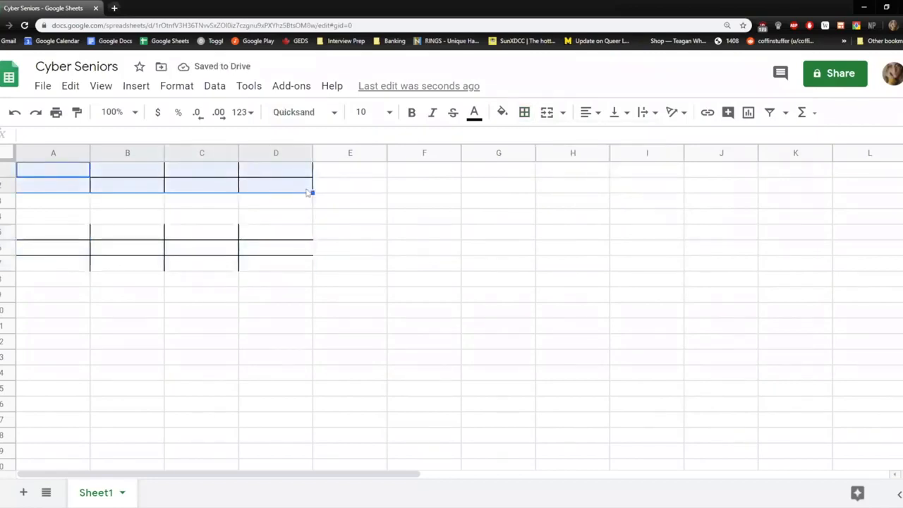
pyautogui.click(525, 114)
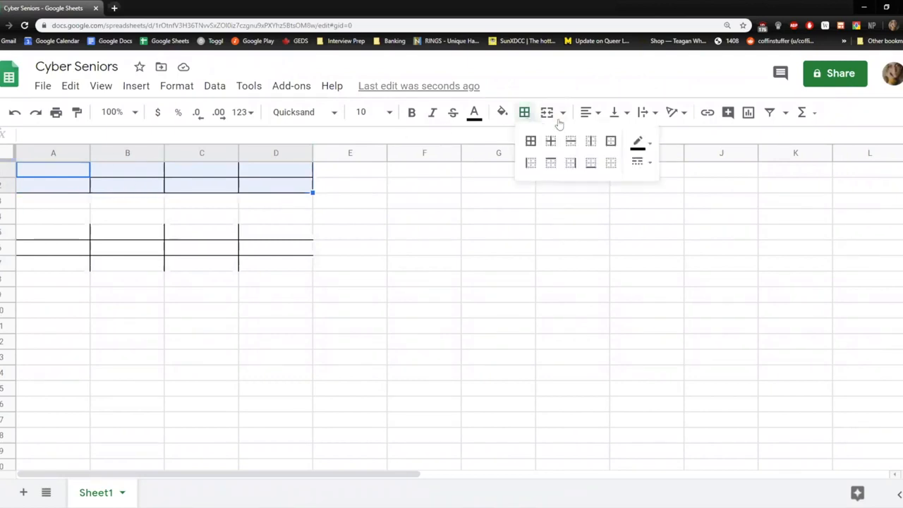
pyautogui.click(650, 142)
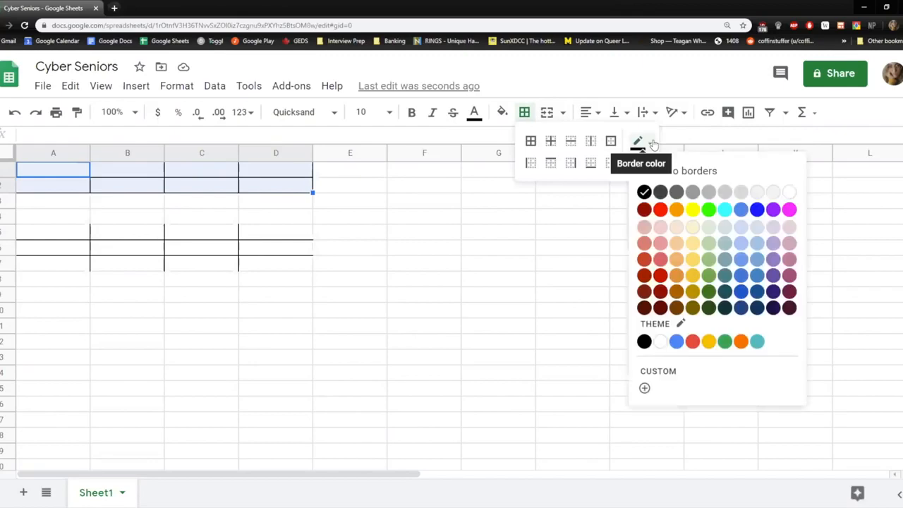
pyautogui.click(659, 211)
pyautogui.click(530, 141)
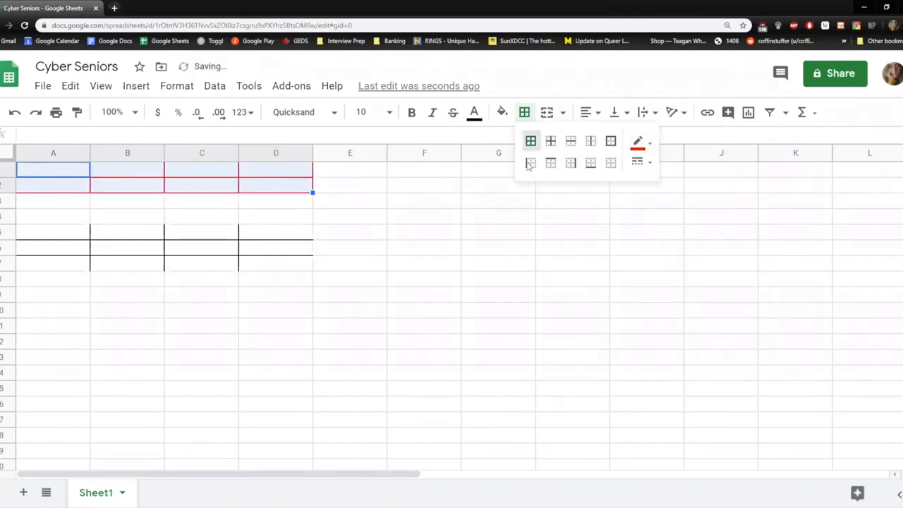
# Step: Change the border style of A1:D2 to dotted and deselect the range
pyautogui.click(651, 166)
pyautogui.click(680, 244)
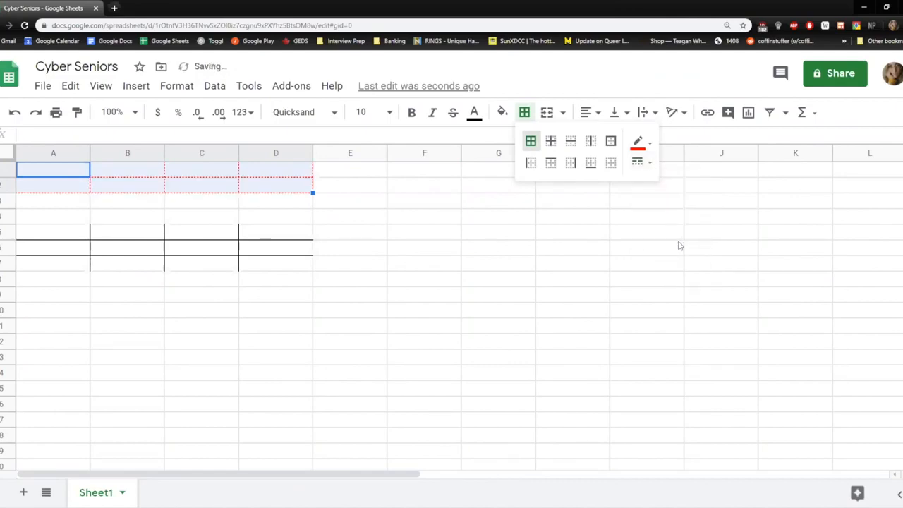
pyautogui.click(400, 227)
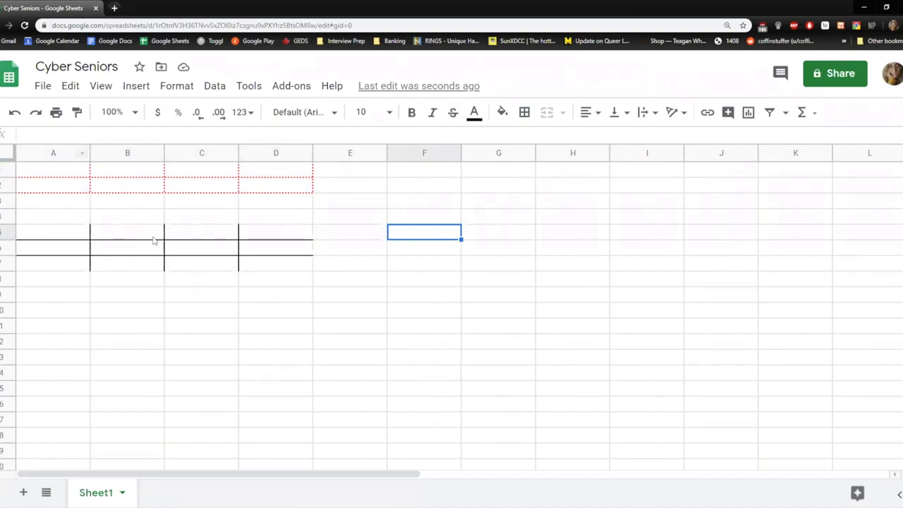
pyautogui.moveTo(34, 153); pyautogui.dragTo(276, 159)
pyautogui.click(286, 280)
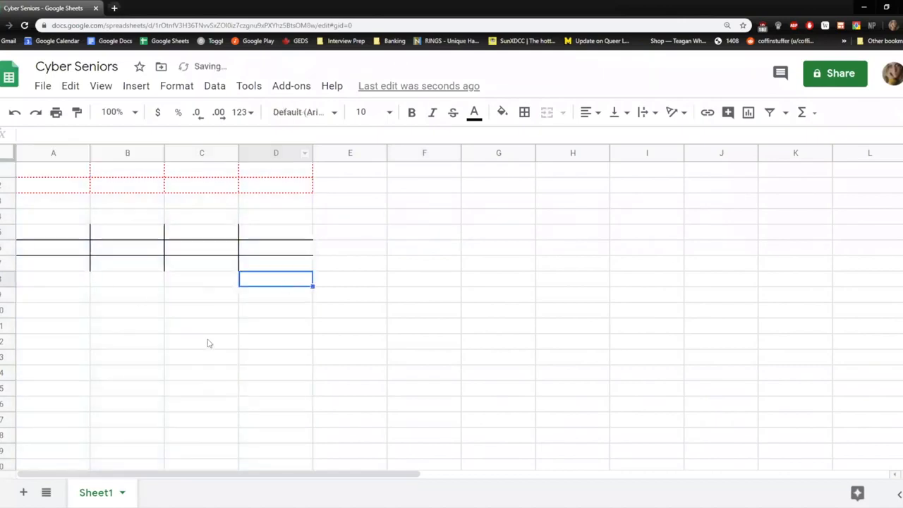
pyautogui.scroll(-1, 423, 282)
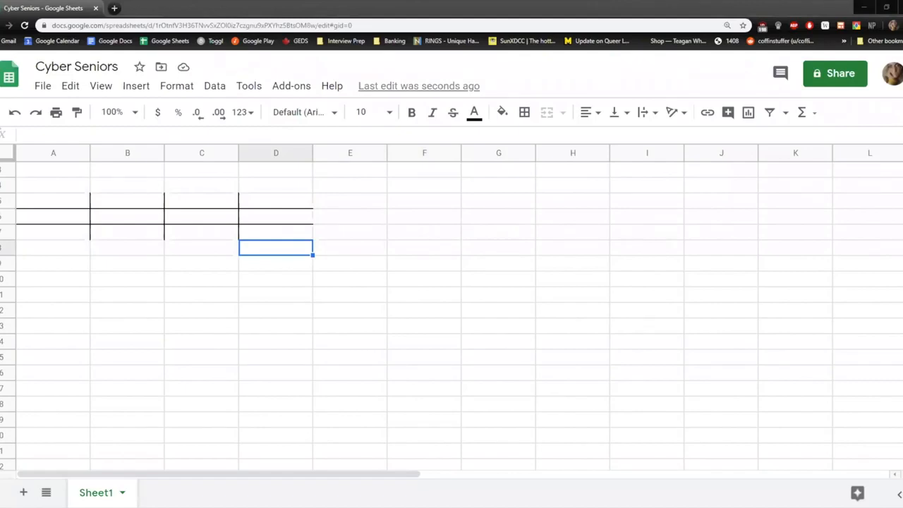
pyautogui.click(536, 279)
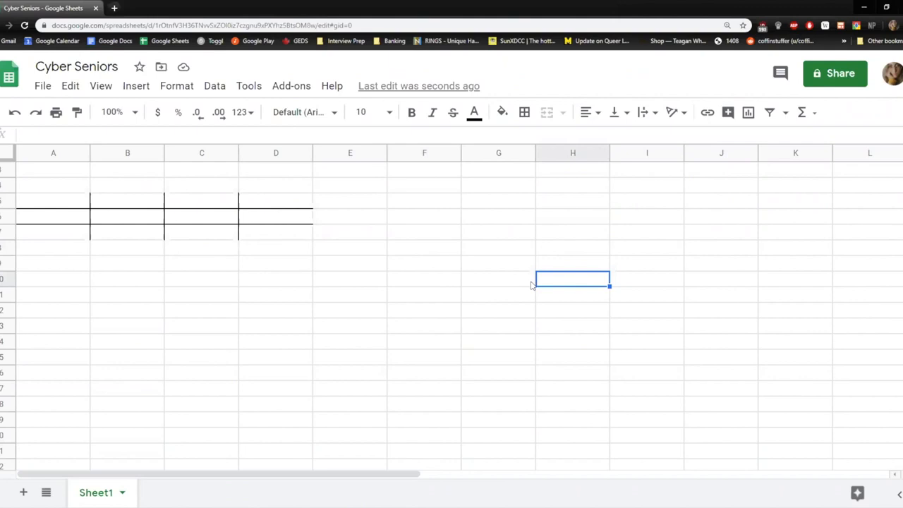
pyautogui.click(299, 265)
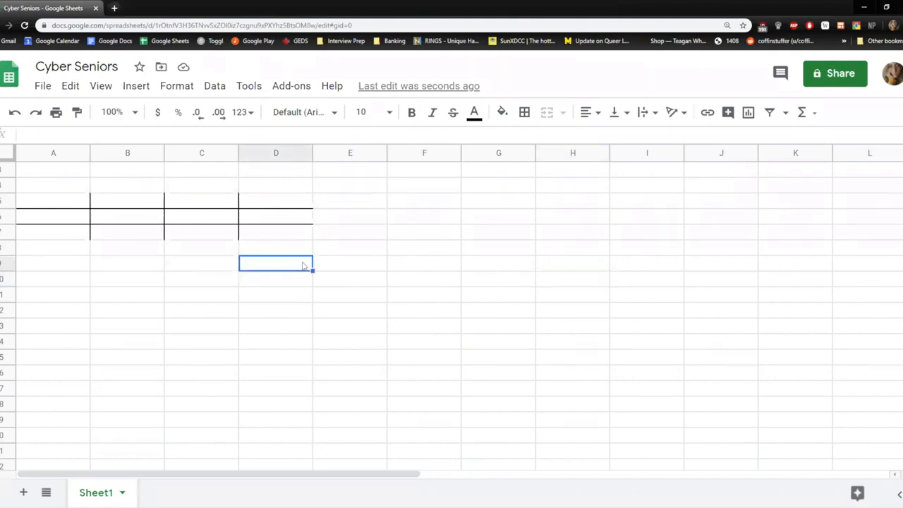
pyautogui.click(148, 233)
pyautogui.click(82, 282)
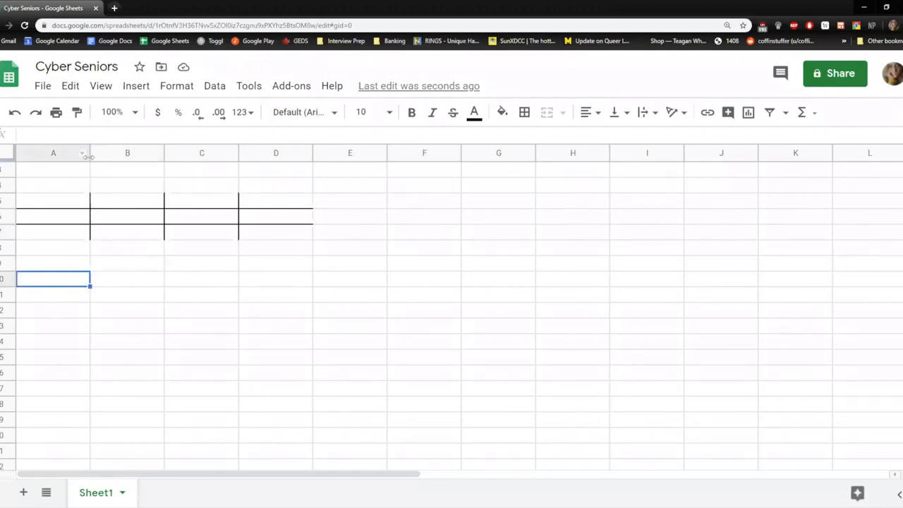
# Step: Widen column A slightly and select the whole column
pyautogui.moveTo(88, 152)
pyautogui.mouseDown()
pyautogui.moveTo(71, 152)
pyautogui.moveTo(152, 154)
pyautogui.moveTo(42, 154)
pyautogui.moveTo(91, 153)
pyautogui.mouseUp()
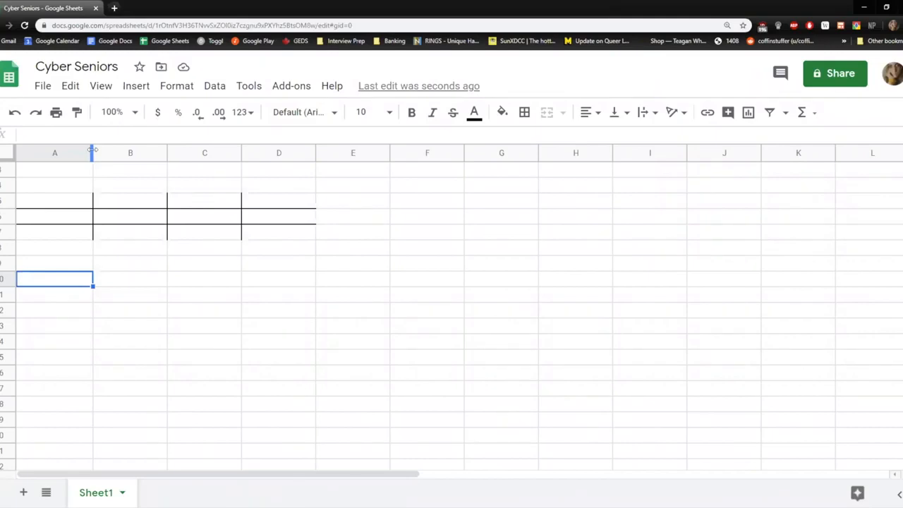
pyautogui.click(91, 150)
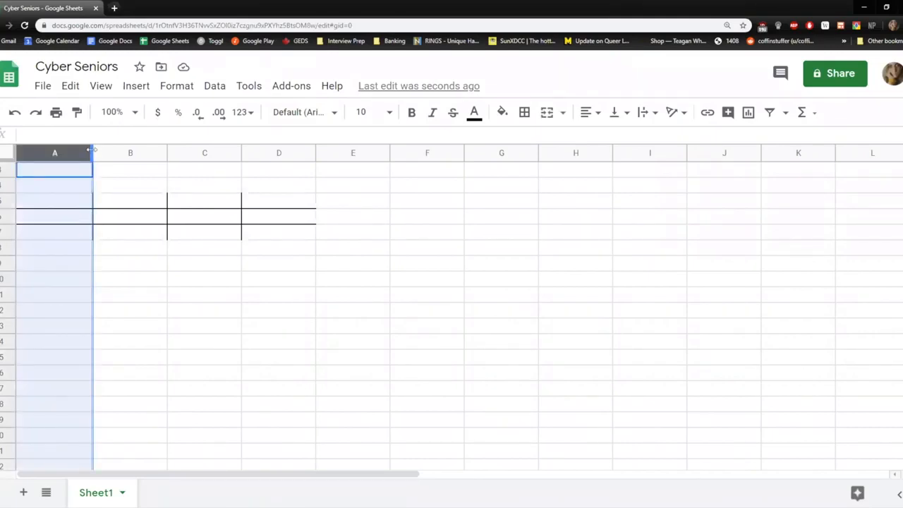
# Step: Widen column A to more than twice its width and increase the height of row 3
pyautogui.moveTo(92, 150); pyautogui.dragTo(120, 155)
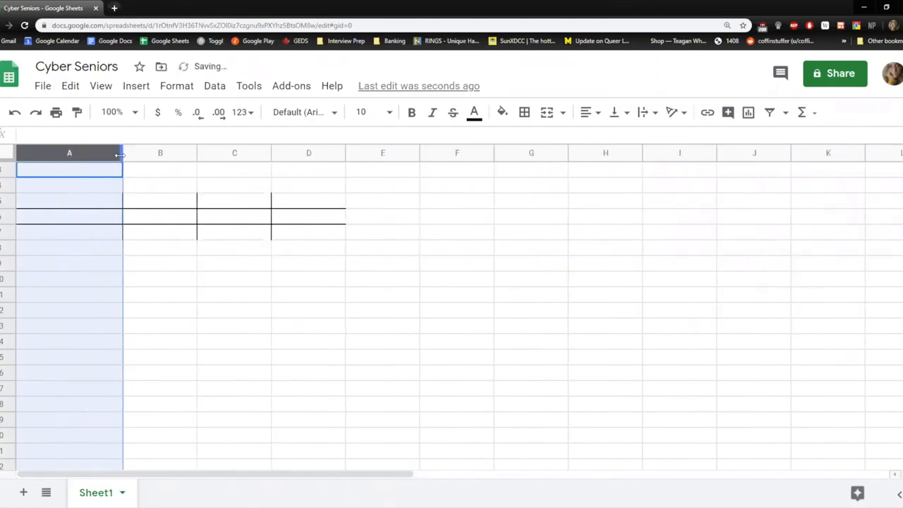
pyautogui.click(121, 249)
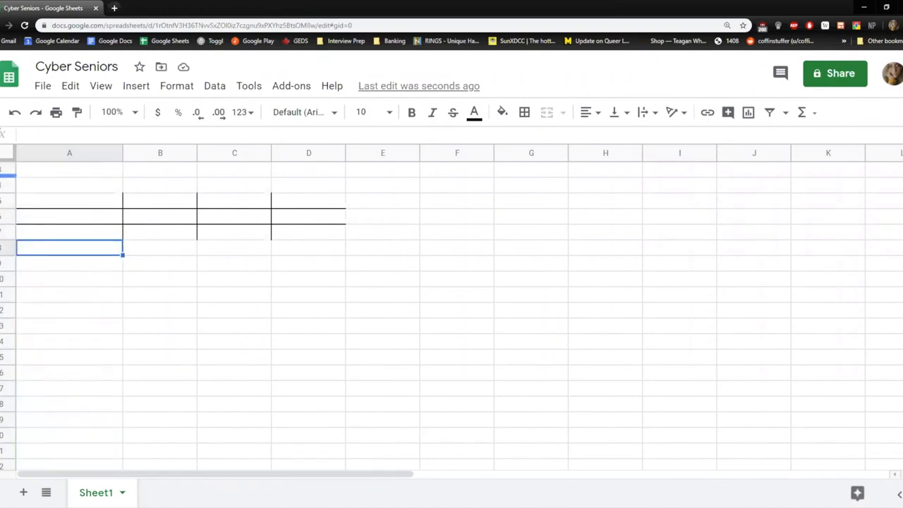
pyautogui.moveTo(2, 174); pyautogui.dragTo(63, 195)
pyautogui.moveTo(124, 153); pyautogui.dragTo(182, 167)
# Step: Fill cell A3 with a long unbroken string of repeated "sdf" that runs beyond the column's width
pyautogui.click(97, 181)
pyautogui.write('sdfsdfsdf')
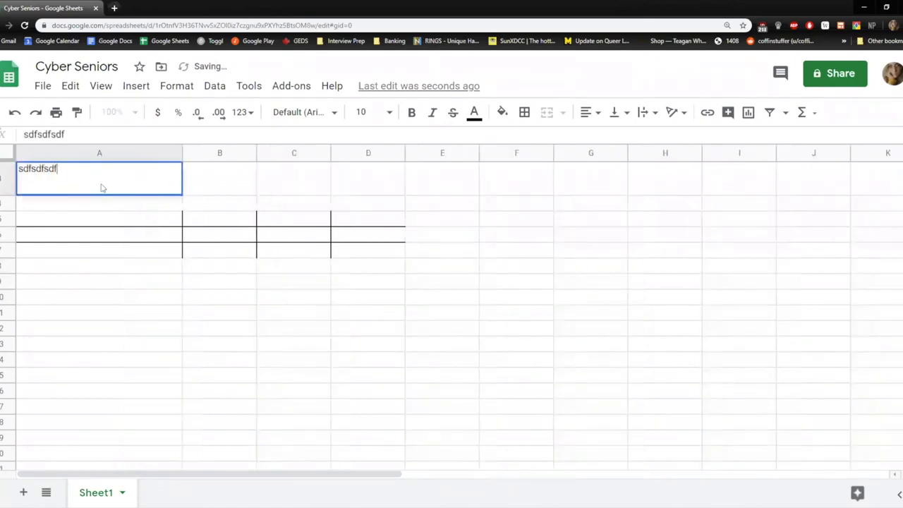
pyautogui.hotkey('ctrl', 'a')
pyautogui.press('Tab')
pyautogui.click(96, 173)
pyautogui.click(92, 135)
pyautogui.write('sdfsdfsdfsdfsdfsdfsdfsdfsdfsdfsdfsdfsdfsdfsdfsdfsdfsdfsdfsdfsdfsdfsdfsdfsdfsdfsdfsdfsdfsdfsdfsdfsdfsdfsdfsdfsdfsdfsdfsdf')
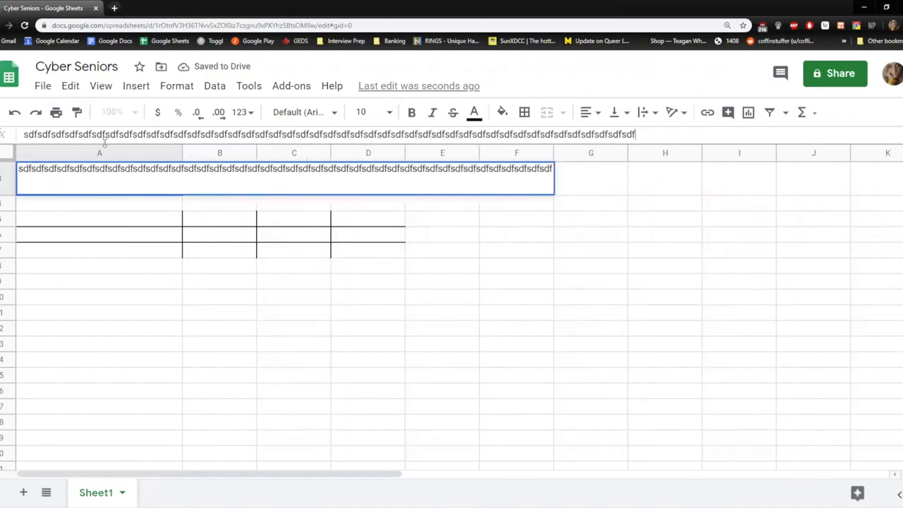
pyautogui.press('Return')
pyautogui.click(151, 185)
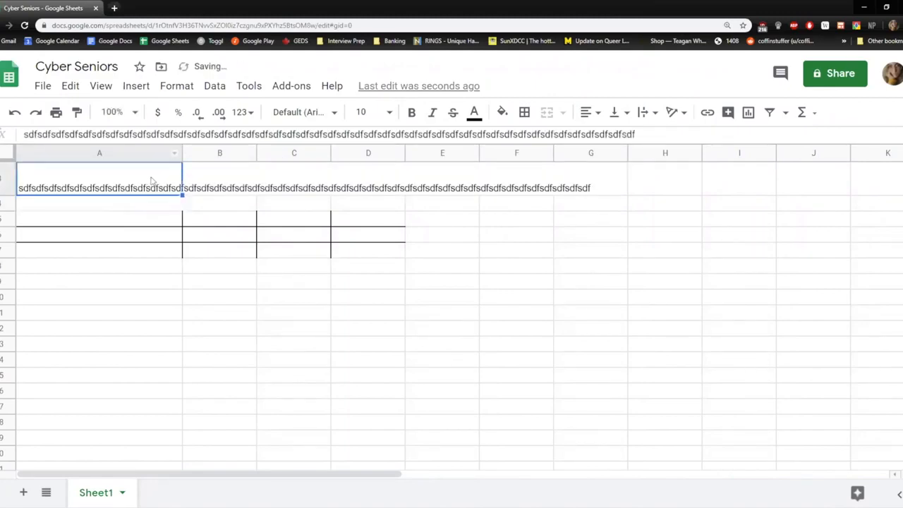
pyautogui.press('Return')
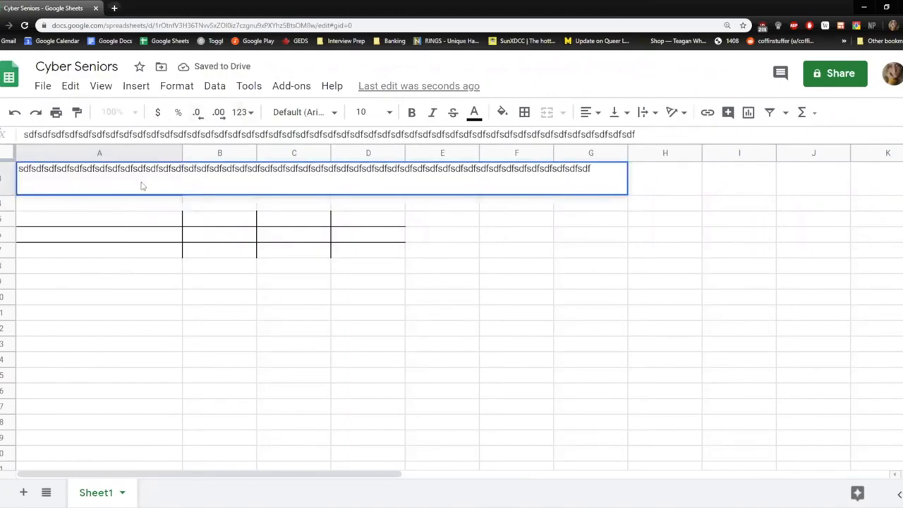
pyautogui.click(299, 316)
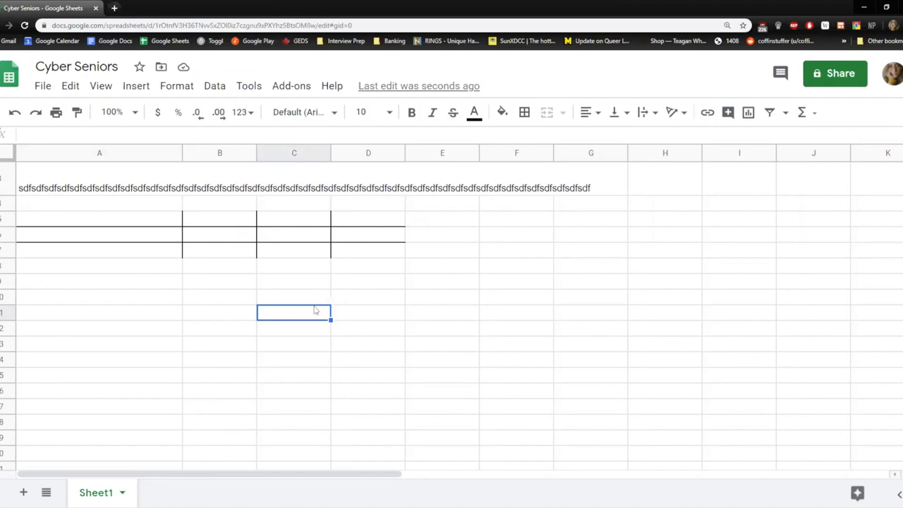
# Step: Enter "asdasd" in cell B3, next to the long text
pyautogui.click(228, 186)
pyautogui.write('asdasd')
pyautogui.click(216, 236)
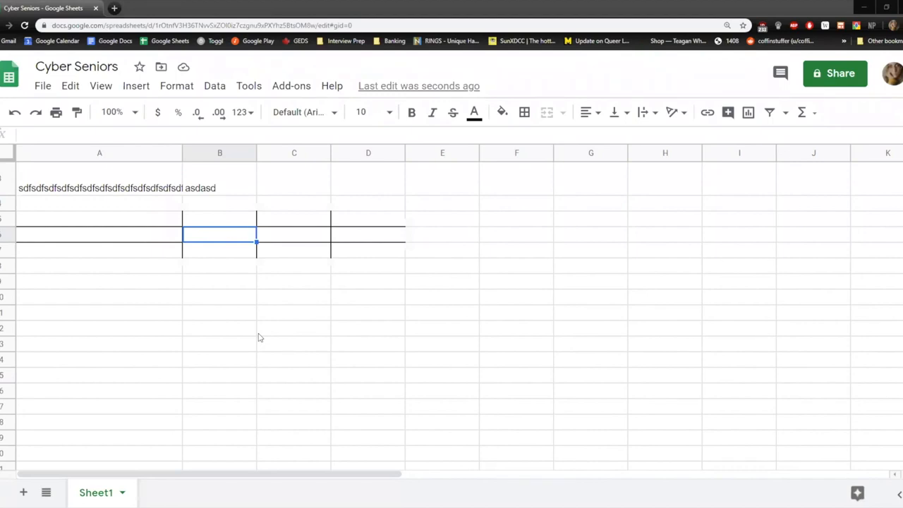
# Step: Enter "fdgdfgdfgdfgdfgdfg" in cell A10 and deselect the cell
pyautogui.click(129, 313)
pyautogui.click(125, 298)
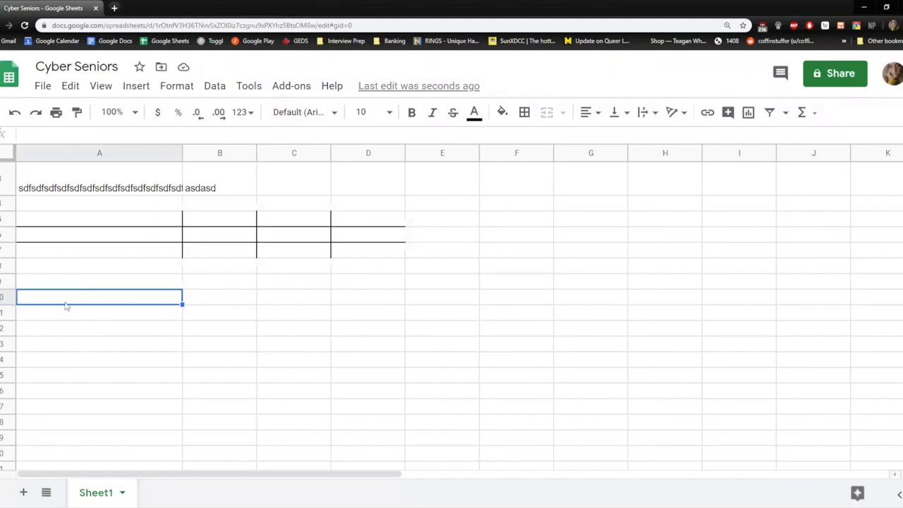
pyautogui.write('fdgdfgdfgdfgdfgdfg')
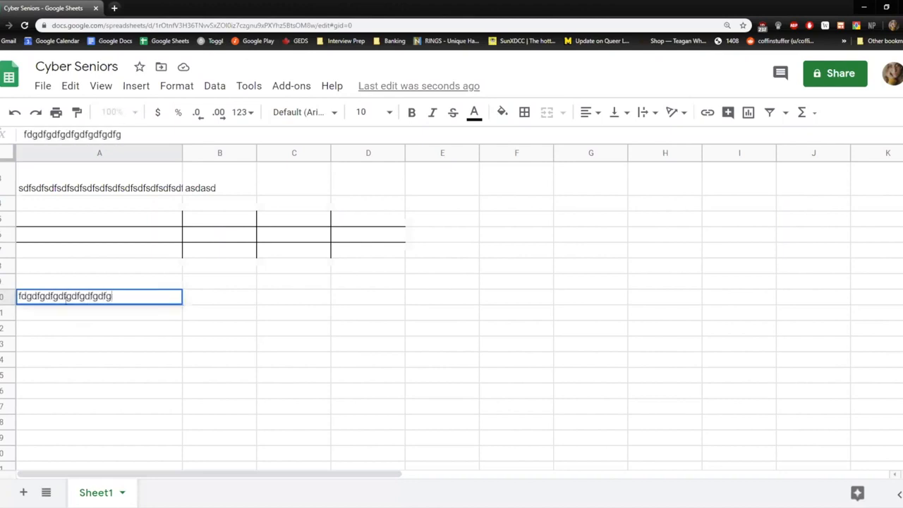
pyautogui.hotkey('ctrl', 'Return')
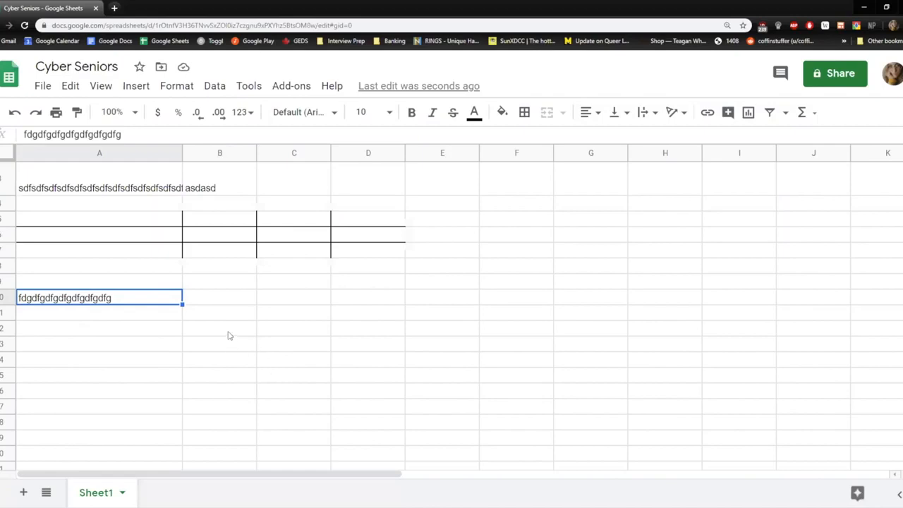
pyautogui.click(208, 392)
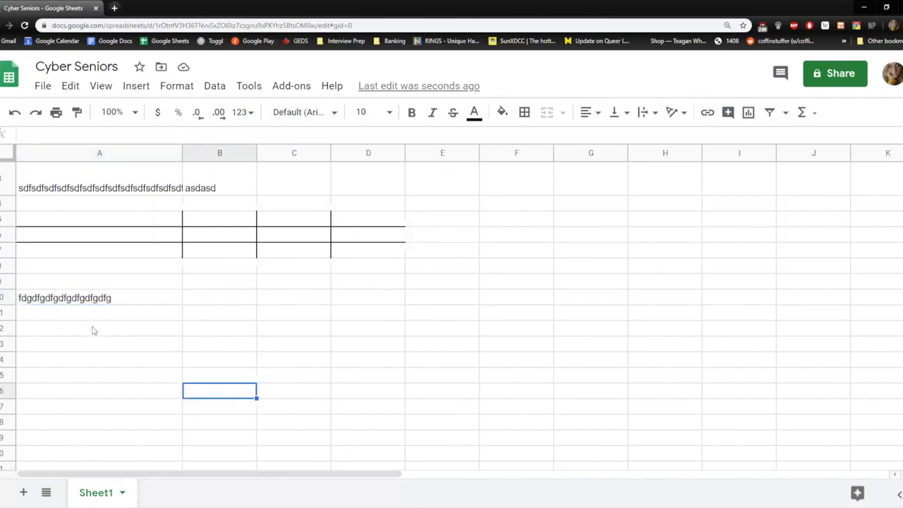
# Step: Select the cells A12:B12 and extend the selection to the range A12:B13
pyautogui.click(93, 331)
pyautogui.click(111, 355)
pyautogui.click(49, 333)
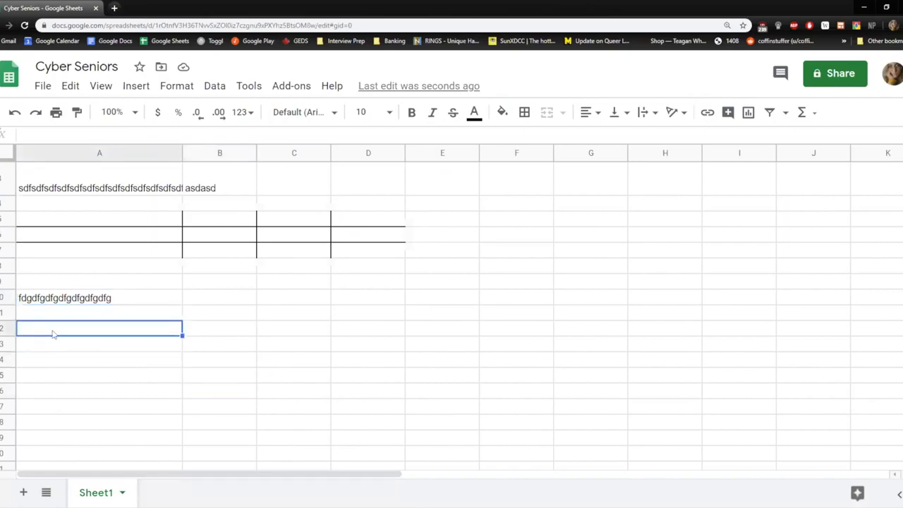
pyautogui.moveTo(136, 331); pyautogui.dragTo(219, 329)
pyautogui.click(70, 344)
pyautogui.click(59, 334)
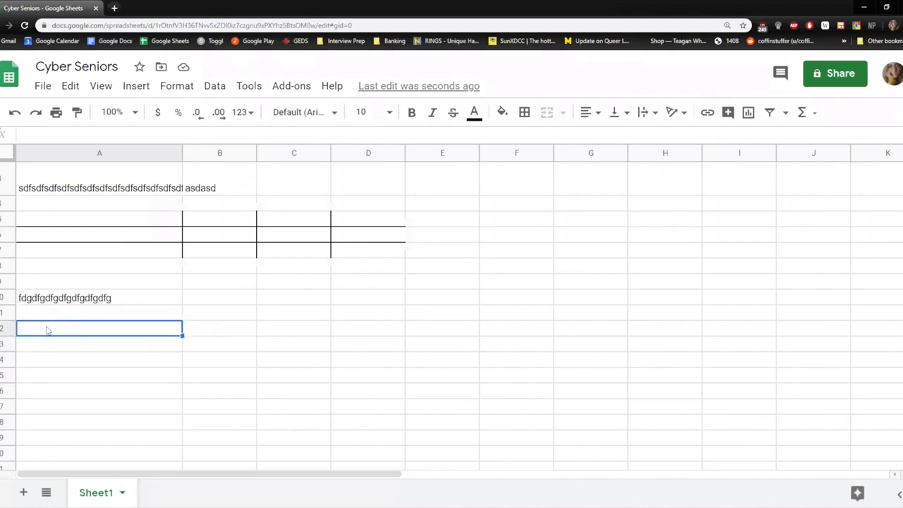
pyautogui.keyDown('shift'); pyautogui.click(227, 330); pyautogui.keyUp('shift')
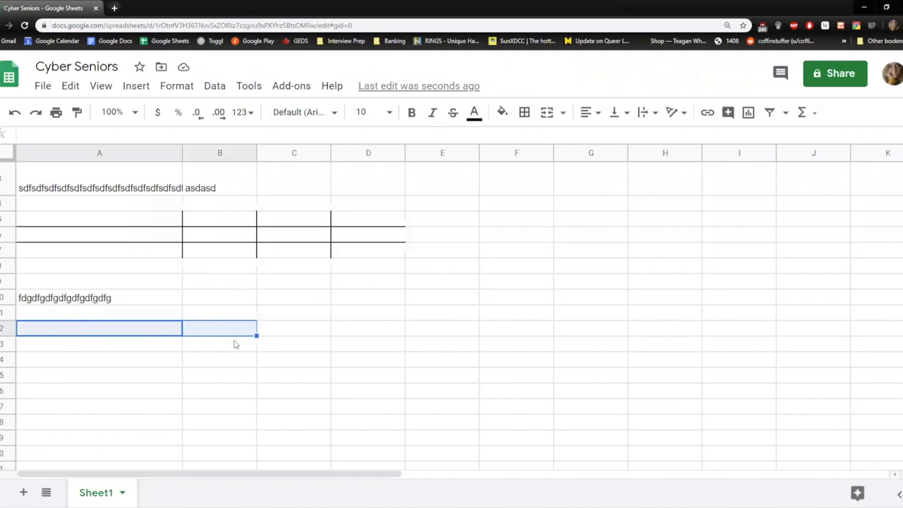
pyautogui.keyDown('shift'); pyautogui.click(220, 347); pyautogui.keyUp('shift')
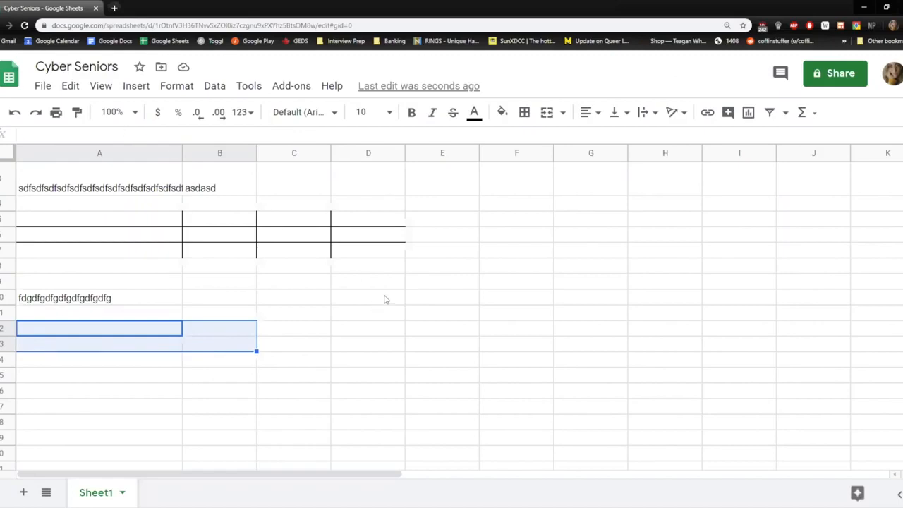
# Step: Enter "sadasd" in cell A12, clear it, and replace it with "asdasdasd"
pyautogui.click(227, 131)
pyautogui.write('sadasd')
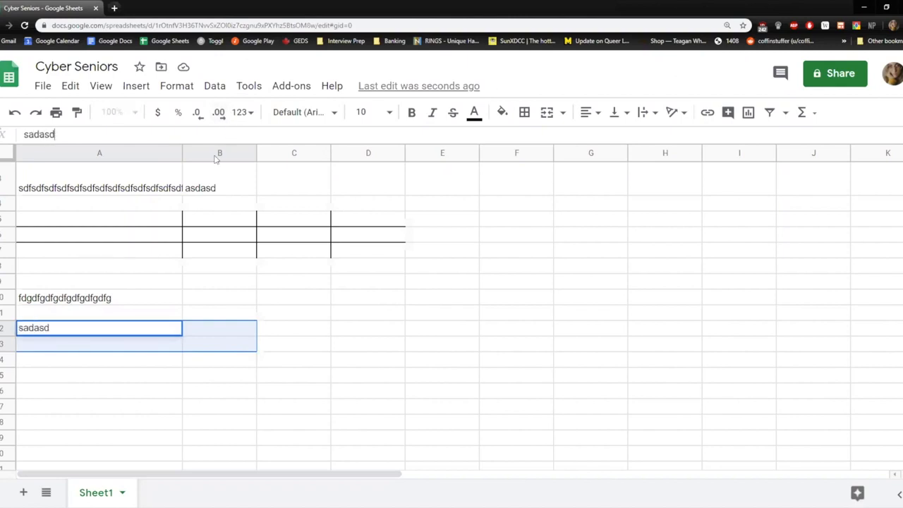
pyautogui.hotkey('ctrl', 'a')
pyautogui.press('BackSpace')
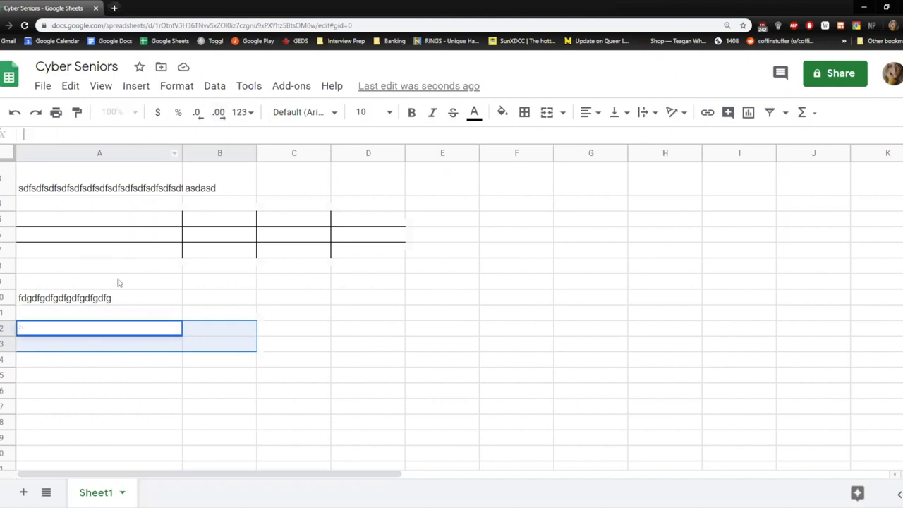
pyautogui.write('asdasdasd')
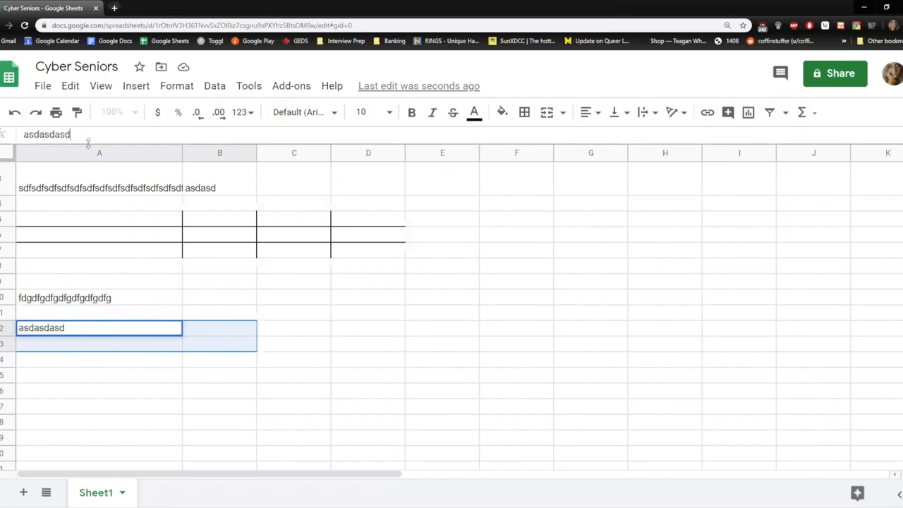
pyautogui.press('Return')
# Step: Fill the text of cell A12 across and down through the range A12:G17
pyautogui.click(101, 332)
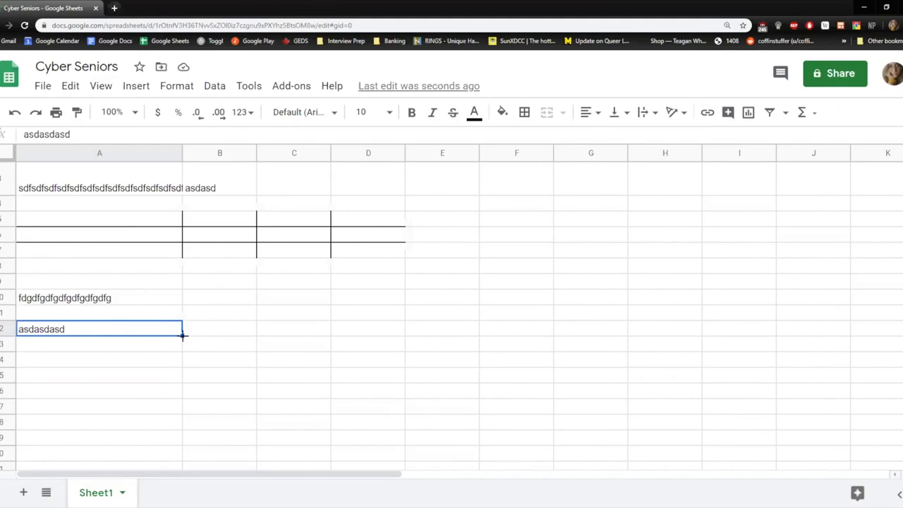
pyautogui.moveTo(183, 334); pyautogui.dragTo(266, 344)
pyautogui.moveTo(330, 335); pyautogui.dragTo(643, 417)
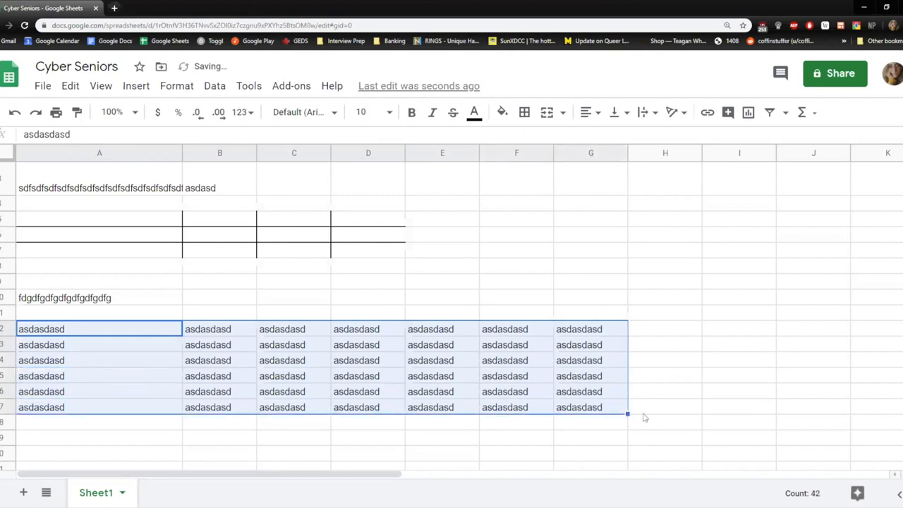
pyautogui.click(643, 409)
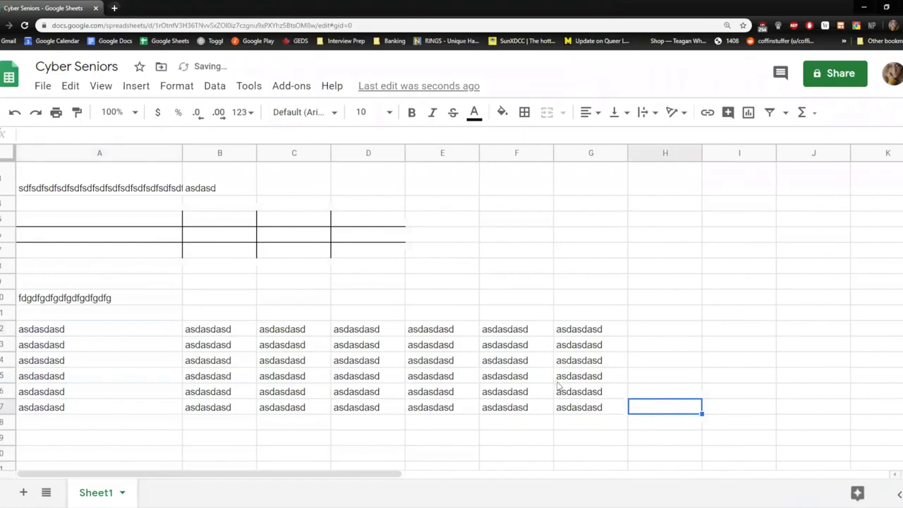
# Step: Select the filled range A12:G17 and delete its contents
pyautogui.moveTo(71, 329); pyautogui.dragTo(575, 412)
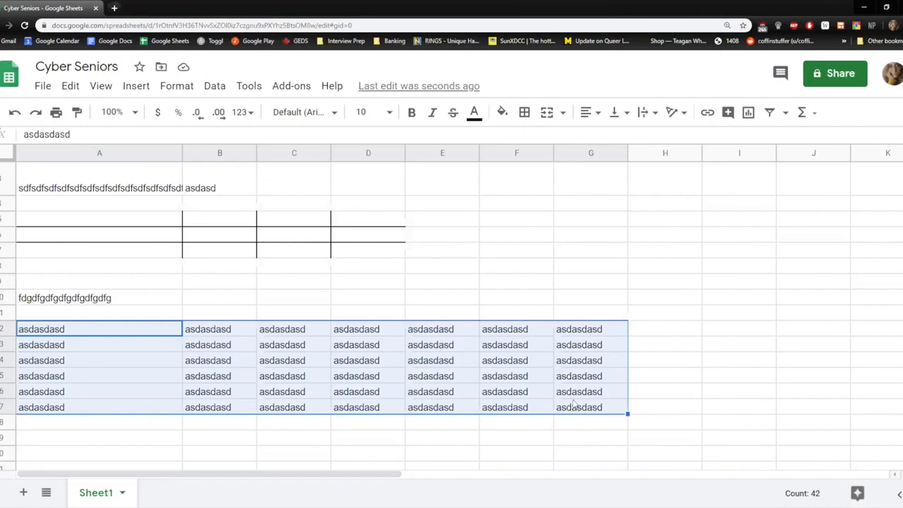
pyautogui.click(541, 427)
pyautogui.moveTo(145, 334); pyautogui.dragTo(597, 413)
pyautogui.press('Delete')
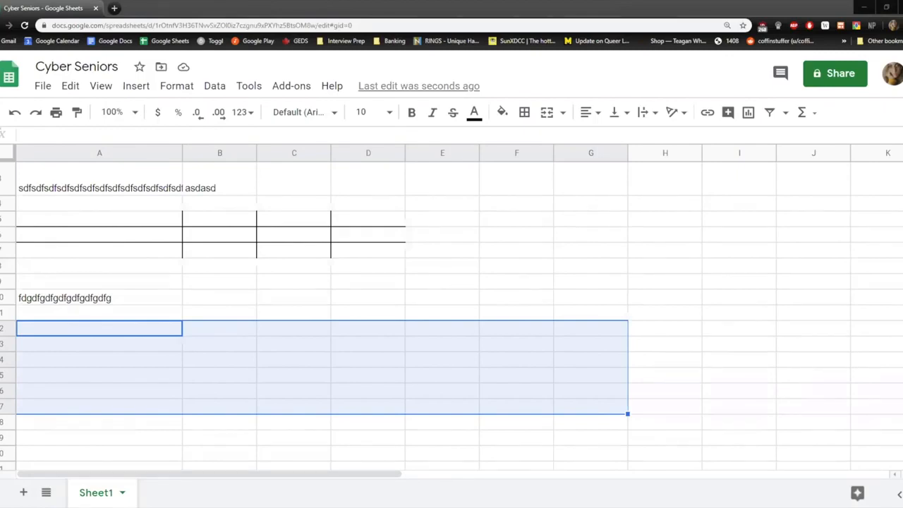
# Step: Enter "Data" in cell A12 and reselect that cell
pyautogui.write('Data')
pyautogui.press('Return')
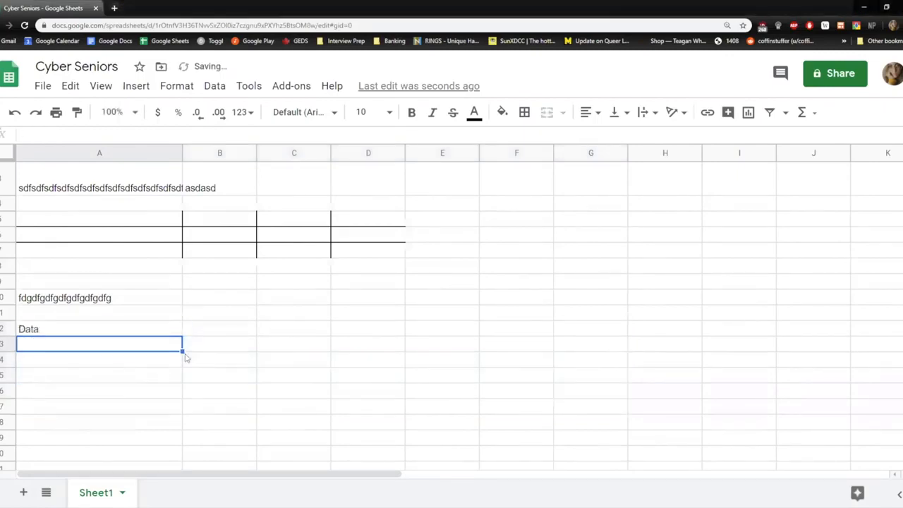
pyautogui.press('Up')
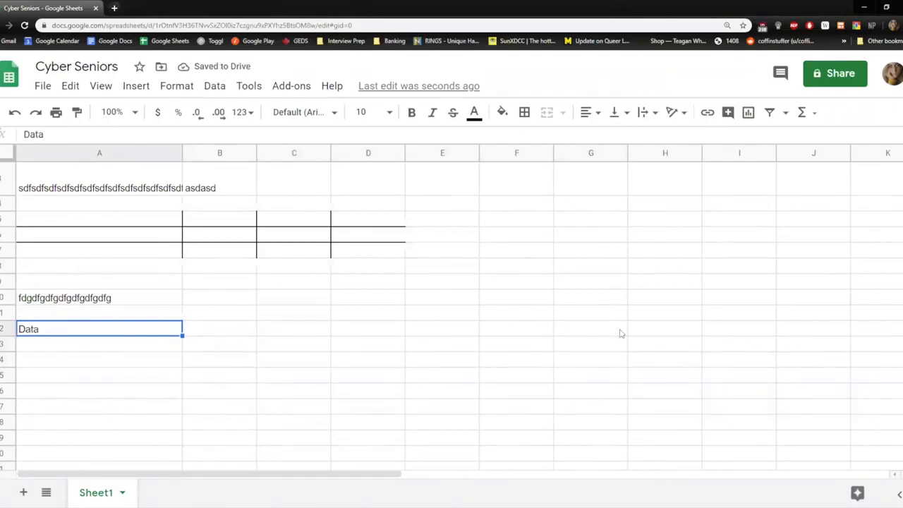
# Step: Copy the "Data" cell A12 and paste it into cell H12
pyautogui.click(650, 332)
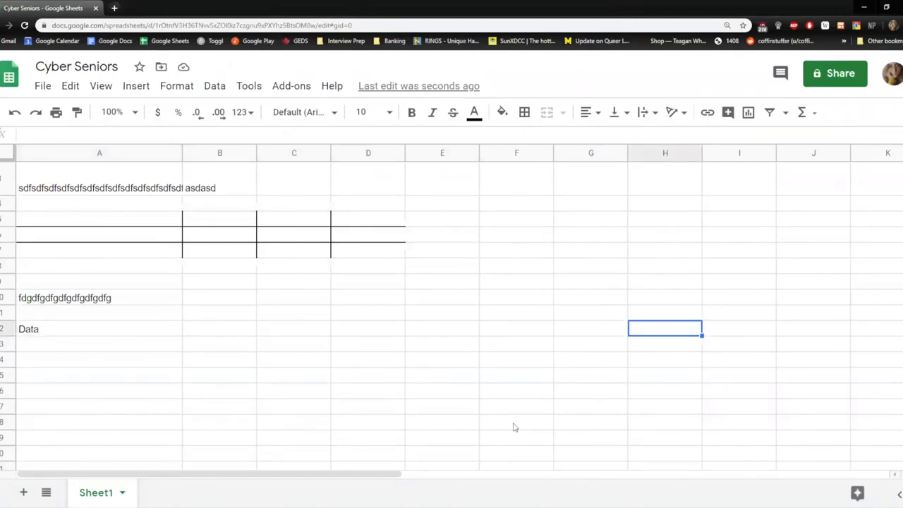
pyautogui.click(89, 331)
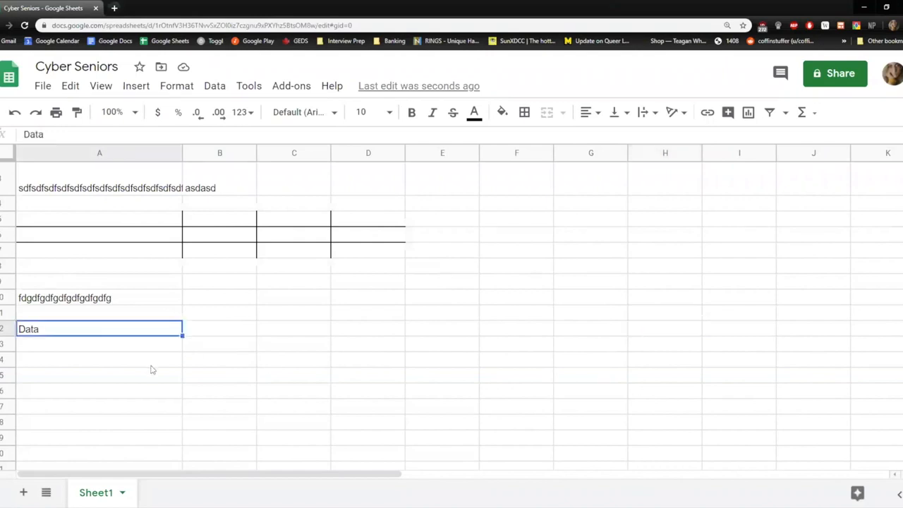
pyautogui.rightClick(141, 330)
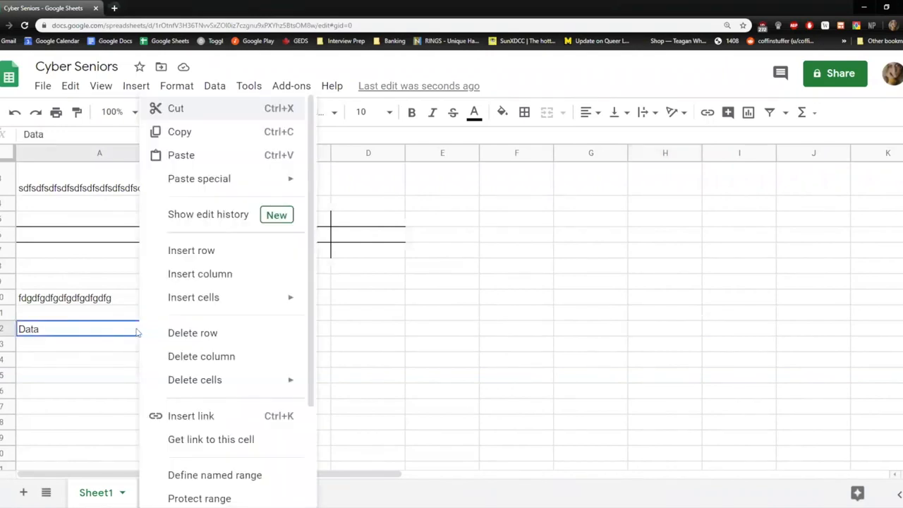
pyautogui.click(196, 132)
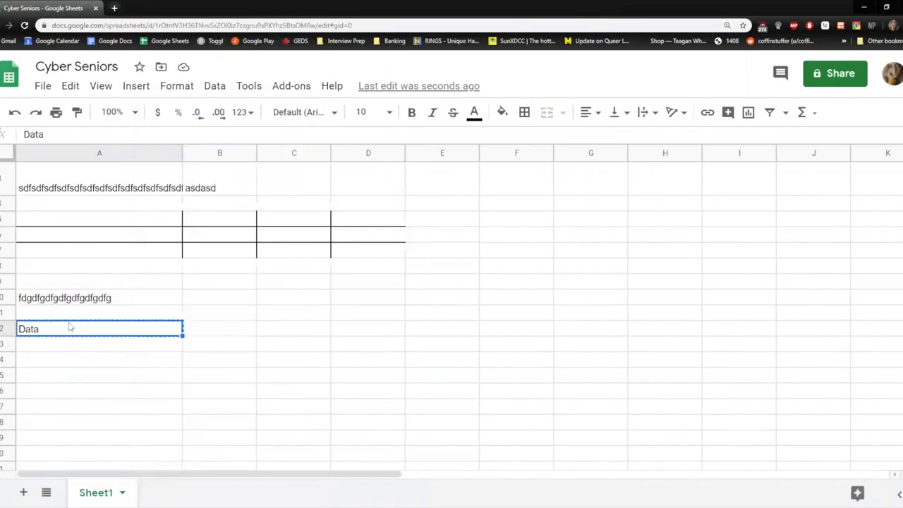
pyautogui.rightClick(60, 334)
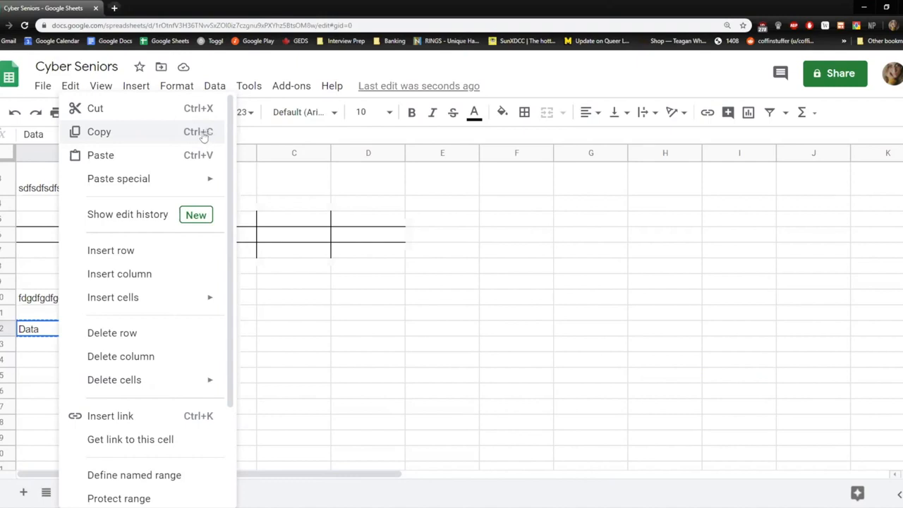
pyautogui.click(31, 334)
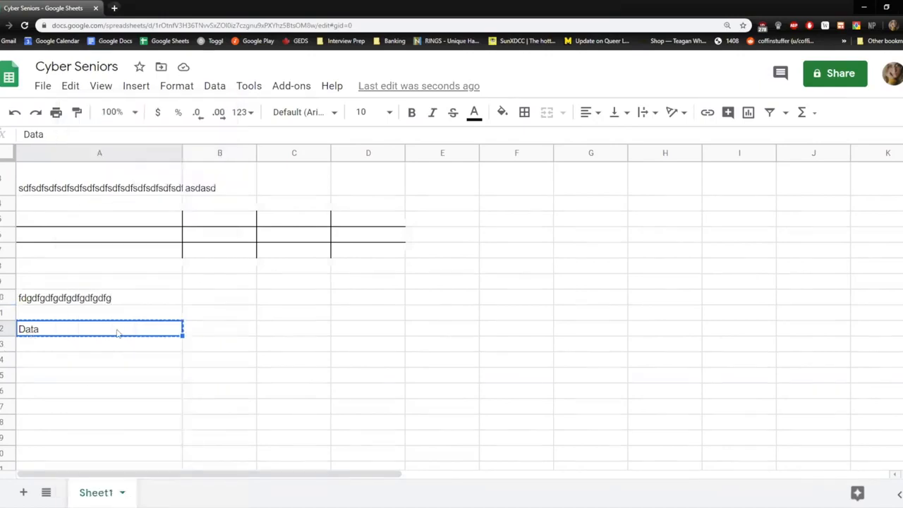
pyautogui.click(649, 336)
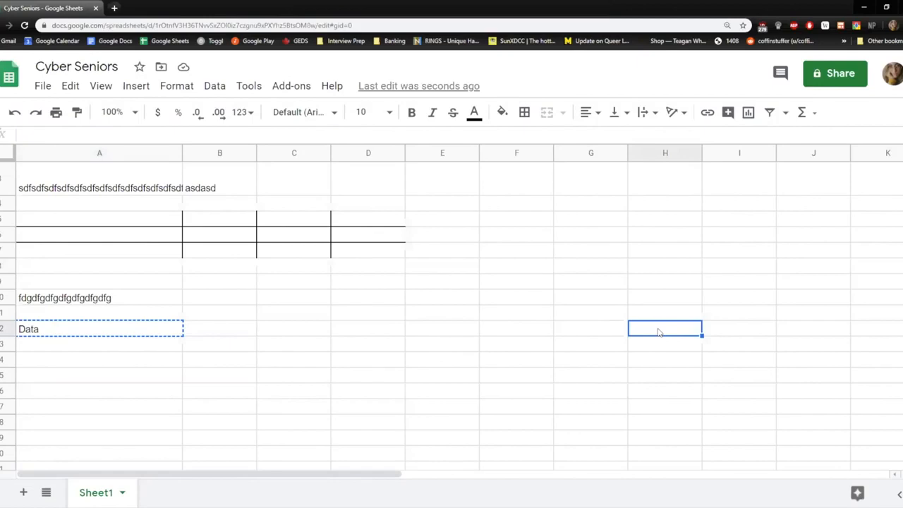
pyautogui.rightClick(659, 332)
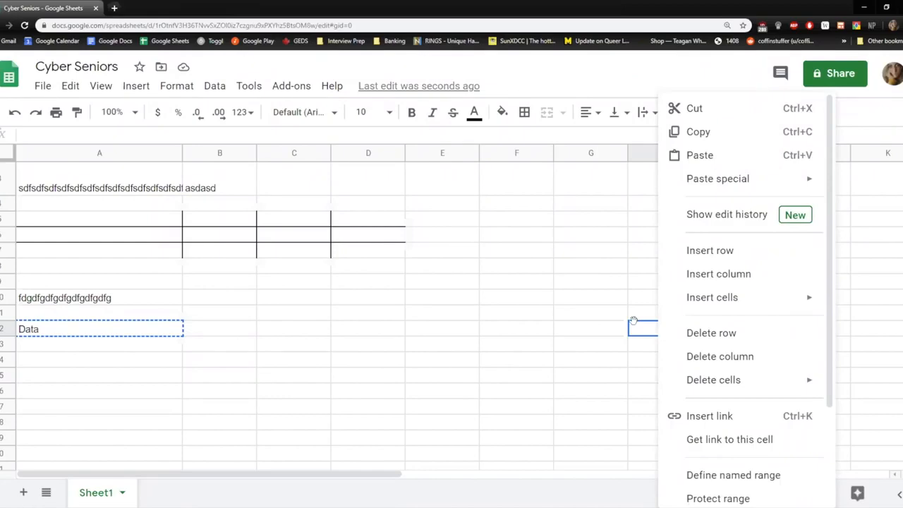
pyautogui.click(645, 333)
pyautogui.hotkey('ctrl', 'v')
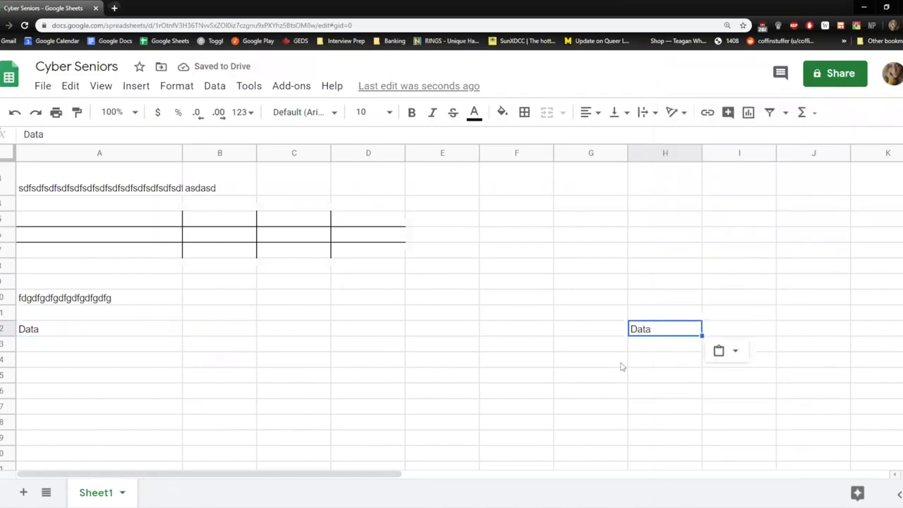
# Step: Enter the multiplication formula =7*8 in cell A15
pyautogui.scroll(-1, 374, 357)
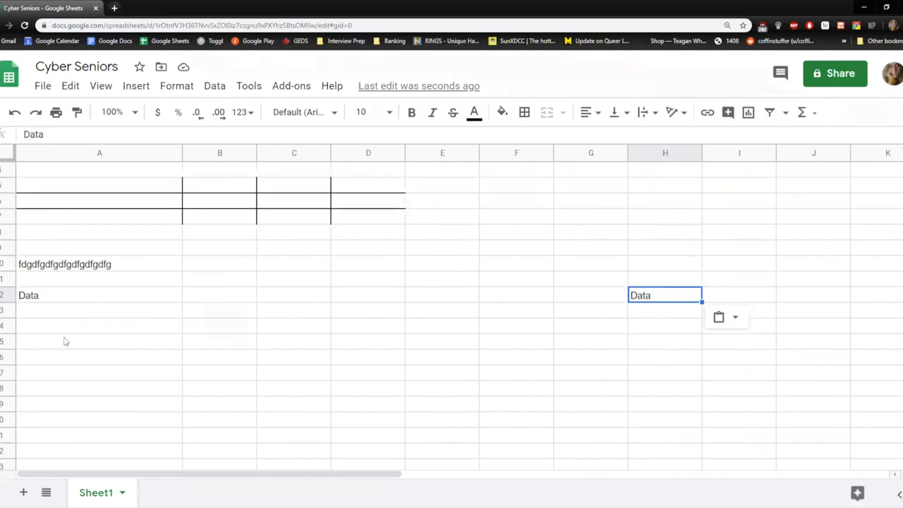
pyautogui.click(48, 335)
pyautogui.scroll(-3, 89, 356)
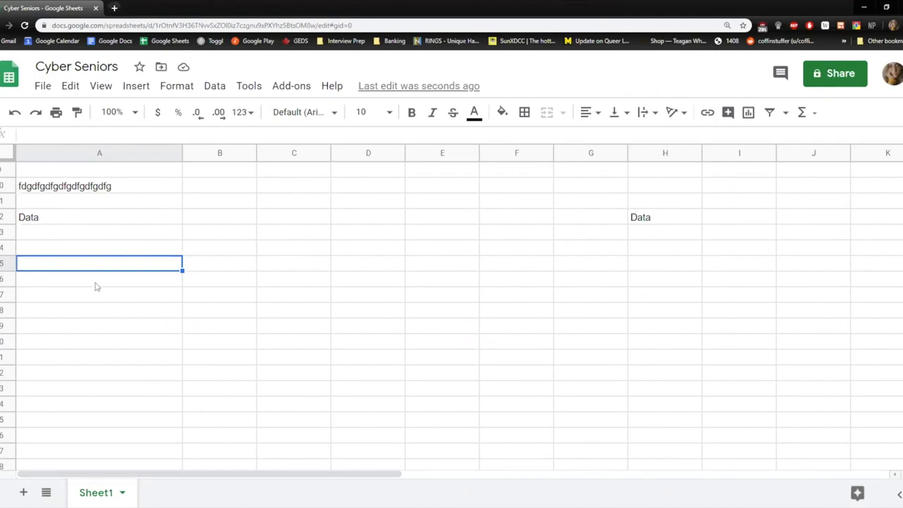
pyautogui.write('=')
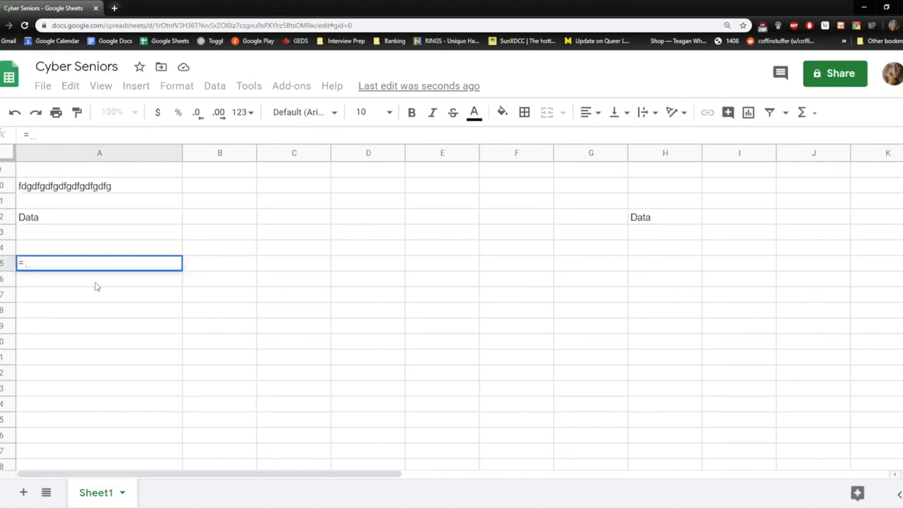
pyautogui.write('7*8')
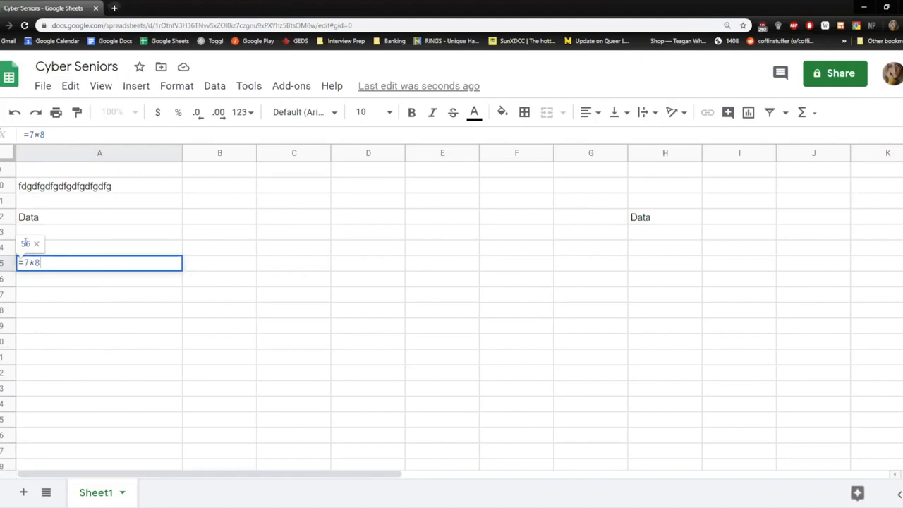
pyautogui.press('Return')
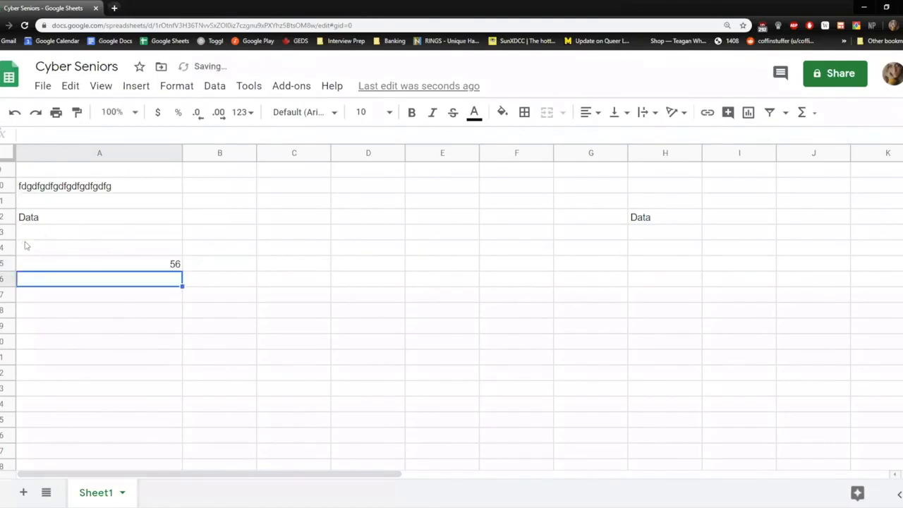
# Step: Reselect cell A15 and highlight its underlying formula without changing it
pyautogui.click(93, 267)
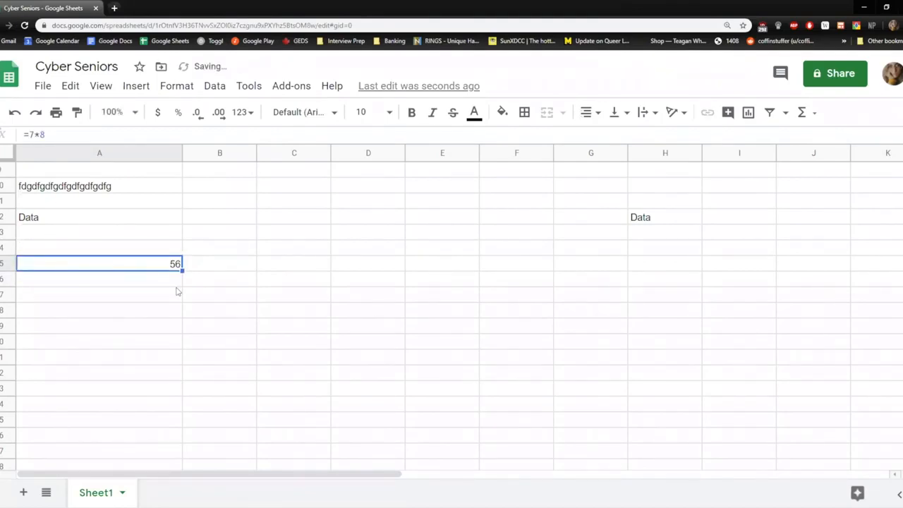
pyautogui.moveTo(43, 135); pyautogui.dragTo(4, 136)
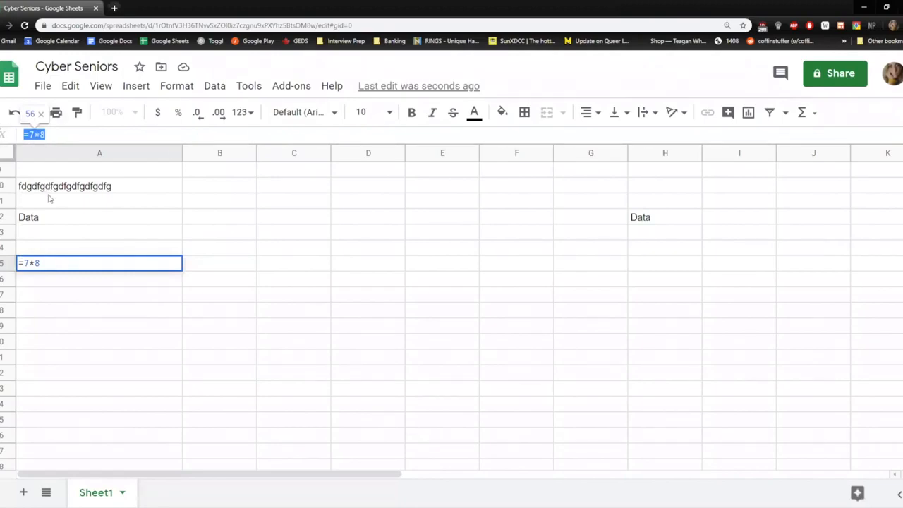
pyautogui.press('Escape')
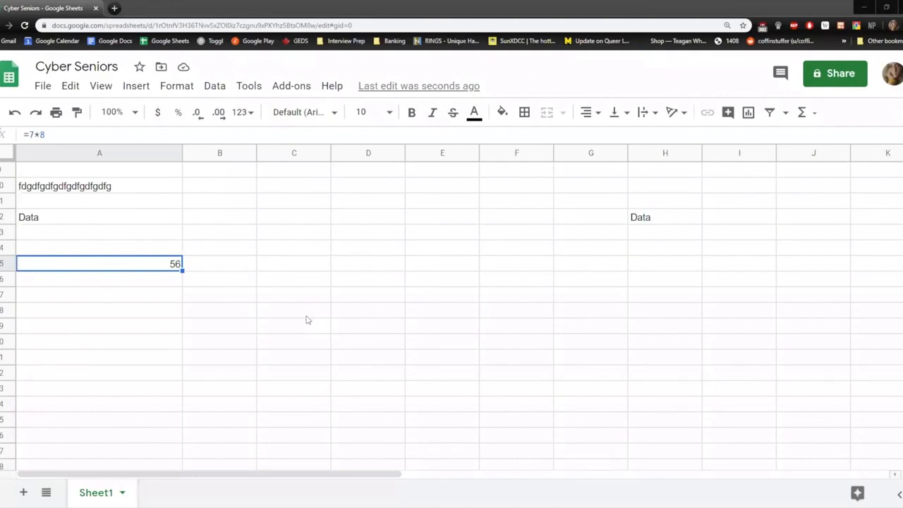
# Step: Enter the numbers 5, 9, 111, 3 and 22 down column A in cells A21 to A25
pyautogui.click(140, 361)
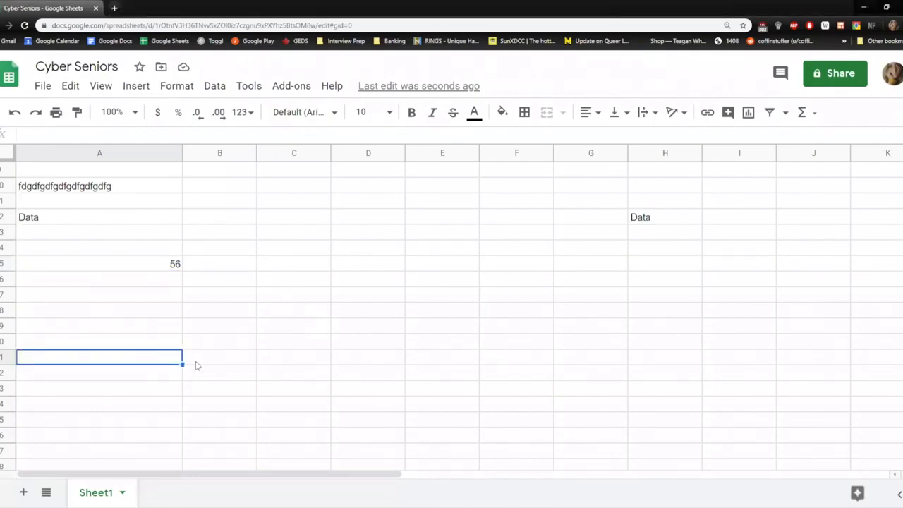
pyautogui.write('5')
pyautogui.press('Return')
pyautogui.write('9')
pyautogui.press('Return')
pyautogui.write('111')
pyautogui.press('Return')
pyautogui.write('3')
pyautogui.press('Return')
pyautogui.write('22')
pyautogui.press('Return')
# Step: Enter the formula =SUM(A21:A24) in cell A26, directly below the column of numbers
pyautogui.scroll(-2, 184, 349)
pyautogui.scroll(-2, 176, 325)
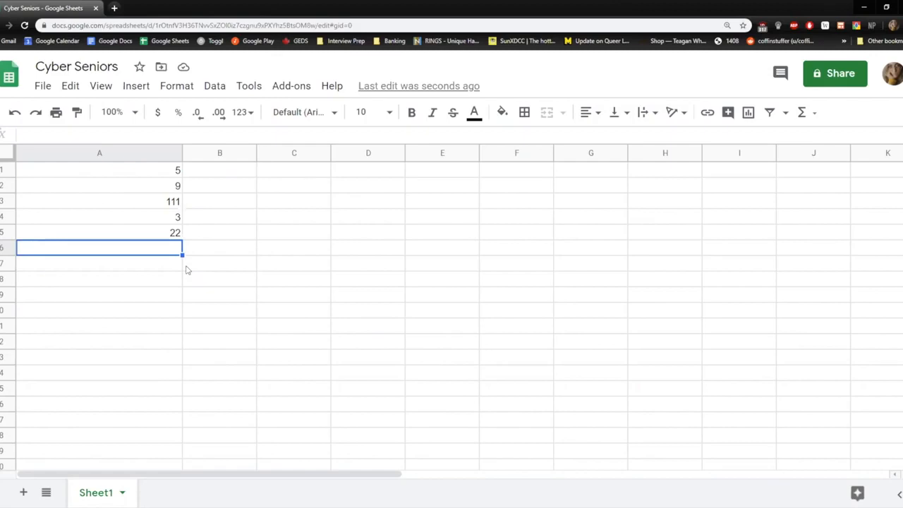
pyautogui.write('=')
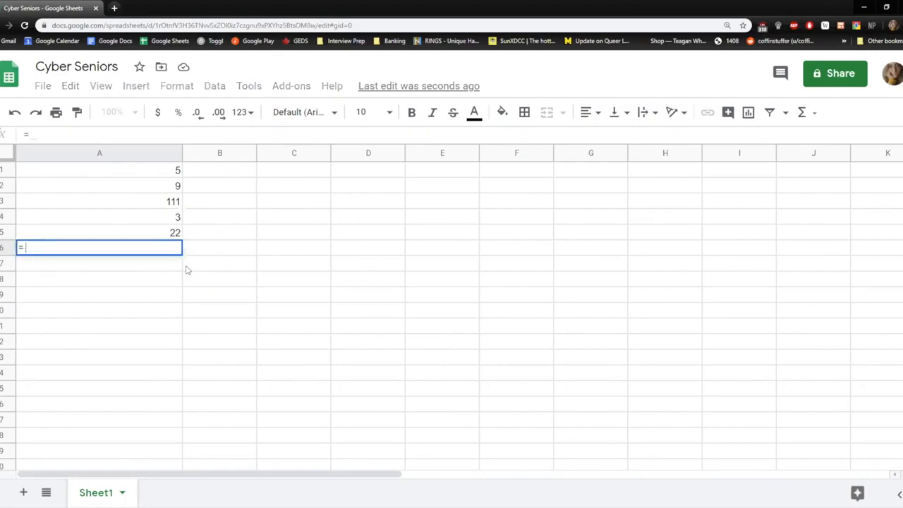
pyautogui.write('SUM')
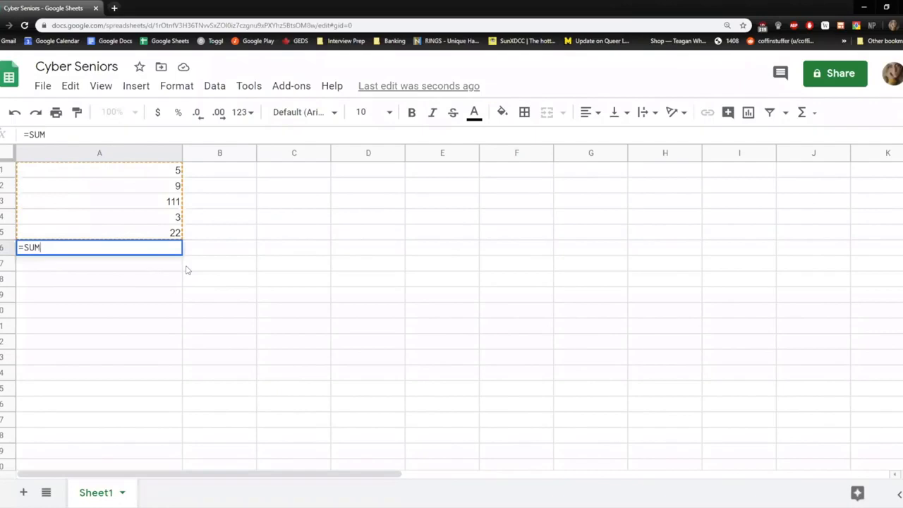
pyautogui.write('(')
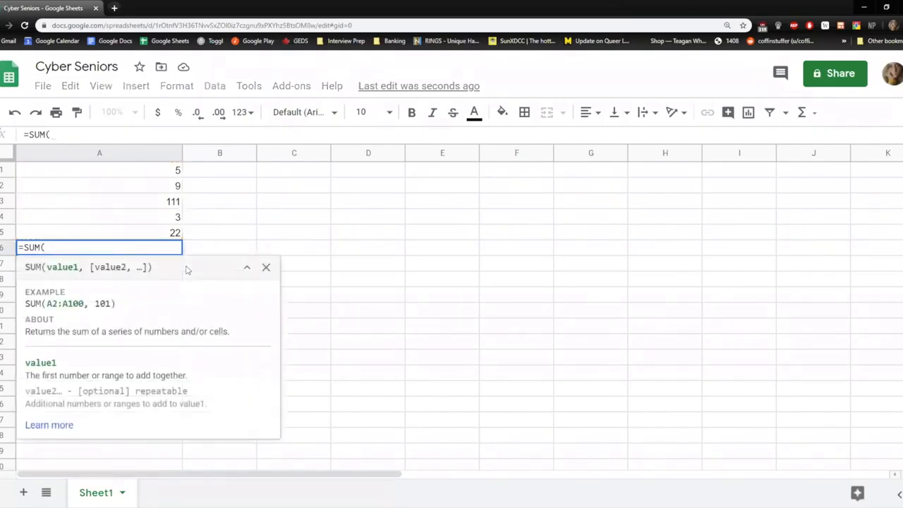
pyautogui.scroll(1, 193, 253)
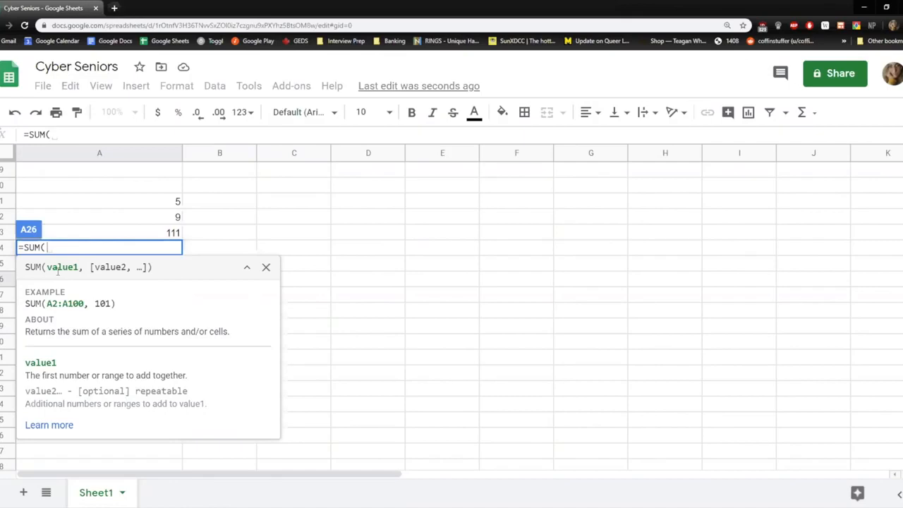
pyautogui.scroll(-3, 177, 217)
pyautogui.scroll(2, 177, 208)
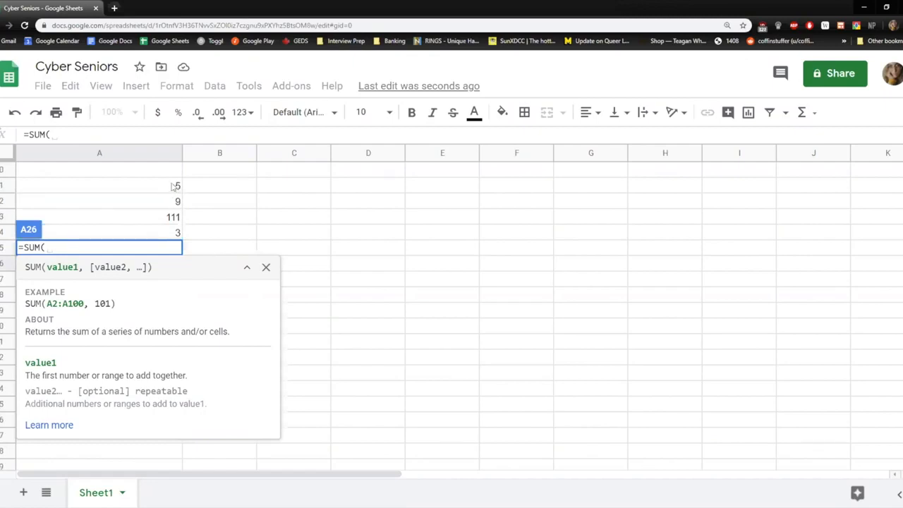
pyautogui.click(171, 186)
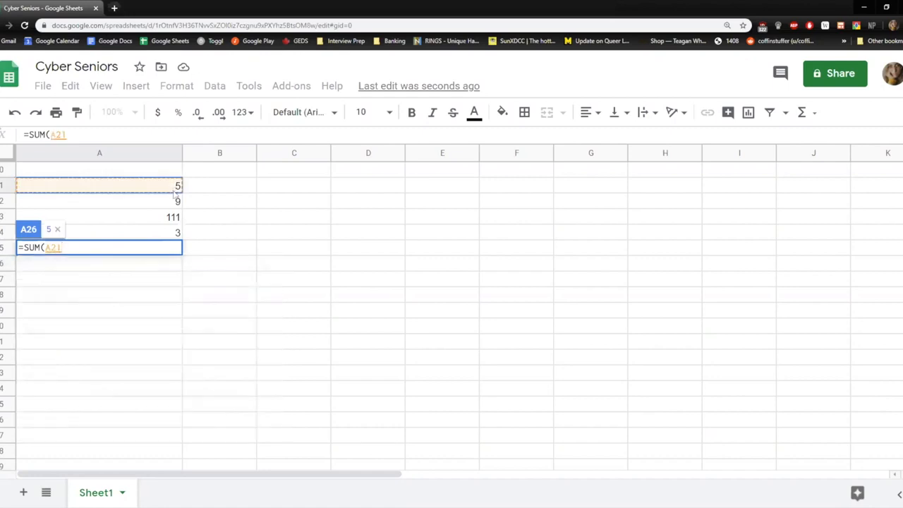
pyautogui.keyDown('shift'); pyautogui.click(175, 237); pyautogui.keyUp('shift')
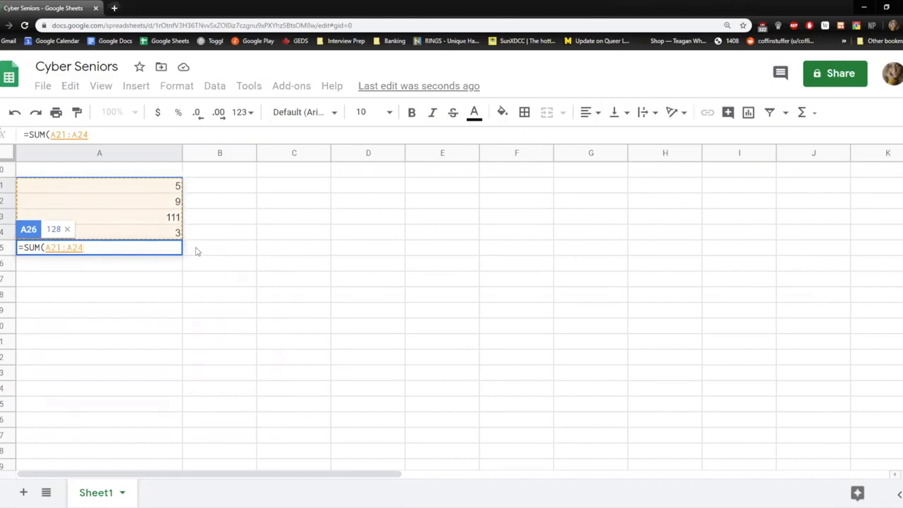
pyautogui.click(110, 134)
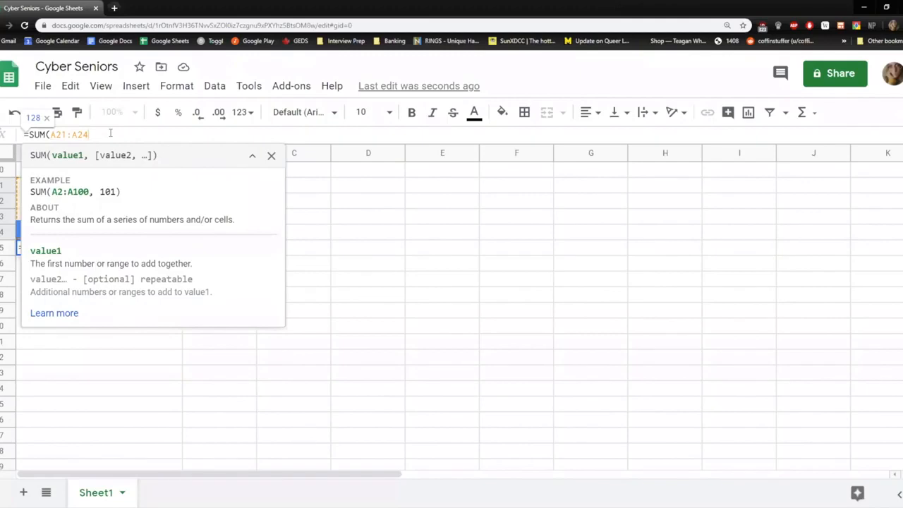
pyautogui.write(')')
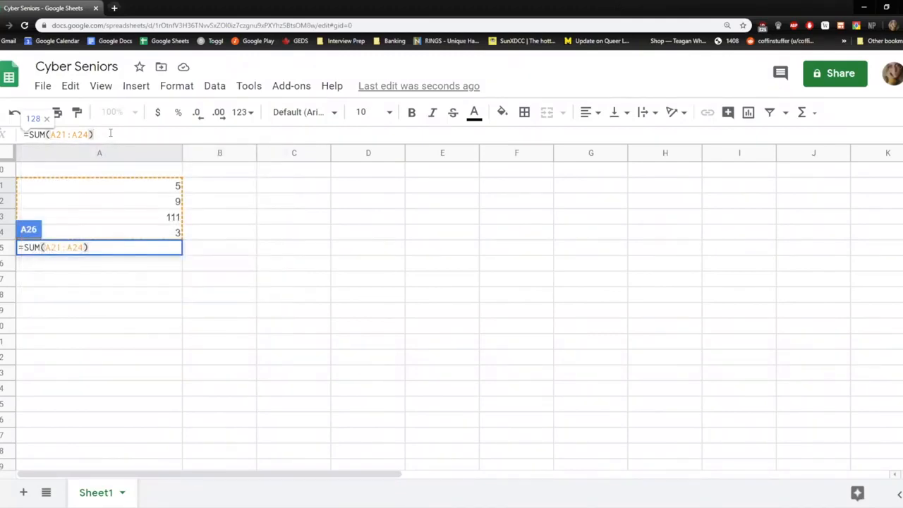
pyautogui.press('Return')
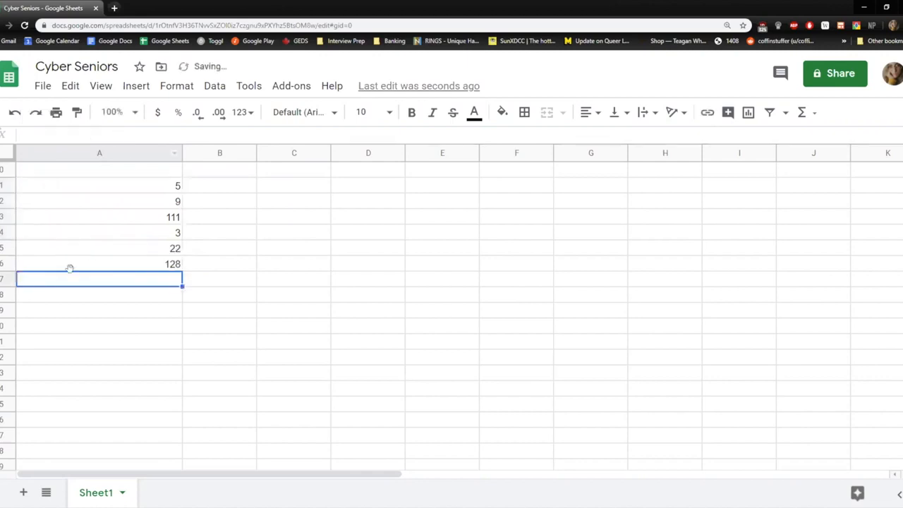
# Step: Make the SUM result in cell A26 bold and review its formula against the numbers in A21:A25
pyautogui.click(70, 267)
pyautogui.hotkey('ctrl', 'b')
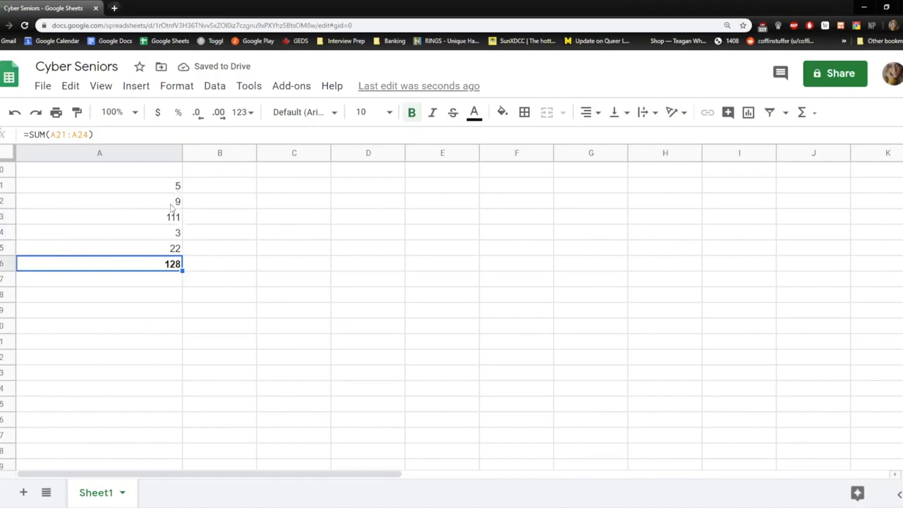
pyautogui.moveTo(23, 135); pyautogui.dragTo(93, 135)
pyautogui.press('Return')
pyautogui.click(158, 264)
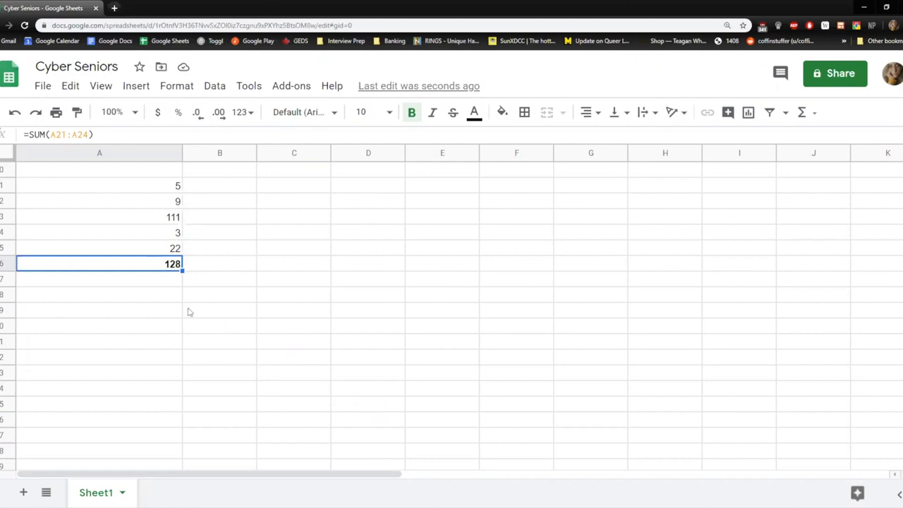
pyautogui.moveTo(164, 187); pyautogui.dragTo(170, 248)
# Step: Enter the formula =AVERAGE(A21:A25) in cell A27 and reselect that cell
pyautogui.click(155, 296)
pyautogui.press('Up')
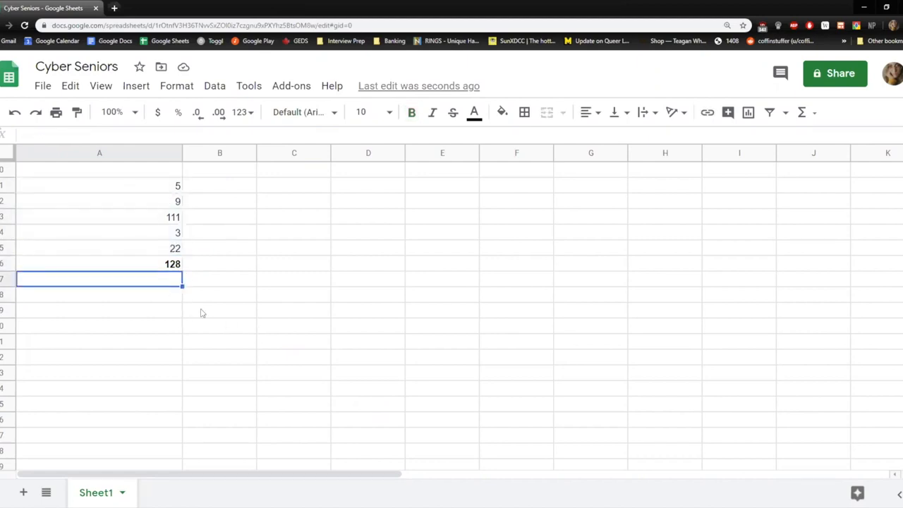
pyautogui.write('=AVE')
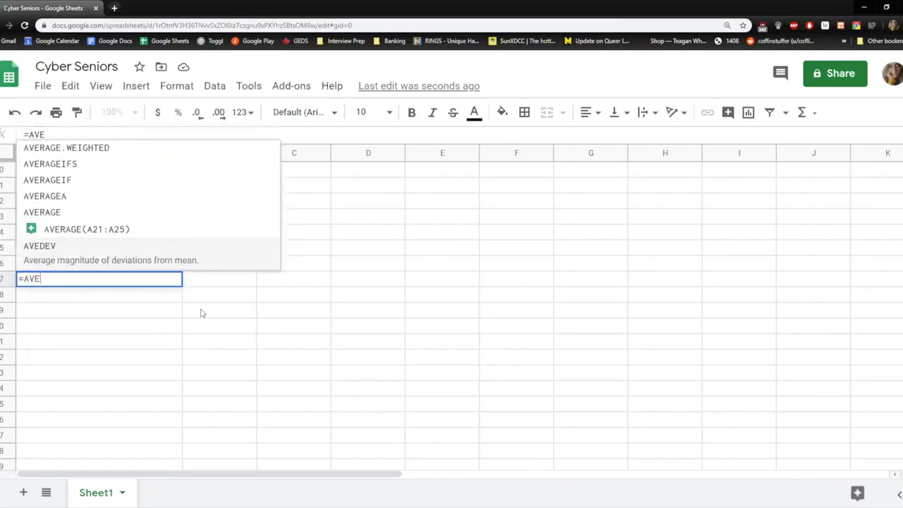
pyautogui.write('RAGE')
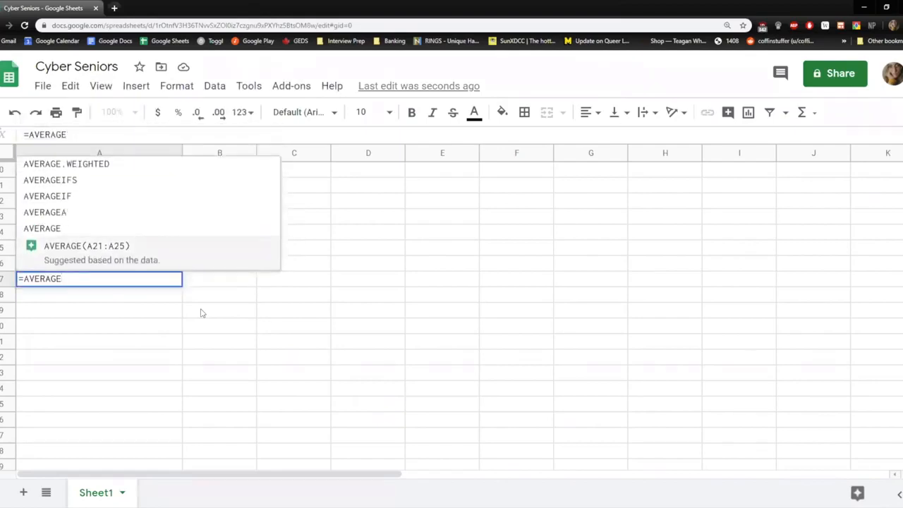
pyautogui.write('(')
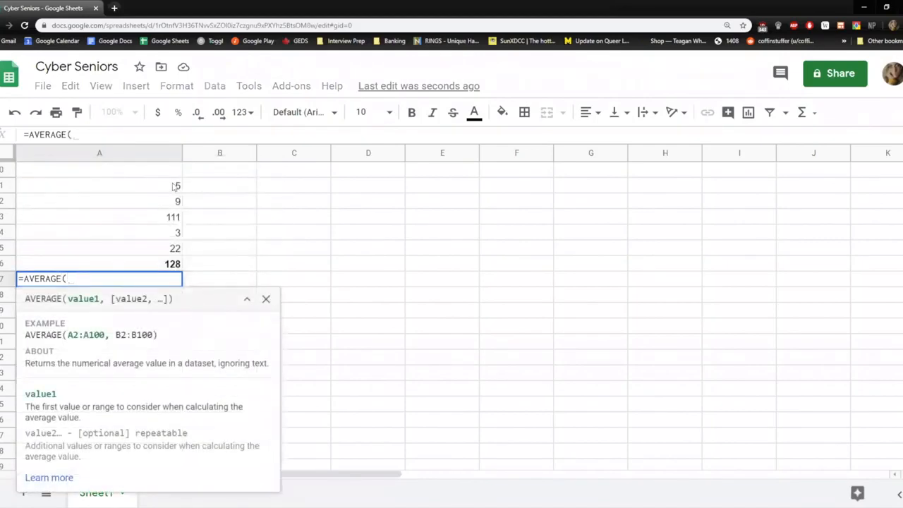
pyautogui.click(175, 186)
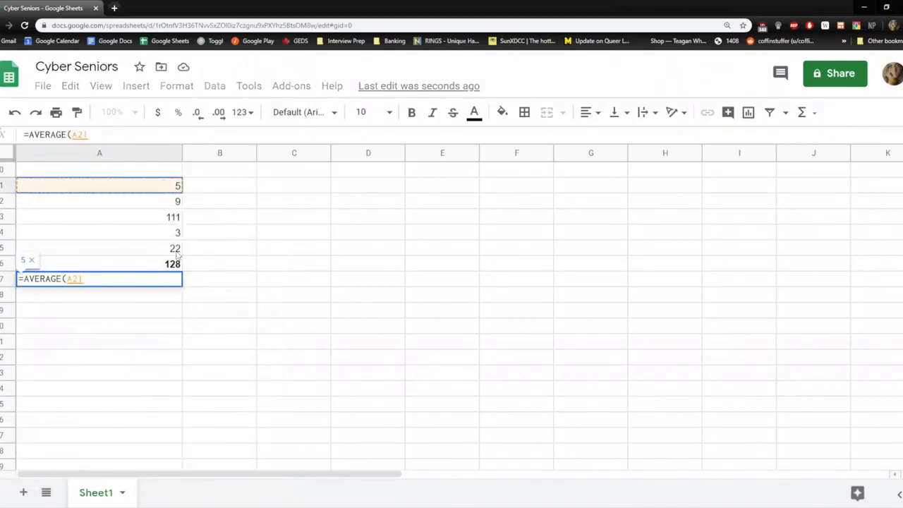
pyautogui.keyDown('shift'); pyautogui.click(176, 254); pyautogui.keyUp('shift')
pyautogui.click(130, 136)
pyautogui.write(')')
pyautogui.press('Return')
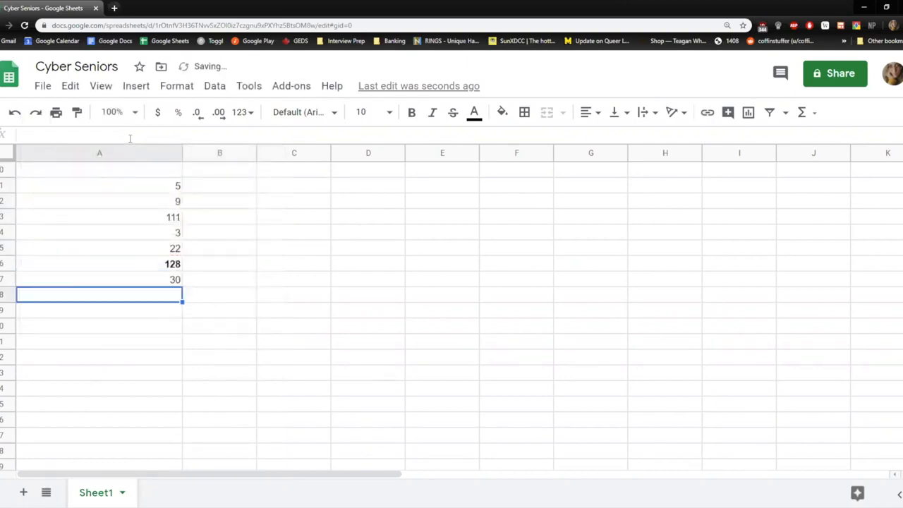
pyautogui.click(131, 281)
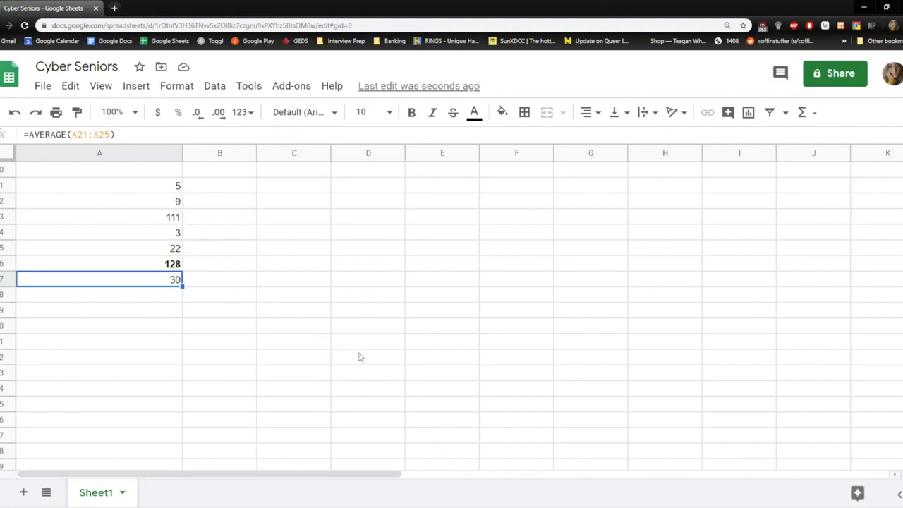
# Step: Enter the division formula =20/5 in cell C26
pyautogui.click(399, 344)
pyautogui.click(314, 268)
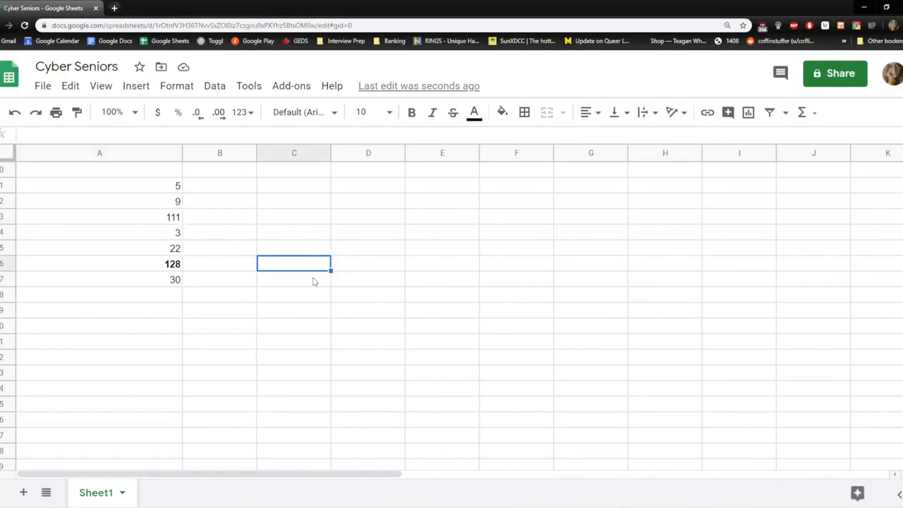
pyautogui.write('20')
pyautogui.press('BackSpace')
pyautogui.press('BackSpace')
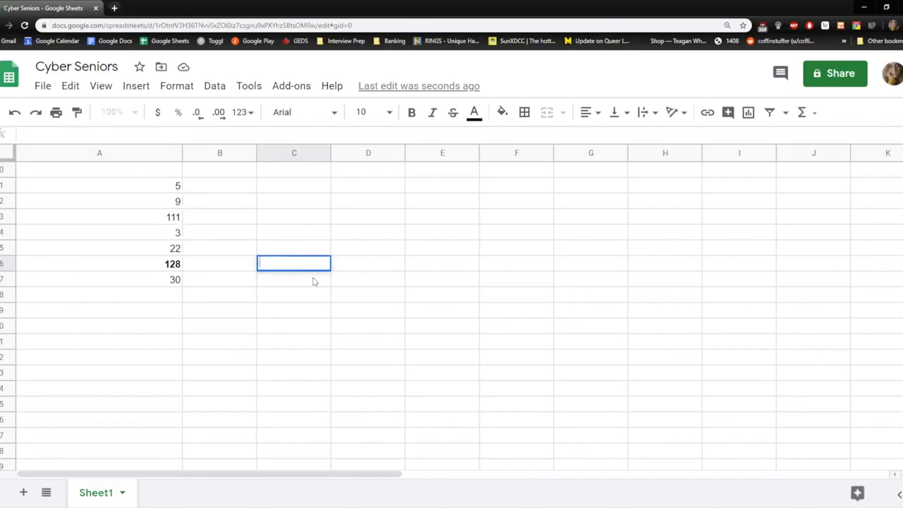
pyautogui.write('=20')
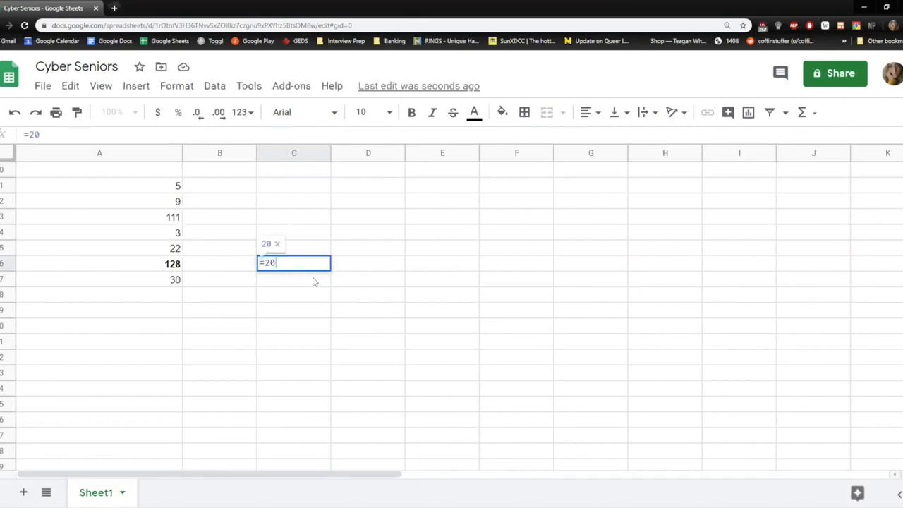
pyautogui.write('/5')
pyautogui.press('Return')
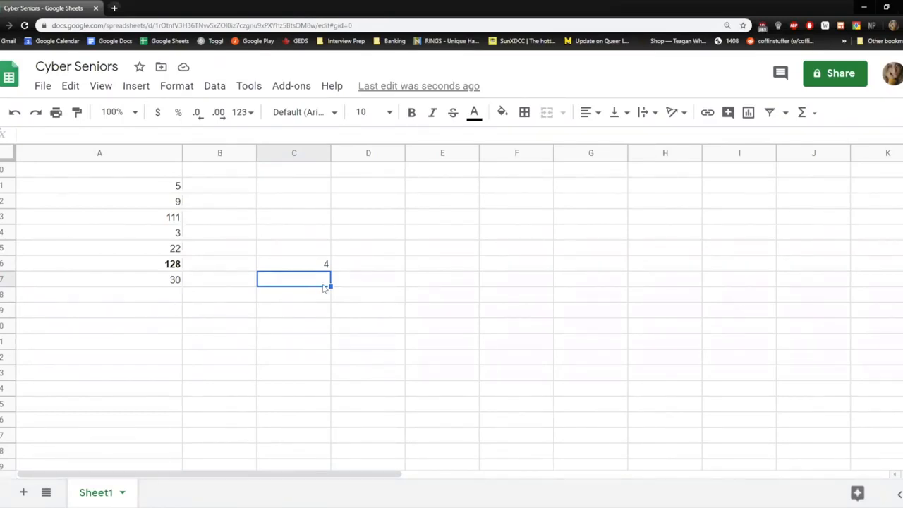
# Step: Enter the subtraction formula =90-10 in cell C27
pyautogui.write('-')
pyautogui.press('BackSpace')
pyautogui.write('=90-10')
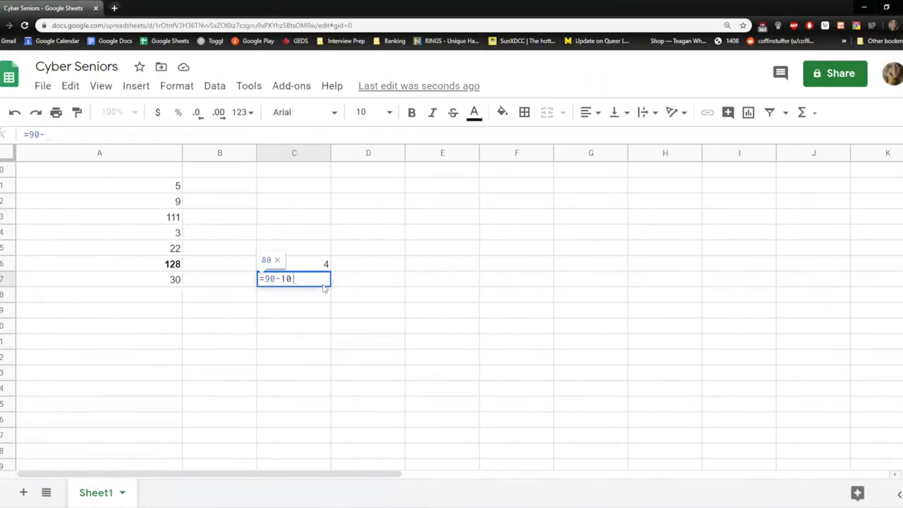
pyautogui.press('Return')
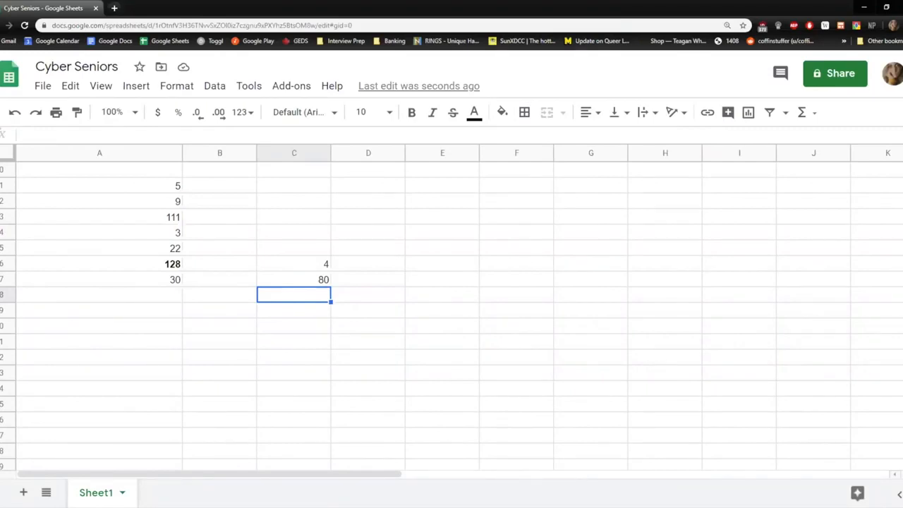
# Step: Start an AVERAGE.WEIGHTED formula in cell E26 from the suggested functions
pyautogui.click(455, 263)
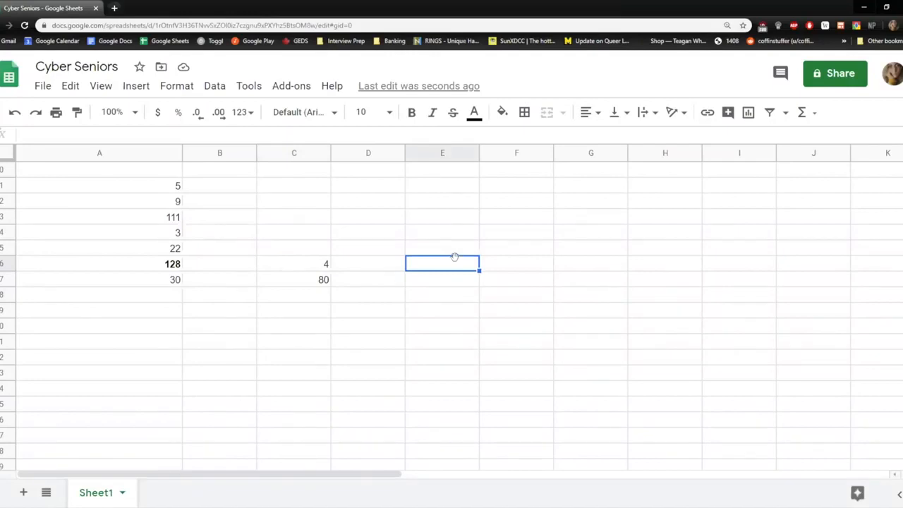
pyautogui.write('=')
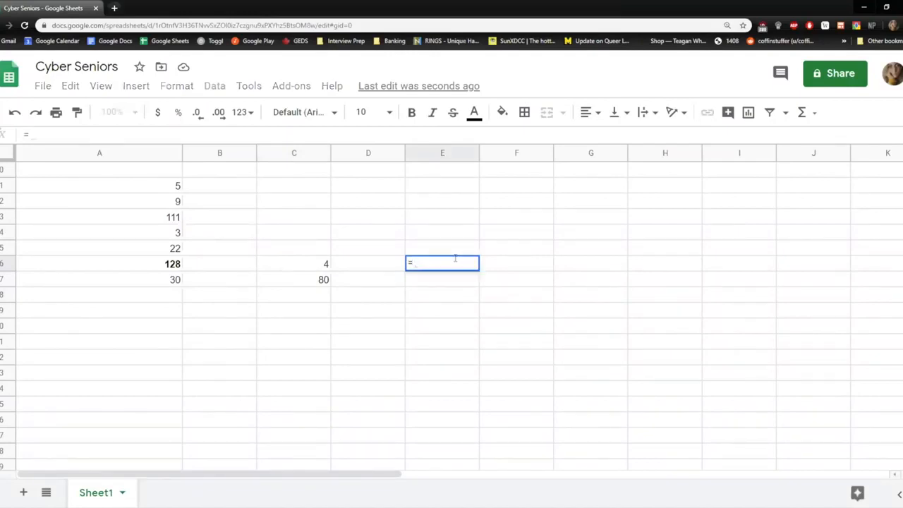
pyautogui.write('A')
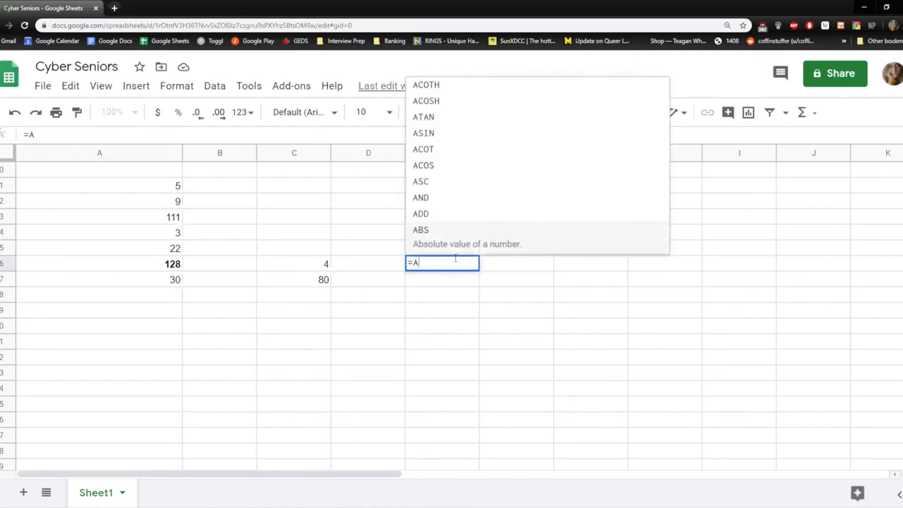
pyautogui.write('VERAGE')
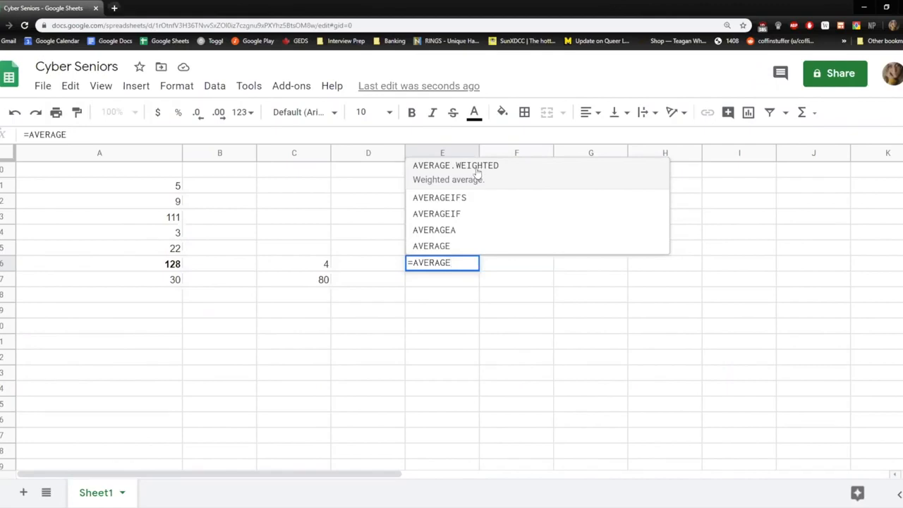
pyautogui.click(446, 179)
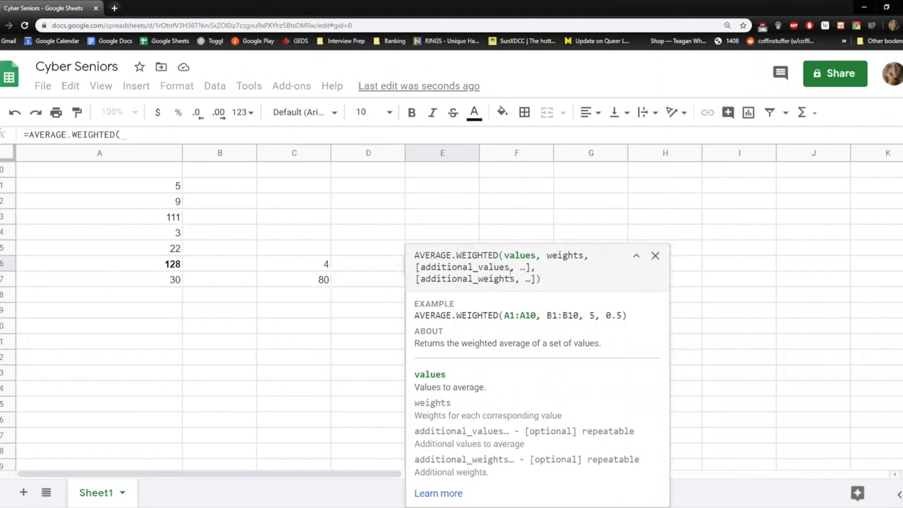
# Step: Open the full help article on AVERAGE.WEIGHTED and read what the function does
pyautogui.moveTo(414, 309); pyautogui.dragTo(629, 351)
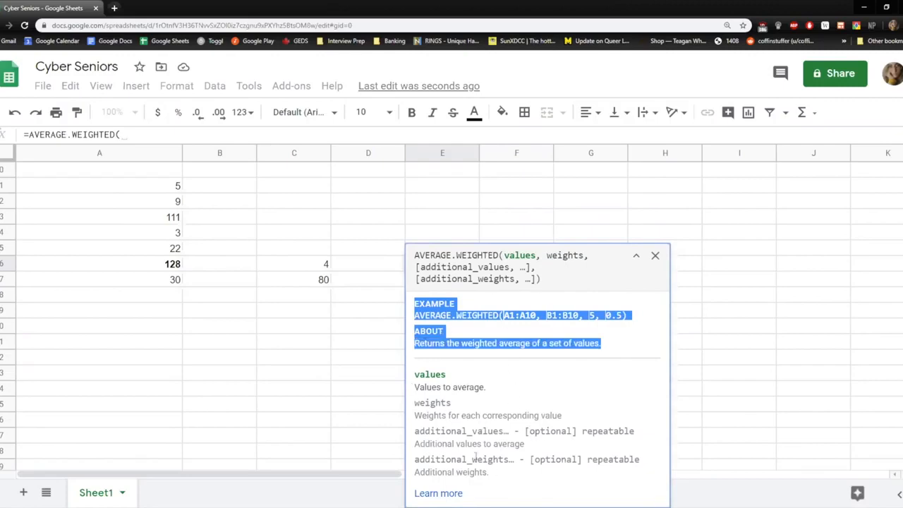
pyautogui.click(437, 493)
pyautogui.click(437, 494)
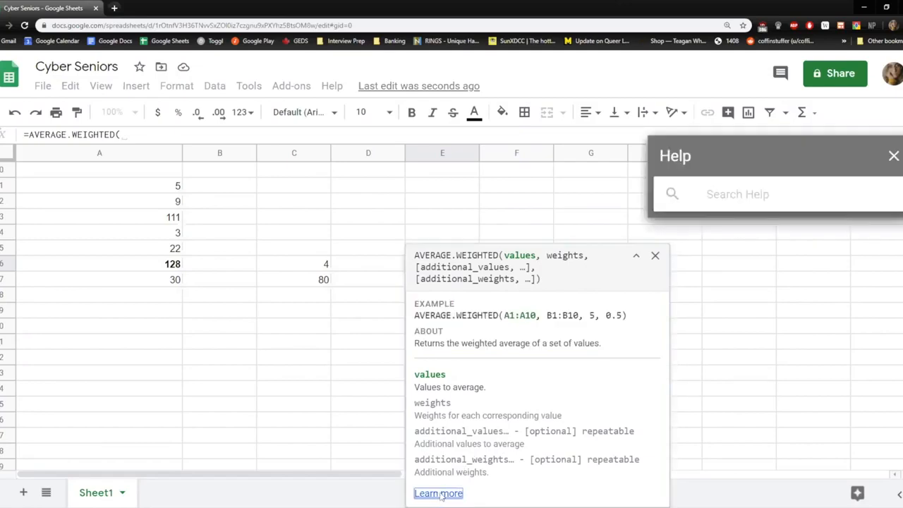
pyautogui.moveTo(677, 154); pyautogui.dragTo(385, 95)
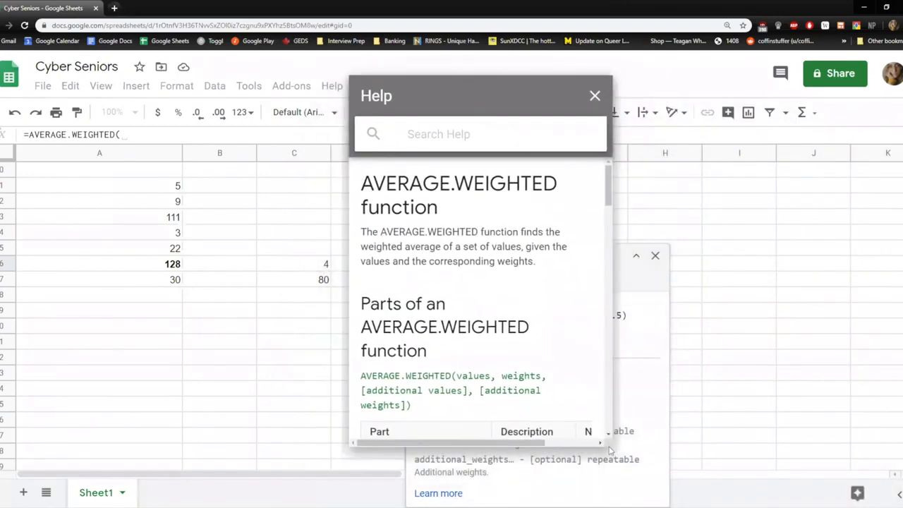
pyautogui.scroll(-1, 609, 196)
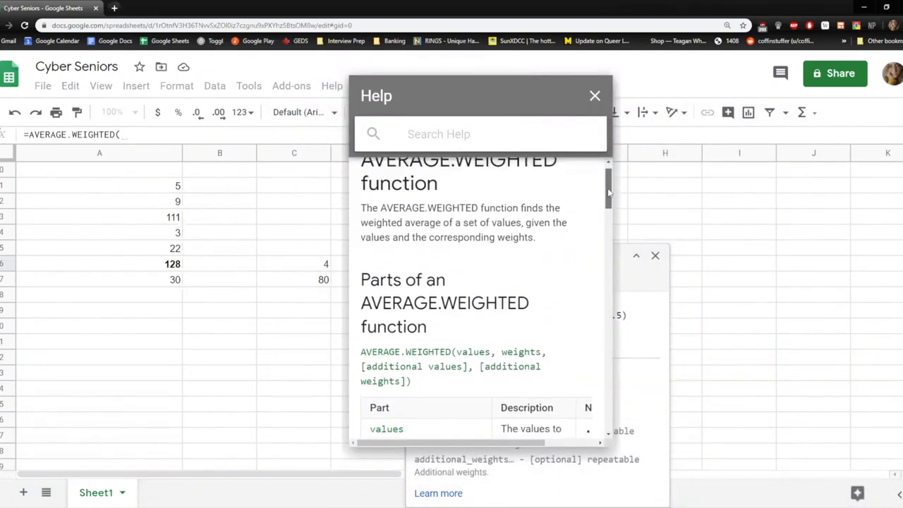
pyautogui.scroll(1, 609, 192)
pyautogui.moveTo(362, 182); pyautogui.dragTo(468, 213)
pyautogui.click(480, 224)
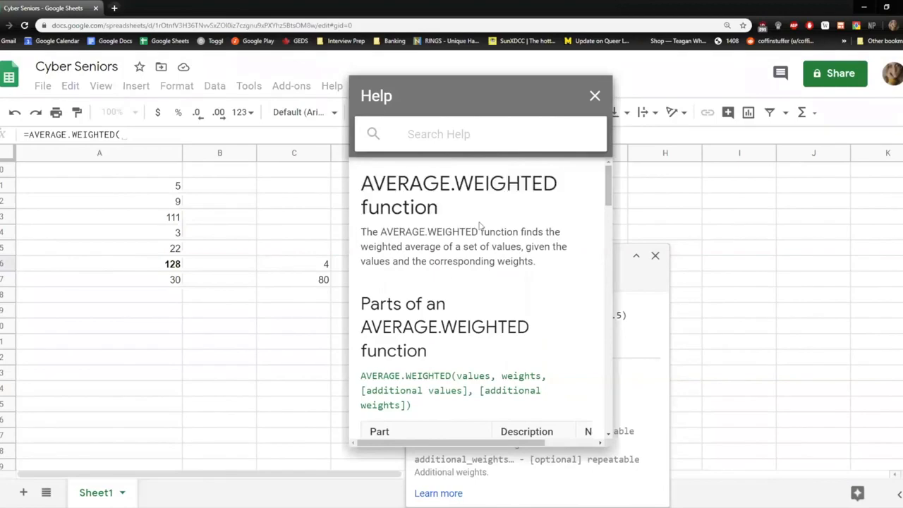
# Step: Examine the values, weights and additional arguments in the AVERAGE.WEIGHTED syntax, and close the help
pyautogui.scroll(-3, 481, 278)
pyautogui.moveTo(360, 278); pyautogui.dragTo(437, 308)
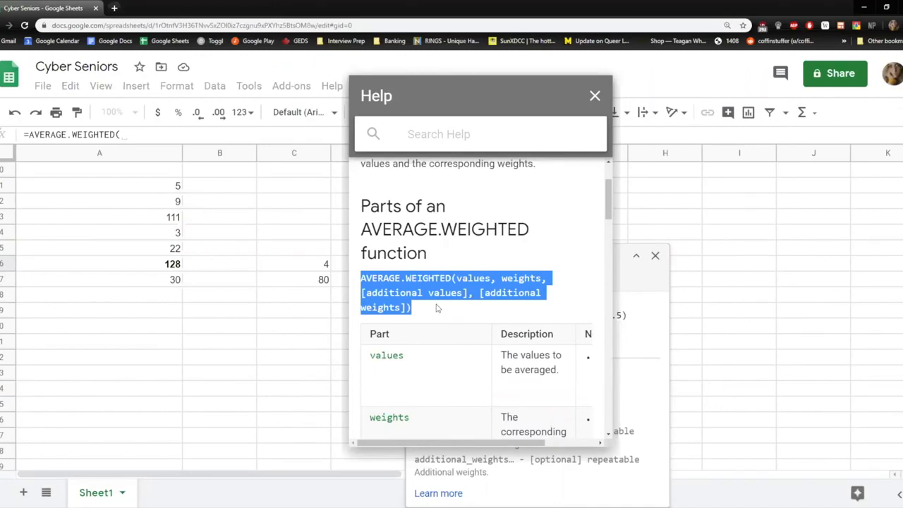
pyautogui.click(469, 281)
pyautogui.moveTo(455, 278); pyautogui.dragTo(542, 279)
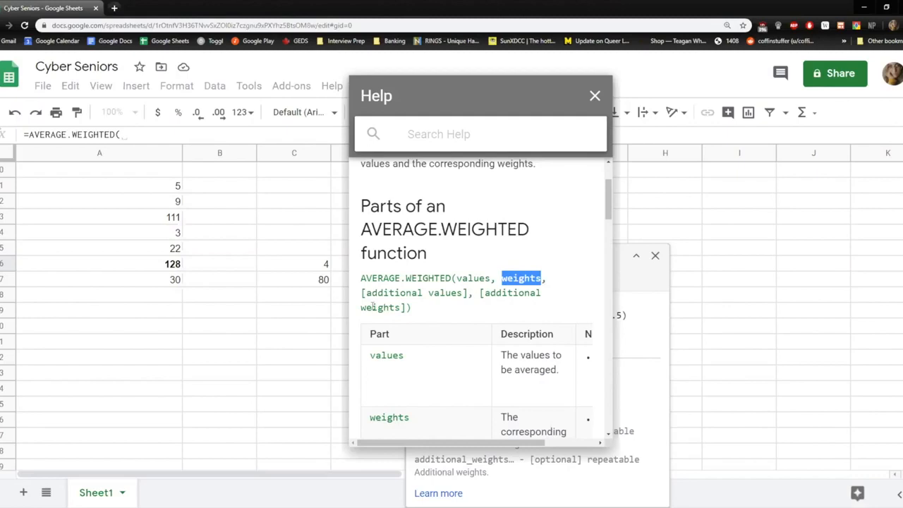
pyautogui.moveTo(361, 293); pyautogui.dragTo(412, 308)
pyautogui.click(462, 310)
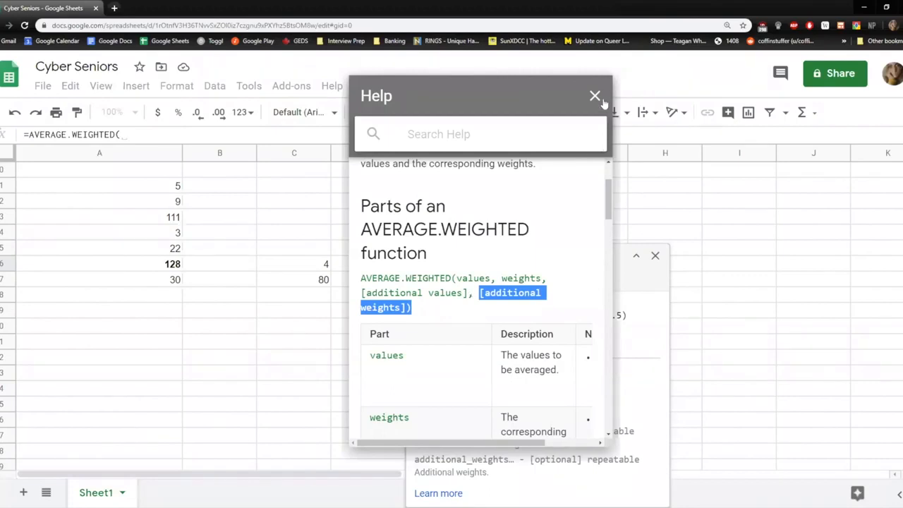
pyautogui.scroll(-5, 606, 192)
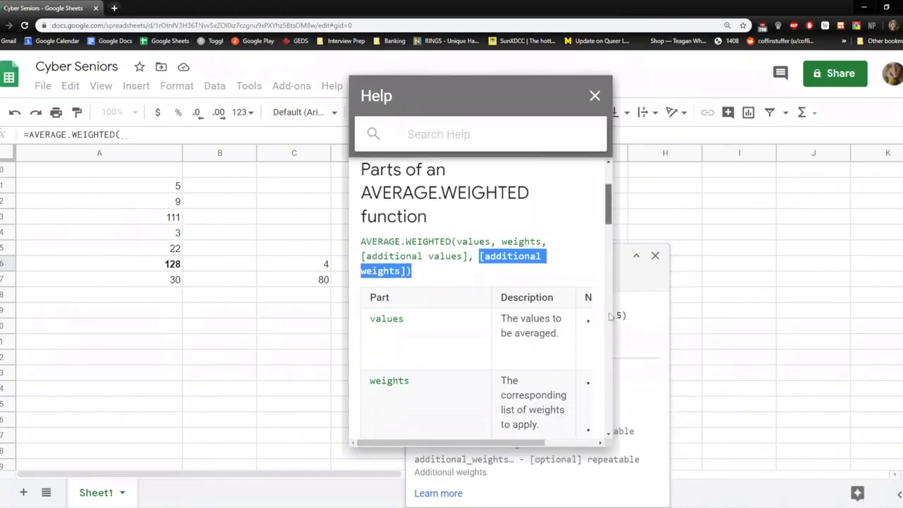
pyautogui.click(595, 95)
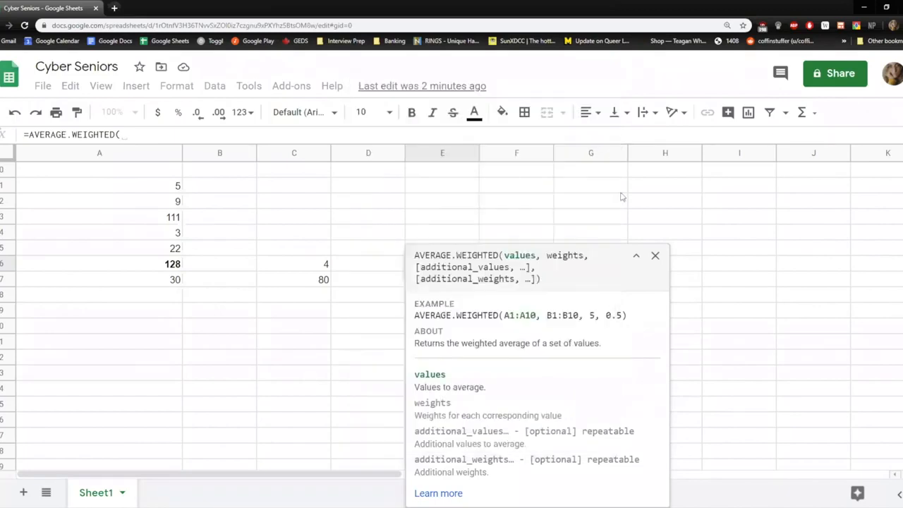
pyautogui.click(655, 256)
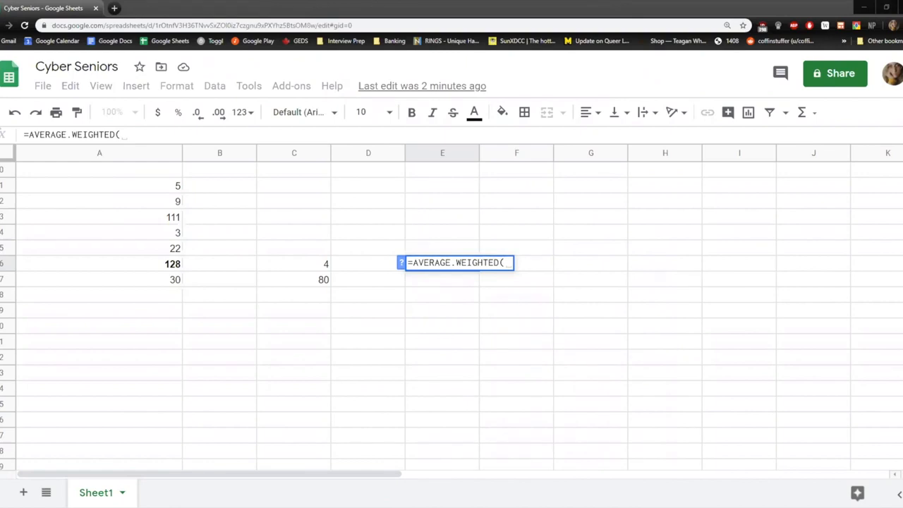
# Step: Discard the unfinished AVERAGE.WEIGHTED formula so that cell E26 stays empty
pyautogui.scroll(-2, 313, 294)
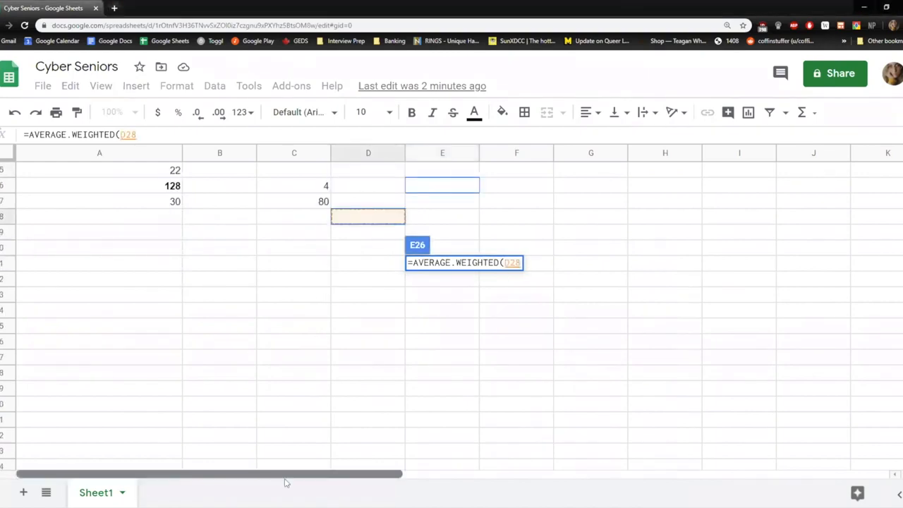
pyautogui.click(128, 339)
pyautogui.click(127, 283)
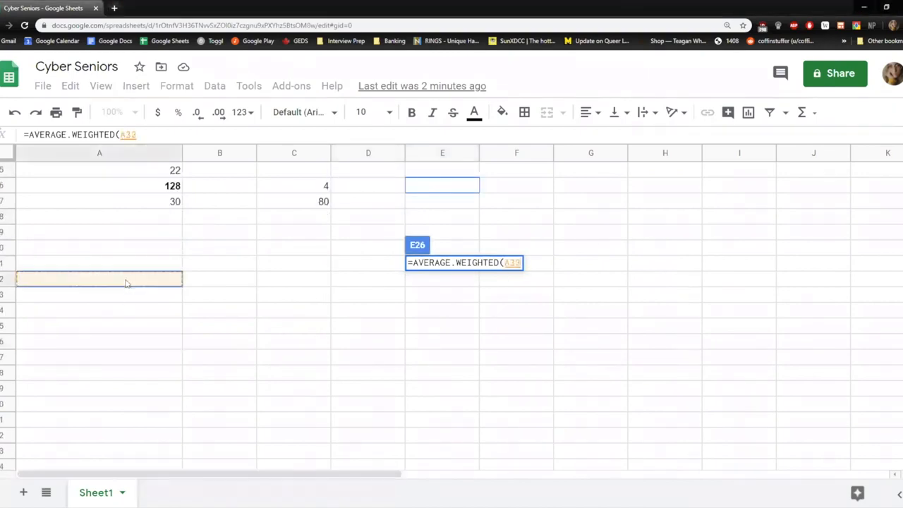
pyautogui.click(147, 135)
pyautogui.write(')')
pyautogui.hotkey('ctrl', 'a')
pyautogui.press('BackSpace')
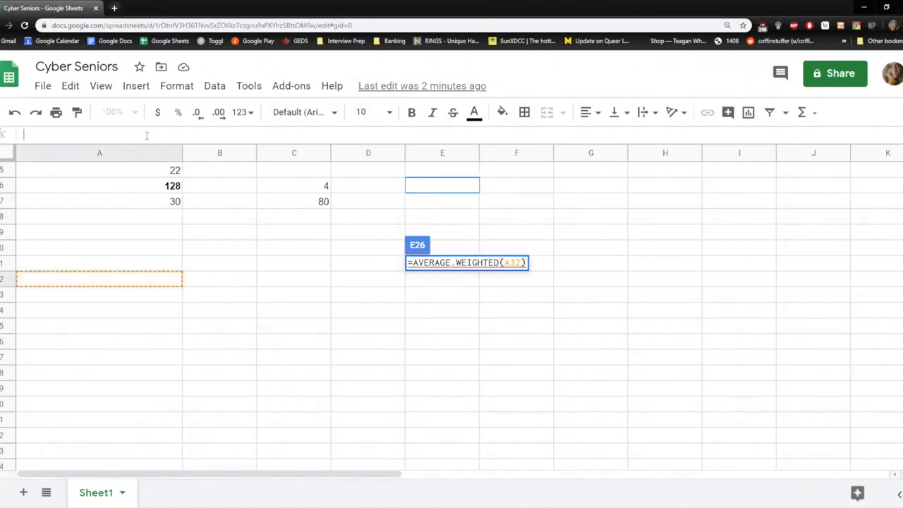
pyautogui.press('Return')
pyautogui.click(132, 285)
pyautogui.scroll(-2, 141, 279)
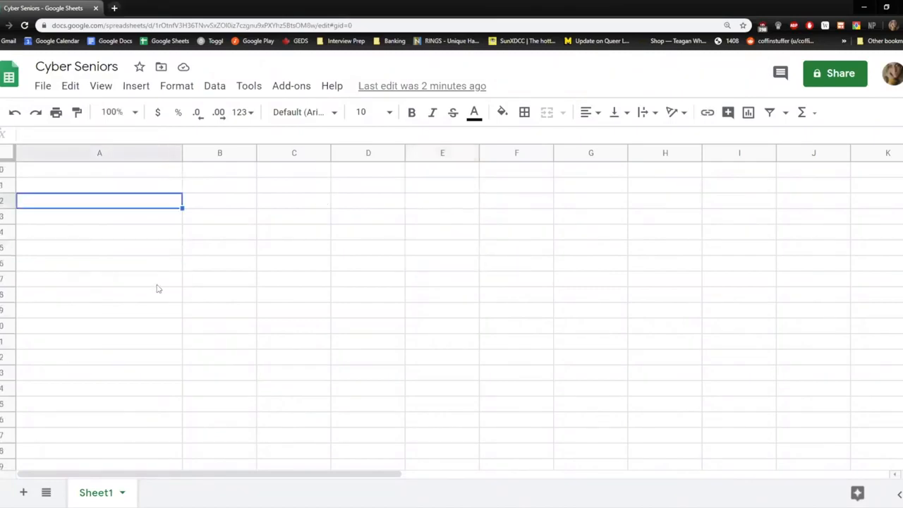
pyautogui.scroll(2, 157, 287)
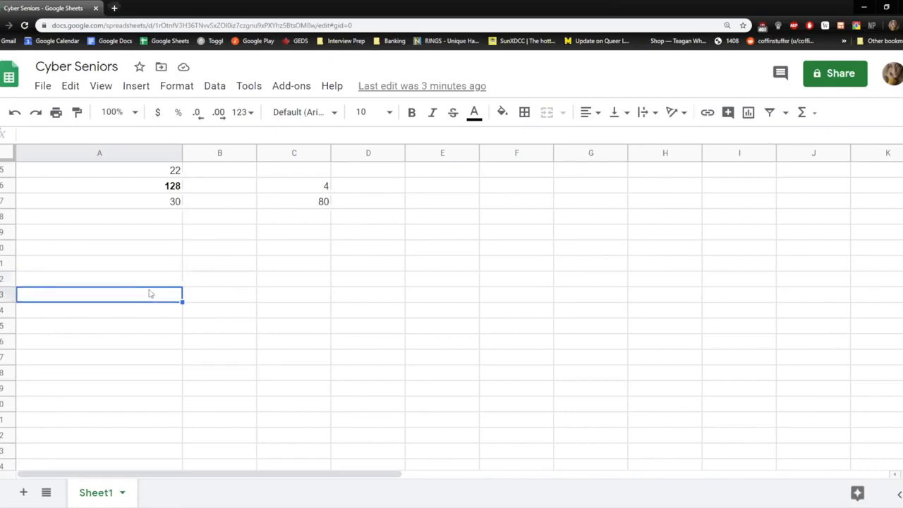
# Step: Enter the letters A, D, H, M, E and P in cells A30 to A35, one per row
pyautogui.scroll(3, 162, 296)
pyautogui.moveTo(161, 218); pyautogui.dragTo(164, 281)
pyautogui.click(158, 357)
pyautogui.scroll(-3, 168, 390)
pyautogui.write('A')
pyautogui.press('Return')
pyautogui.write('D')
pyautogui.press('Return')
pyautogui.write('H')
pyautogui.press('Return')
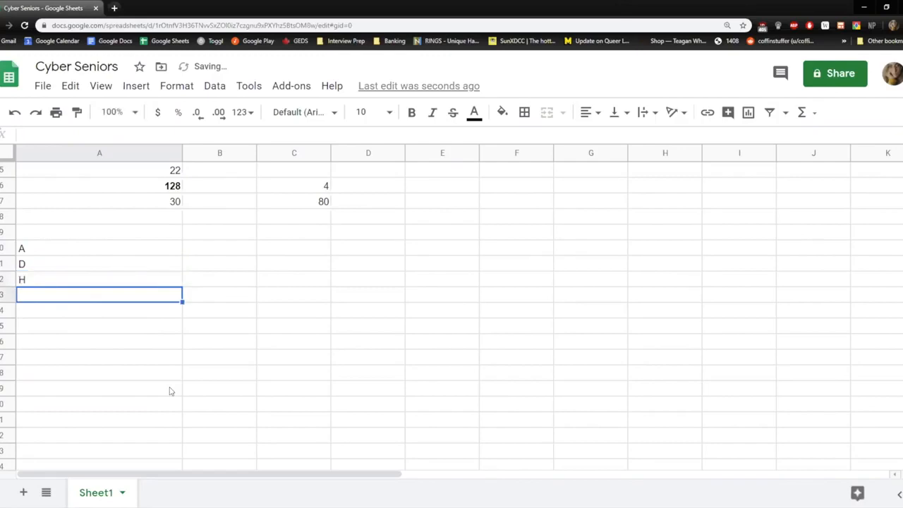
pyautogui.write('M')
pyautogui.press('Return')
pyautogui.write('E')
pyautogui.press('Return')
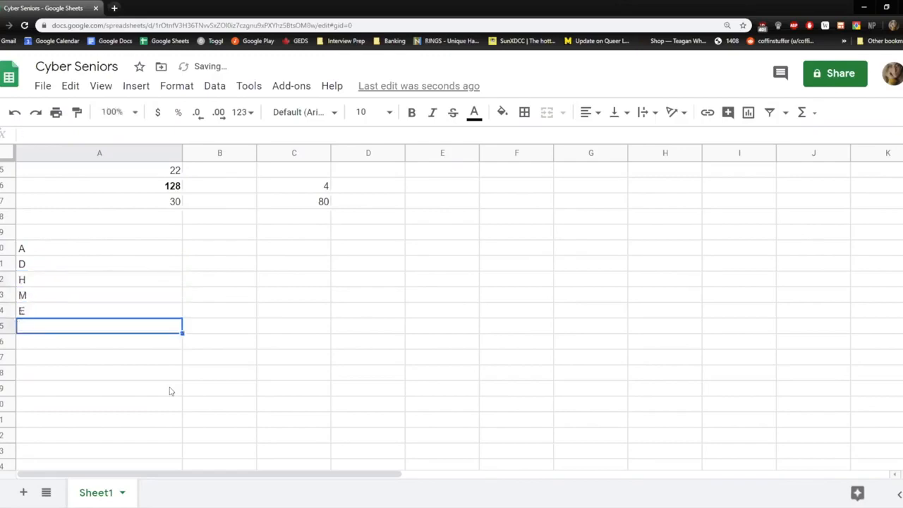
pyautogui.write('P')
pyautogui.press('Return')
# Step: Practise selecting the block of letters A30:A35, clearing the selection after each try
pyautogui.moveTo(91, 248); pyautogui.dragTo(91, 324)
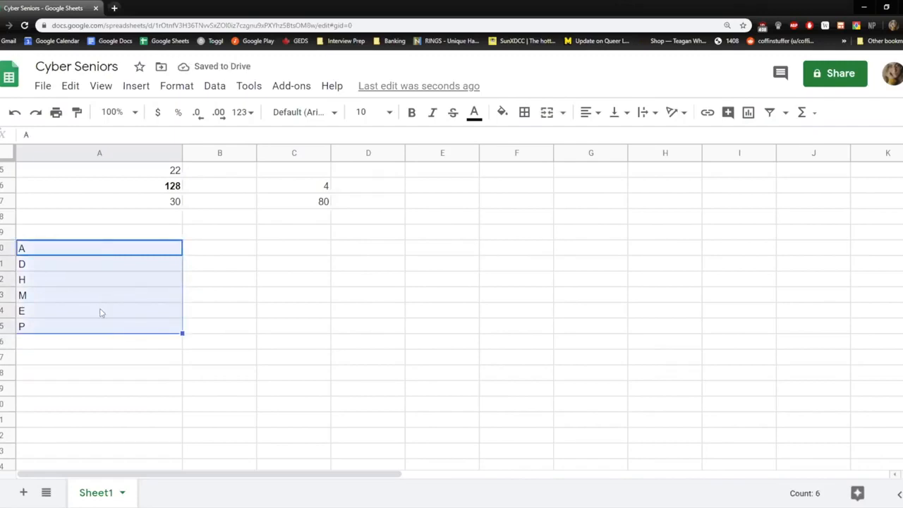
pyautogui.click(158, 363)
pyautogui.moveTo(70, 249); pyautogui.dragTo(68, 330)
pyautogui.click(93, 374)
pyautogui.moveTo(43, 250); pyautogui.dragTo(62, 327)
pyautogui.click(53, 252)
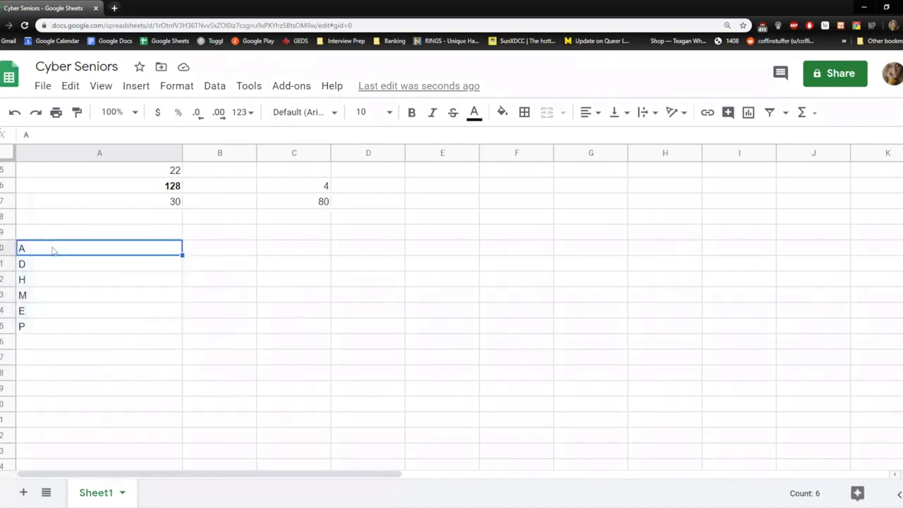
pyautogui.keyDown('shift'); pyautogui.click(45, 330); pyautogui.keyUp('shift')
pyautogui.click(81, 359)
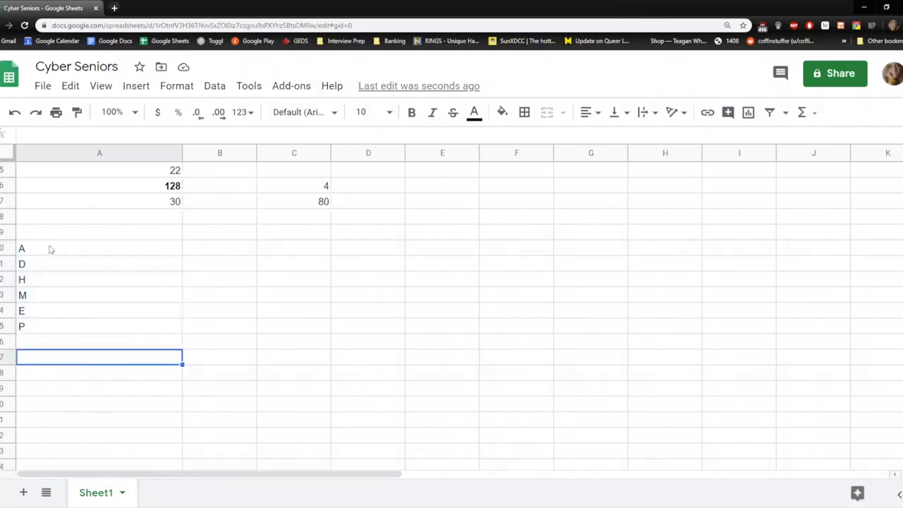
# Step: Sort the range A30:A35 by column A in A → Z order
pyautogui.click(50, 249)
pyautogui.moveTo(49, 248); pyautogui.dragTo(49, 328)
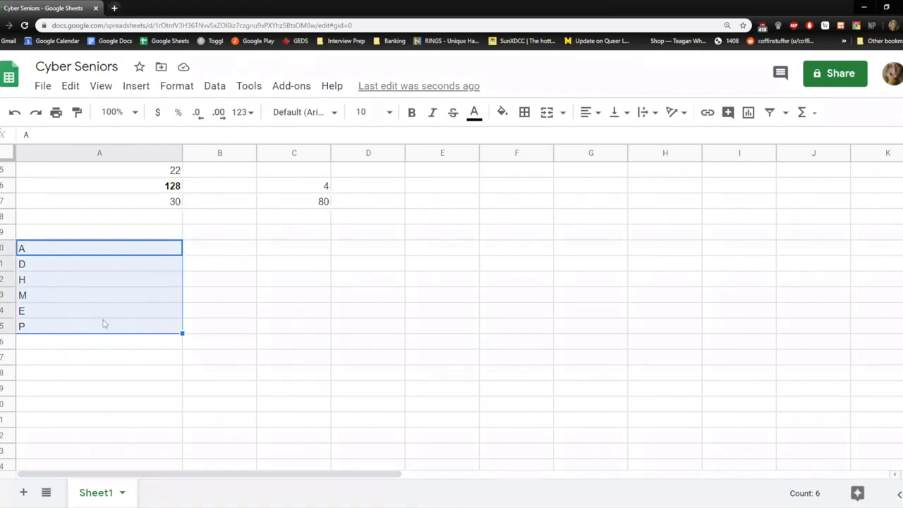
pyautogui.rightClick(125, 282)
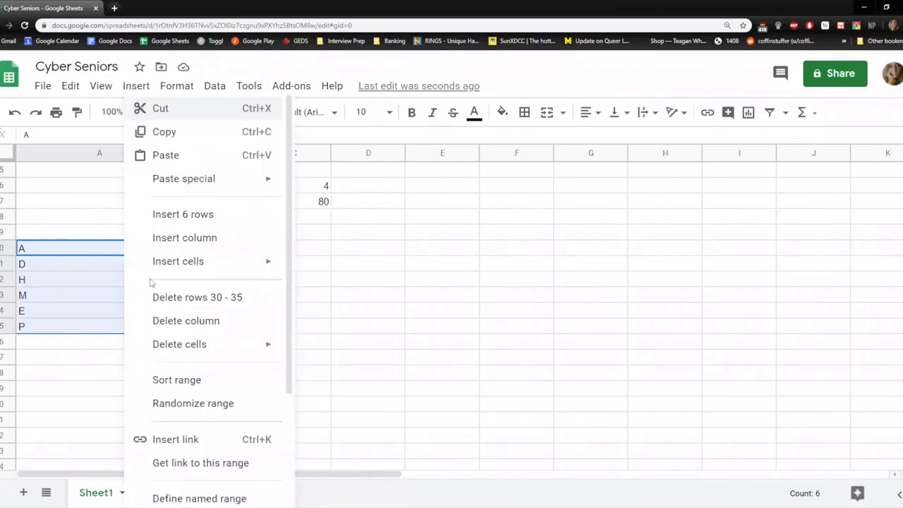
pyautogui.moveTo(288, 251); pyautogui.dragTo(296, 342)
pyautogui.scroll(-1, 289, 339)
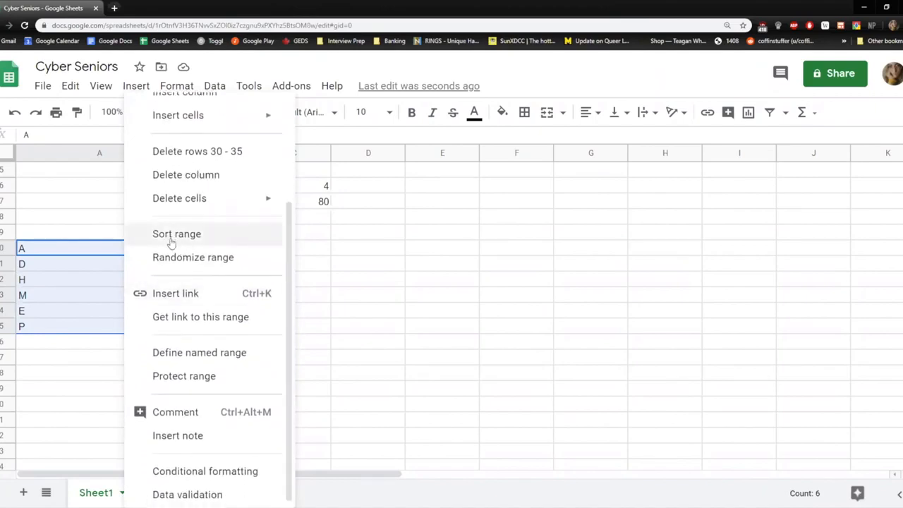
pyautogui.click(171, 239)
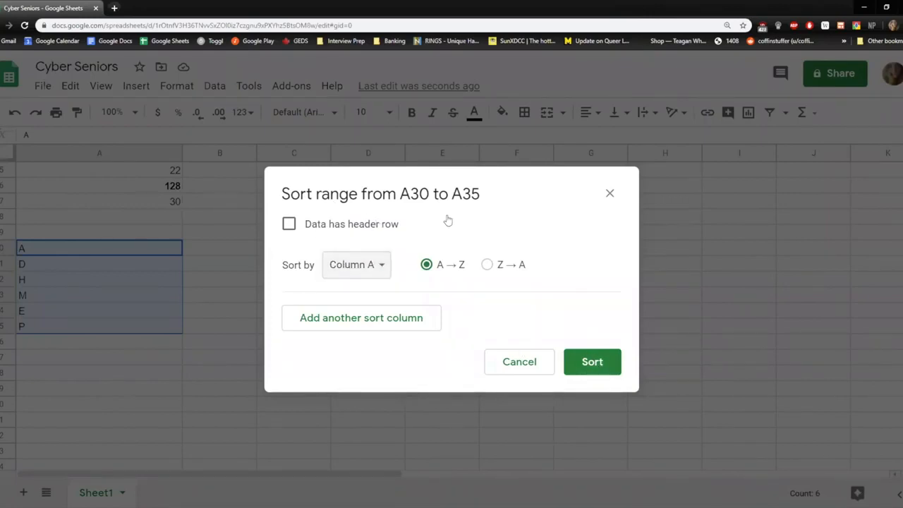
pyautogui.moveTo(395, 196); pyautogui.dragTo(478, 197)
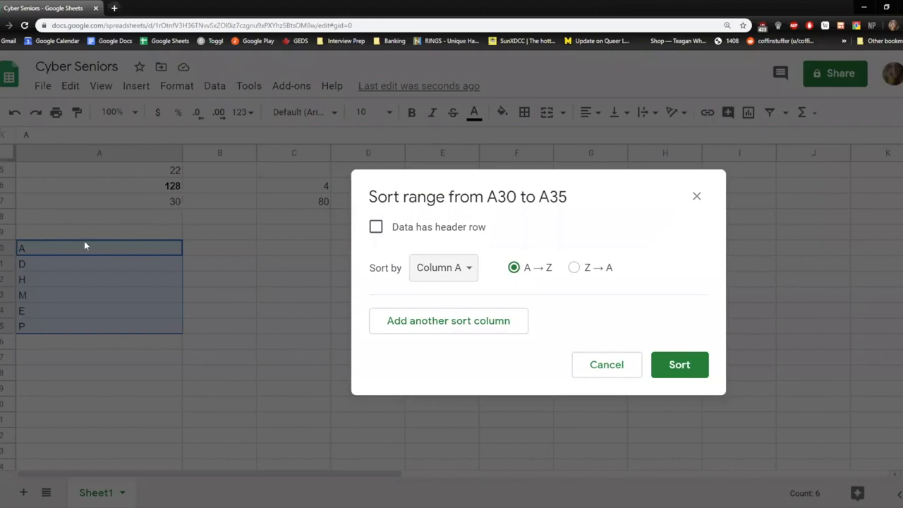
pyautogui.click(678, 365)
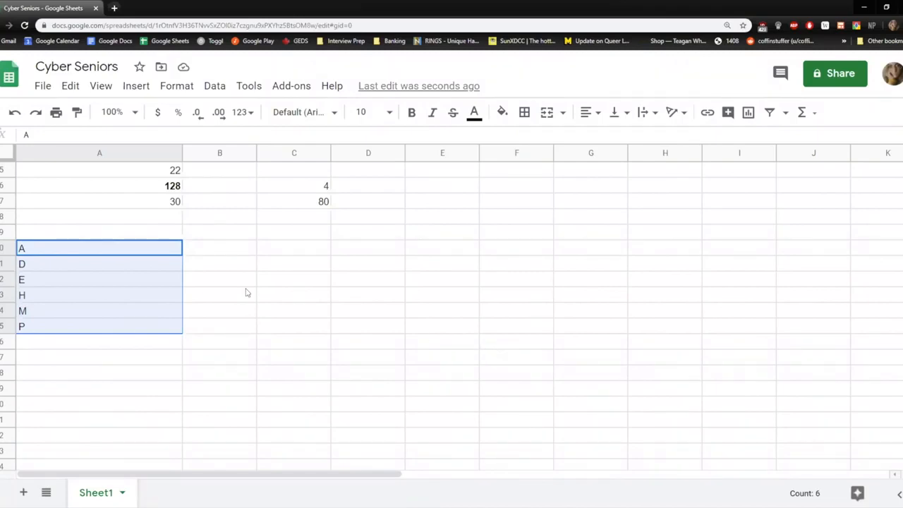
# Step: Sort the range A30:A35 by column A in Z → A order and deselect it
pyautogui.rightClick(94, 248)
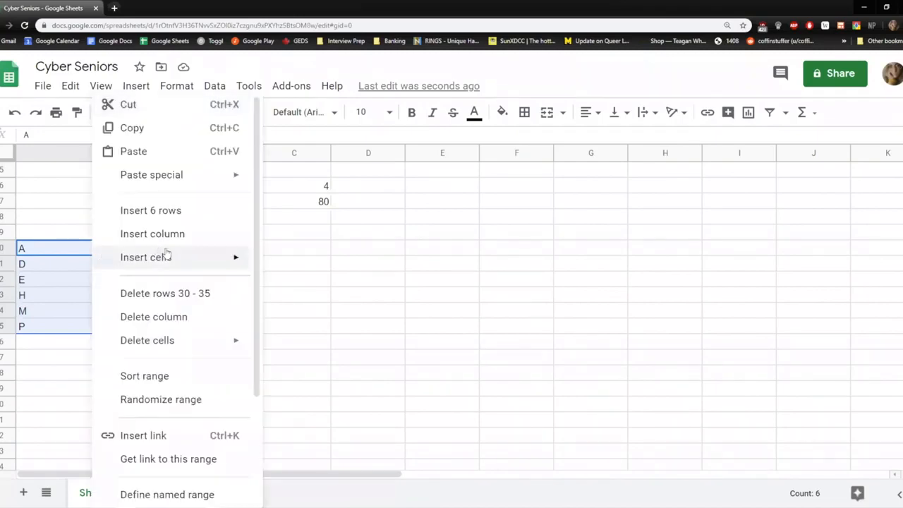
pyautogui.click(171, 375)
pyautogui.click(497, 265)
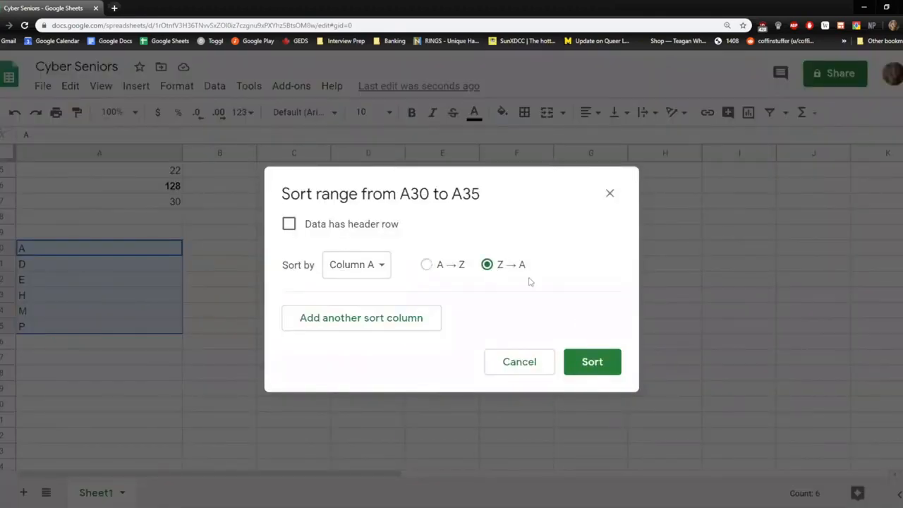
pyautogui.click(612, 363)
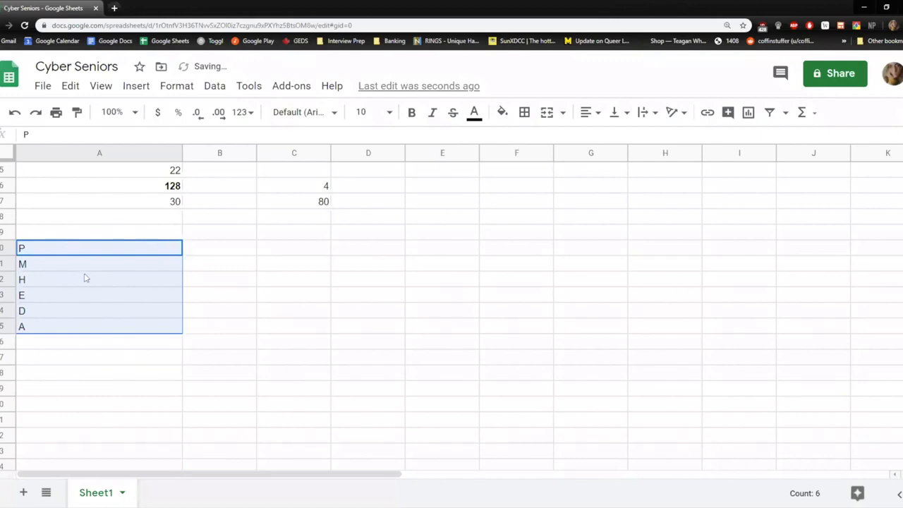
pyautogui.click(240, 362)
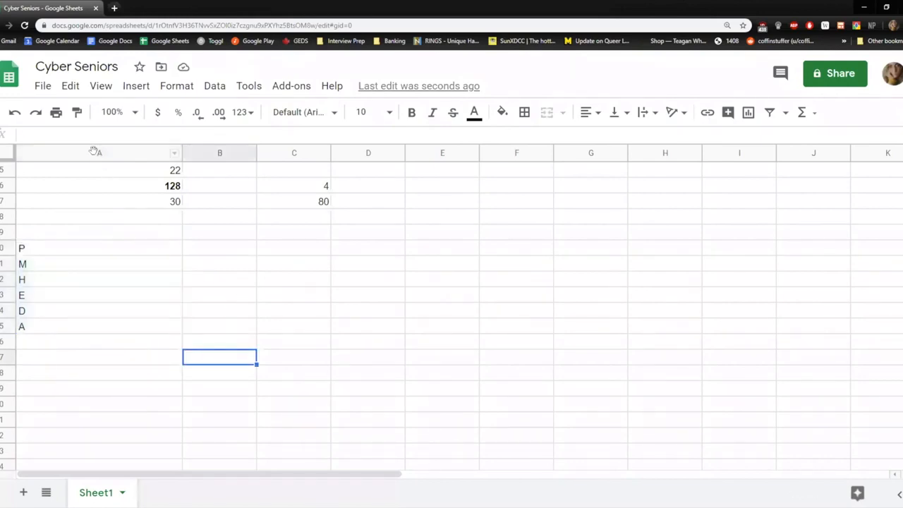
pyautogui.click(94, 151)
pyautogui.click(343, 285)
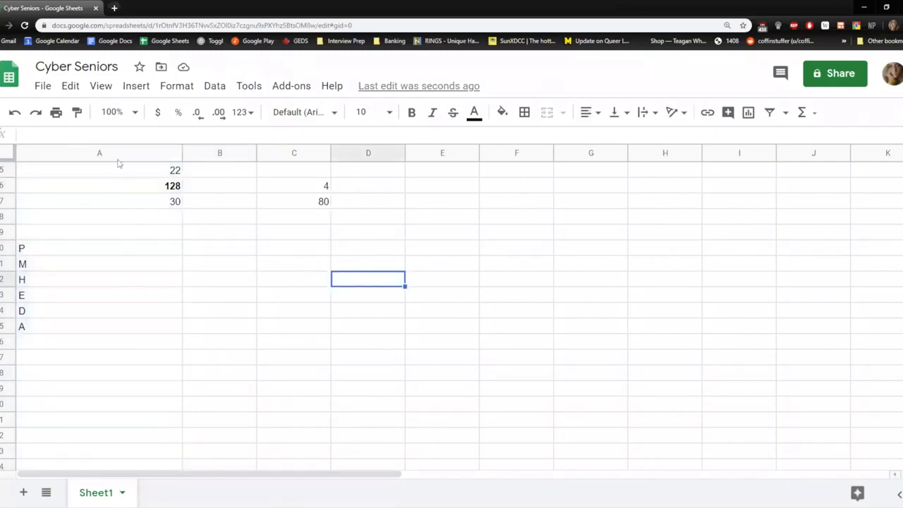
pyautogui.click(112, 157)
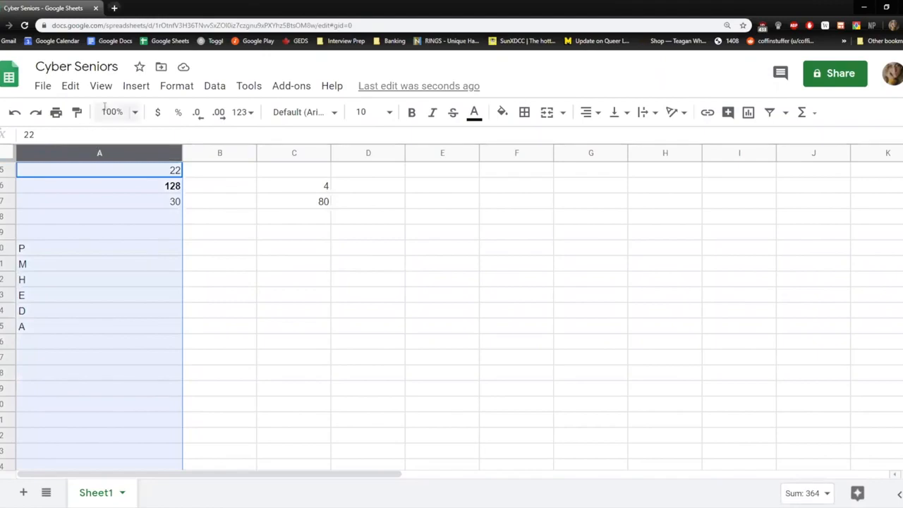
pyautogui.rightClick(119, 236)
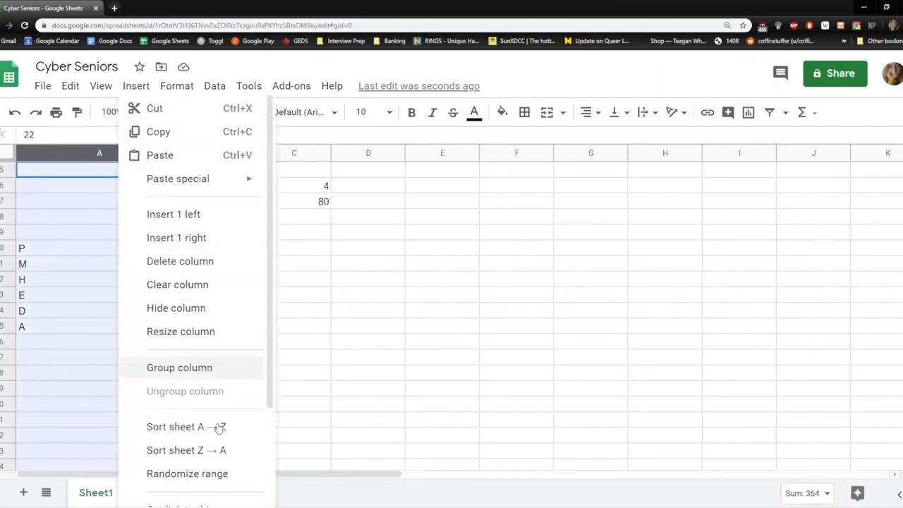
pyautogui.scroll(-2, 264, 430)
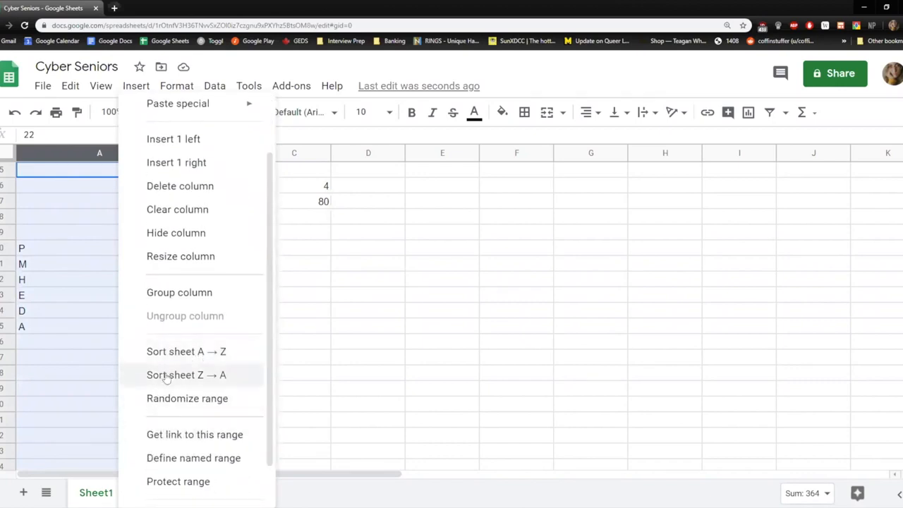
pyautogui.click(321, 389)
# Step: Sort the range A21:A25 by column A in A → Z order, without a header row
pyautogui.scroll(4, 285, 371)
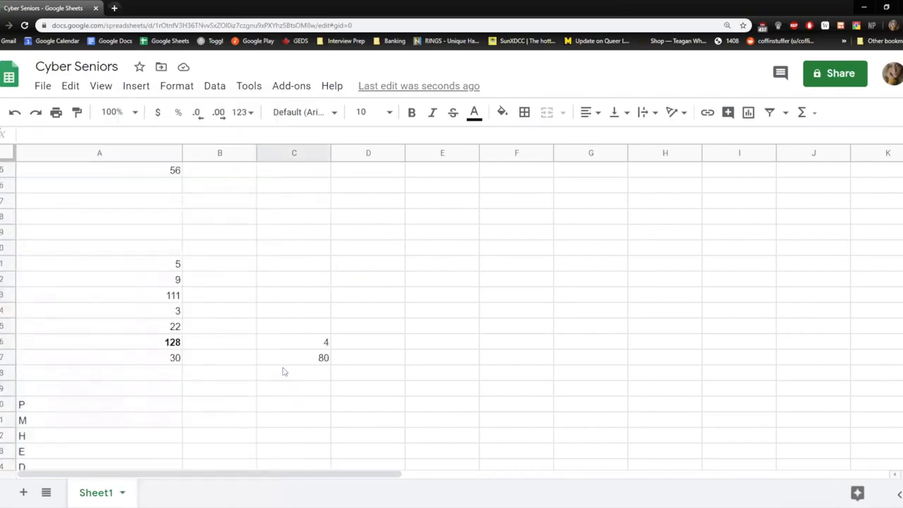
pyautogui.moveTo(177, 299); pyautogui.dragTo(174, 358)
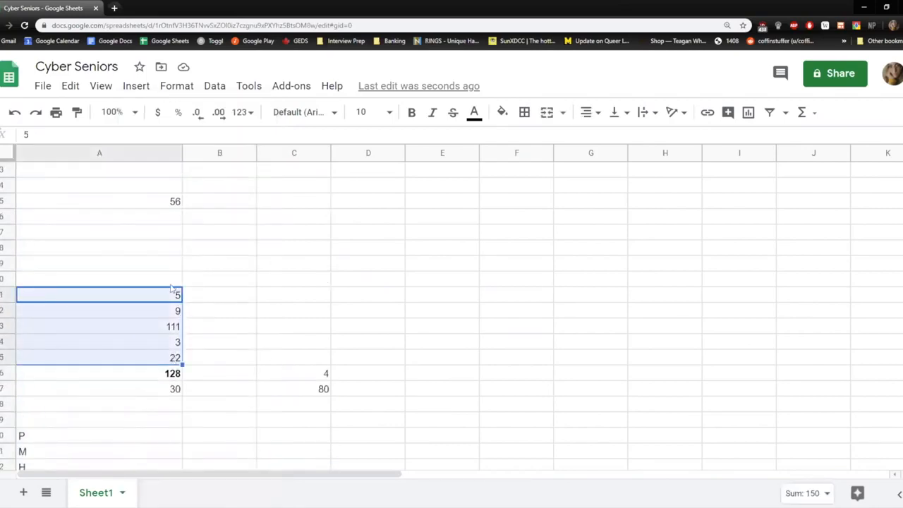
pyautogui.rightClick(154, 322)
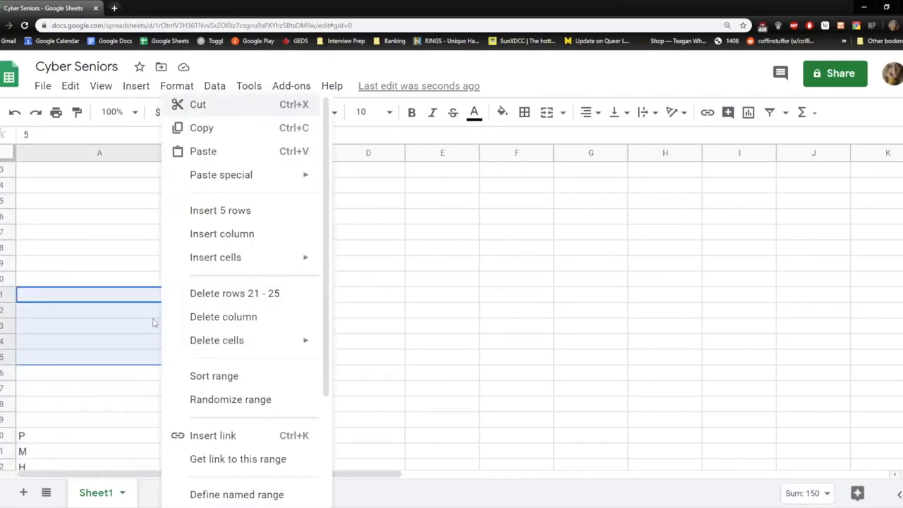
pyautogui.click(234, 381)
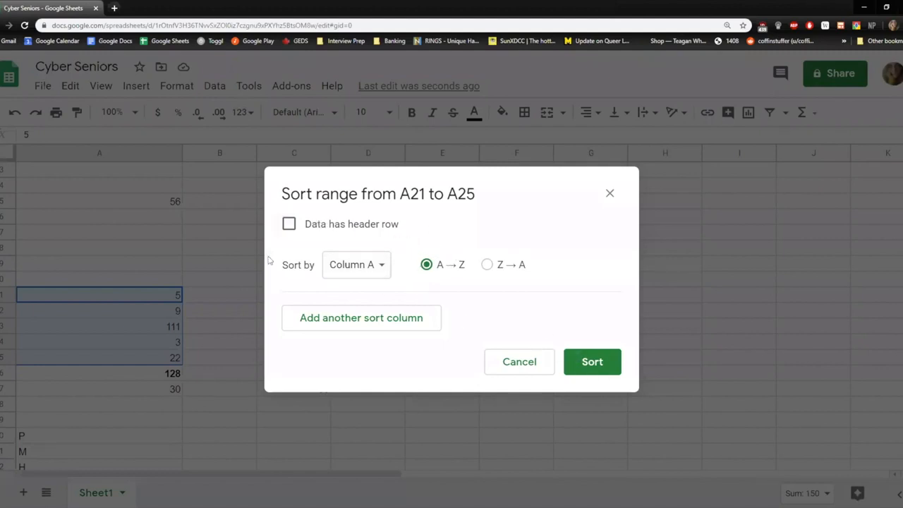
pyautogui.click(589, 363)
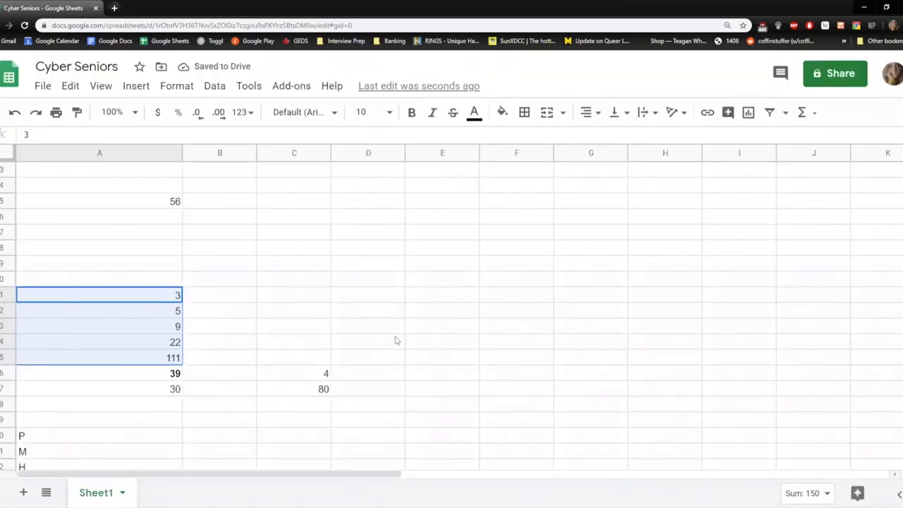
pyautogui.scroll(-1, 374, 296)
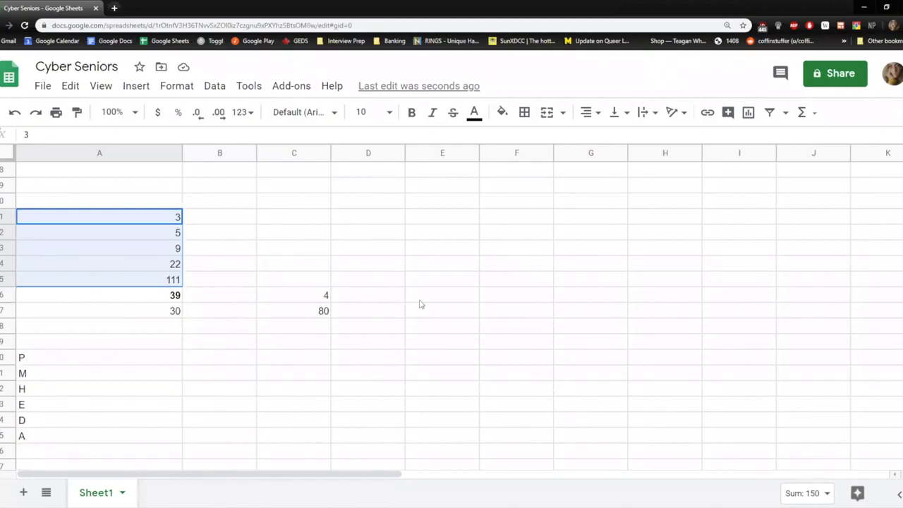
pyautogui.click(360, 329)
pyautogui.scroll(-3, 343, 336)
pyautogui.scroll(-2, 318, 331)
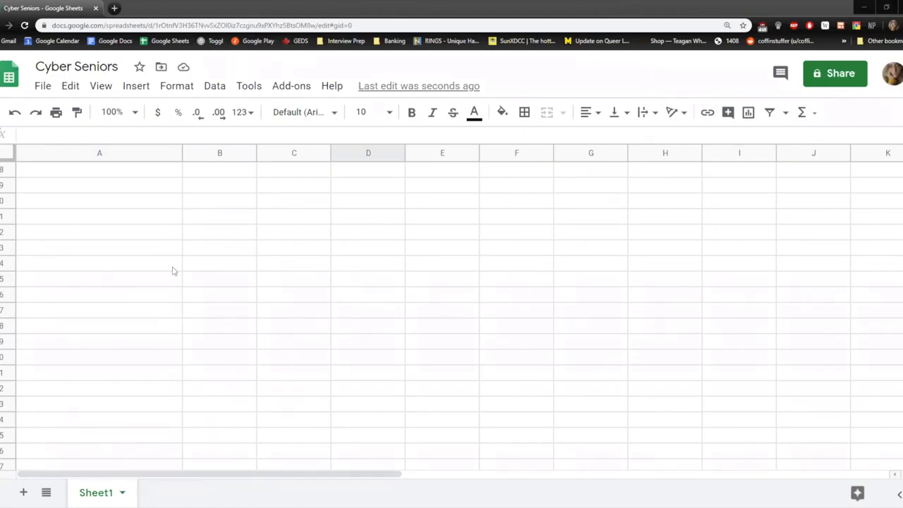
pyautogui.click(83, 190)
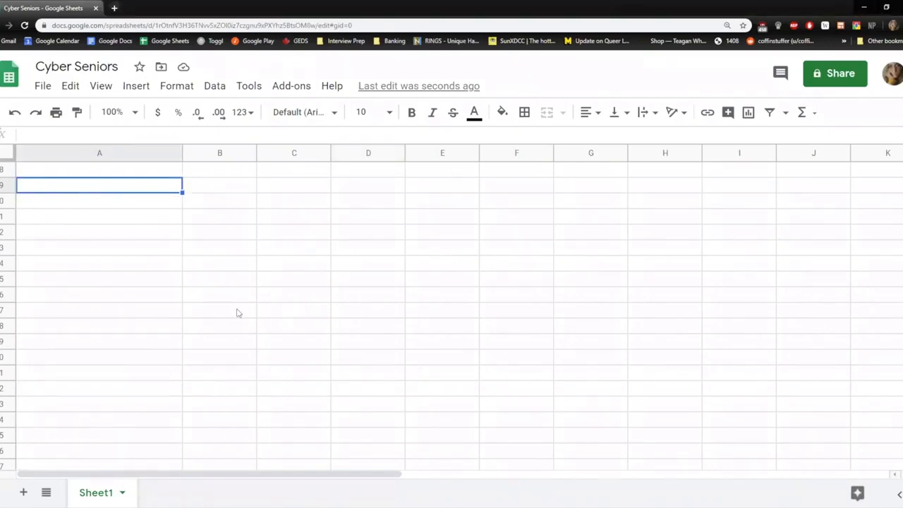
pyautogui.scroll(6, 308, 362)
pyautogui.scroll(-6, 329, 368)
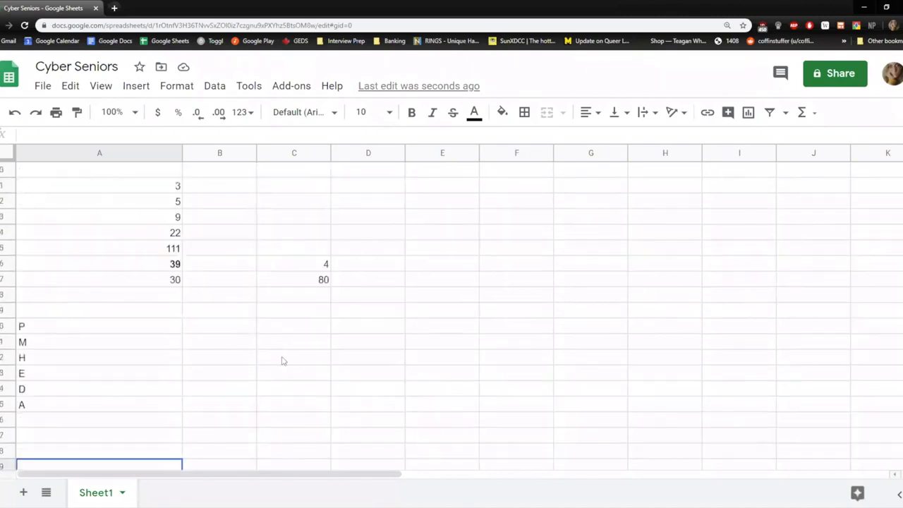
pyautogui.click(127, 295)
pyautogui.click(131, 250)
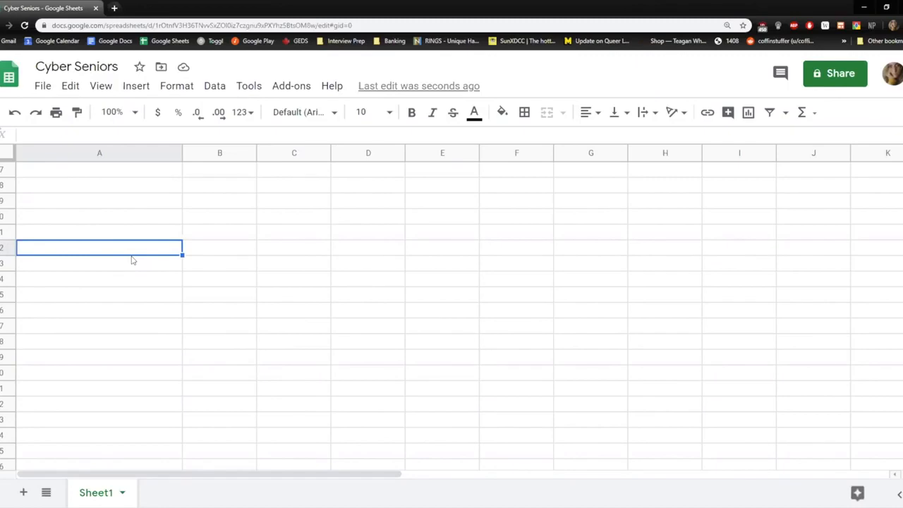
pyautogui.scroll(8, 134, 268)
pyautogui.scroll(-4, 167, 312)
pyautogui.scroll(4, 167, 312)
pyautogui.scroll(-7, 151, 343)
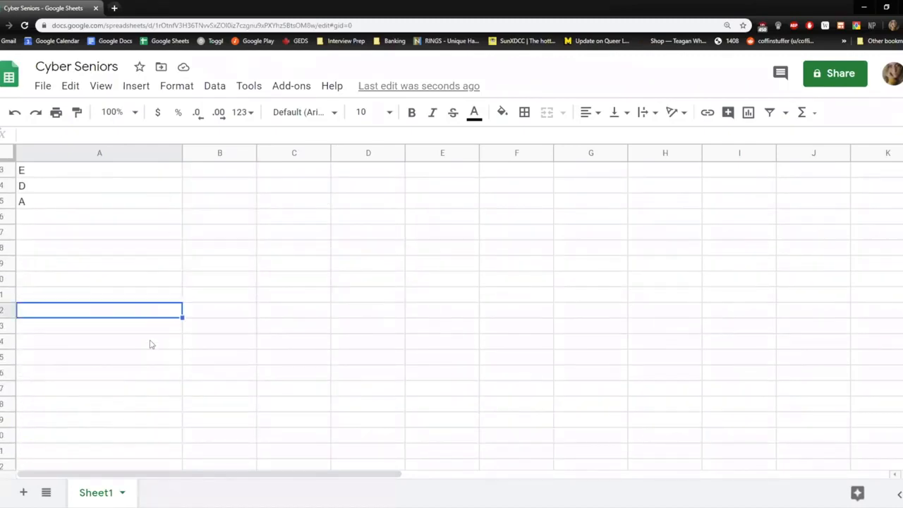
# Step: Enter 6, 4 and 6 in cells B30 to B32, beside the letters P, M and H
pyautogui.scroll(2, 90, 277)
pyautogui.click(220, 235)
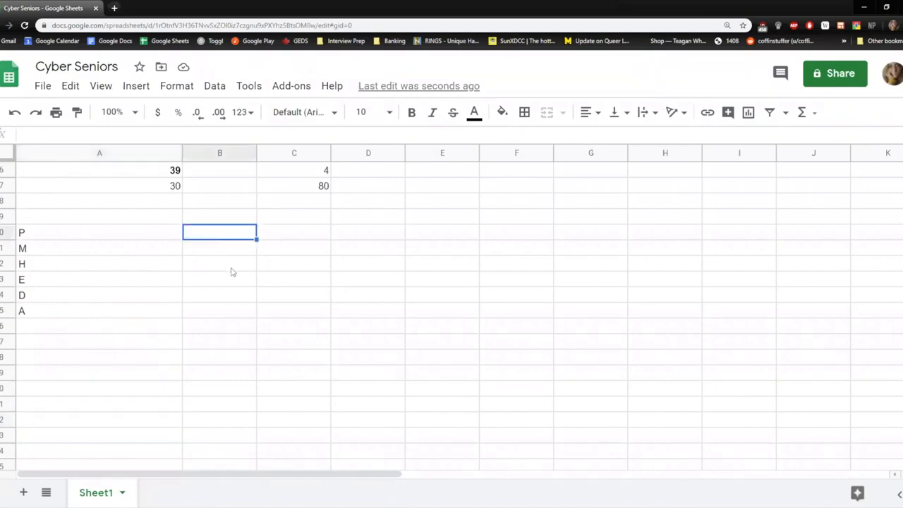
pyautogui.write('6')
pyautogui.click(229, 267)
pyautogui.write('6')
pyautogui.click(216, 291)
pyautogui.click(217, 248)
pyautogui.write('4')
# Step: Enter 7, 4 and 1 in cells B33 to B35, beside the letters E, D and A
pyautogui.click(230, 285)
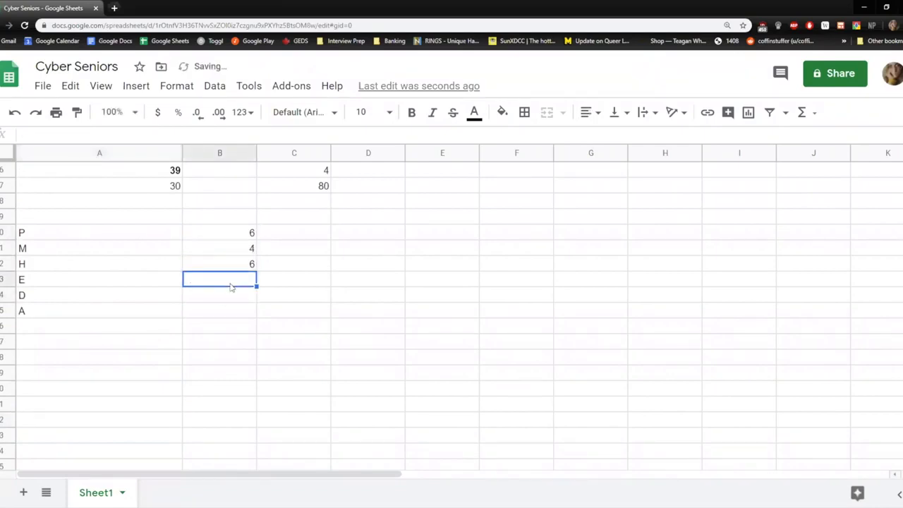
pyautogui.write('7')
pyautogui.click(232, 314)
pyautogui.write('1')
pyautogui.click(228, 297)
pyautogui.write('4')
pyautogui.click(239, 344)
# Step: Select the letters and their values in the range A30:B35
pyautogui.moveTo(169, 233); pyautogui.dragTo(236, 317)
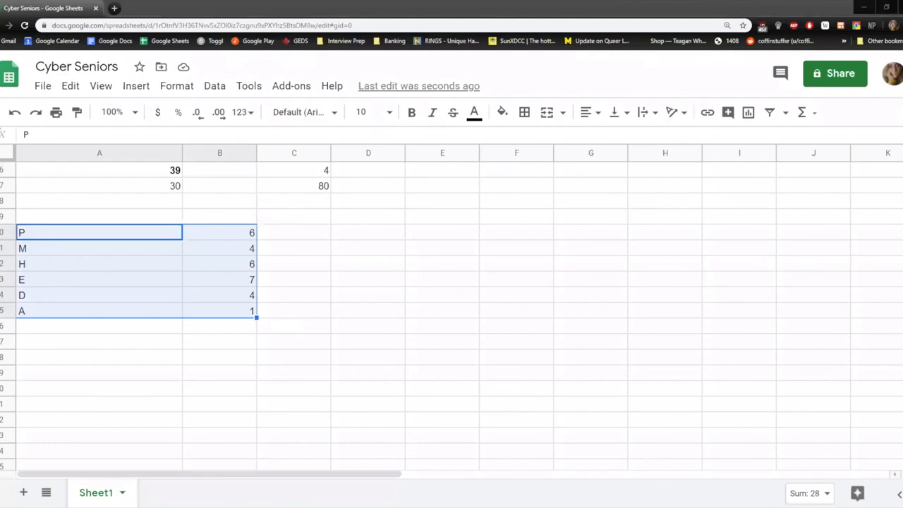
pyautogui.click(325, 376)
pyautogui.moveTo(96, 237); pyautogui.dragTo(252, 312)
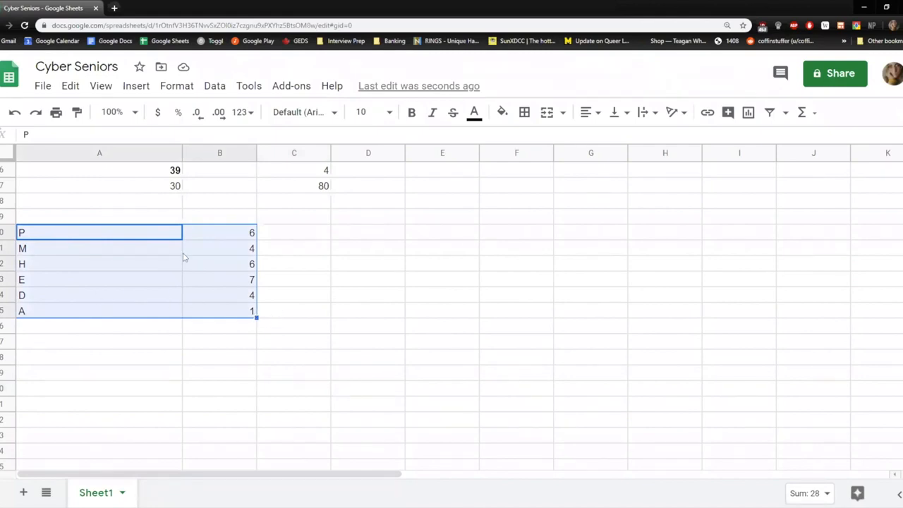
pyautogui.click(214, 87)
pyautogui.moveTo(389, 203); pyautogui.dragTo(145, 234)
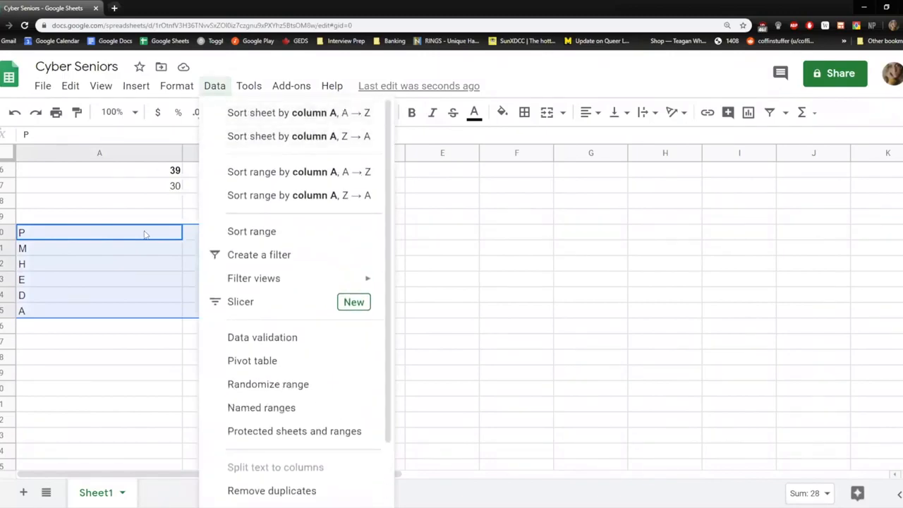
pyautogui.rightClick(147, 248)
pyautogui.scroll(-2, 304, 302)
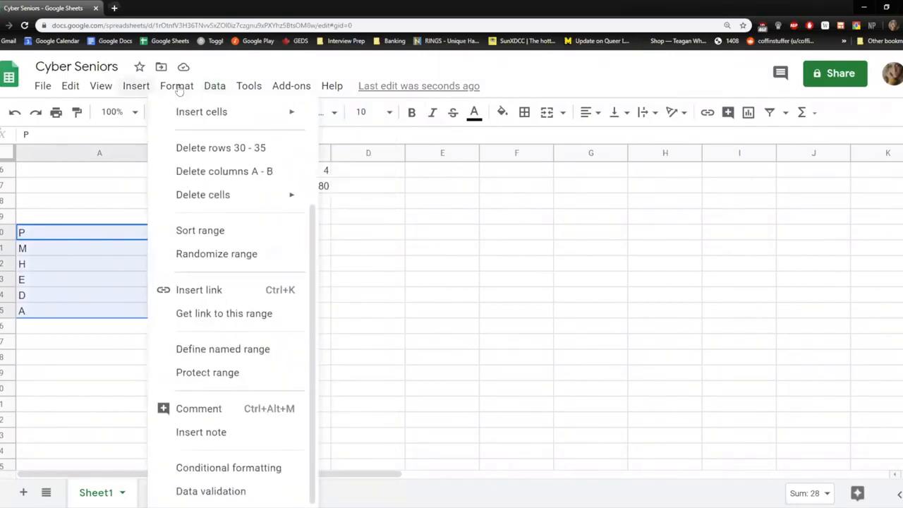
pyautogui.click(134, 88)
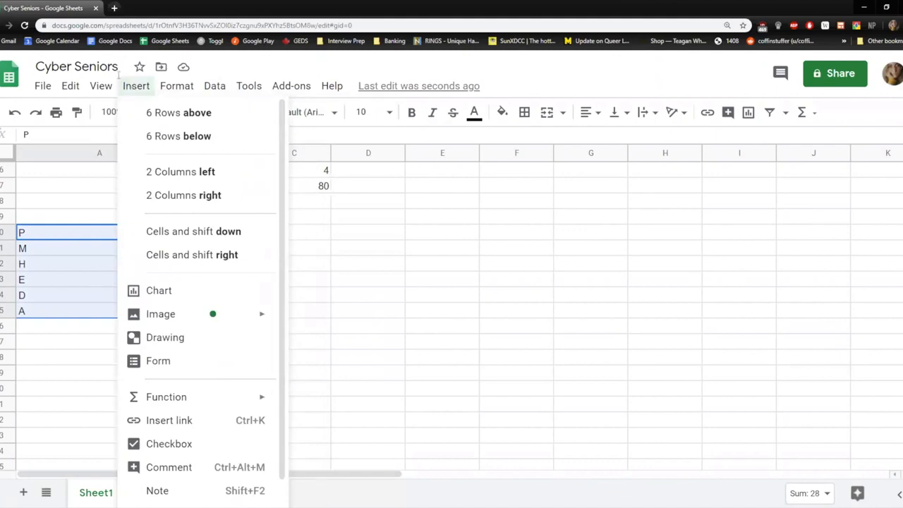
pyautogui.press('Escape')
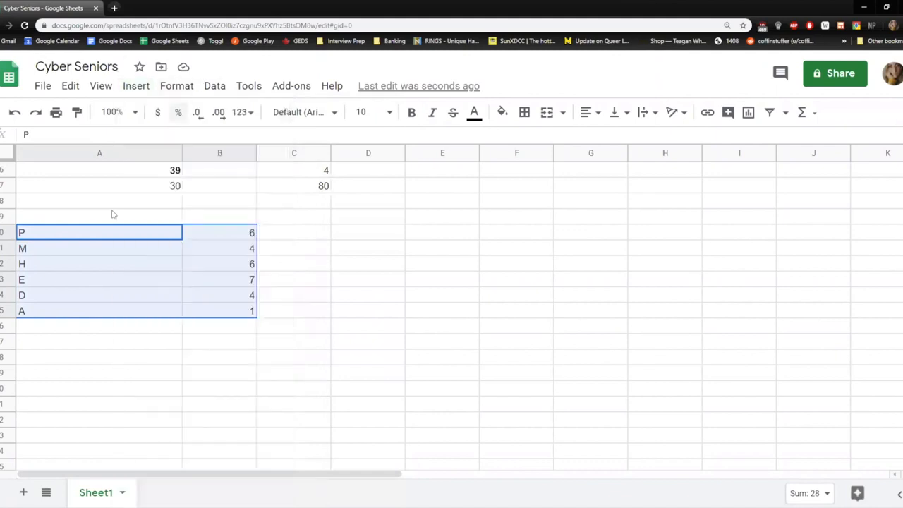
# Step: Insert a chart from the selected range and move it below the letter and value table
pyautogui.click(137, 87)
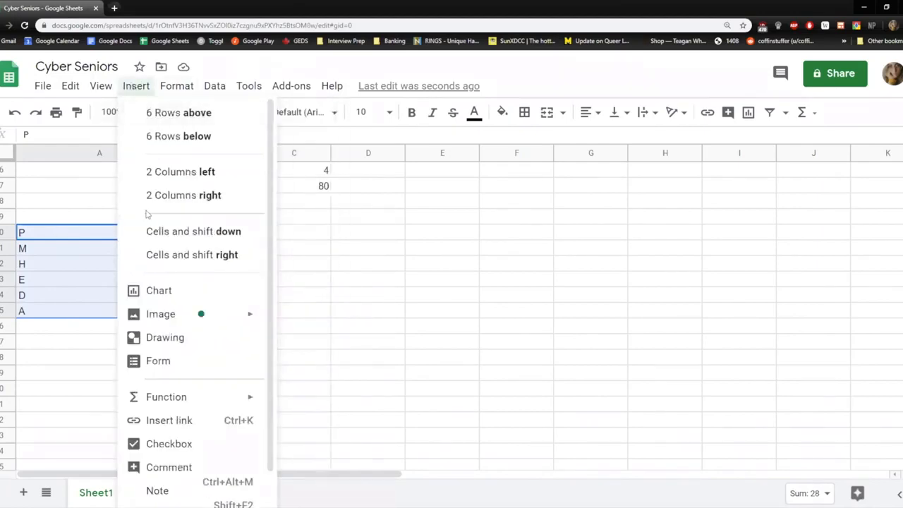
pyautogui.click(159, 291)
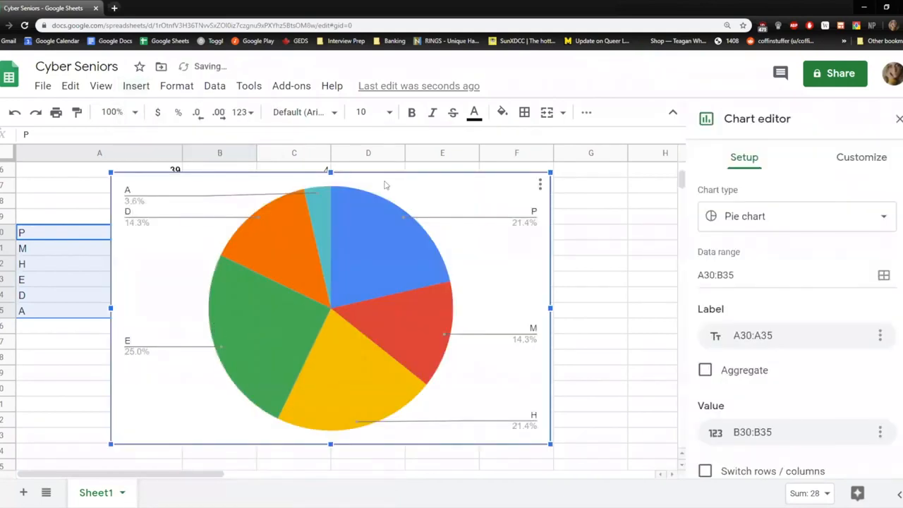
pyautogui.moveTo(441, 191); pyautogui.dragTo(416, 332)
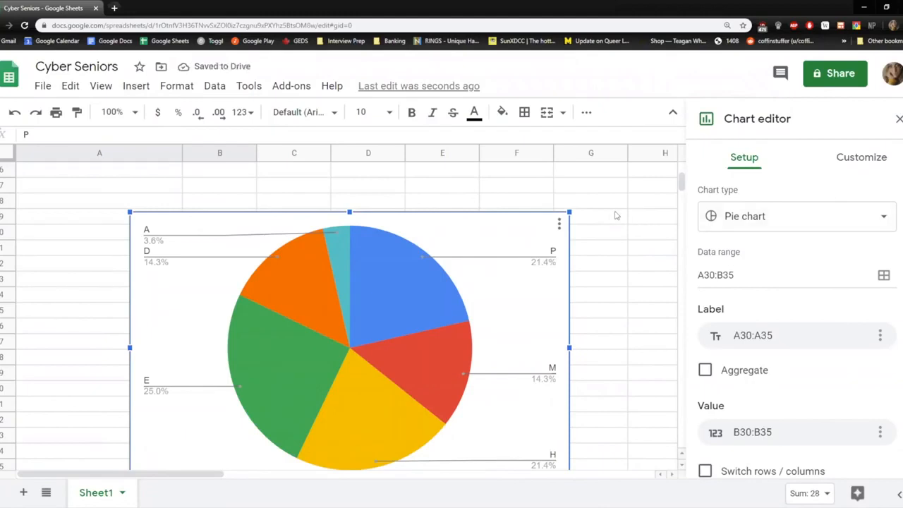
pyautogui.scroll(-1, 624, 218)
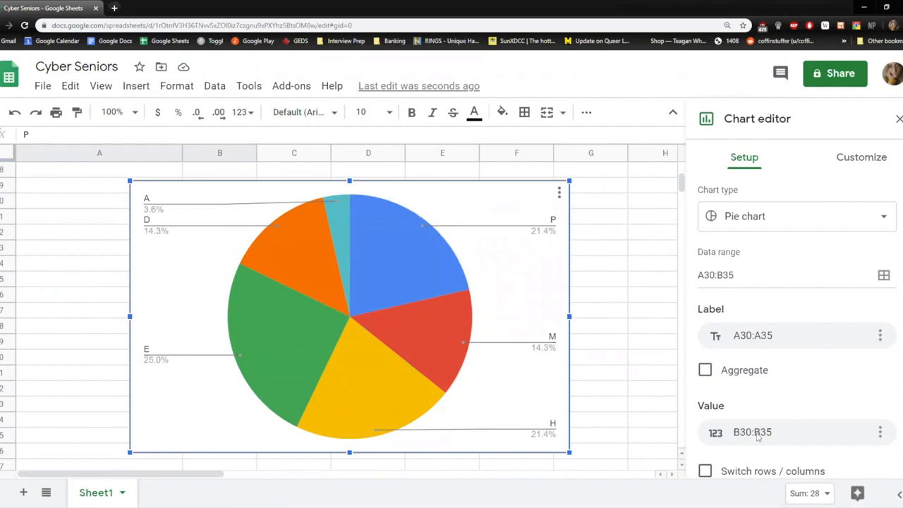
# Step: Change the inserted chart's type to the suggested line chart
pyautogui.scroll(-2, 898, 164)
pyautogui.scroll(2, 897, 164)
pyautogui.click(730, 222)
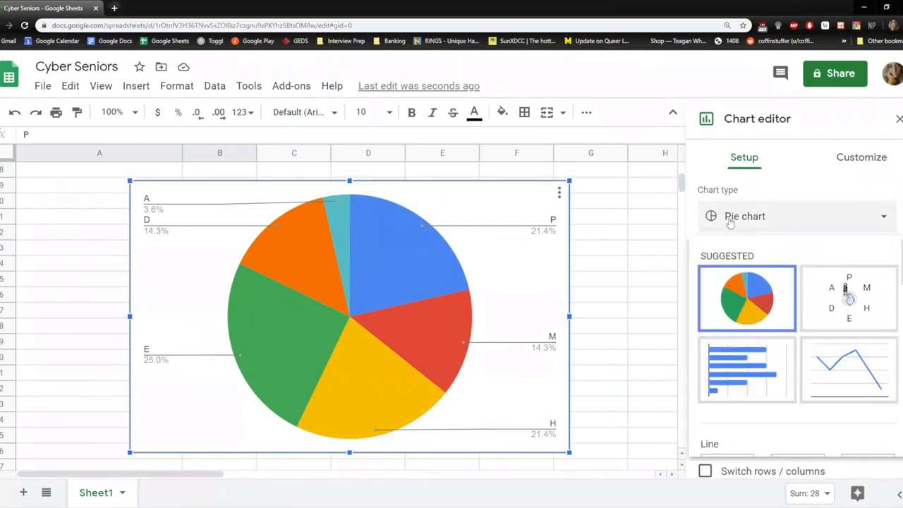
pyautogui.click(730, 221)
pyautogui.click(744, 222)
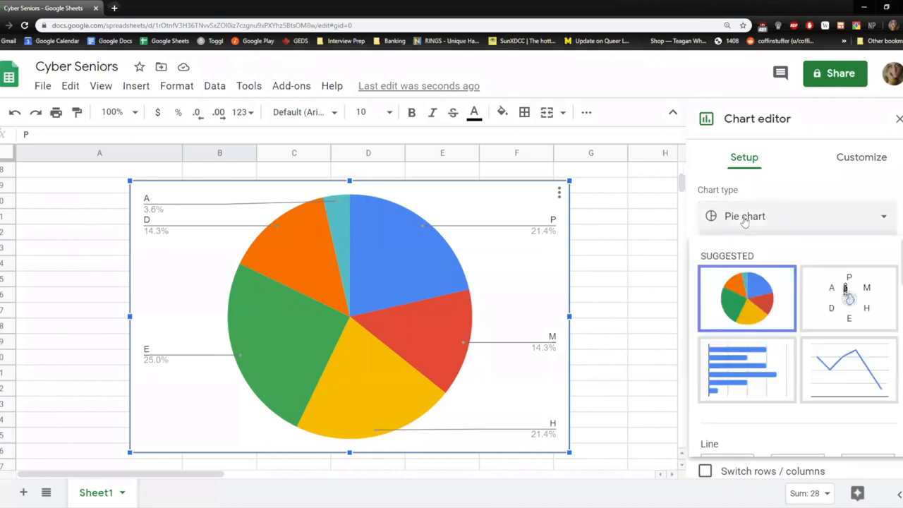
pyautogui.moveTo(900, 282); pyautogui.dragTo(881, 245)
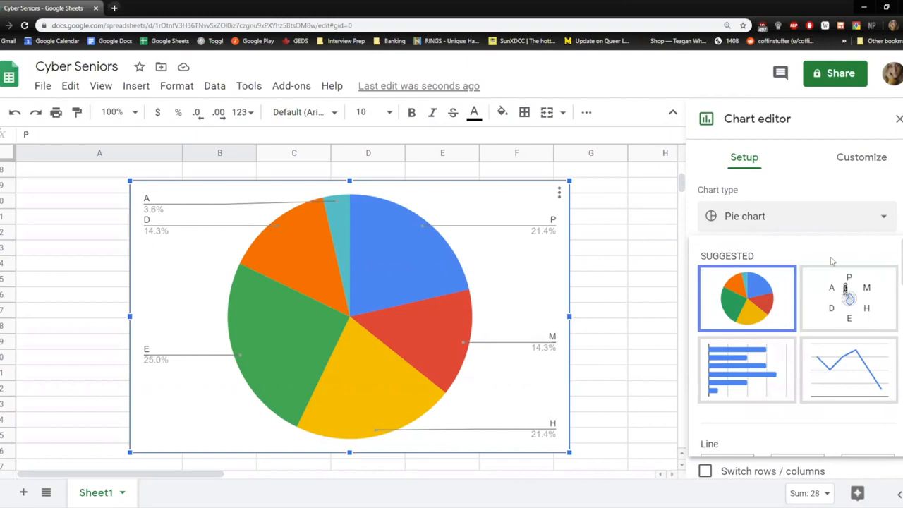
pyautogui.click(756, 275)
pyautogui.click(763, 227)
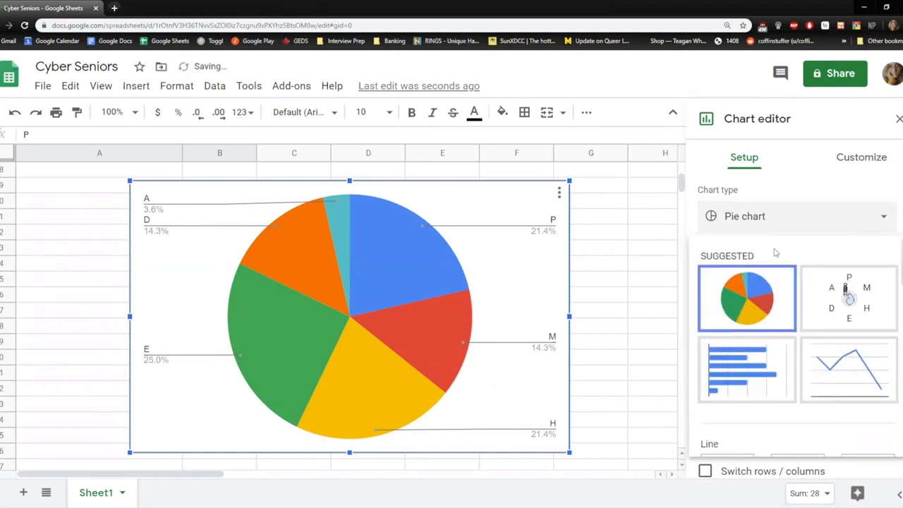
pyautogui.click(824, 359)
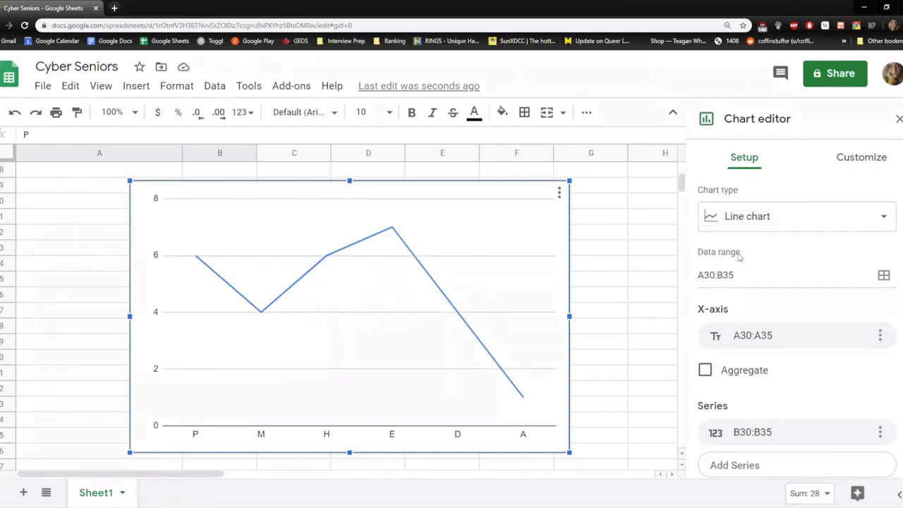
# Step: Add a row below the letter and value table, with K in cell A36 and 3 in cell B36
pyautogui.scroll(6, 264, 223)
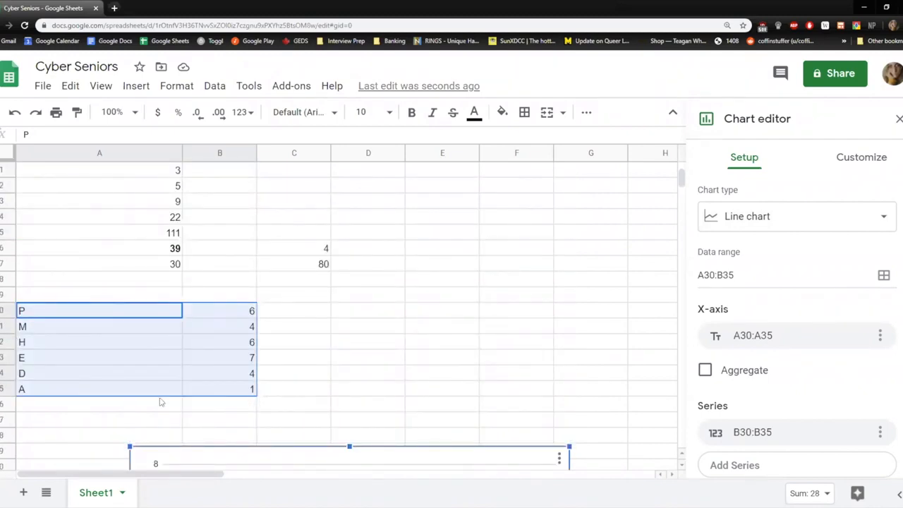
pyautogui.click(83, 409)
pyautogui.write('6')
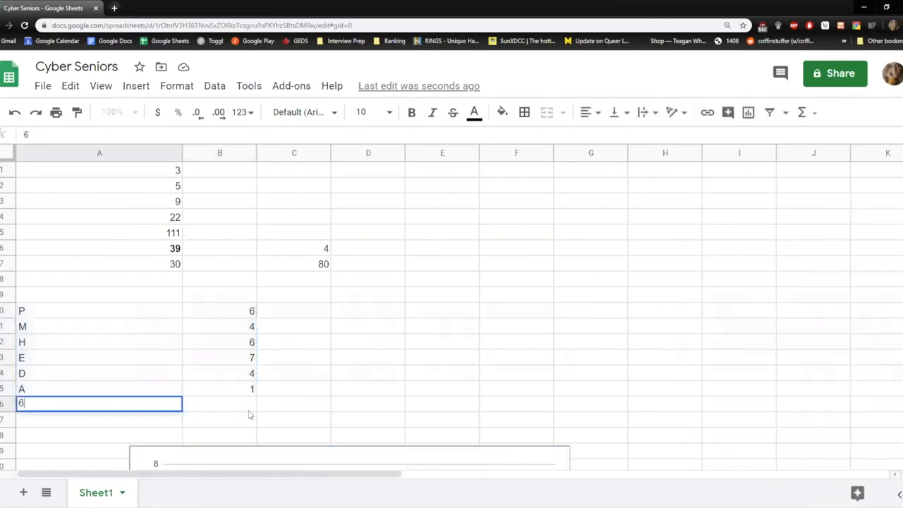
pyautogui.press('BackSpace')
pyautogui.write('K')
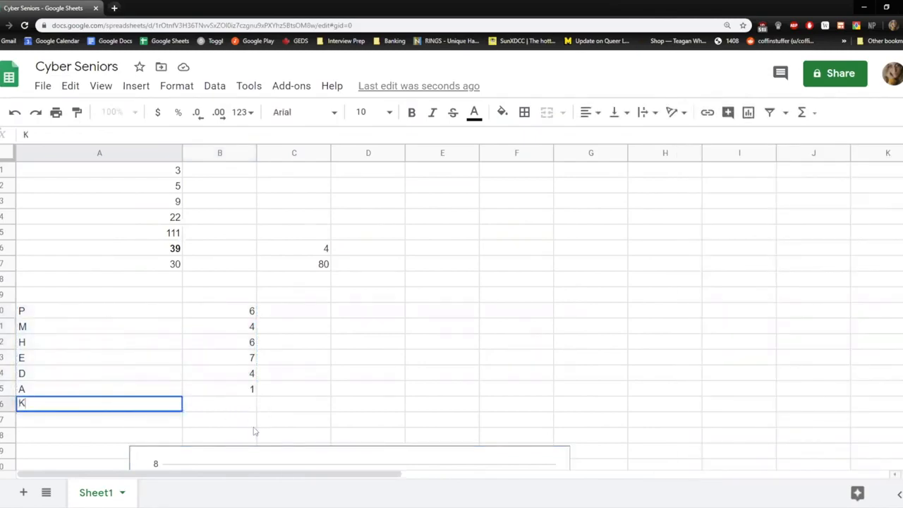
pyautogui.click(243, 405)
pyautogui.write('3')
pyautogui.scroll(-2, 310, 395)
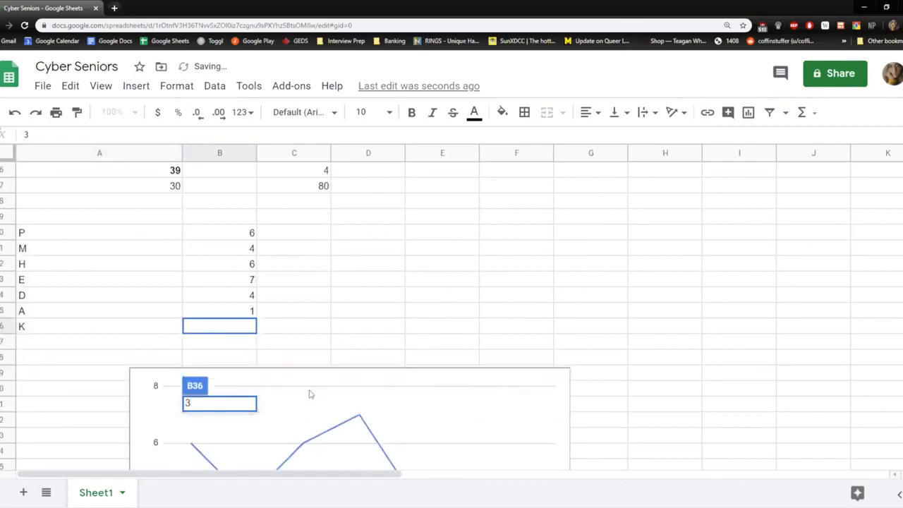
pyautogui.scroll(-4, 314, 388)
pyautogui.click(447, 282)
pyautogui.scroll(1, 451, 297)
pyautogui.rightClick(505, 331)
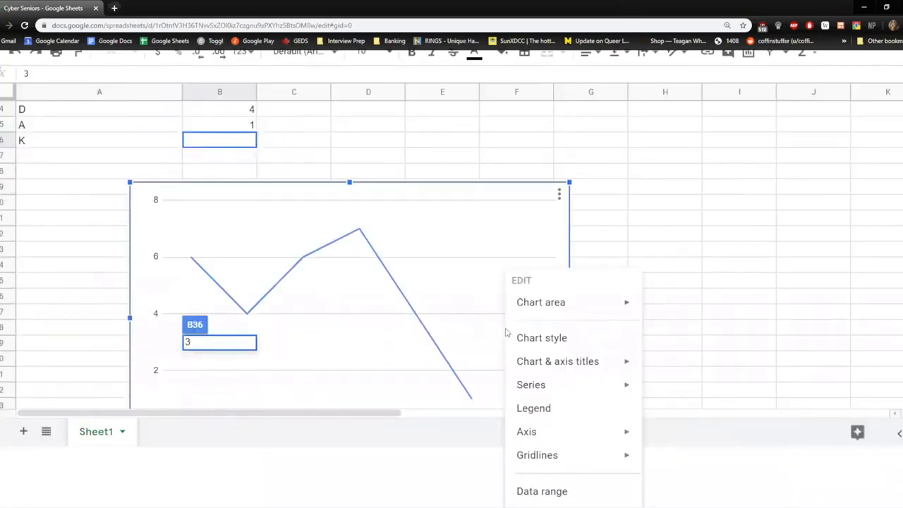
pyautogui.click(443, 262)
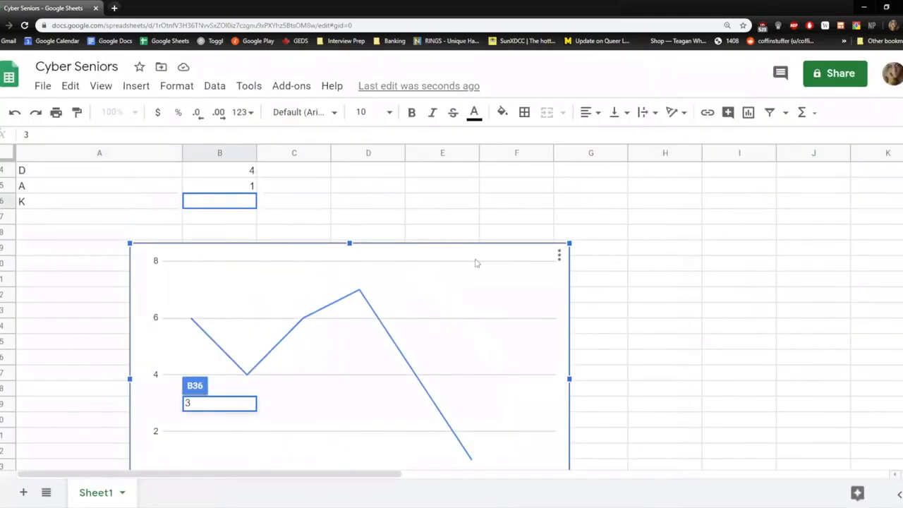
pyautogui.rightClick(401, 249)
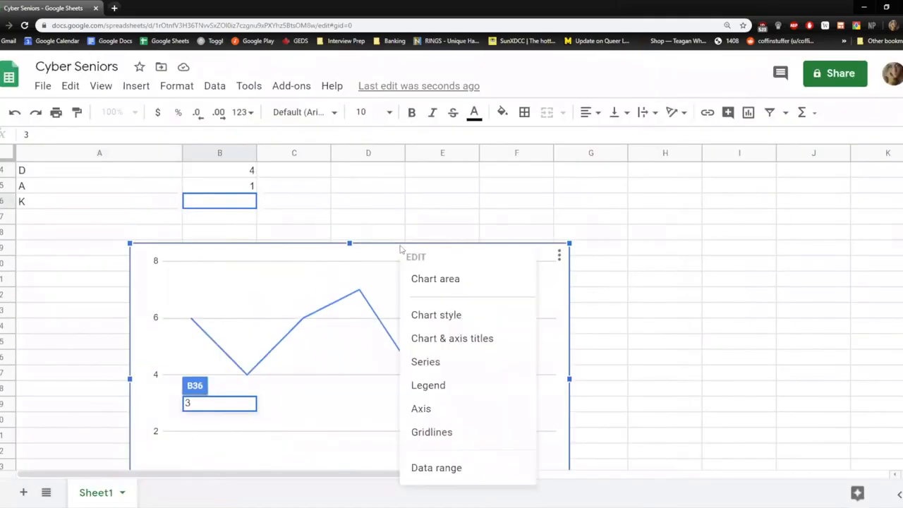
pyautogui.click(445, 317)
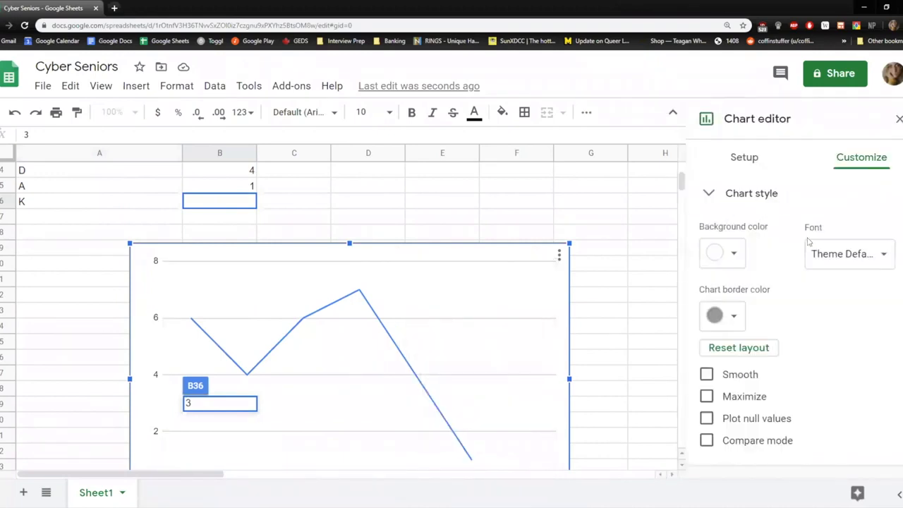
pyautogui.click(898, 118)
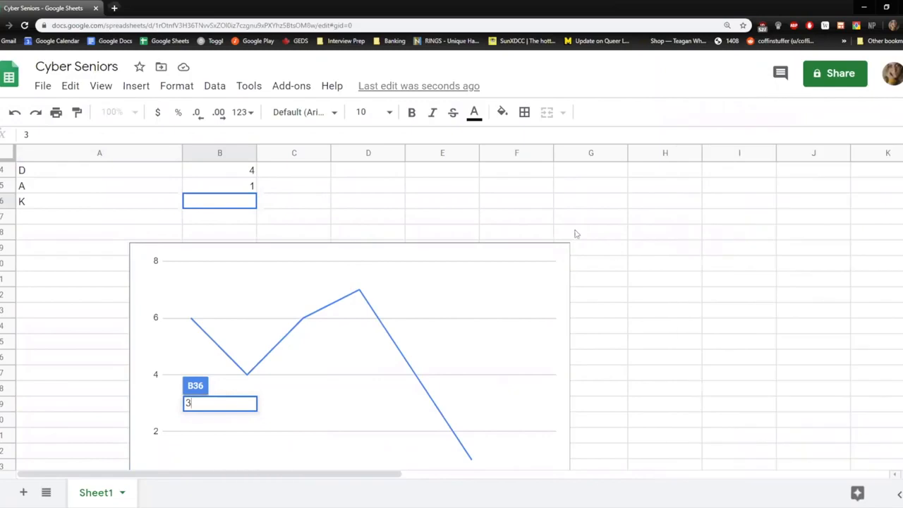
# Step: Commit the value in cell B36 and open the line chart's setup options through Resize chart area
pyautogui.click(430, 194)
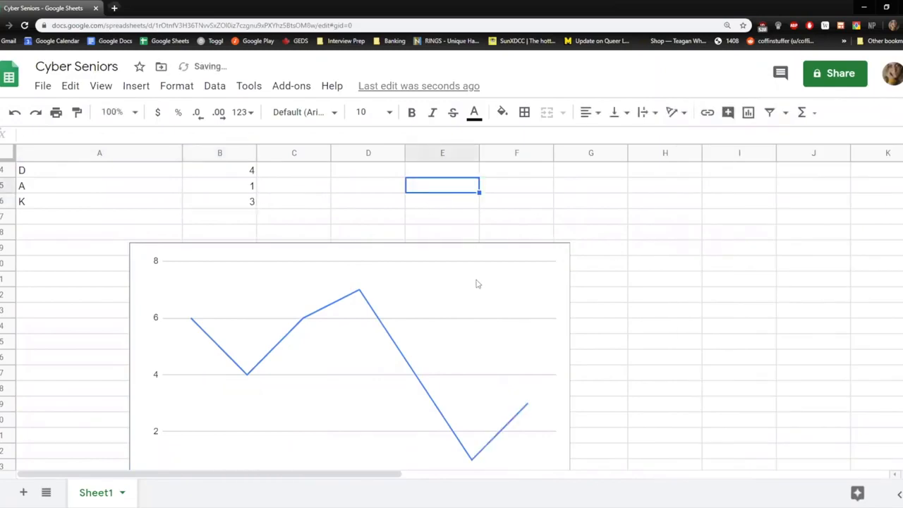
pyautogui.click(441, 261)
pyautogui.rightClick(452, 259)
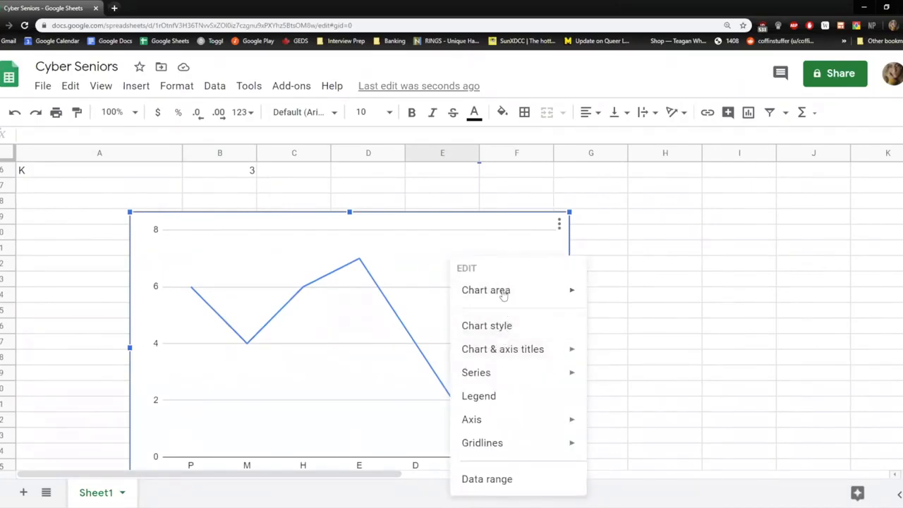
pyautogui.moveTo(509, 296)
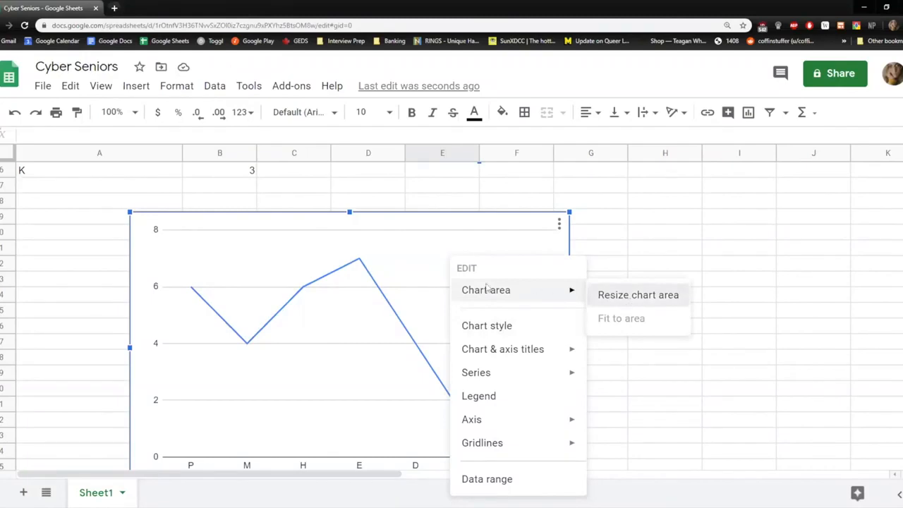
pyautogui.click(631, 302)
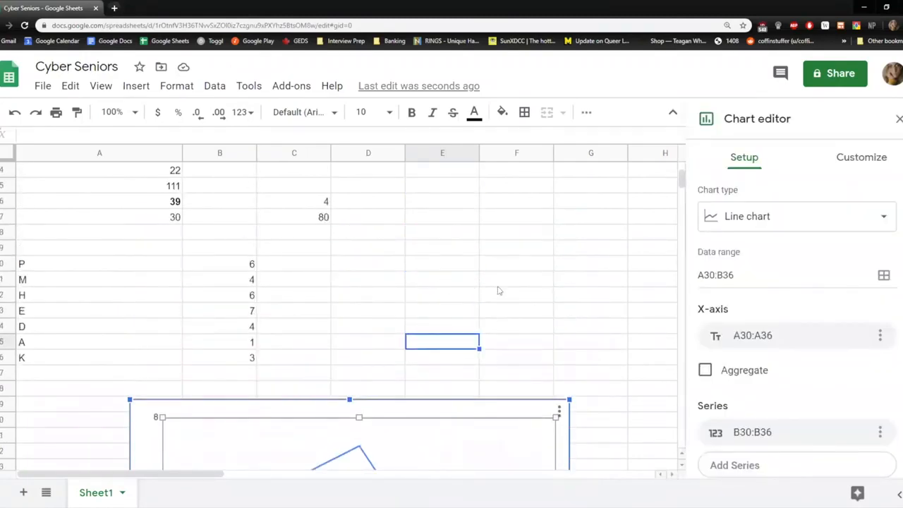
# Step: Select the extended table A30:B36 and reopen the line chart's setup options through Resize chart area
pyautogui.moveTo(35, 262); pyautogui.dragTo(244, 365)
pyautogui.scroll(-3, 374, 423)
pyautogui.click(386, 417)
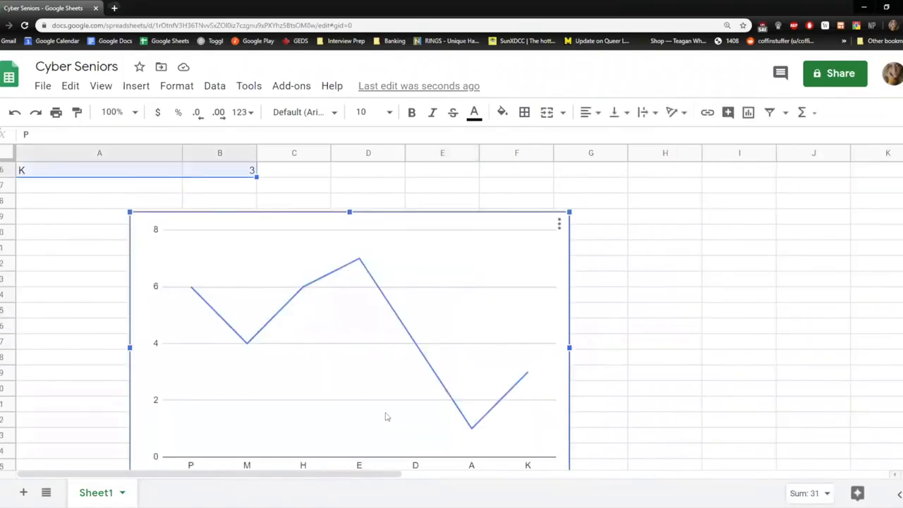
pyautogui.rightClick(474, 337)
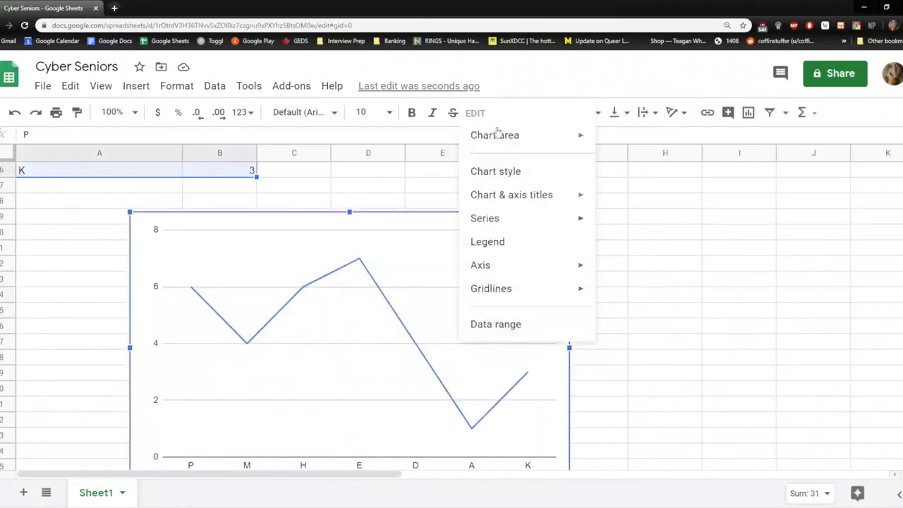
pyautogui.moveTo(497, 134)
pyautogui.click(621, 141)
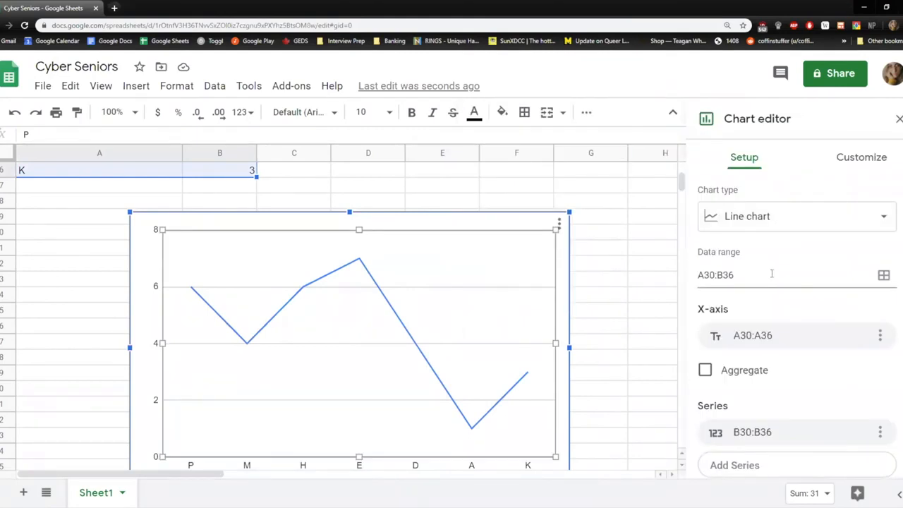
# Step: Set the chart's data range to A30:B36 by picking the table cells in the sheet
pyautogui.click(747, 278)
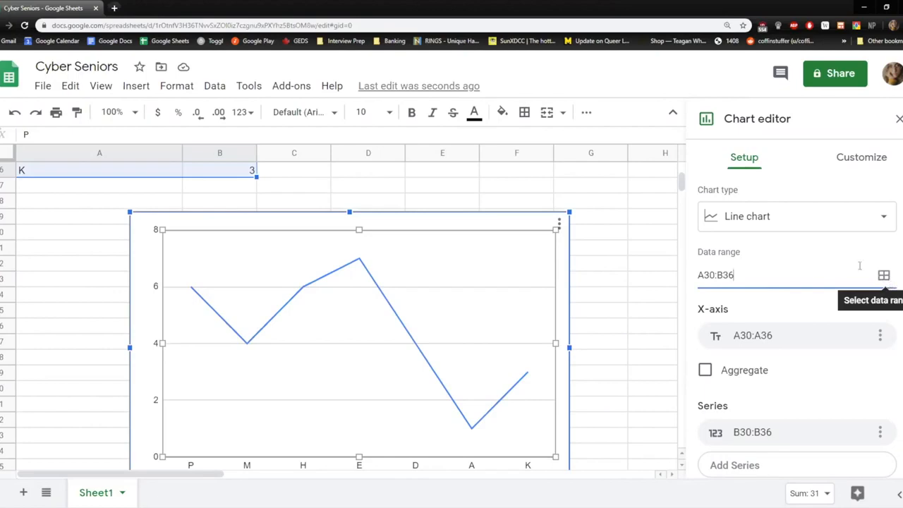
pyautogui.click(885, 276)
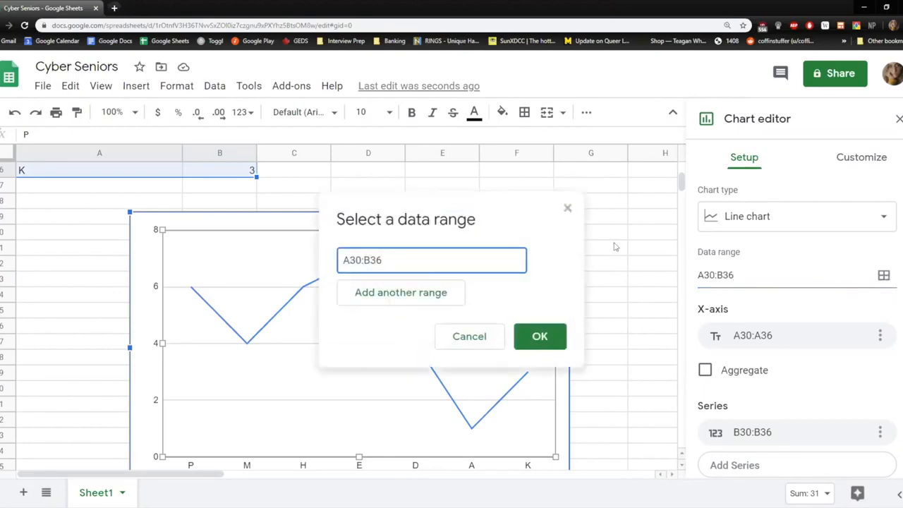
pyautogui.scroll(3, 171, 224)
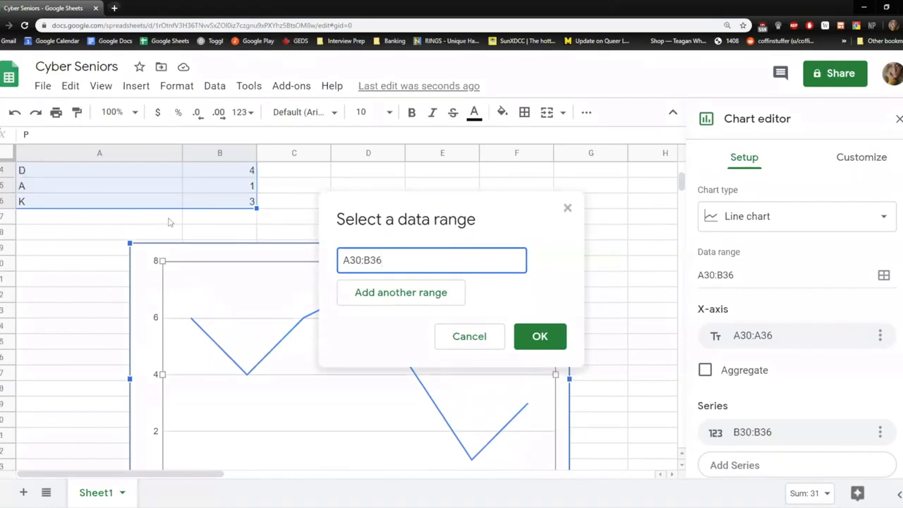
pyautogui.moveTo(54, 232); pyautogui.dragTo(238, 328)
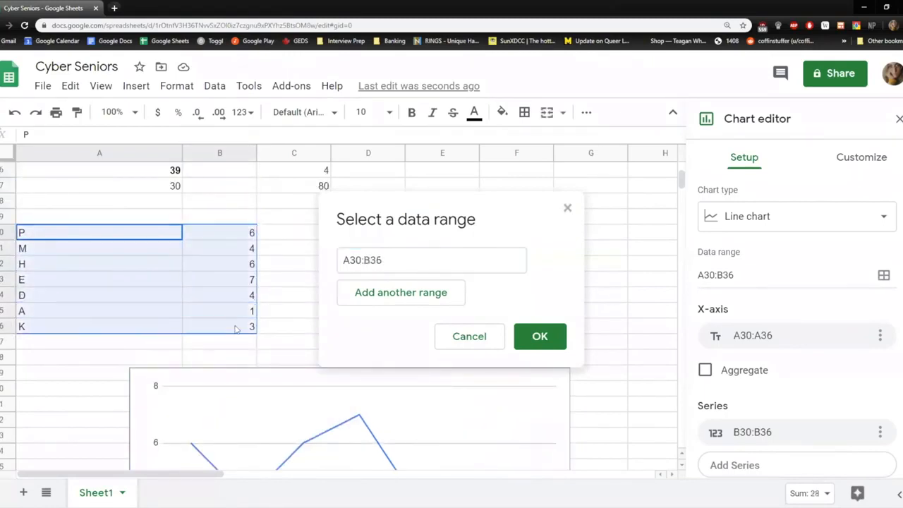
pyautogui.click(543, 344)
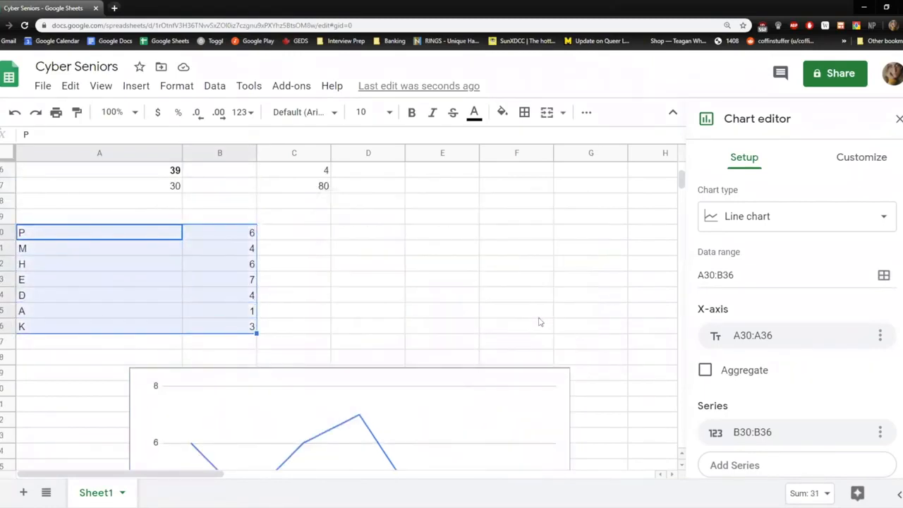
# Step: Pick the cells A30:B36 as the chart's data range once more and accept the selection
pyautogui.scroll(-1, 572, 311)
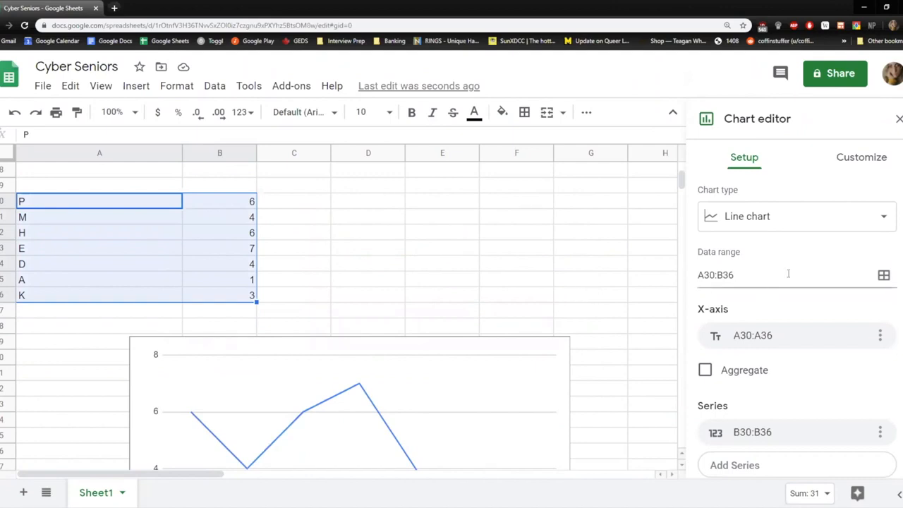
pyautogui.click(758, 272)
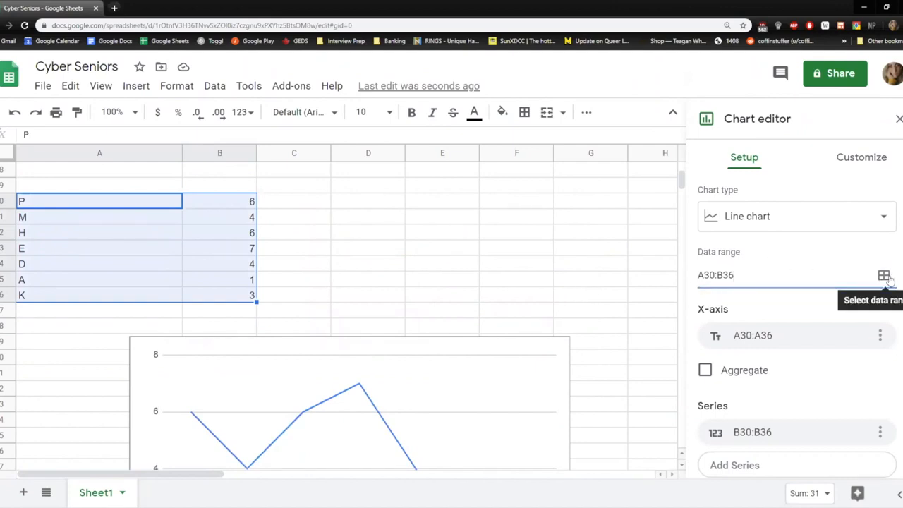
pyautogui.click(883, 274)
pyautogui.moveTo(44, 204); pyautogui.dragTo(251, 295)
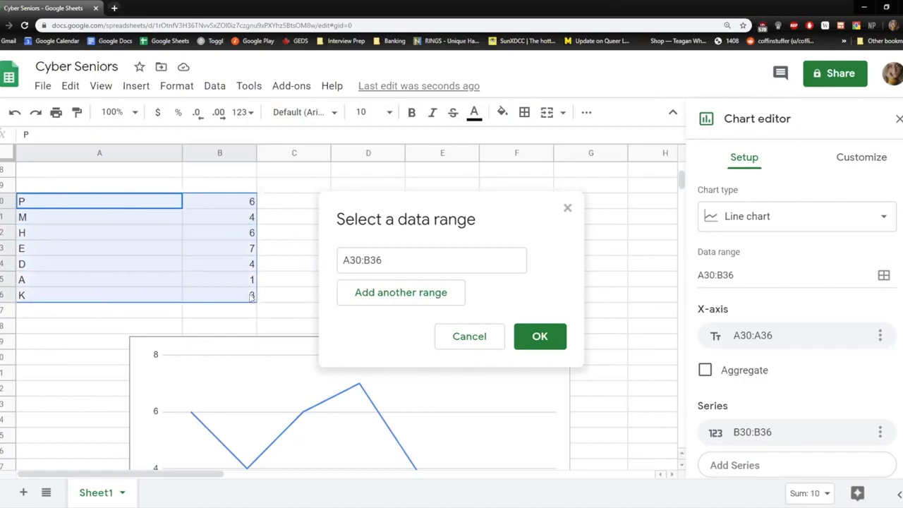
pyautogui.click(541, 338)
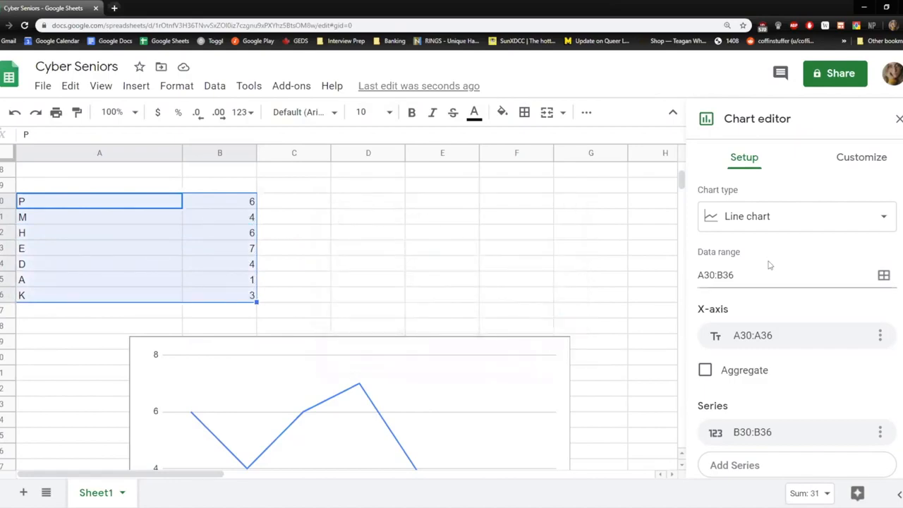
# Step: Try adding labels from A30:A36 to the chart's X-axis, and remove them again
pyautogui.scroll(-3, 476, 245)
pyautogui.scroll(-2, 808, 282)
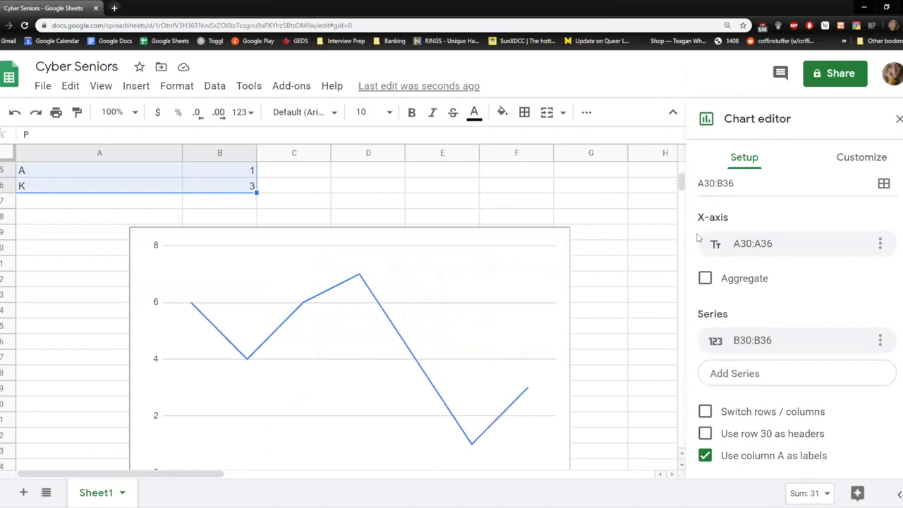
pyautogui.click(879, 244)
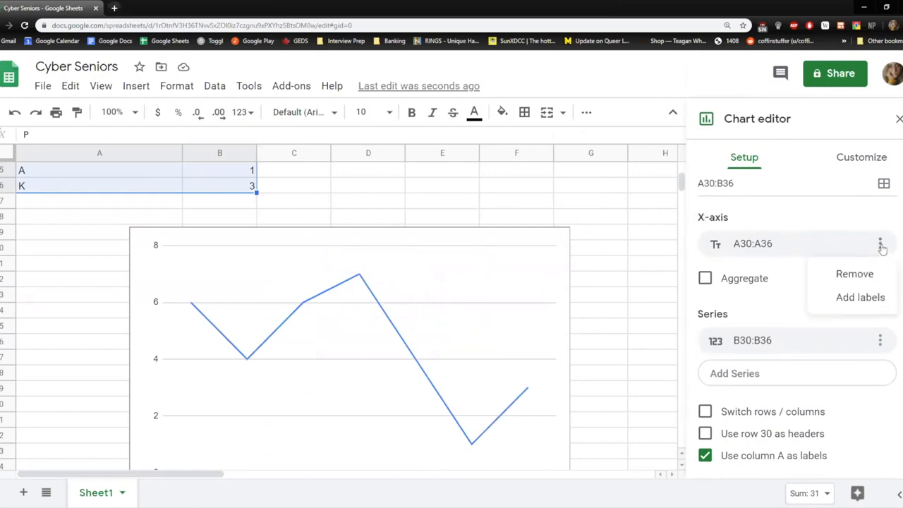
pyautogui.click(861, 298)
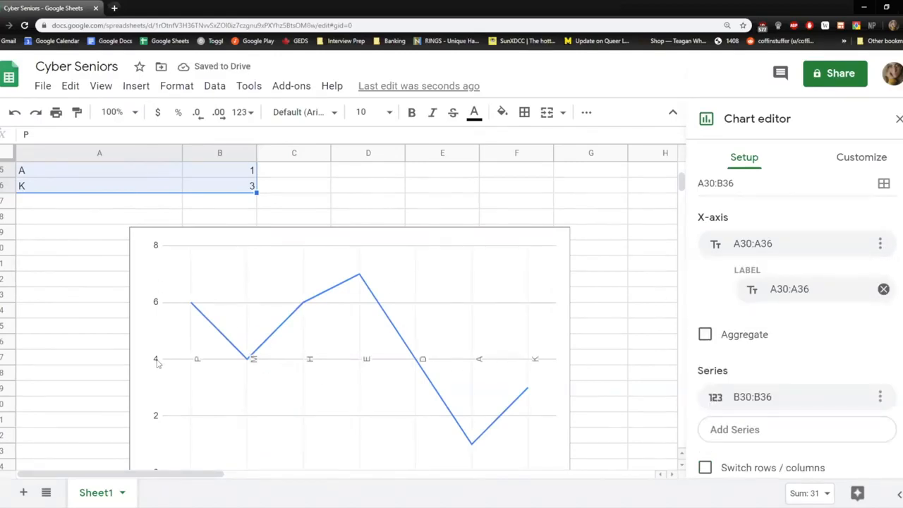
pyautogui.scroll(-1, 189, 347)
pyautogui.click(883, 289)
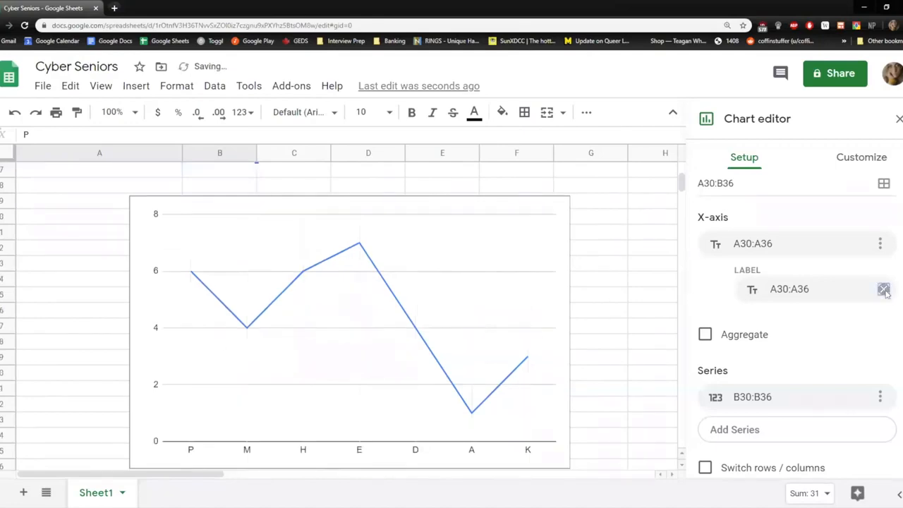
pyautogui.click(879, 243)
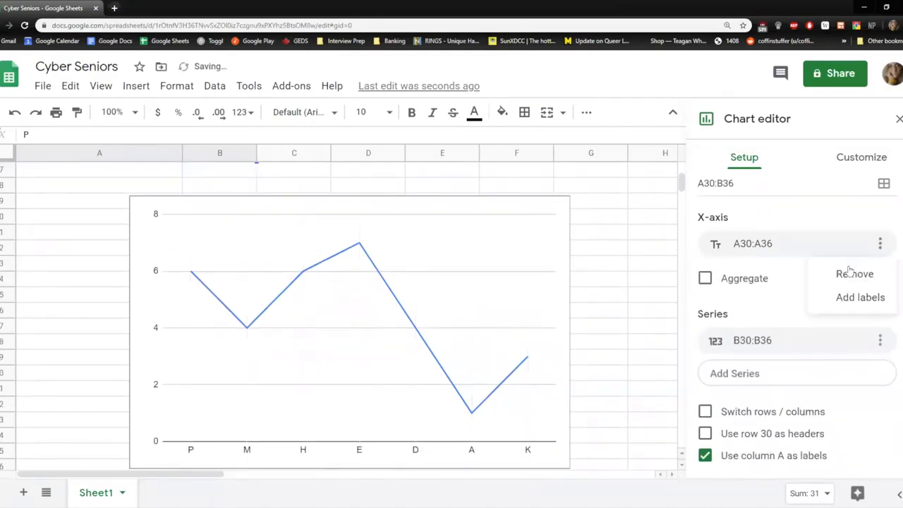
pyautogui.click(831, 212)
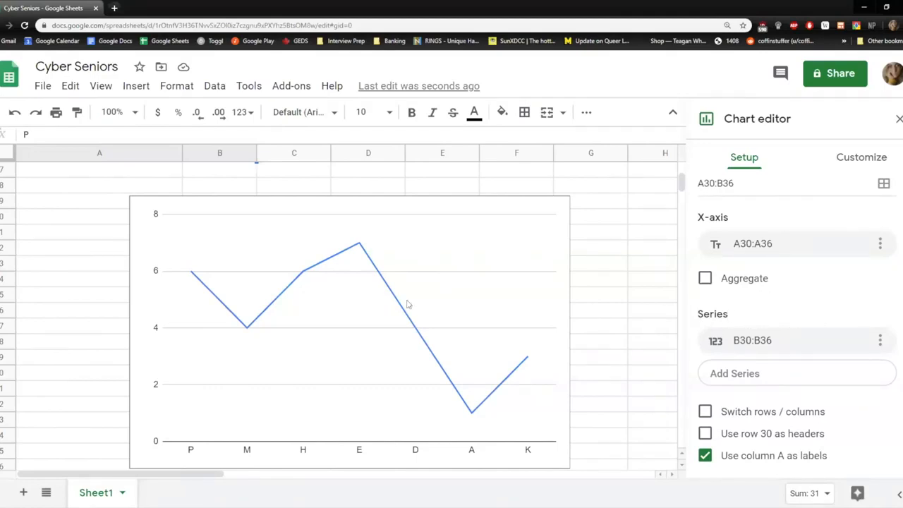
pyautogui.scroll(3, 256, 269)
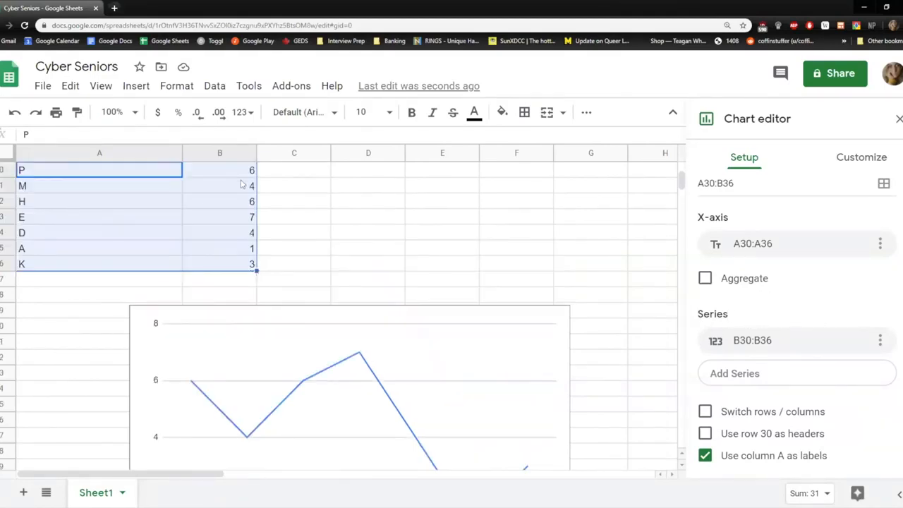
pyautogui.scroll(-3, 228, 258)
pyautogui.scroll(4, 230, 262)
pyautogui.scroll(-2, 236, 262)
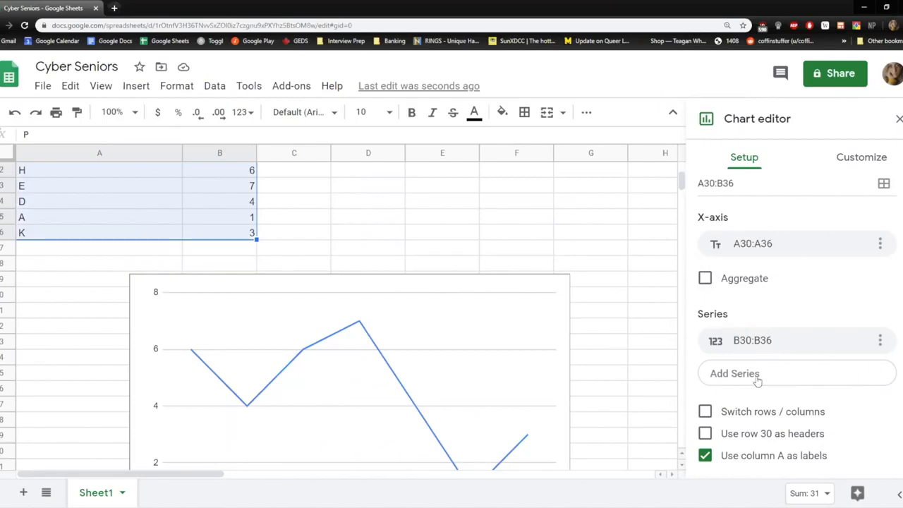
pyautogui.scroll(3, 325, 227)
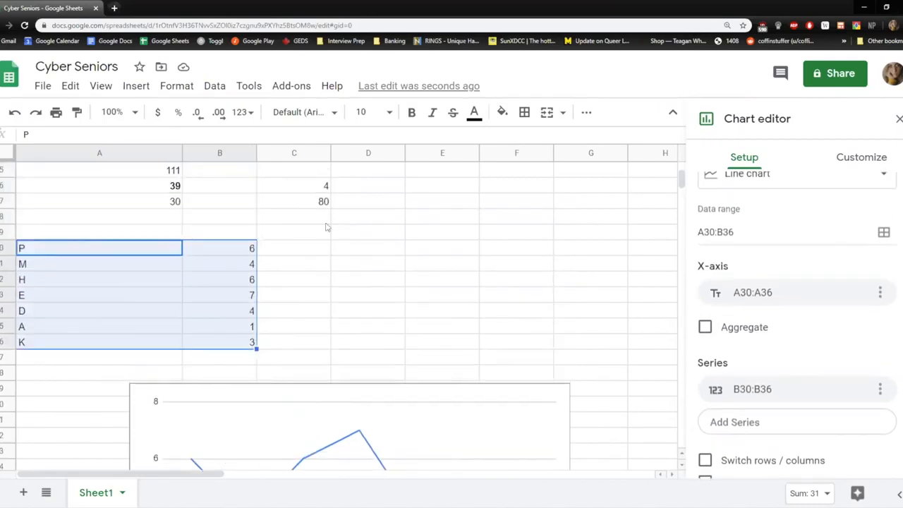
pyautogui.scroll(-2, 776, 369)
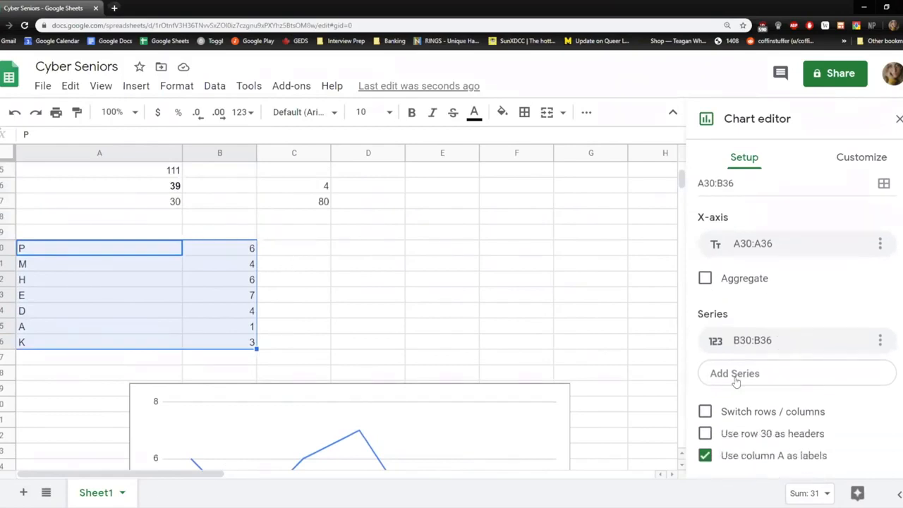
# Step: Look at the series available for the chart, and try switching its rows and columns on and back off
pyautogui.click(735, 379)
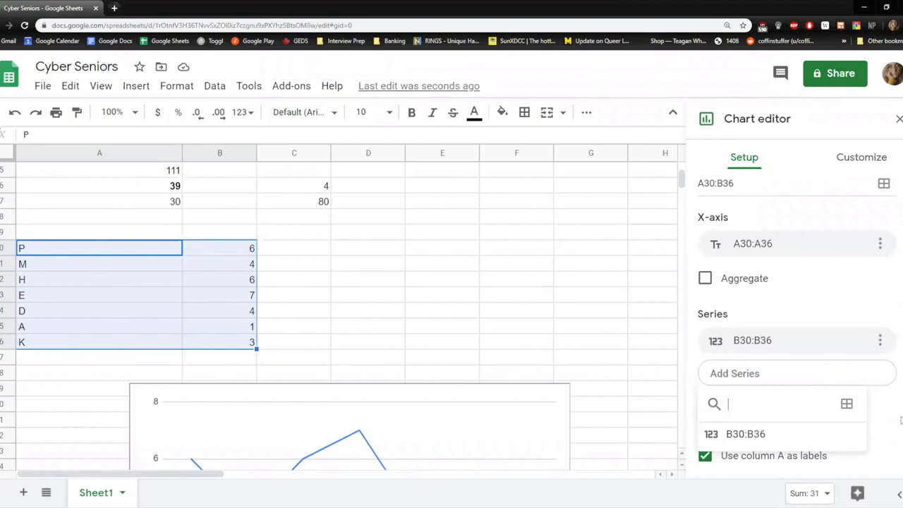
pyautogui.click(893, 411)
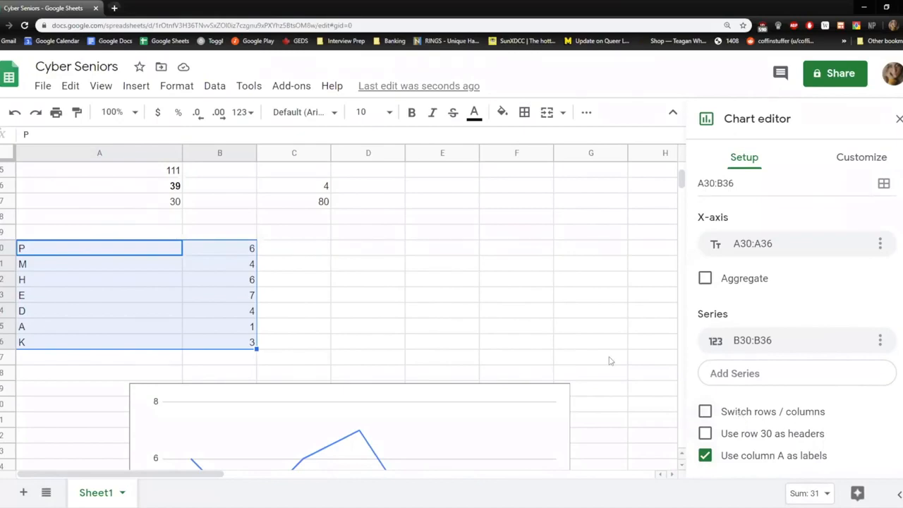
pyautogui.scroll(-2, 575, 360)
pyautogui.scroll(-1, 576, 360)
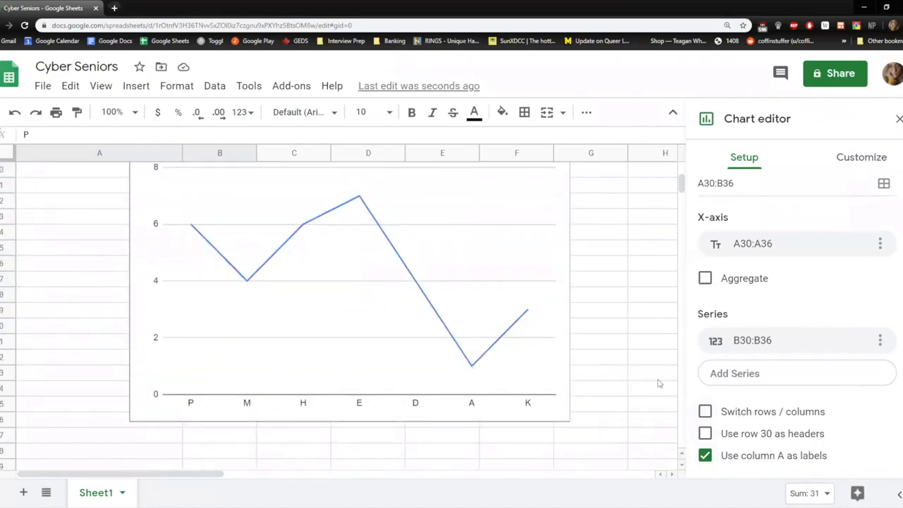
pyautogui.click(773, 417)
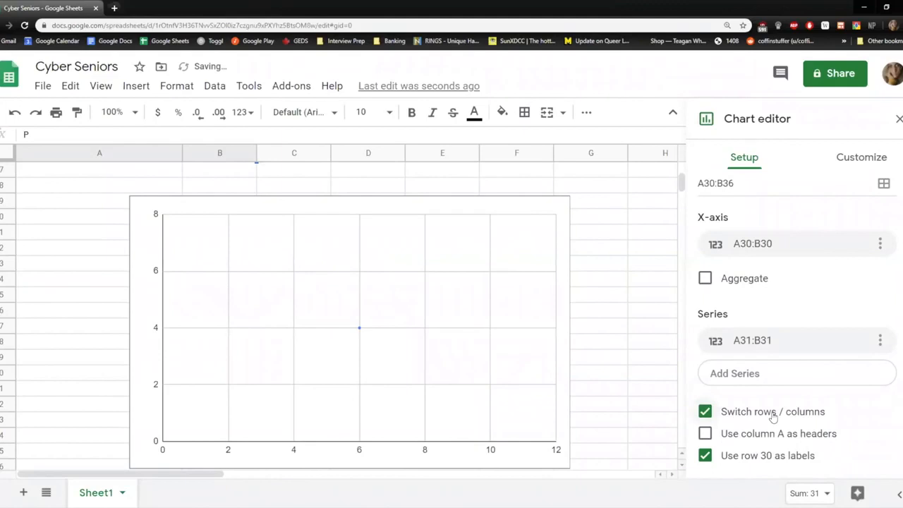
pyautogui.click(773, 417)
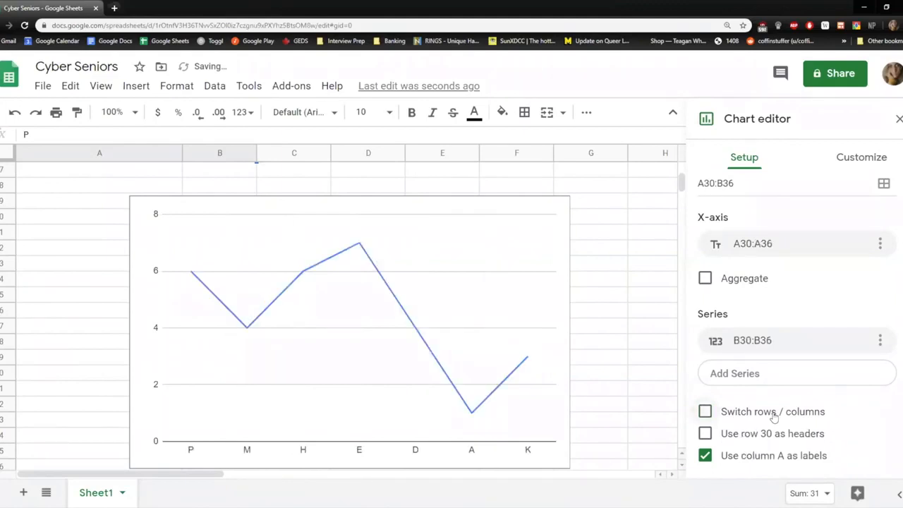
pyautogui.click(756, 412)
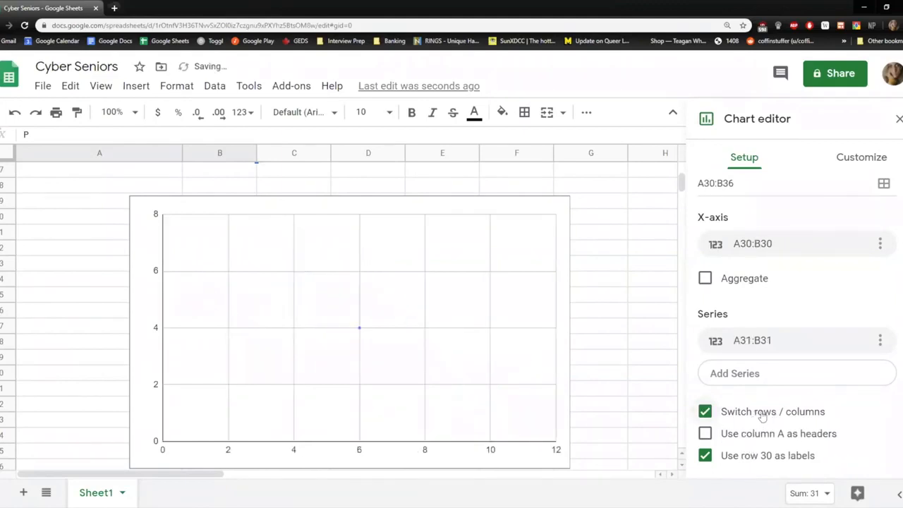
pyautogui.click(757, 414)
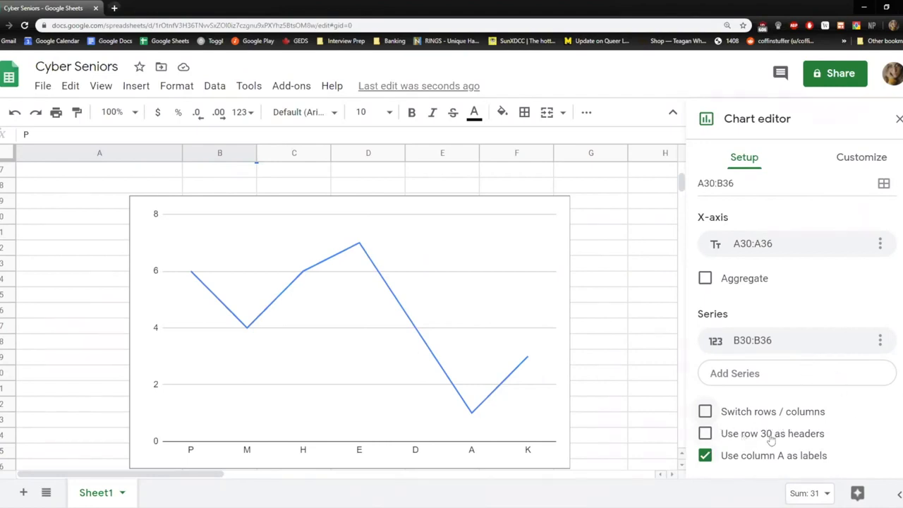
# Step: Replace the table's first row with the headings TITLE 1 in A30 and TITLE 2 in B30
pyautogui.scroll(4, 388, 375)
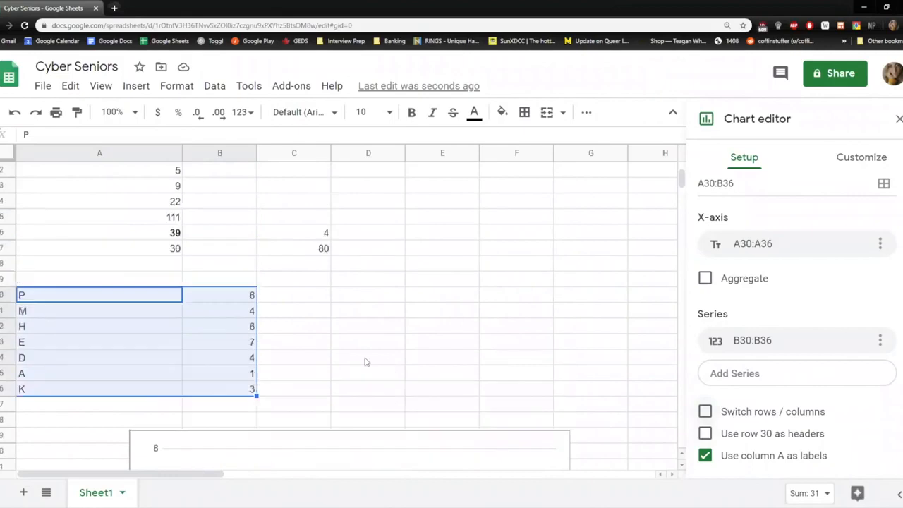
pyautogui.click(23, 296)
pyautogui.moveTo(192, 299); pyautogui.dragTo(143, 302)
pyautogui.click(131, 301)
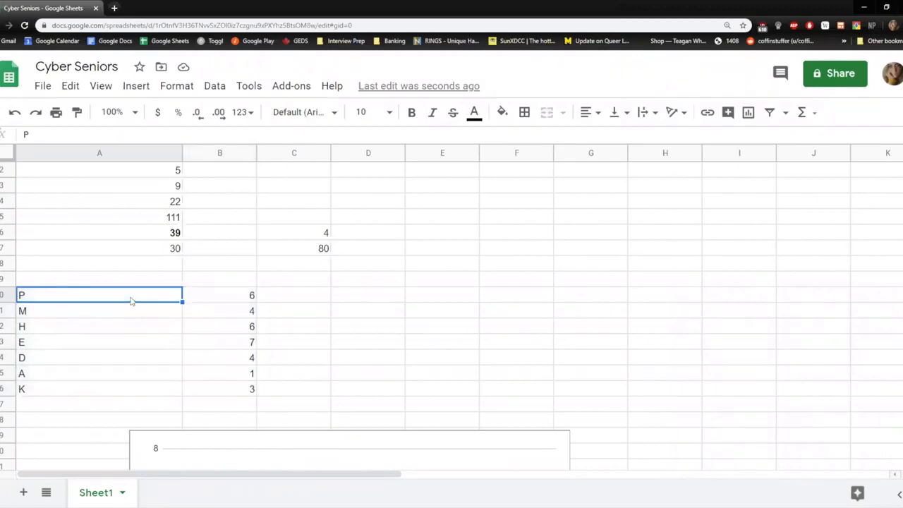
pyautogui.write('TITLE 1')
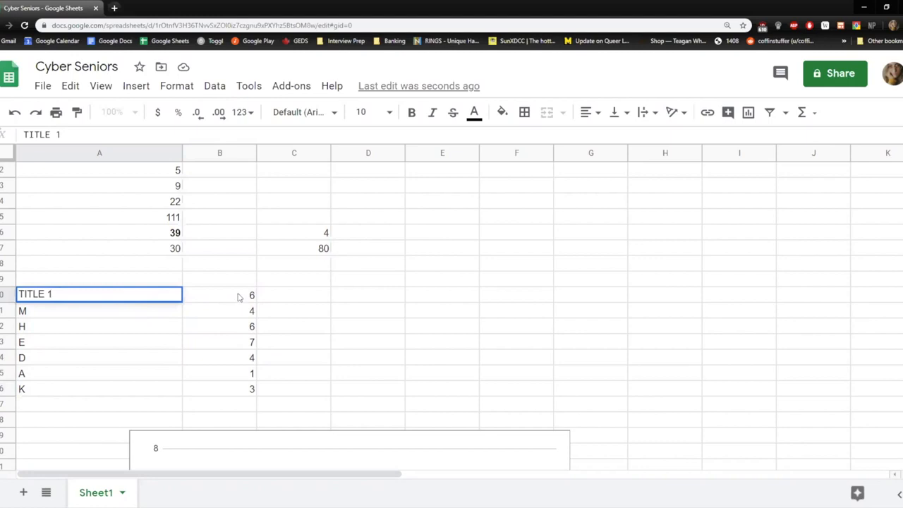
pyautogui.click(238, 297)
pyautogui.write('TITLE 2')
pyautogui.click(297, 345)
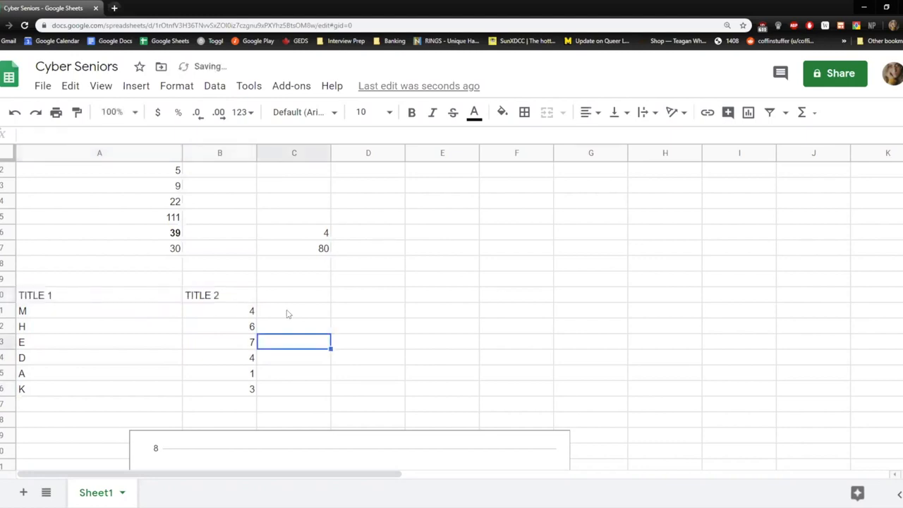
# Step: Select the table A30:B36 with its headings and reopen the chart's setup options through Resize chart area
pyautogui.scroll(-2, 137, 291)
pyautogui.moveTo(52, 217); pyautogui.dragTo(240, 310)
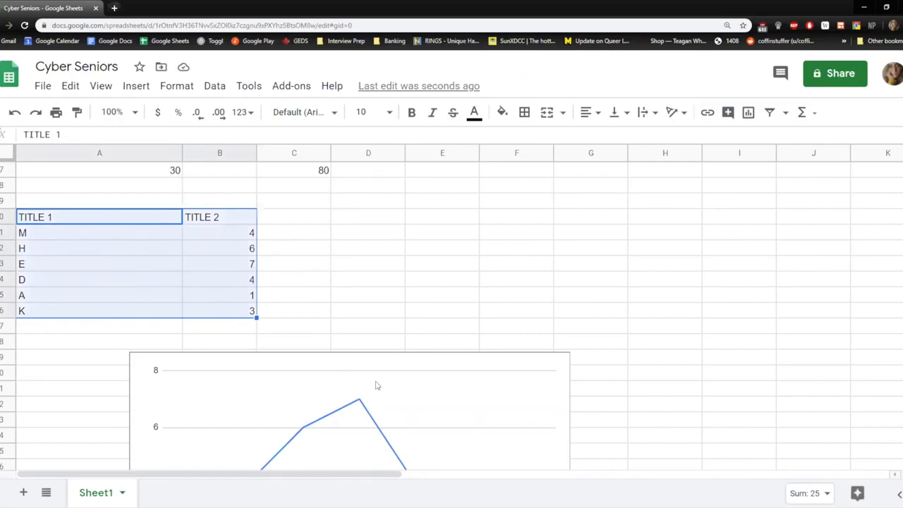
pyautogui.rightClick(454, 419)
pyautogui.moveTo(467, 213)
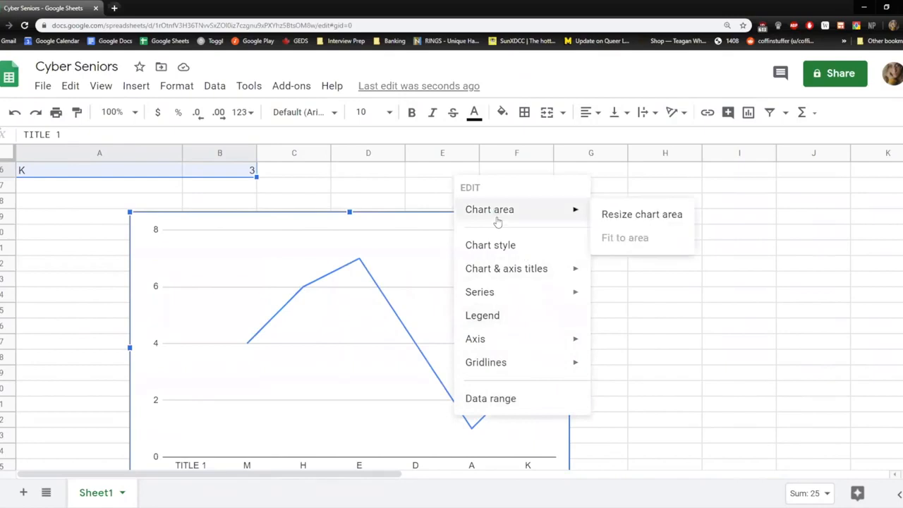
pyautogui.click(621, 216)
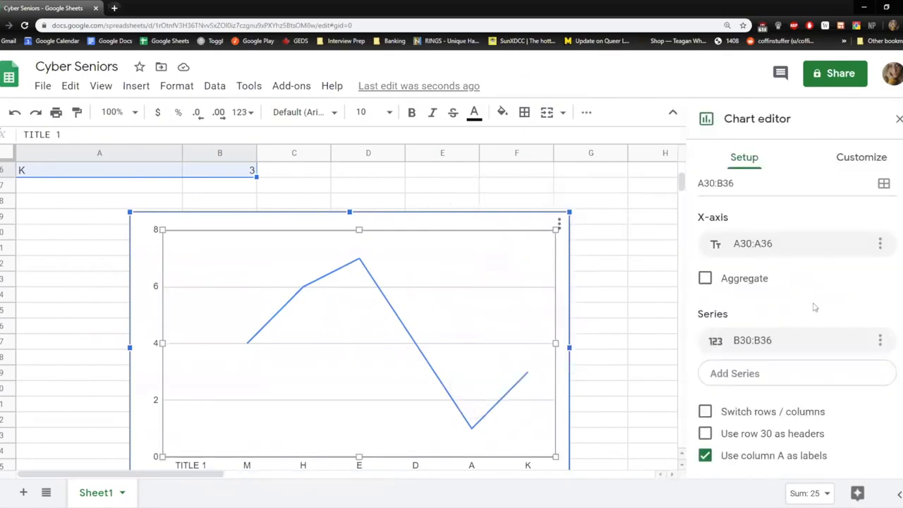
# Step: Try the chart with column A as labels turned off, and turn the option back on
pyautogui.click(769, 463)
pyautogui.click(768, 464)
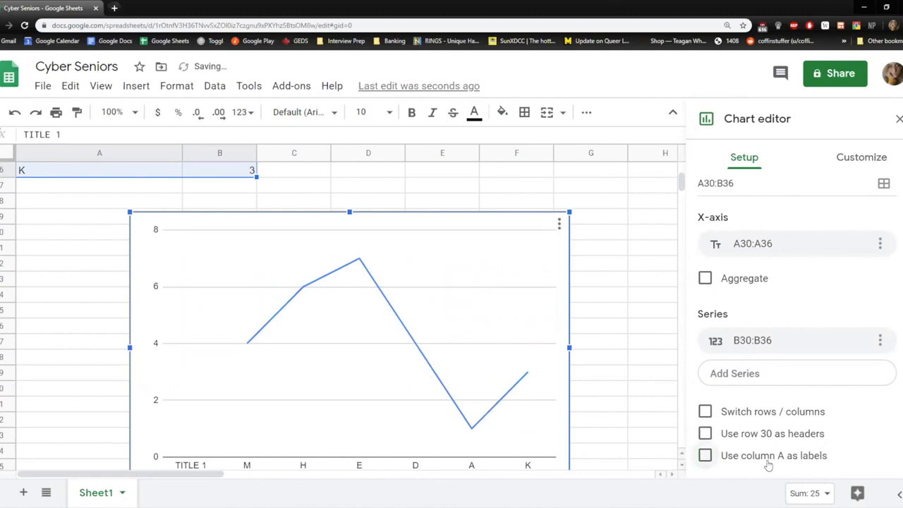
pyautogui.scroll(-1, 607, 405)
# Step: Compare the table's headings and column A letters with the labels along the chart's horizontal axis
pyautogui.scroll(4, 278, 300)
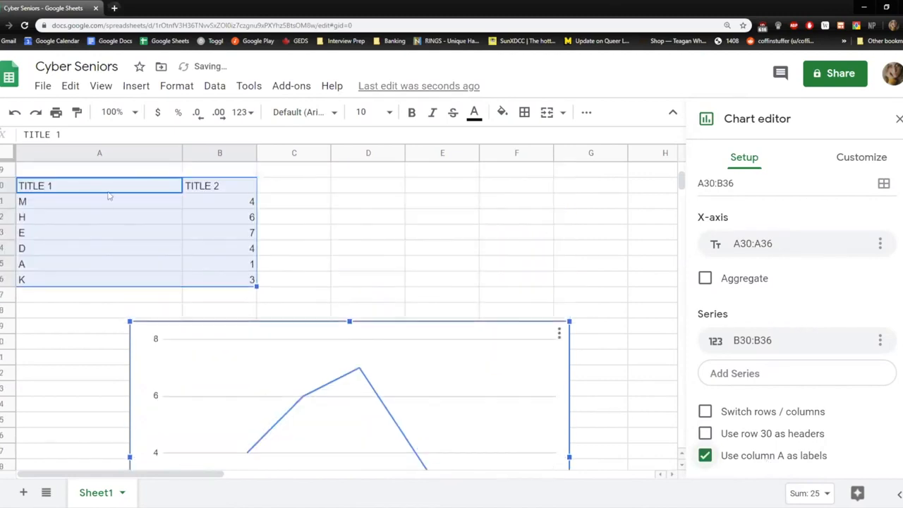
pyautogui.scroll(-3, 437, 233)
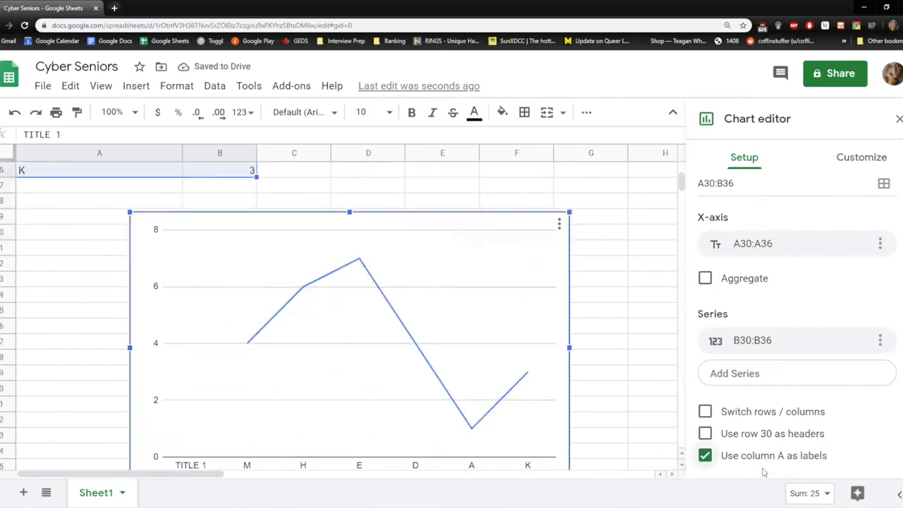
pyautogui.scroll(3, 589, 363)
pyautogui.scroll(-1, 583, 362)
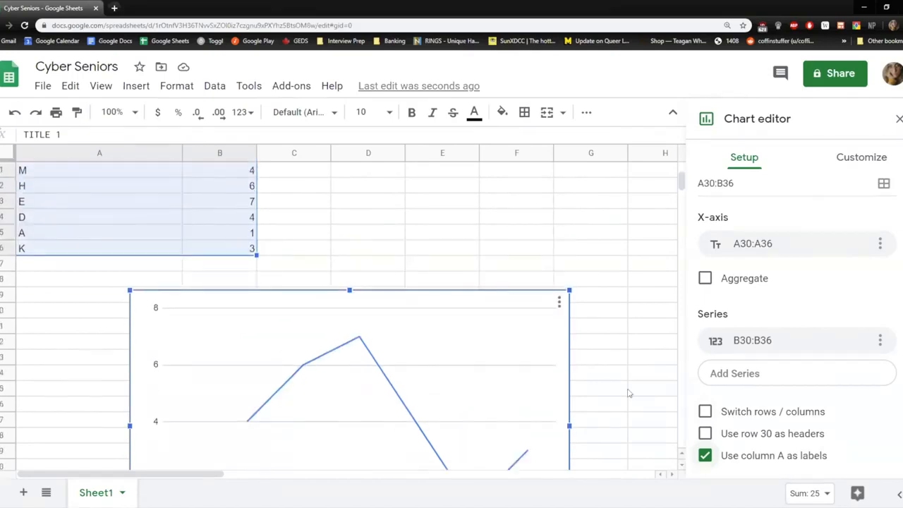
pyautogui.scroll(-2, 635, 397)
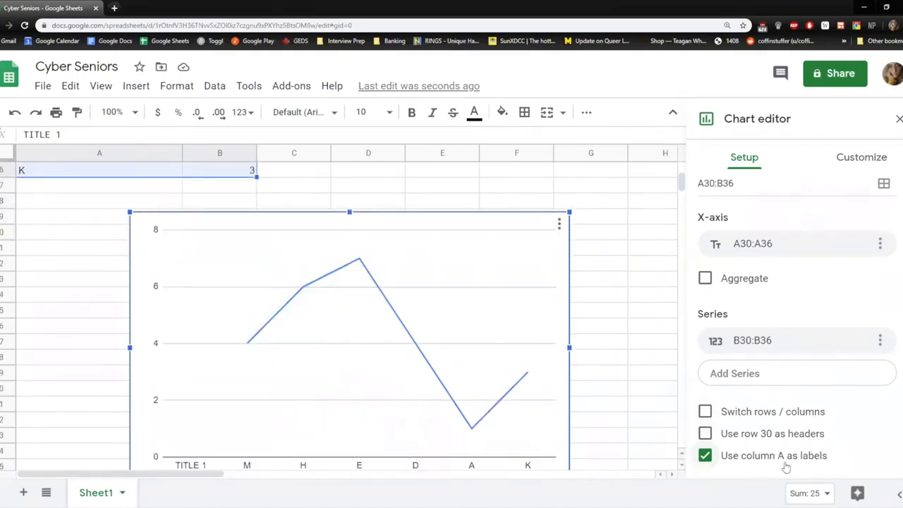
pyautogui.scroll(4, 464, 334)
pyautogui.scroll(-1, 423, 258)
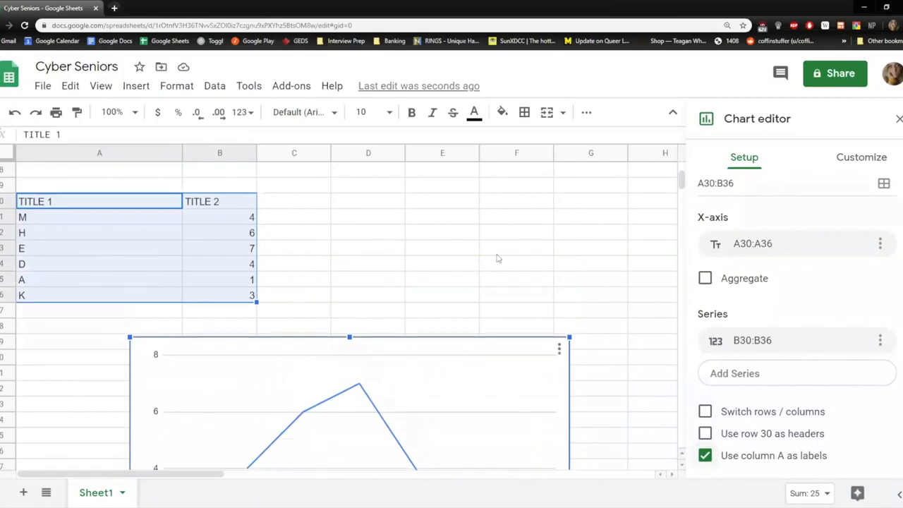
pyautogui.scroll(-4, 497, 258)
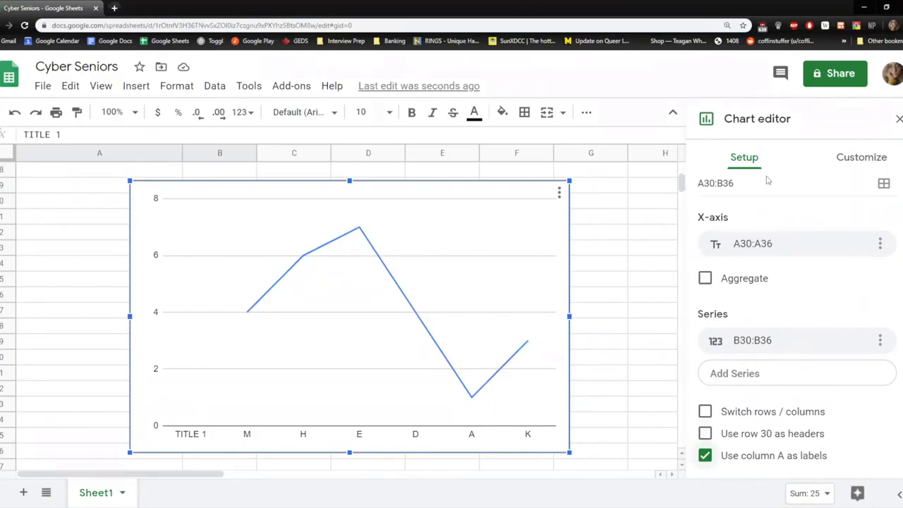
# Step: Review the chart's customization options for chart style, chart and axis titles, series and legend
pyautogui.click(856, 157)
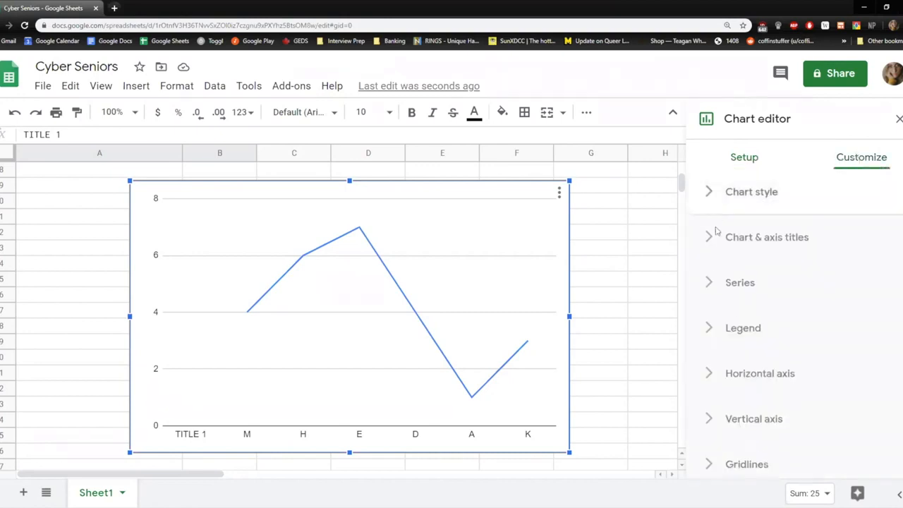
pyautogui.click(715, 194)
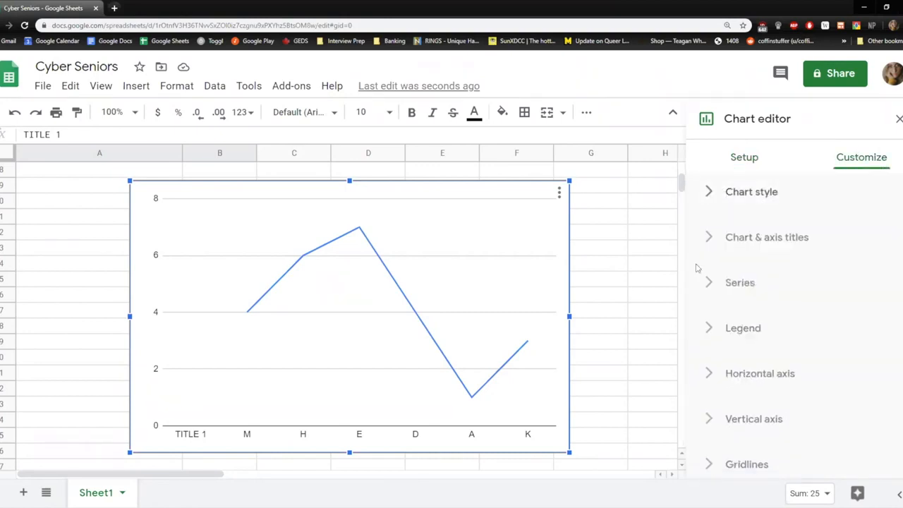
pyautogui.click(705, 246)
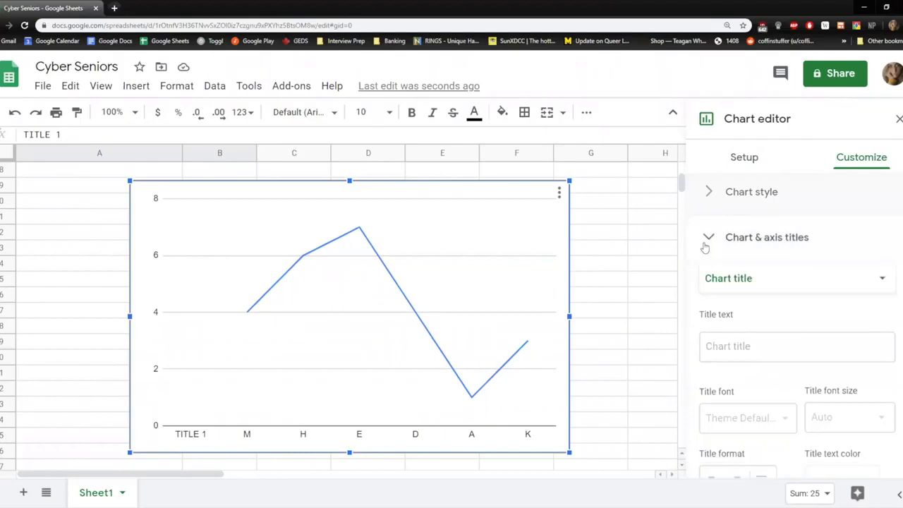
pyautogui.click(705, 246)
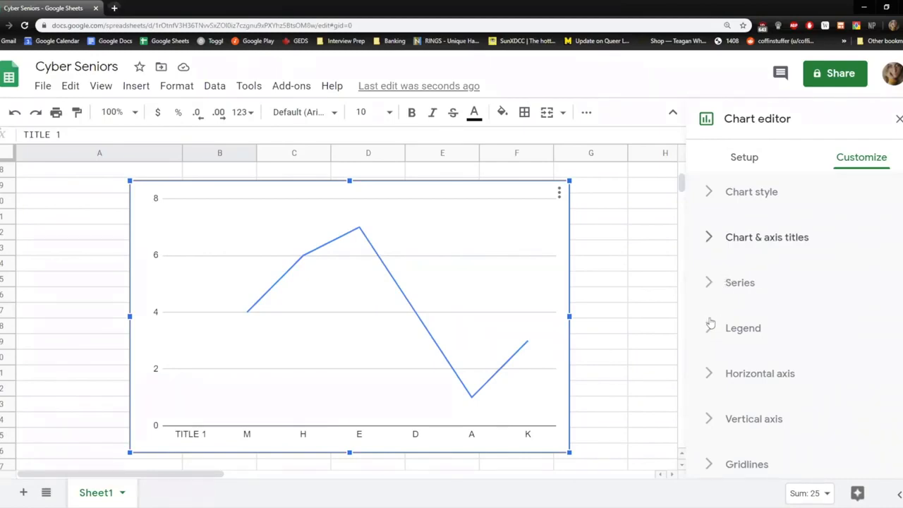
pyautogui.click(710, 286)
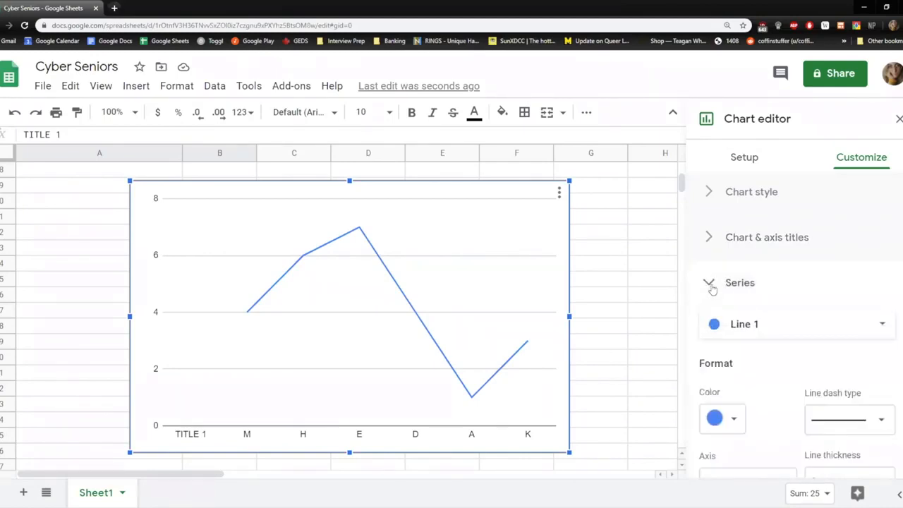
pyautogui.click(827, 330)
pyautogui.click(708, 285)
pyautogui.click(709, 286)
pyautogui.click(712, 331)
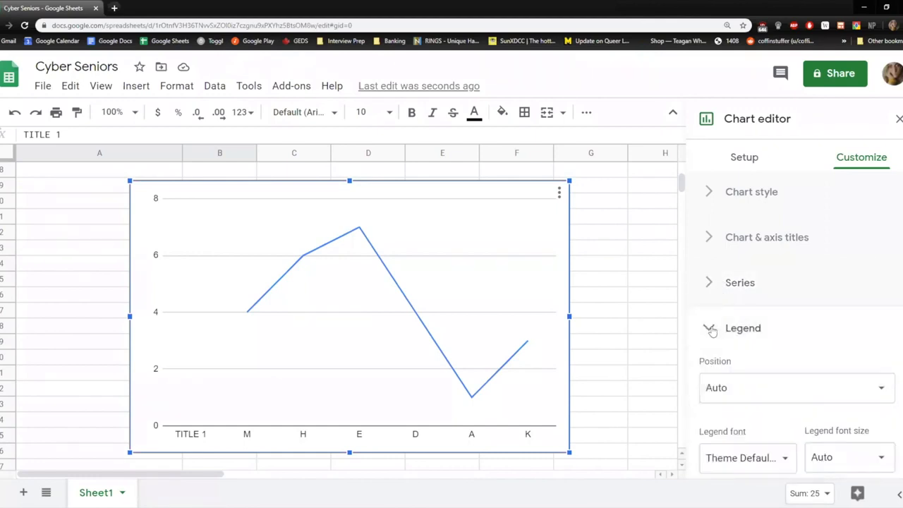
pyautogui.click(708, 326)
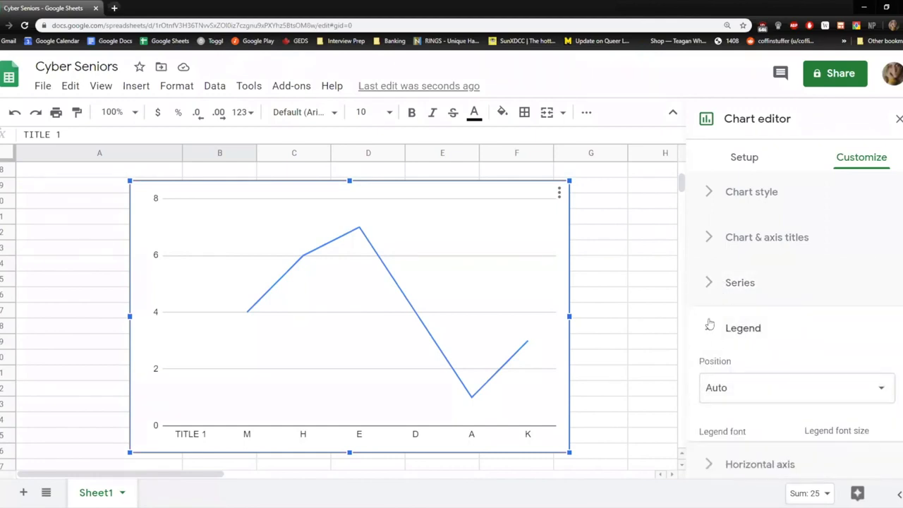
# Step: Review the chart's horizontal axis and gridline customization options
pyautogui.scroll(-2, 686, 319)
pyautogui.scroll(-1, 687, 320)
pyautogui.click(723, 362)
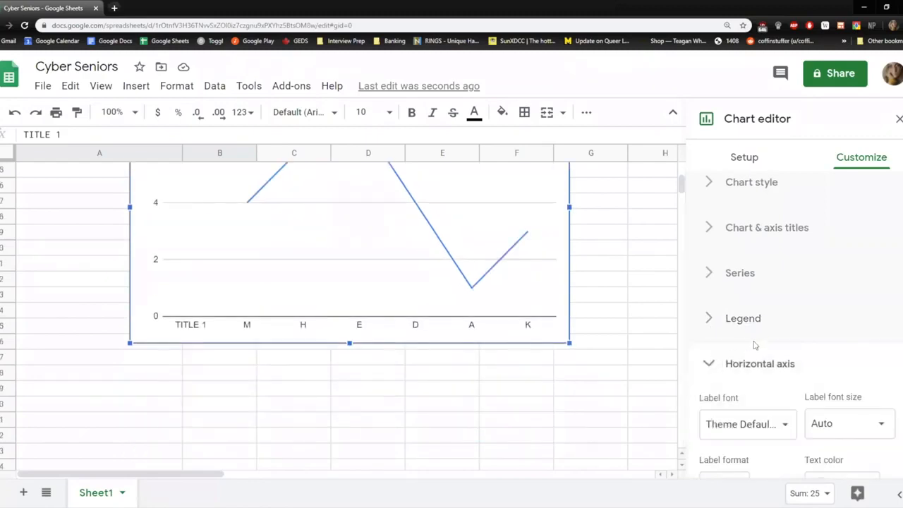
pyautogui.scroll(1, 772, 317)
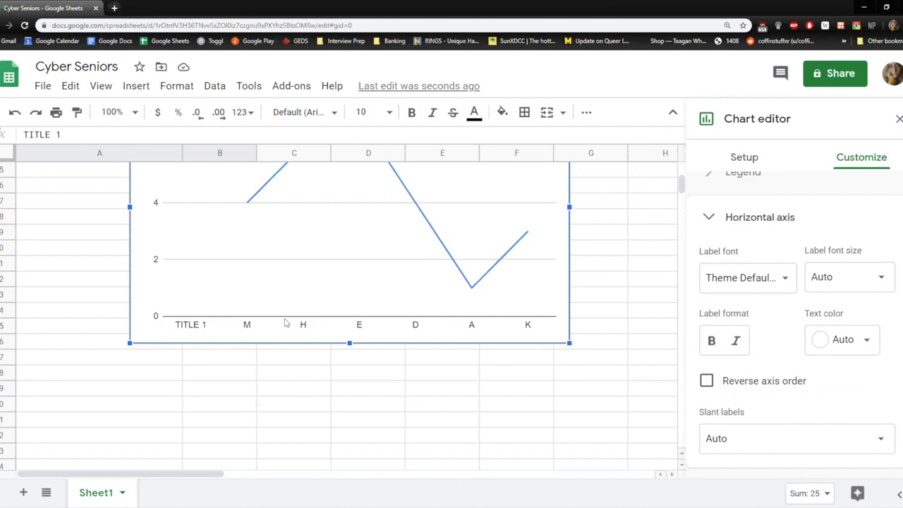
pyautogui.click(734, 218)
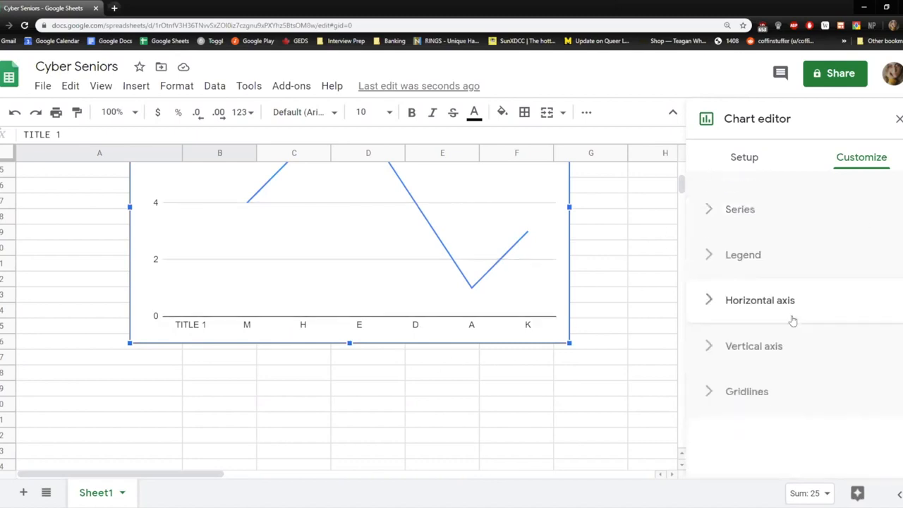
pyautogui.click(716, 448)
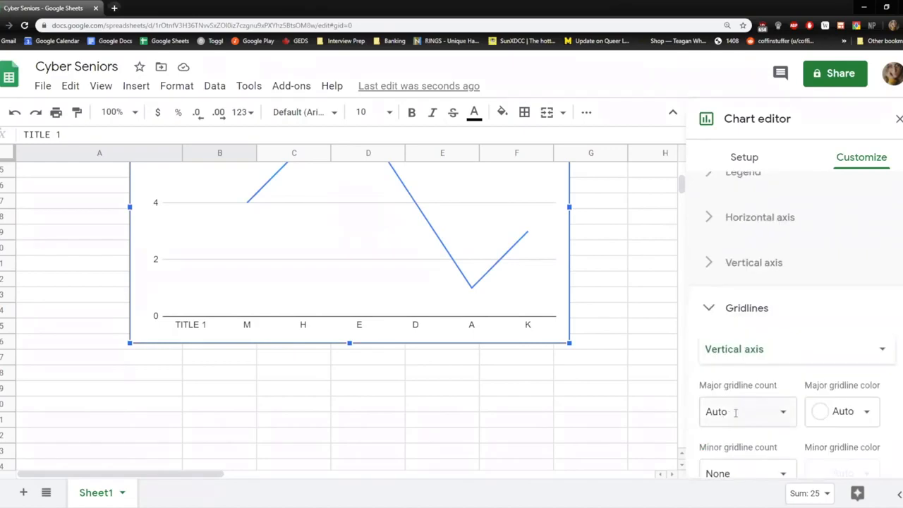
pyautogui.click(752, 308)
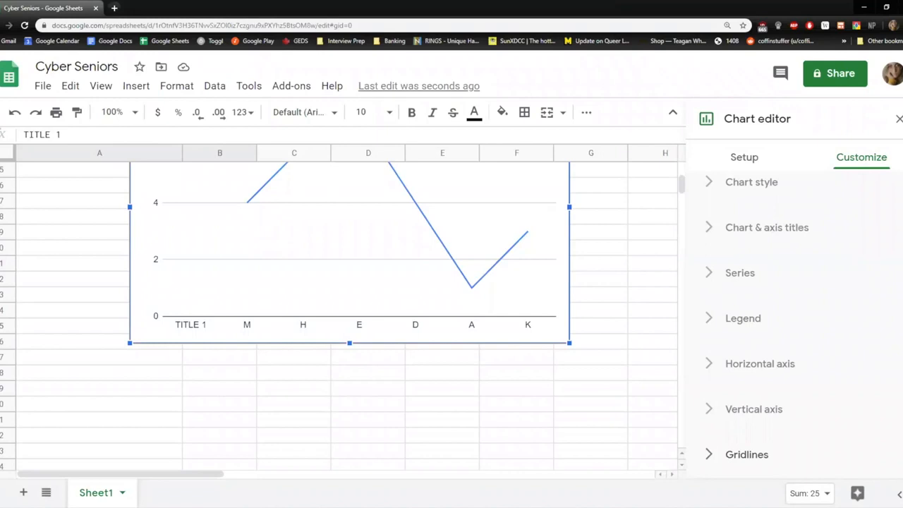
# Step: Leave the chart editing and select the whole table from the TITLE 1 heading to the last value under TITLE 2
pyautogui.click(554, 409)
pyautogui.scroll(5, 564, 381)
pyautogui.scroll(-4, 609, 365)
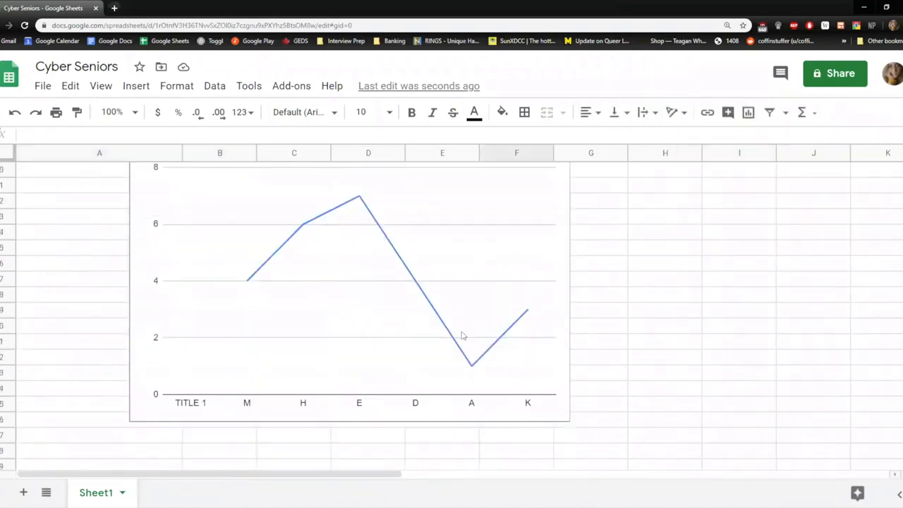
pyautogui.scroll(-4, 462, 335)
pyautogui.click(276, 324)
pyautogui.scroll(8, 276, 325)
pyautogui.click(55, 295)
pyautogui.moveTo(42, 281); pyautogui.dragTo(234, 381)
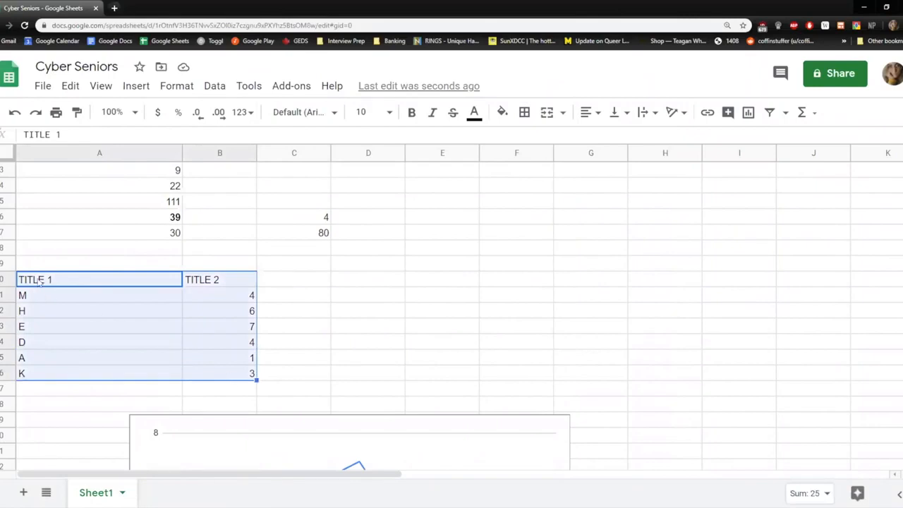
pyautogui.click(44, 281)
pyautogui.keyDown('shift'); pyautogui.click(234, 378); pyautogui.keyUp('shift')
# Step: Review the items that can be inserted, including charts, images, drawings, forms, functions and comments, and close the list without inserting anything
pyautogui.click(138, 87)
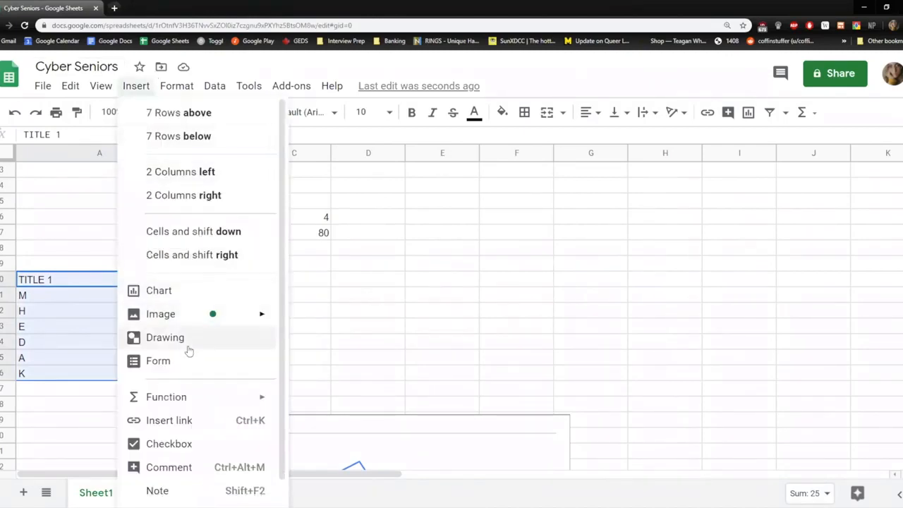
pyautogui.scroll(-1, 198, 352)
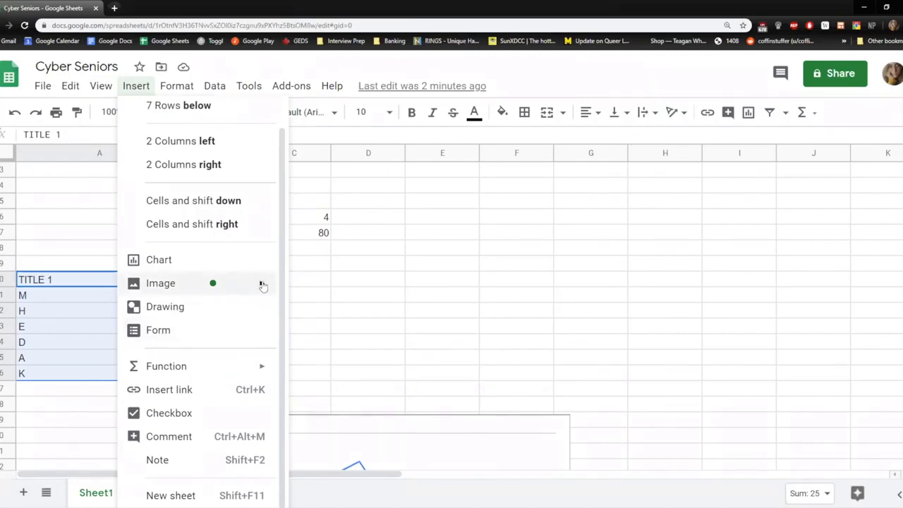
pyautogui.moveTo(272, 283)
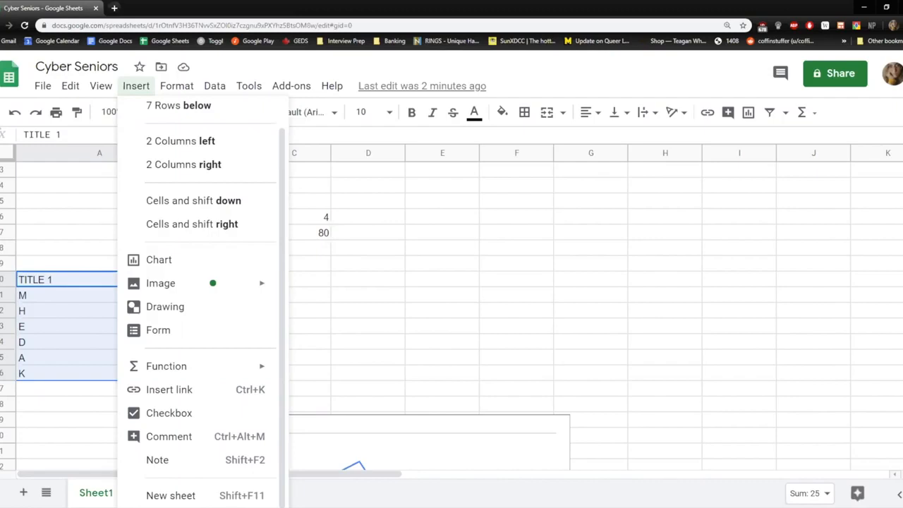
pyautogui.hotkey('alt', 'Tab')
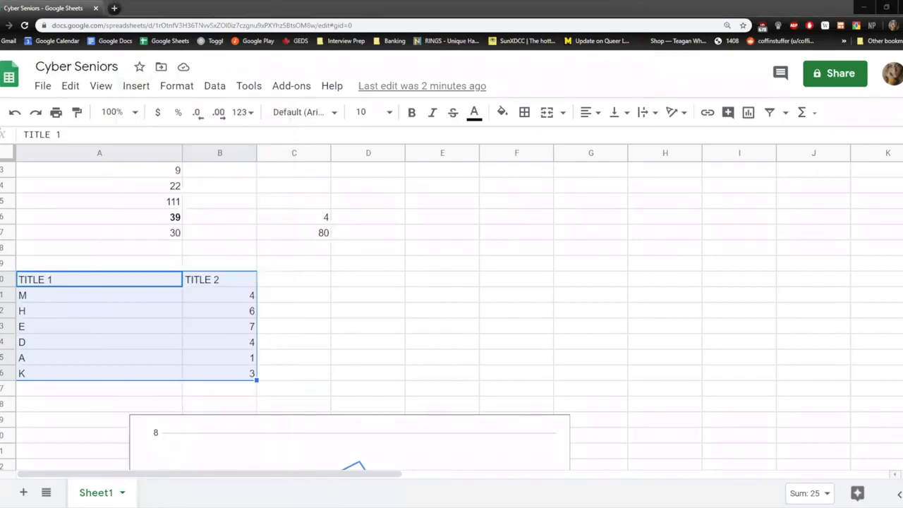
pyautogui.click(383, 295)
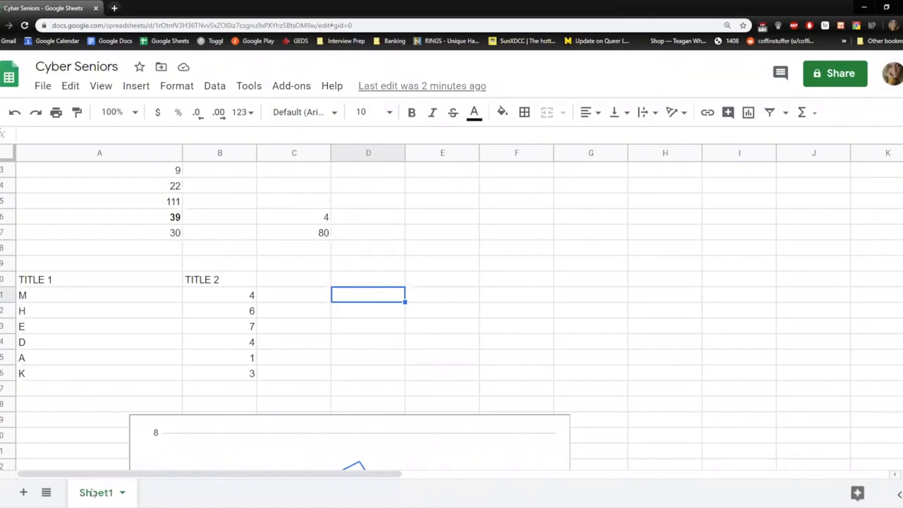
# Step: Add a second blank sheet to the spreadsheet and return to the data and chart on Sheet1
pyautogui.click(24, 493)
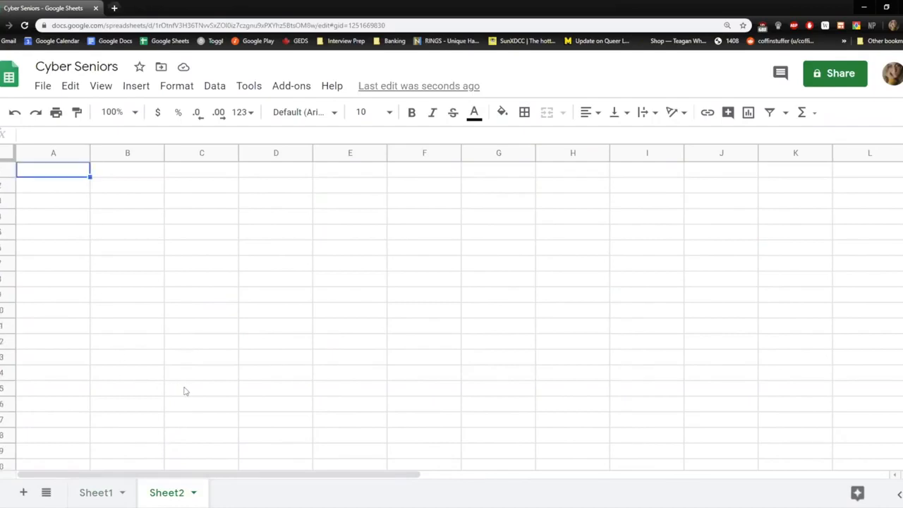
pyautogui.click(96, 495)
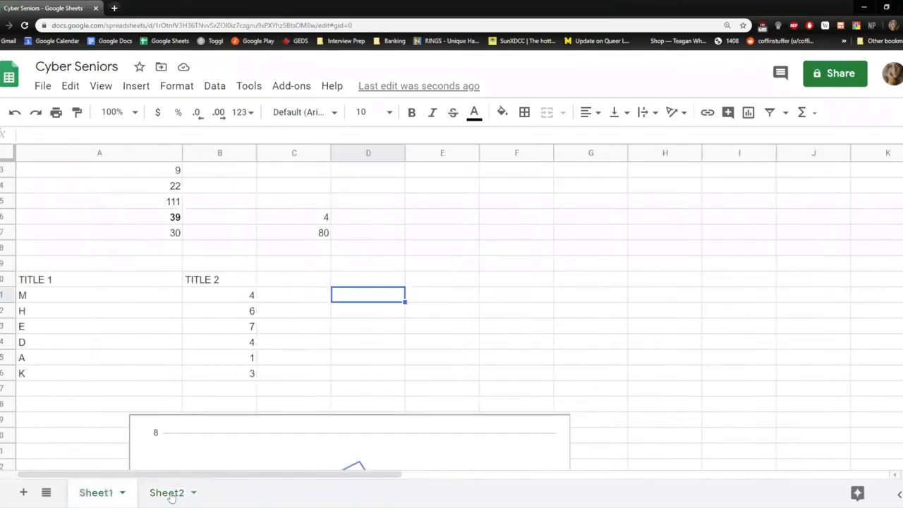
pyautogui.scroll(-12, 228, 375)
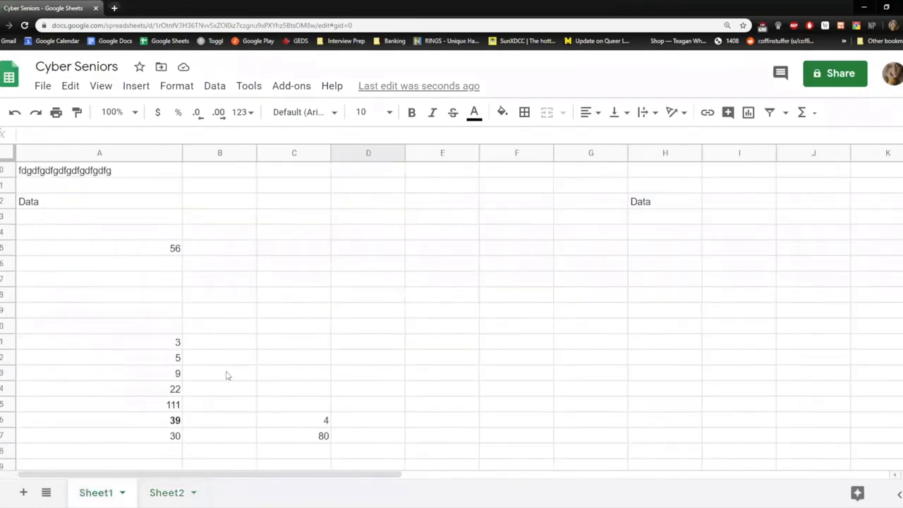
pyautogui.click(83, 418)
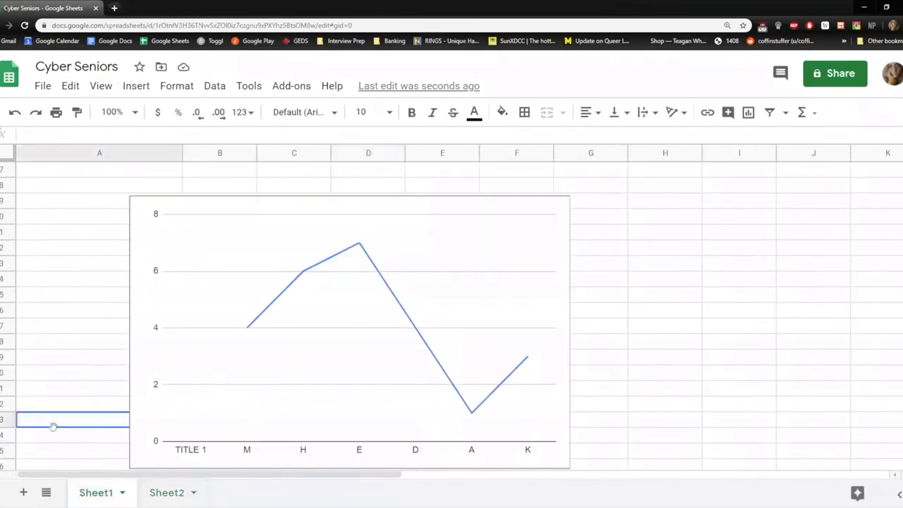
# Step: Rename Sheet1 as CS and check the list of all sheets
pyautogui.doubleClick(92, 496)
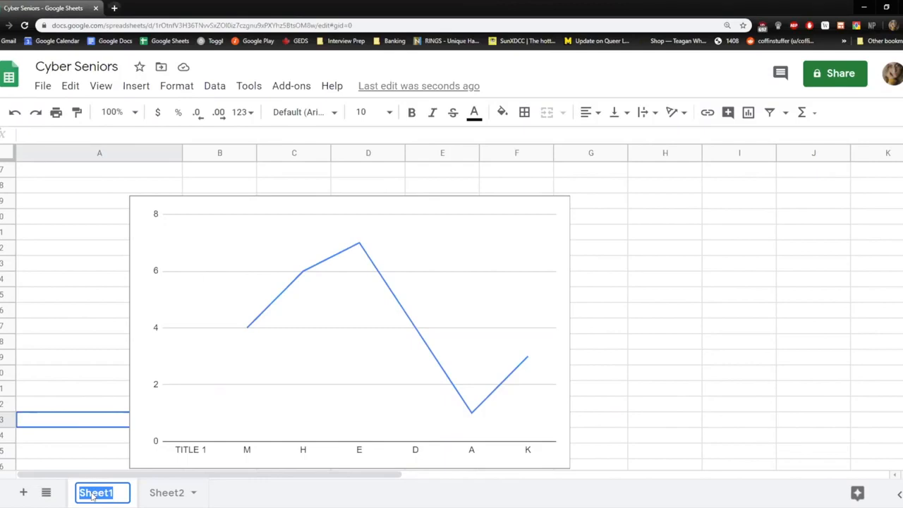
pyautogui.write('CS')
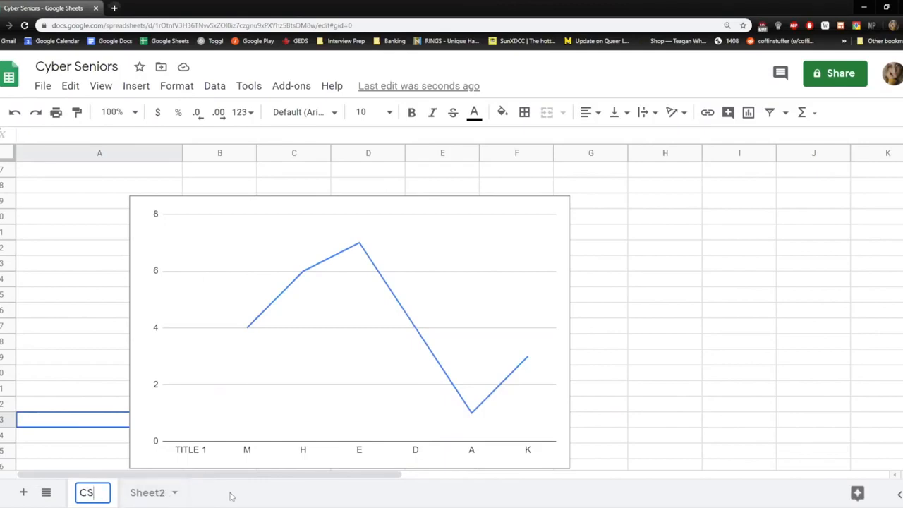
pyautogui.press('Return')
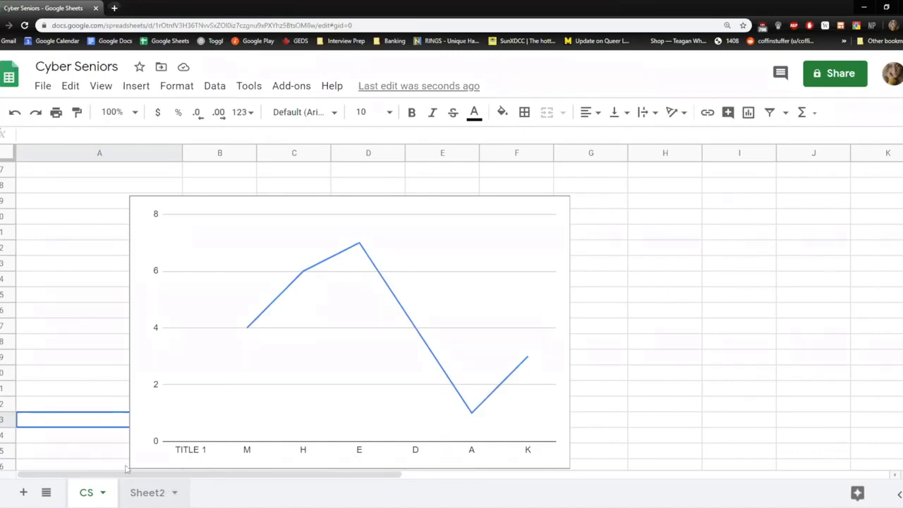
pyautogui.click(47, 493)
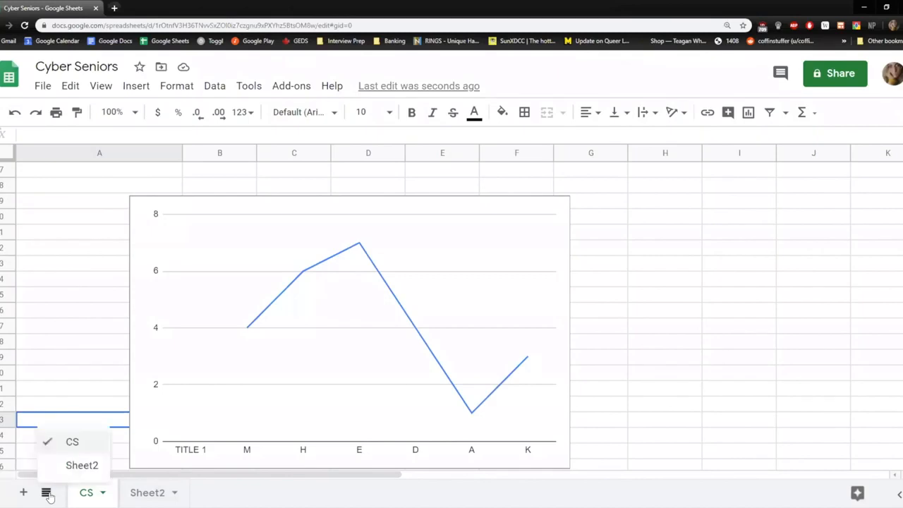
pyautogui.click(47, 494)
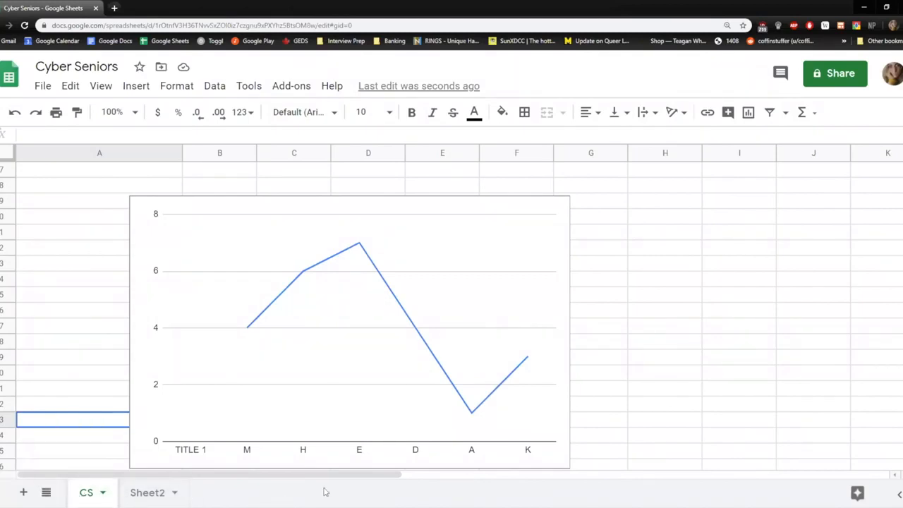
# Step: Add 17 more blank sheets to the spreadsheet
pyautogui.doubleClick(24, 492)
pyautogui.click(23, 493)
pyautogui.click(23, 493)
pyautogui.click(23, 492)
pyautogui.click(23, 492)
pyautogui.click(23, 493)
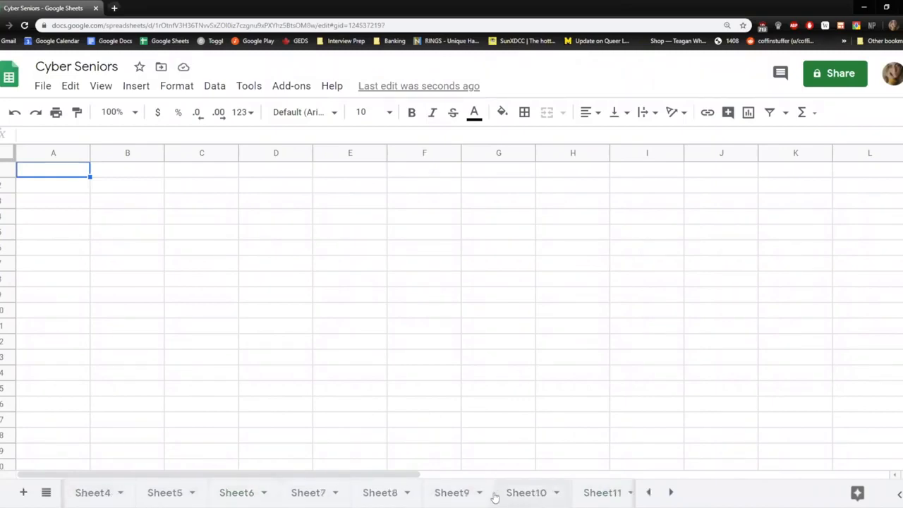
# Step: Look through the row of sheet tabs from the CS sheet to the far end and back
pyautogui.click(649, 493)
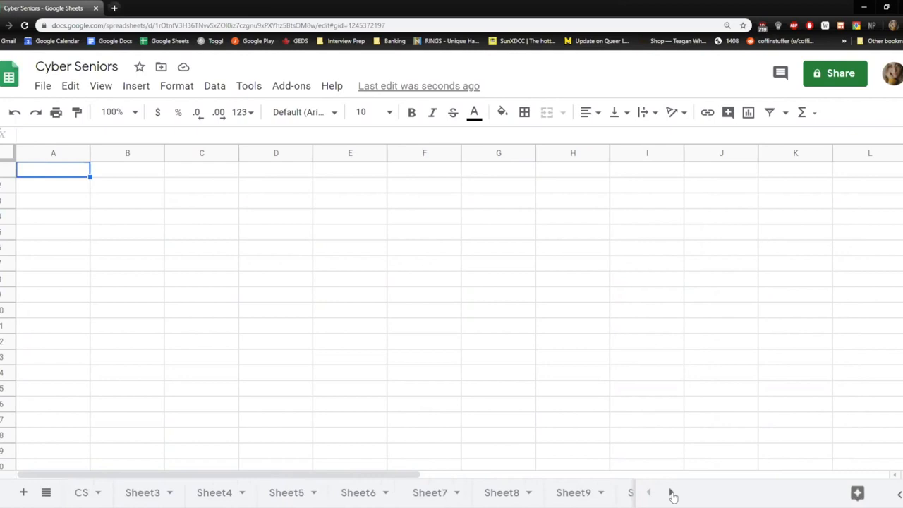
pyautogui.click(671, 493)
pyautogui.click(671, 493)
pyautogui.click(648, 493)
pyautogui.click(648, 493)
pyautogui.click(648, 493)
pyautogui.click(671, 493)
pyautogui.click(671, 493)
pyautogui.click(670, 493)
pyautogui.click(648, 493)
pyautogui.click(648, 493)
pyautogui.click(671, 493)
pyautogui.click(671, 493)
pyautogui.click(671, 493)
pyautogui.click(648, 493)
pyautogui.click(648, 493)
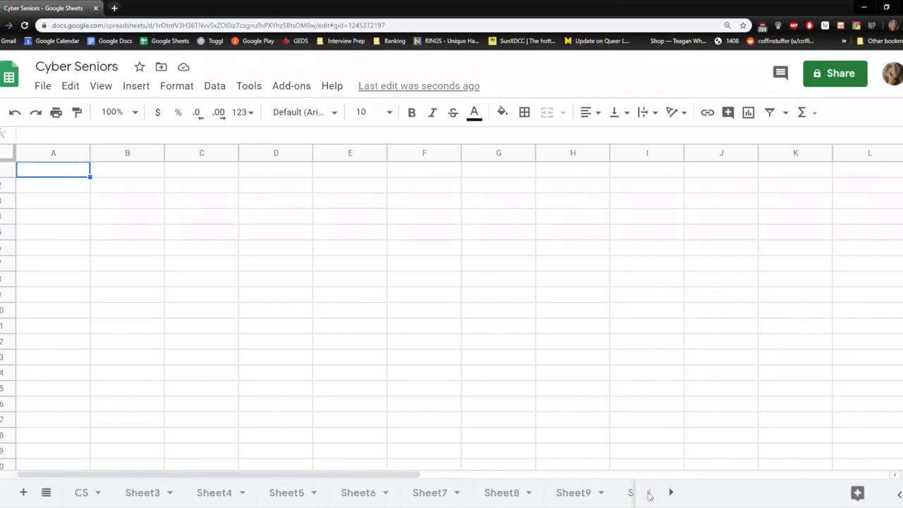
# Step: Browse the full list of sheets and switch to one of the blank sheets from it
pyautogui.click(45, 496)
pyautogui.scroll(1, 125, 402)
pyautogui.scroll(5, 124, 402)
pyautogui.scroll(-4, 125, 409)
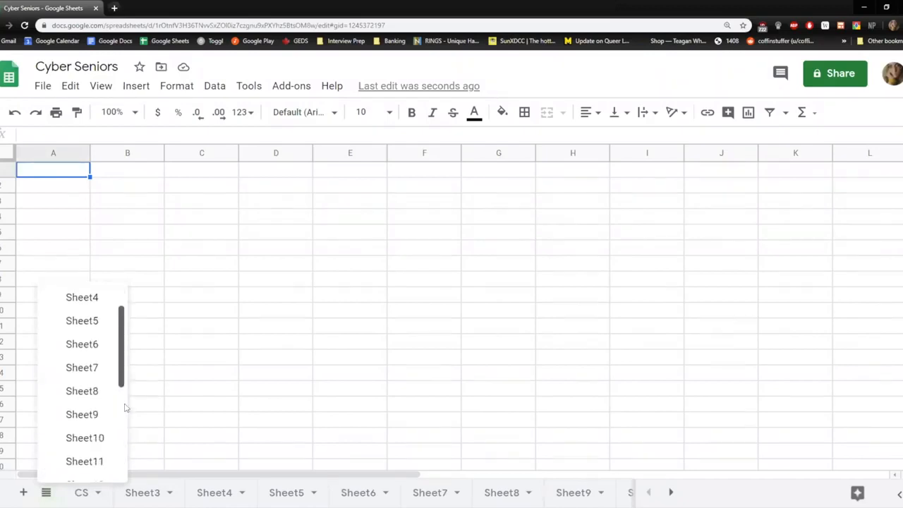
pyautogui.scroll(-3, 122, 462)
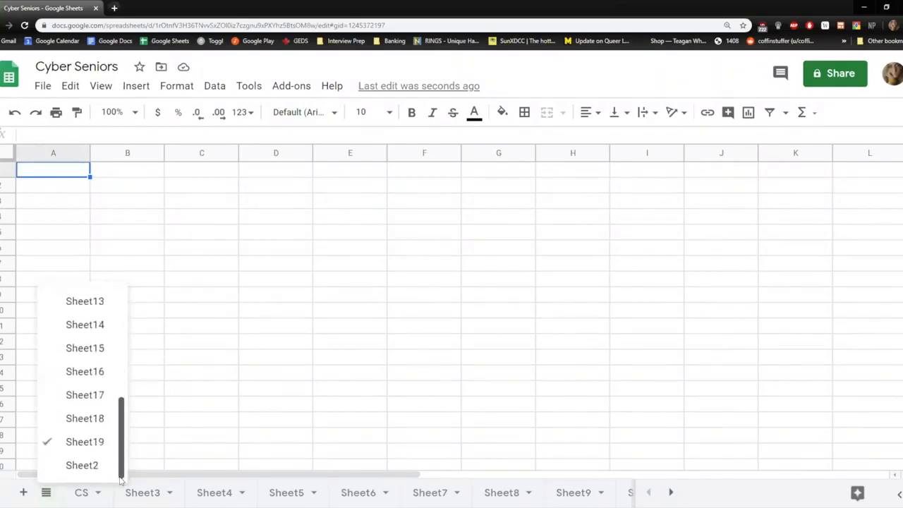
pyautogui.click(98, 381)
# Step: Look along the sheet tabs again and return to the beginning of the row
pyautogui.click(670, 492)
pyautogui.click(650, 494)
pyautogui.click(670, 492)
pyautogui.click(649, 494)
pyautogui.click(649, 494)
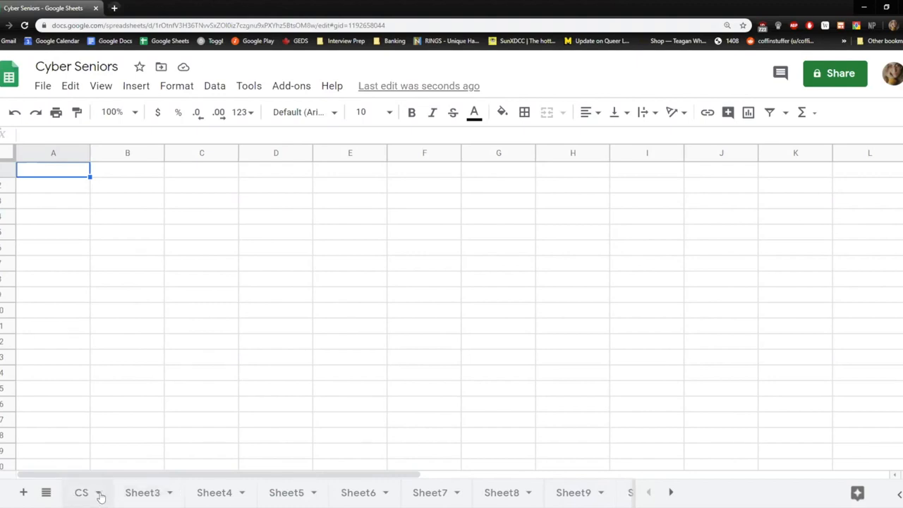
# Step: Change the color of Sheet3's tab to yellow and switch to the CS sheet to view it
pyautogui.click(168, 493)
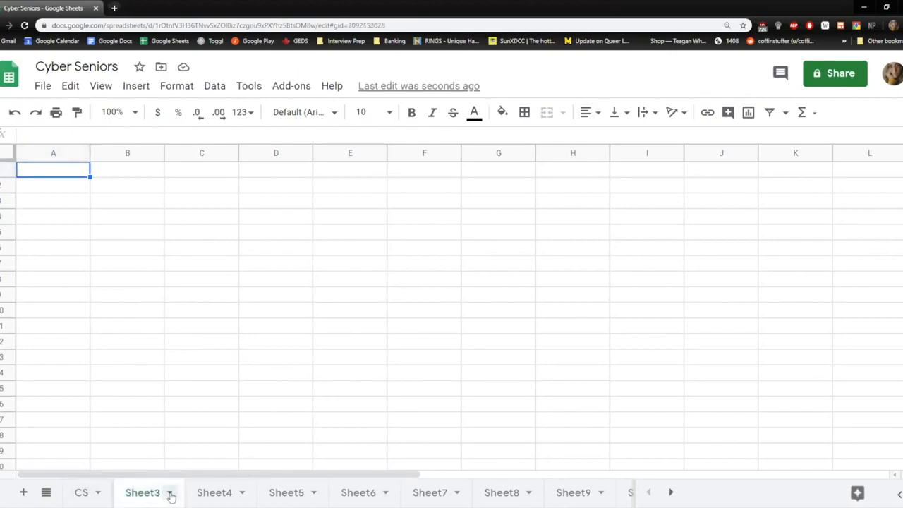
pyautogui.click(170, 493)
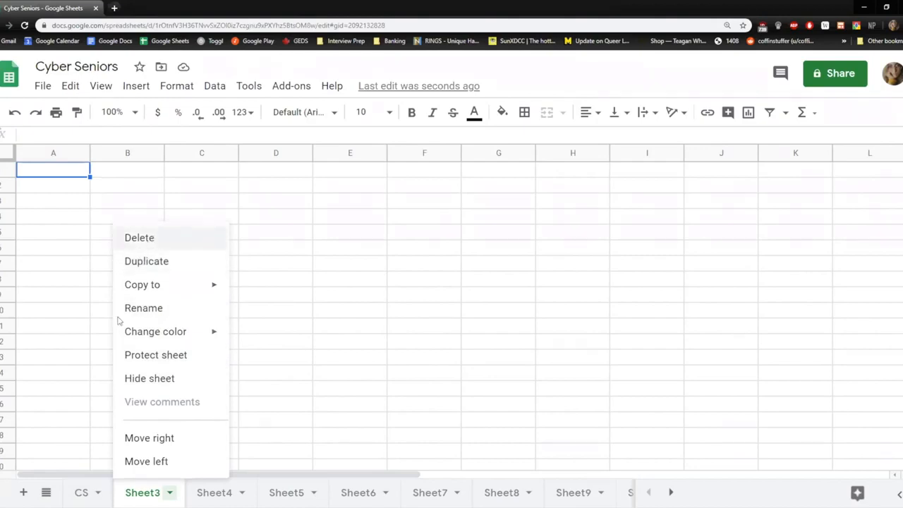
pyautogui.moveTo(216, 337)
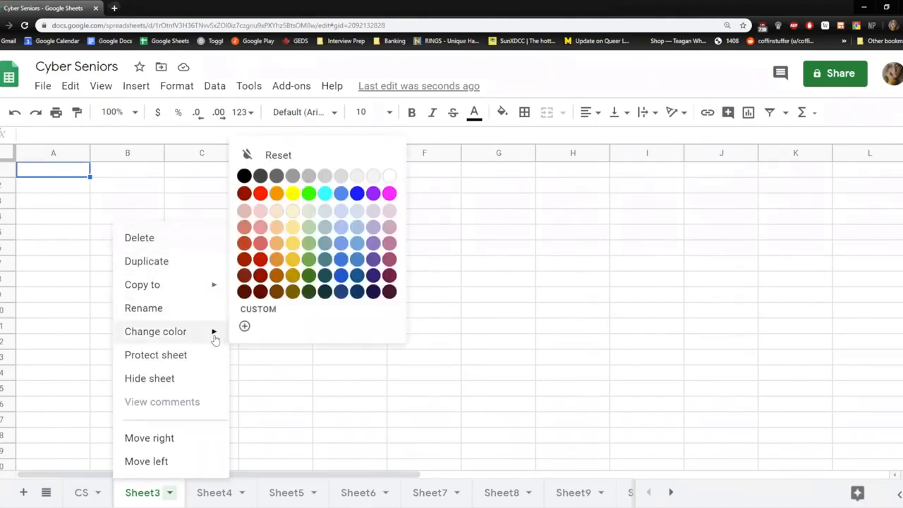
pyautogui.click(297, 199)
pyautogui.click(293, 283)
pyautogui.click(83, 492)
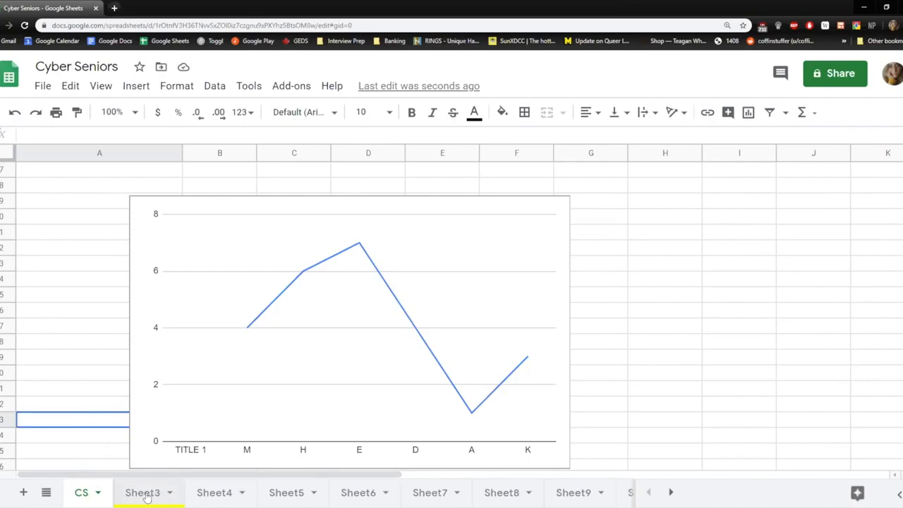
# Step: Copy Sheet3 to a new spreadsheet, open the copy for a look, and return to the Cyber Seniors spreadsheet
pyautogui.click(169, 495)
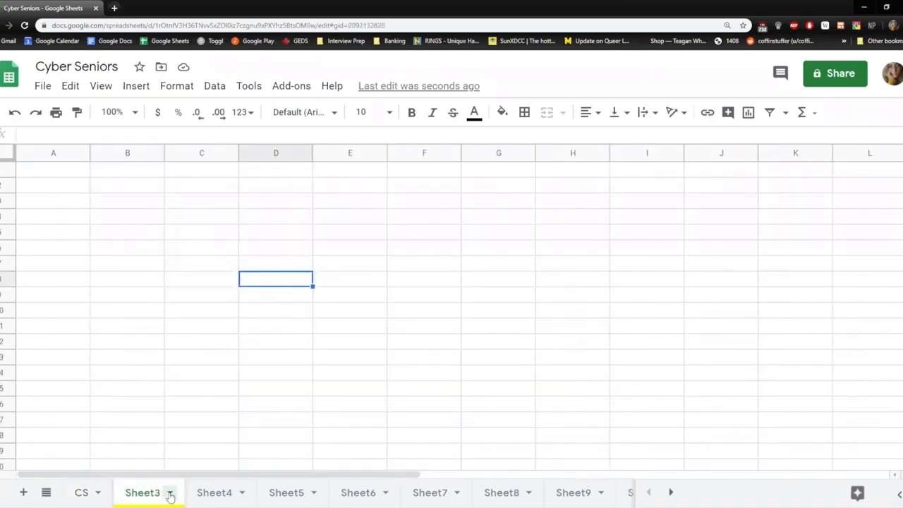
pyautogui.click(169, 493)
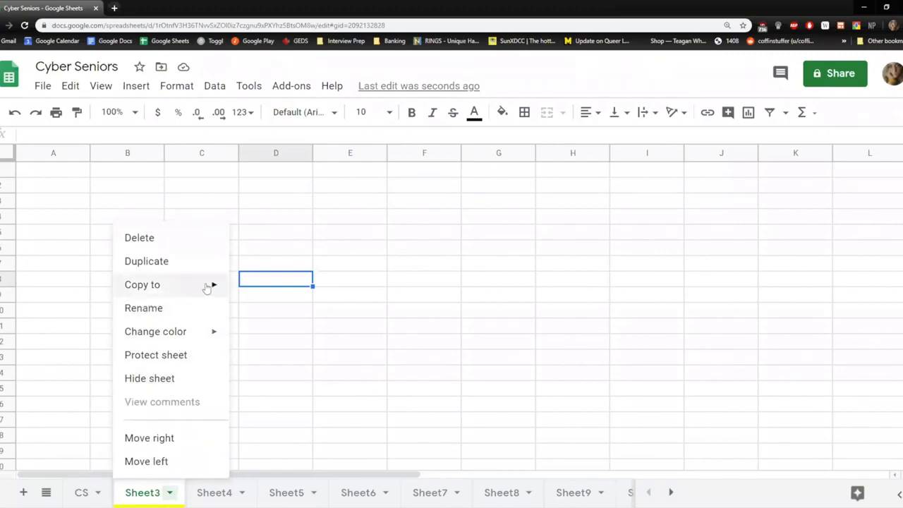
pyautogui.moveTo(208, 287)
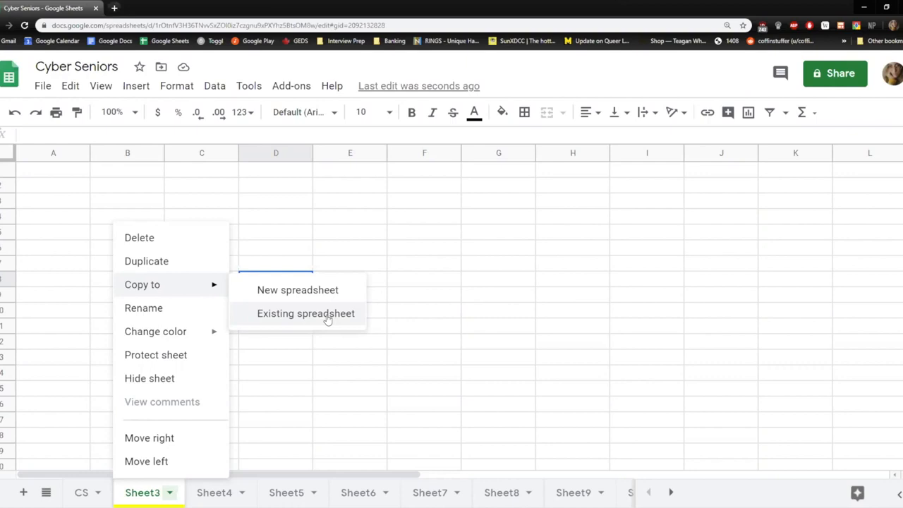
pyautogui.click(285, 292)
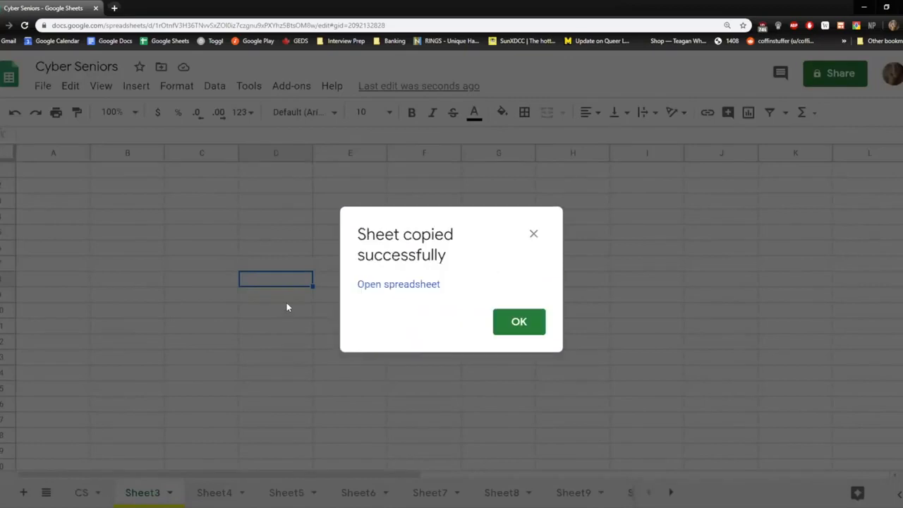
pyautogui.click(393, 295)
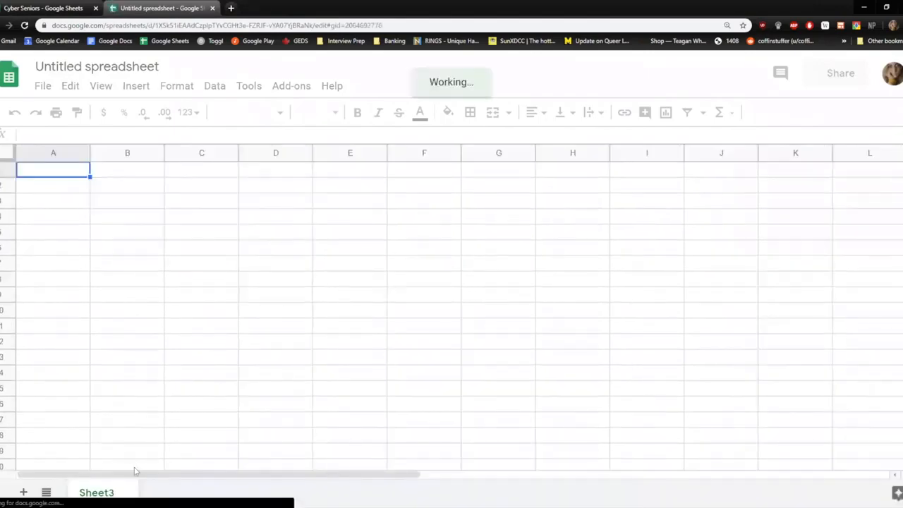
pyautogui.click(214, 9)
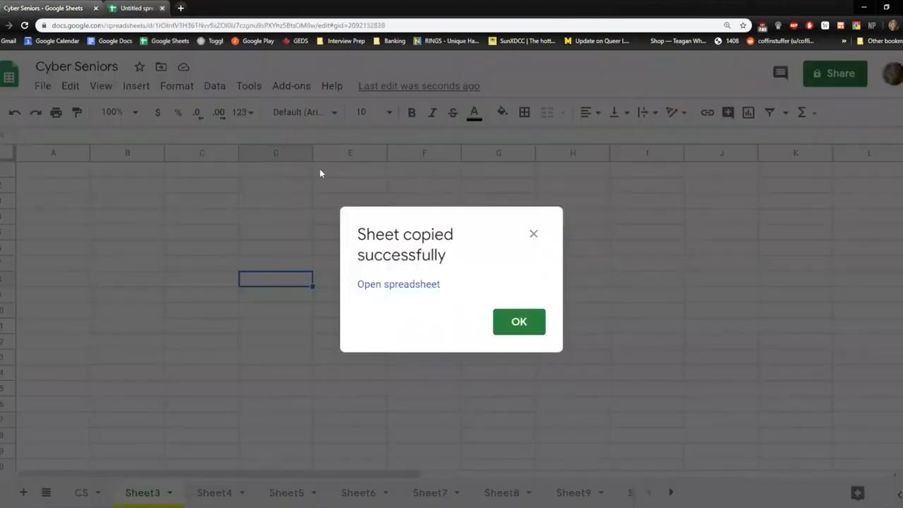
pyautogui.click(518, 321)
# Step: Move Sheet3 one place right in the sheet order, and move it two places left so it precedes CS
pyautogui.click(169, 493)
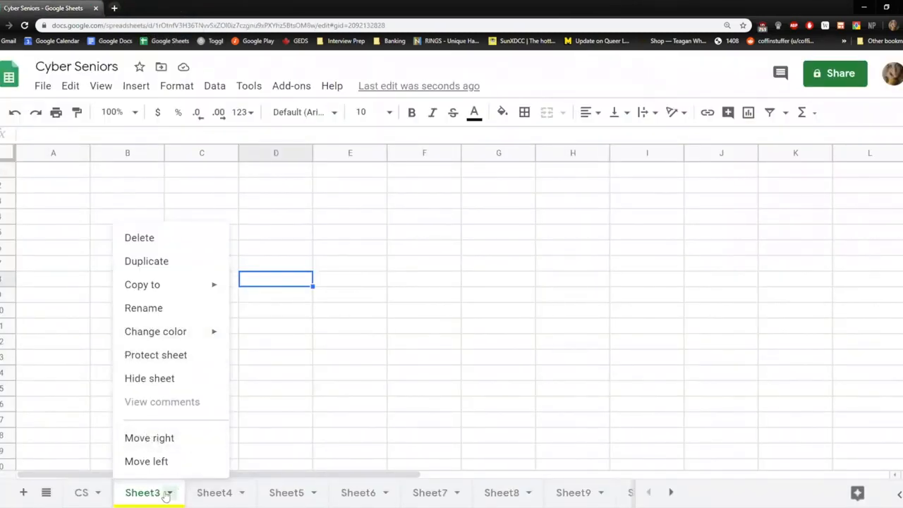
pyautogui.moveTo(144, 496)
pyautogui.mouseDown()
pyautogui.moveTo(160, 494)
pyautogui.moveTo(136, 496)
pyautogui.moveTo(557, 494)
pyautogui.moveTo(133, 494)
pyautogui.moveTo(142, 494)
pyautogui.mouseUp()
pyautogui.rightClick(142, 494)
pyautogui.click(169, 494)
pyautogui.click(170, 493)
pyautogui.click(147, 439)
pyautogui.rightClick(204, 491)
pyautogui.click(220, 462)
pyautogui.rightClick(162, 495)
pyautogui.click(156, 463)
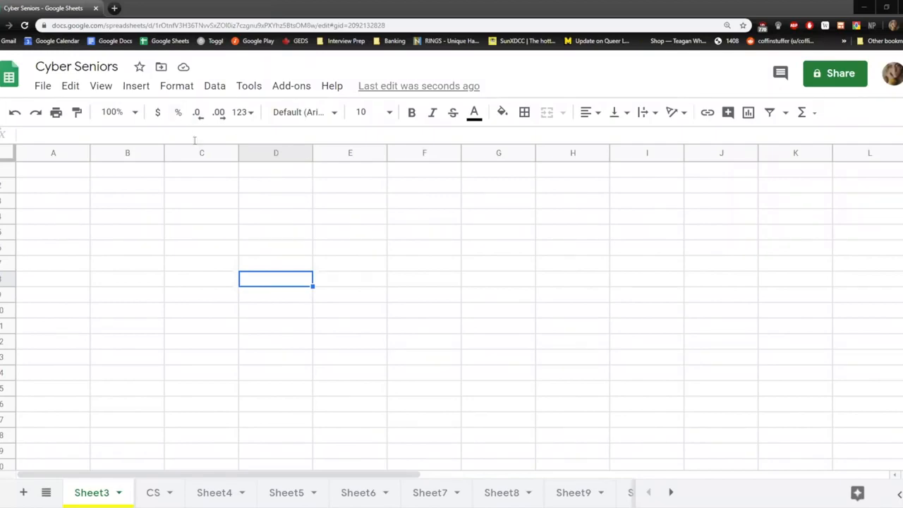
pyautogui.click(250, 93)
pyautogui.click(250, 91)
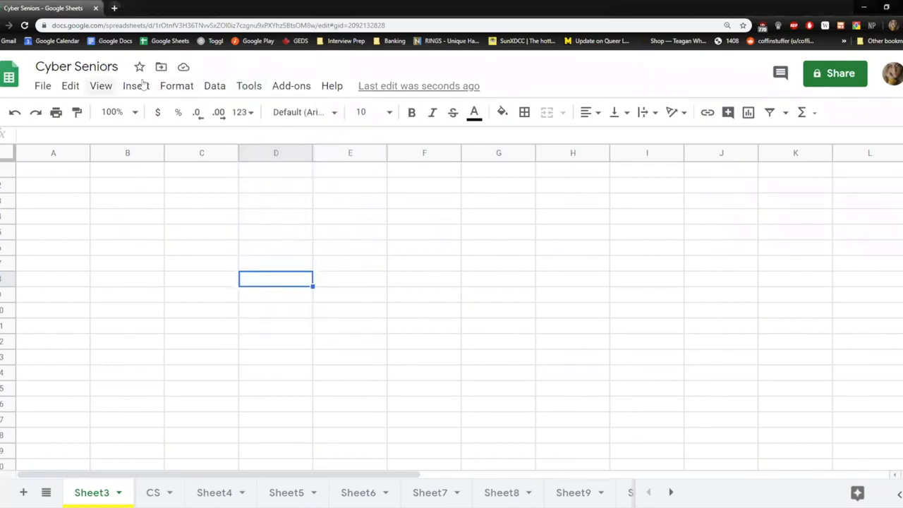
# Step: Start recording a new macro with absolute references and enter sdfsdf in cell D8 of Sheet3
pyautogui.click(244, 86)
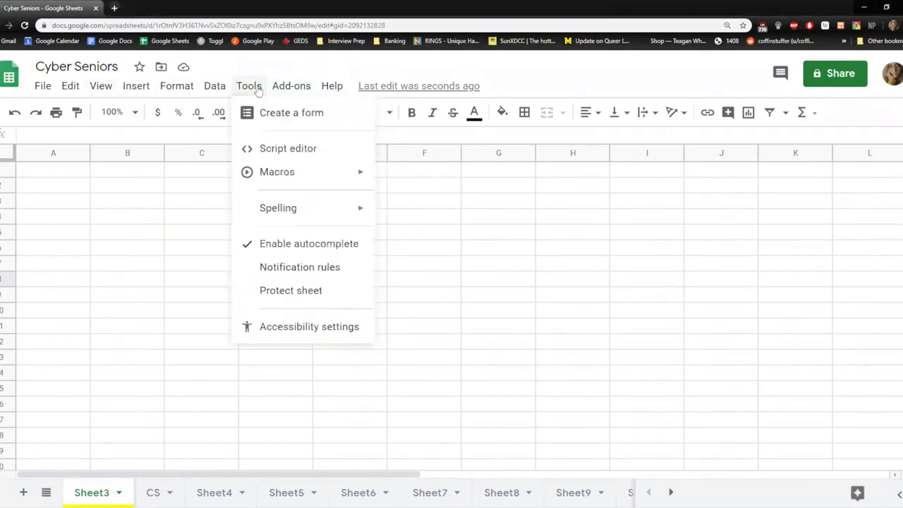
pyautogui.moveTo(265, 175)
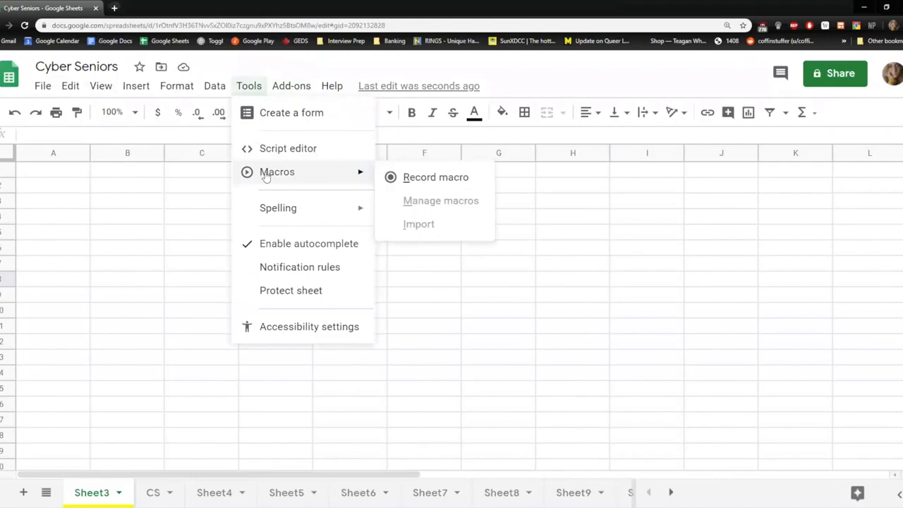
pyautogui.click(424, 185)
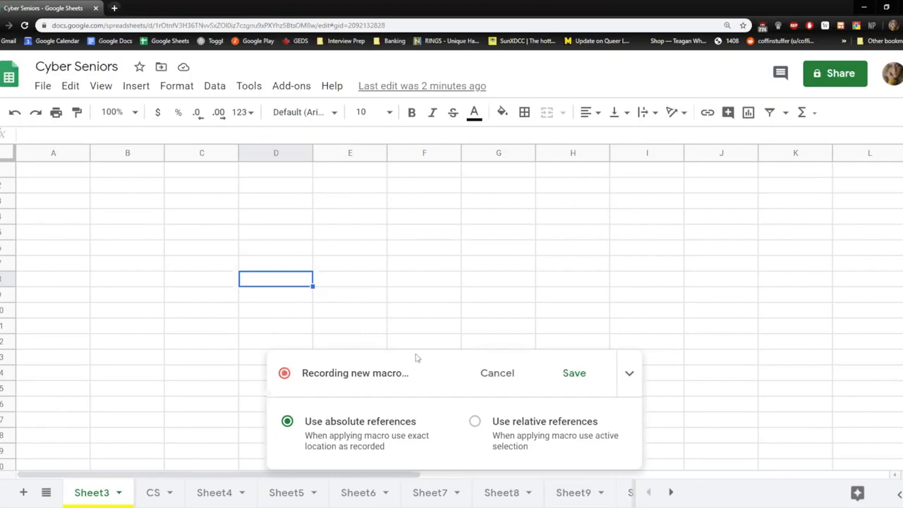
pyautogui.write('sdfsdf')
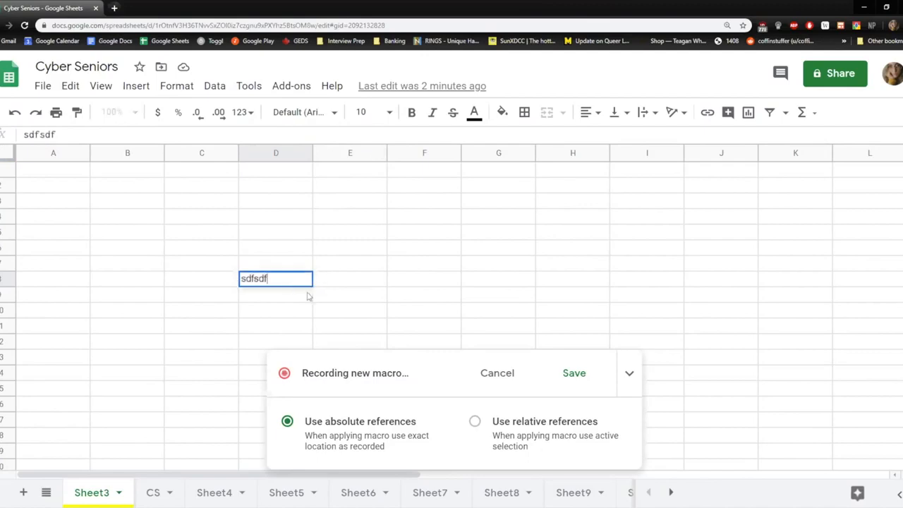
# Step: While recording, give cell D8 a magenta fill and bold text, and autofill it down to D9
pyautogui.click(503, 112)
pyautogui.click(653, 180)
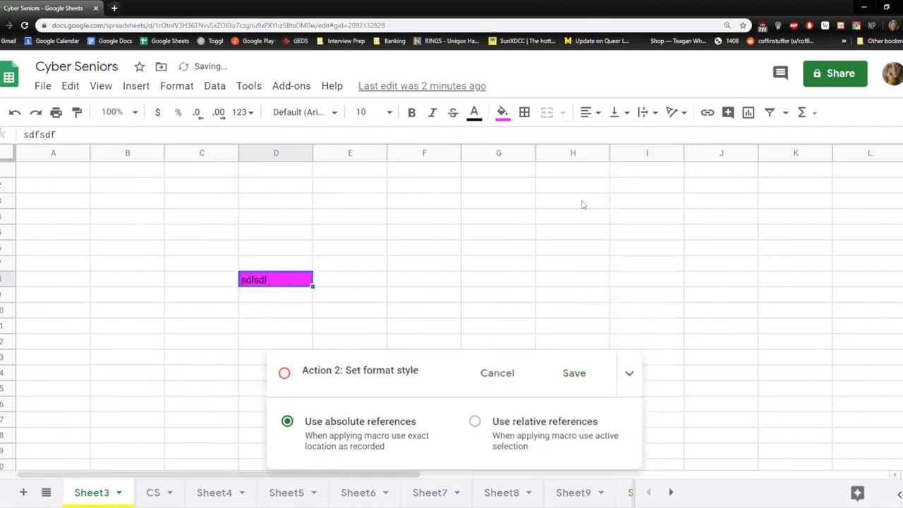
pyautogui.click(414, 117)
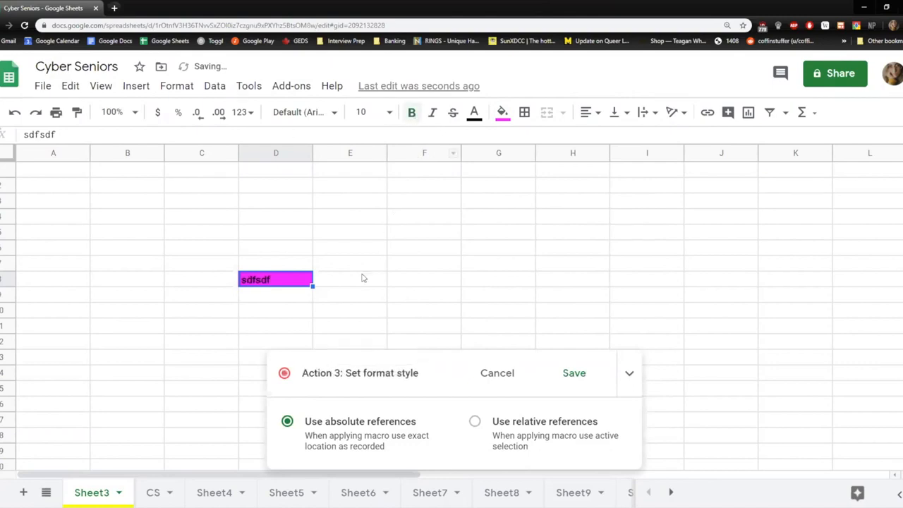
pyautogui.moveTo(312, 286); pyautogui.dragTo(314, 302)
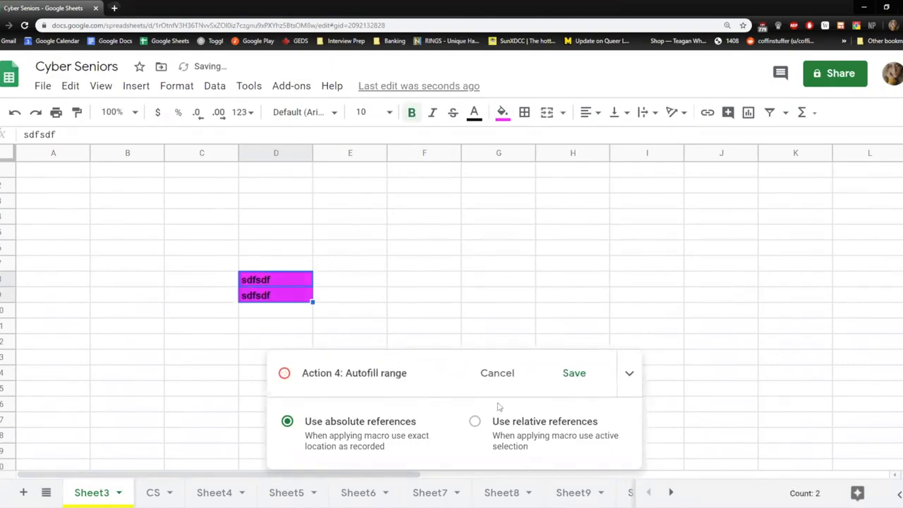
# Step: Finish the recording and save the macro under the name Demo without a shortcut number
pyautogui.click(574, 373)
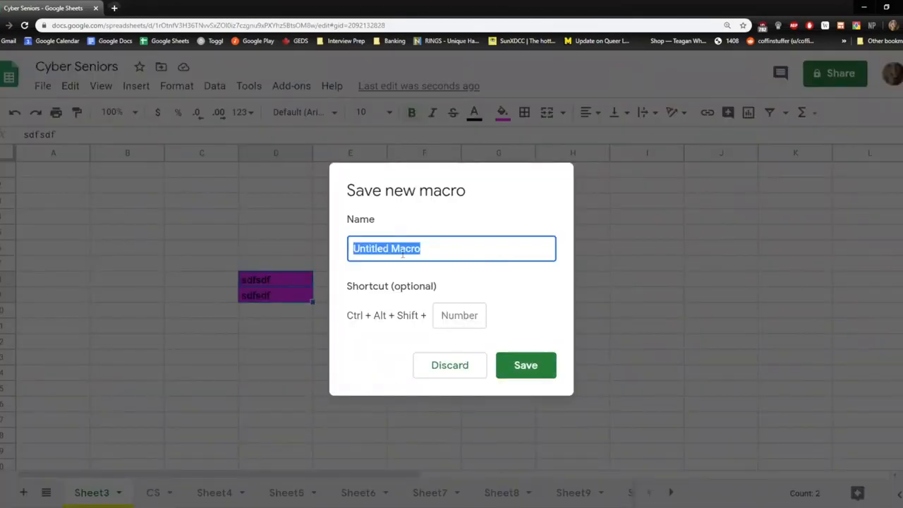
pyautogui.write('Demo')
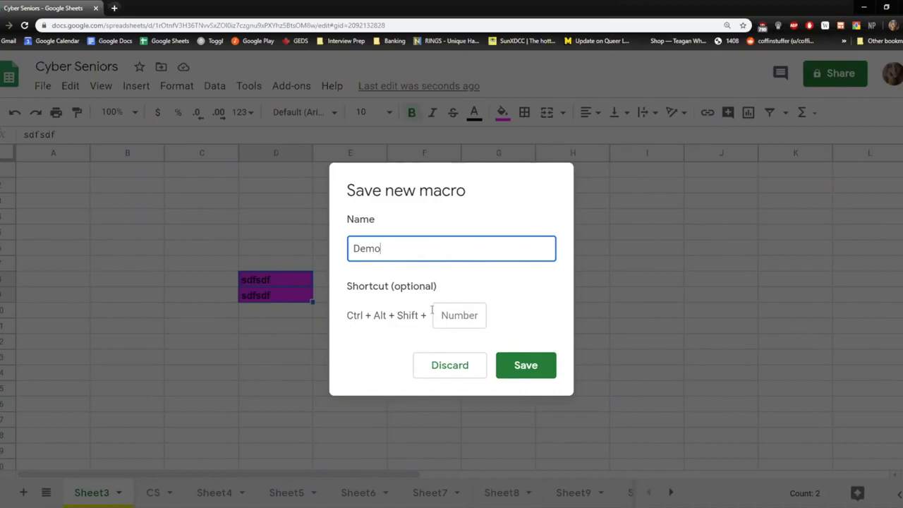
pyautogui.click(526, 367)
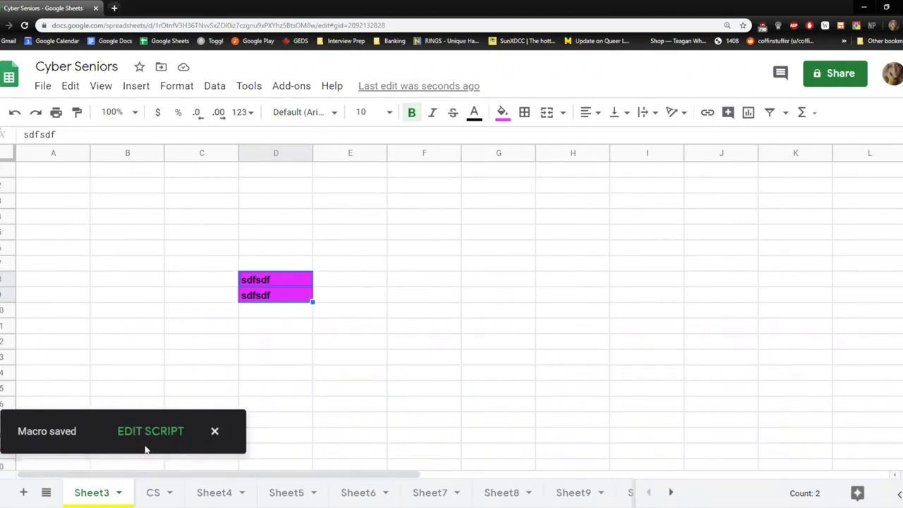
# Step: Look at the Demo macro among the managed macros, open its script briefly, and leave the macro management without changes
pyautogui.click(215, 87)
pyautogui.moveTo(252, 89)
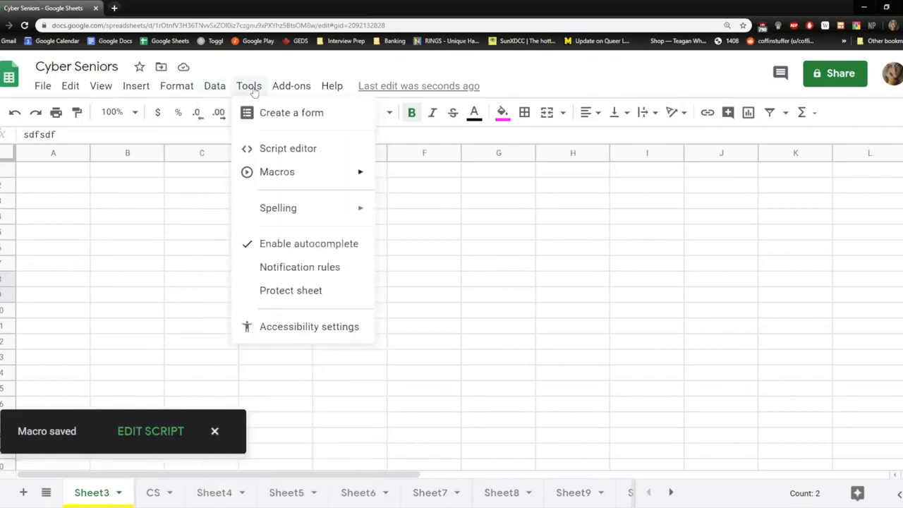
pyautogui.moveTo(307, 173)
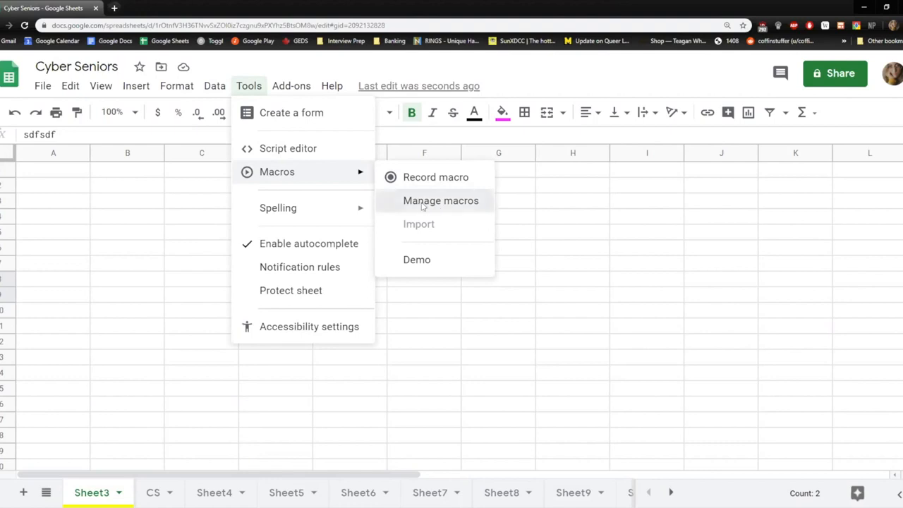
pyautogui.click(422, 205)
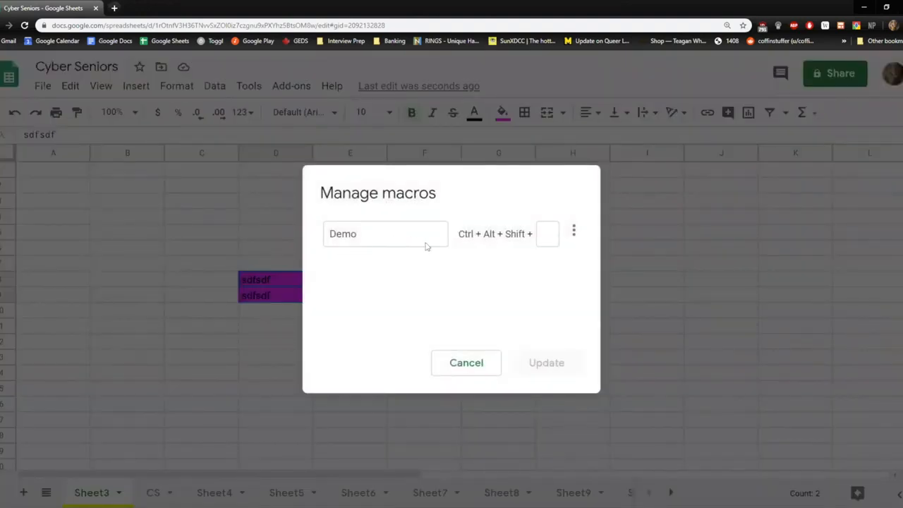
pyautogui.click(577, 233)
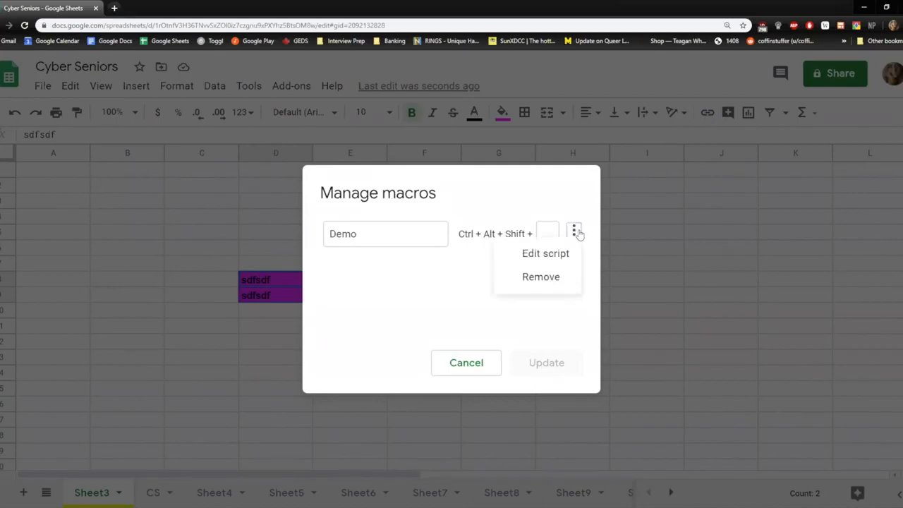
pyautogui.click(537, 255)
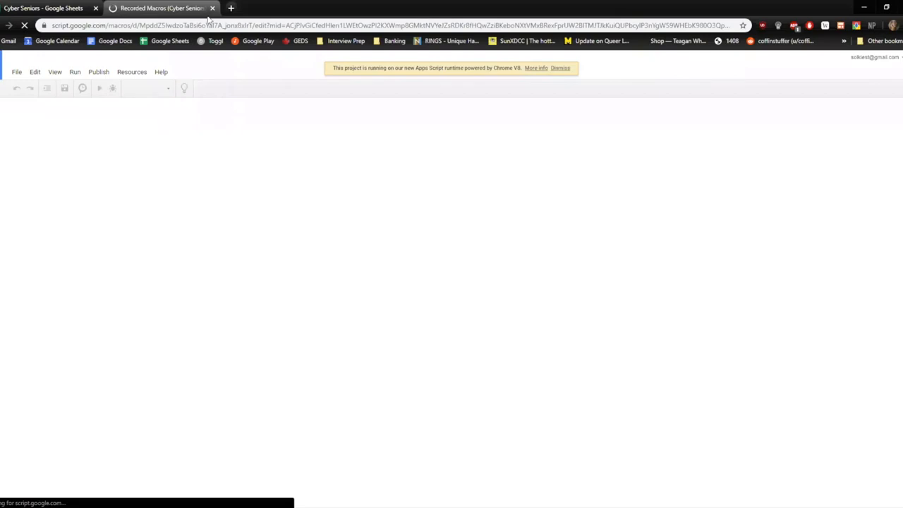
pyautogui.click(213, 8)
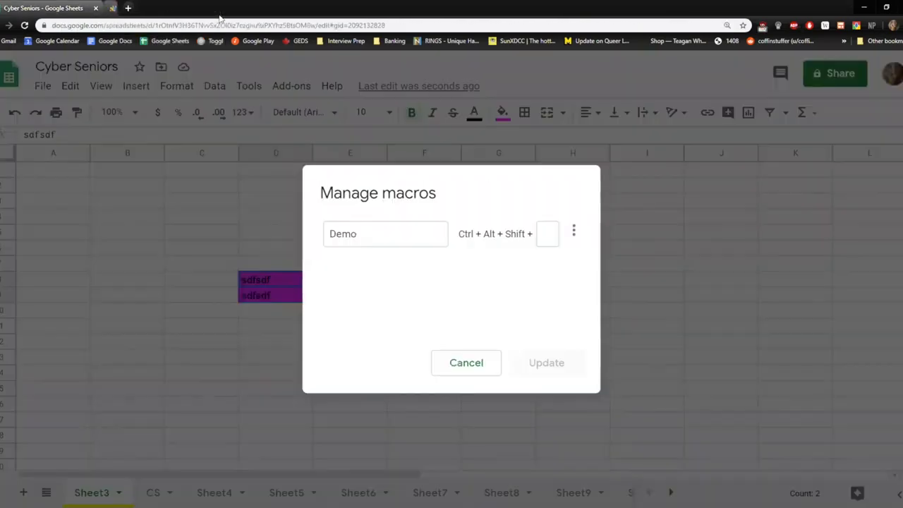
pyautogui.click(402, 244)
pyautogui.click(460, 364)
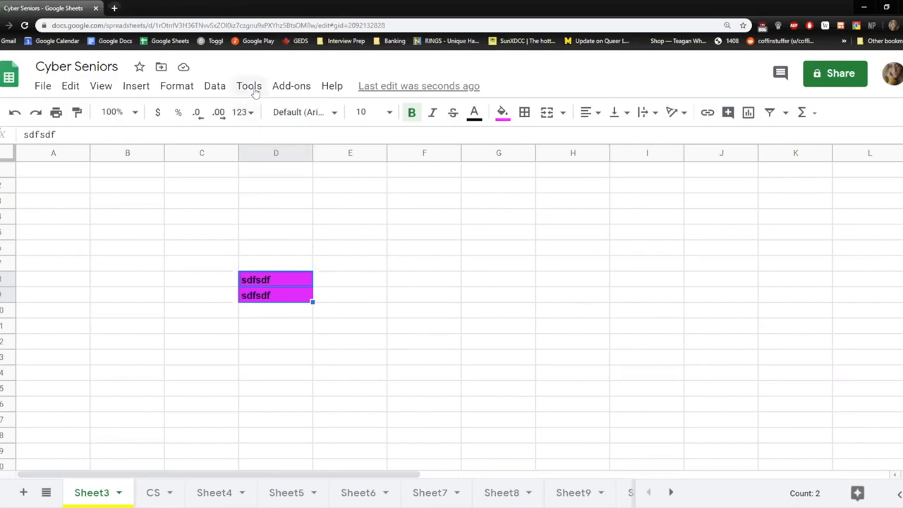
# Step: Try to run the Demo macro, continuing past the authorization request
pyautogui.click(214, 86)
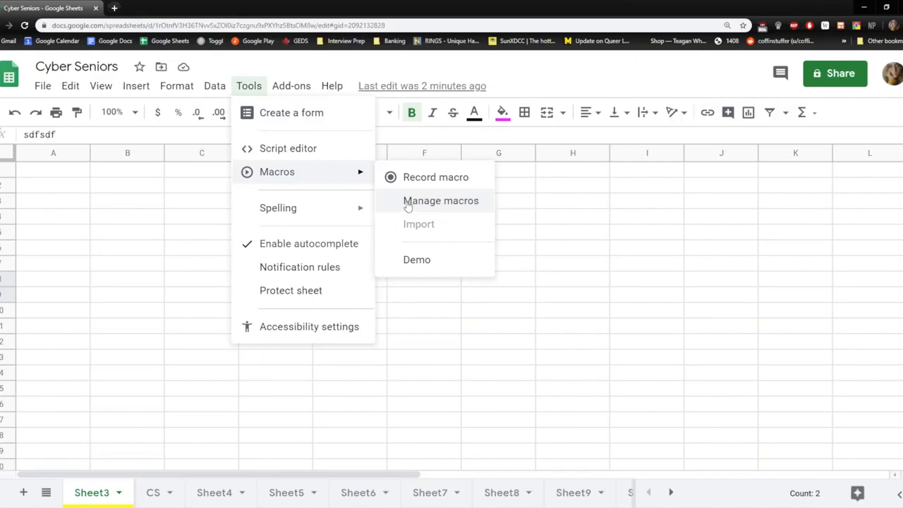
pyautogui.click(416, 260)
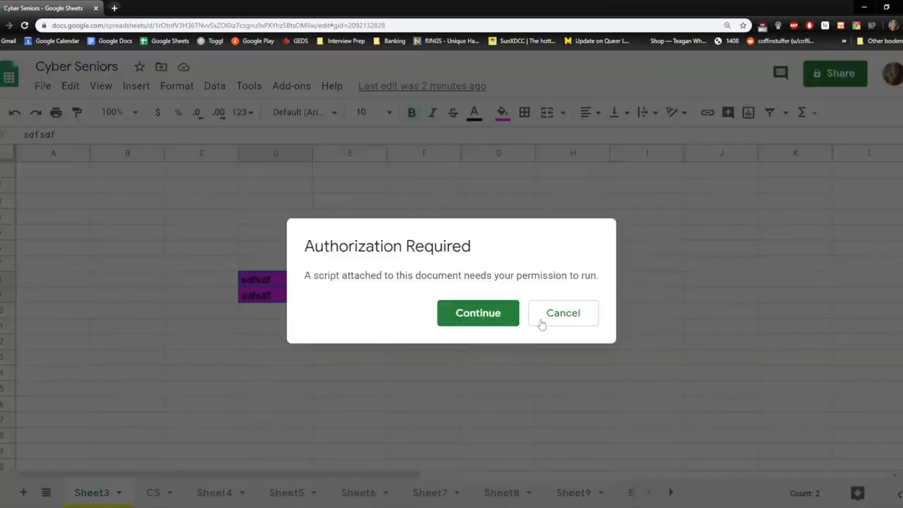
pyautogui.click(495, 314)
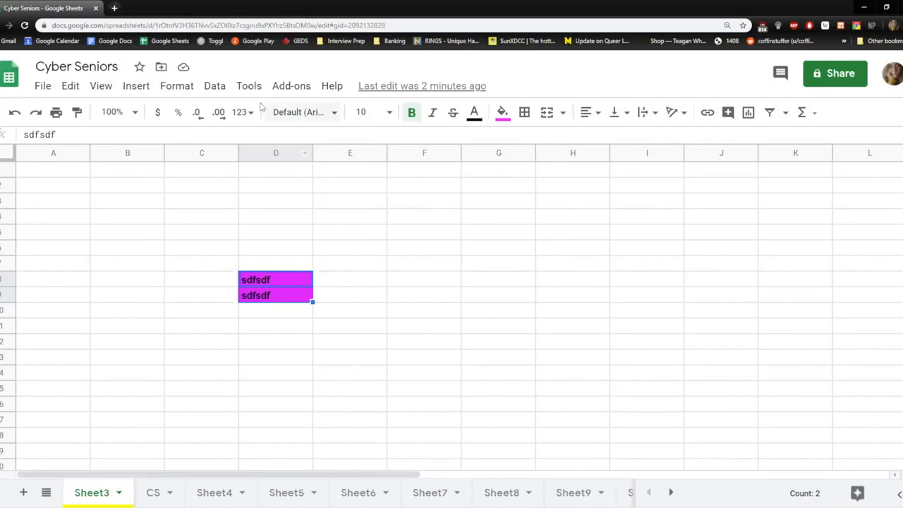
pyautogui.click(243, 87)
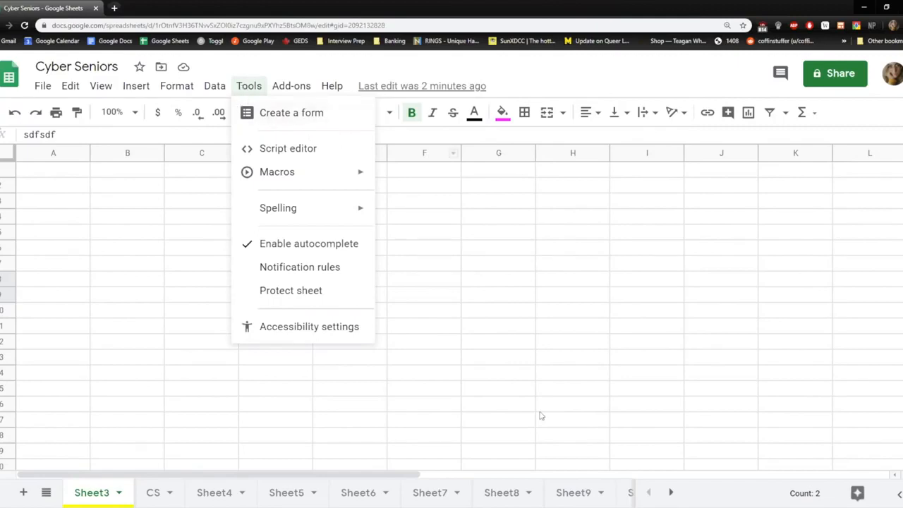
pyautogui.hotkey('alt', 'Tab')
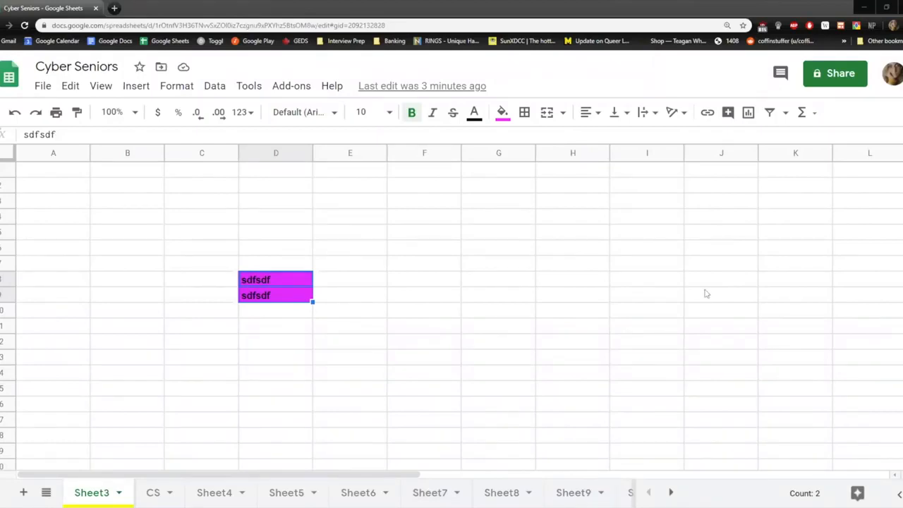
pyautogui.click(430, 278)
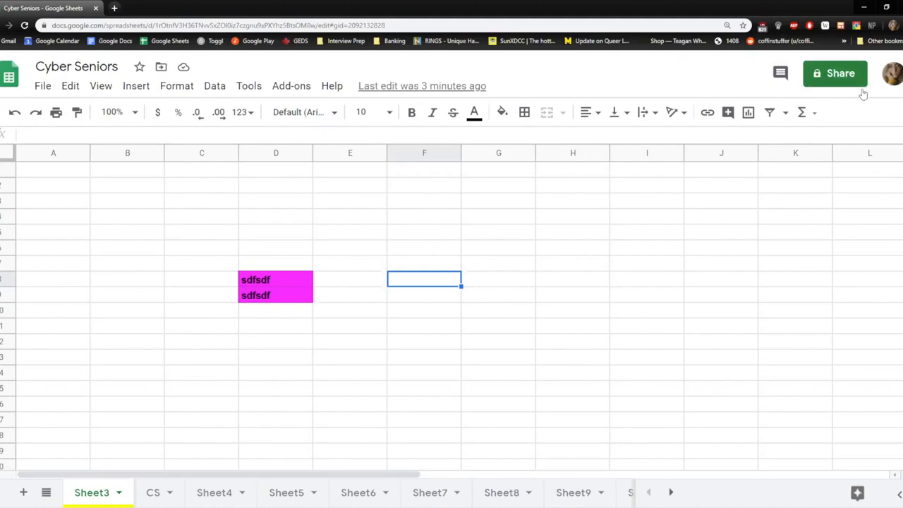
# Step: Open the spreadsheet's sharing options, expand the link section and read who can open the link
pyautogui.click(826, 73)
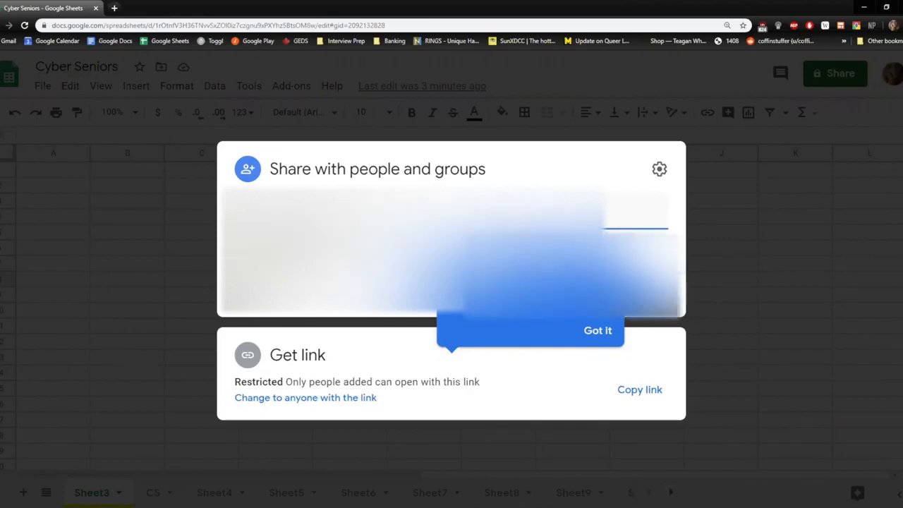
pyautogui.click(379, 354)
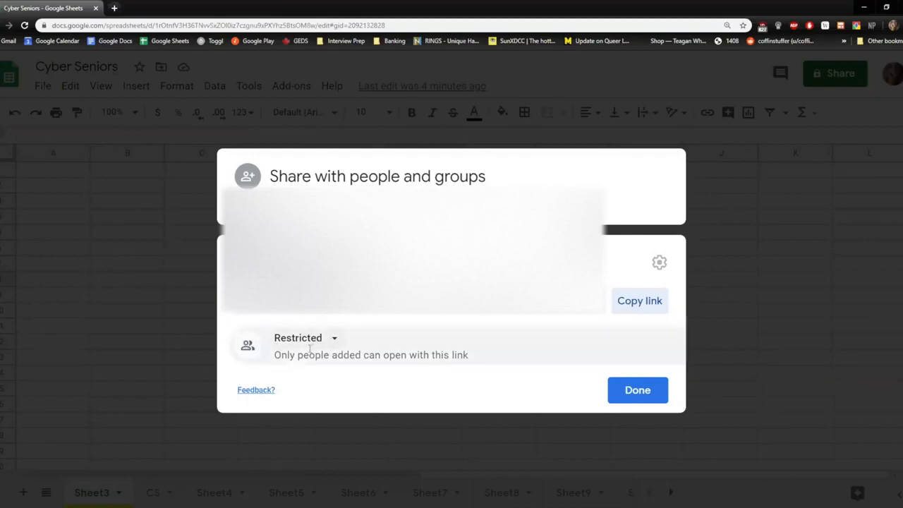
pyautogui.moveTo(282, 355); pyautogui.dragTo(288, 355)
pyautogui.moveTo(472, 362); pyautogui.dragTo(473, 362)
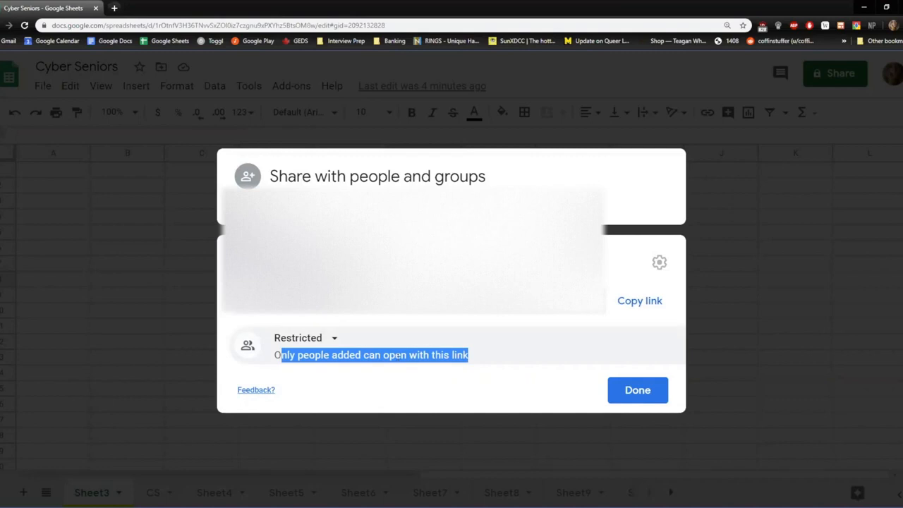
# Step: Change the link access to Anyone with the link and set the link role to Editor
pyautogui.click(335, 340)
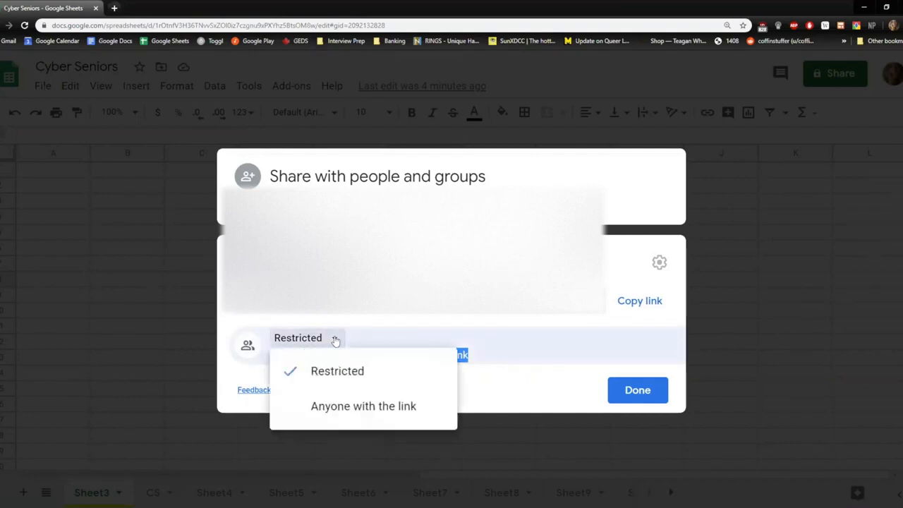
pyautogui.click(335, 342)
pyautogui.click(335, 343)
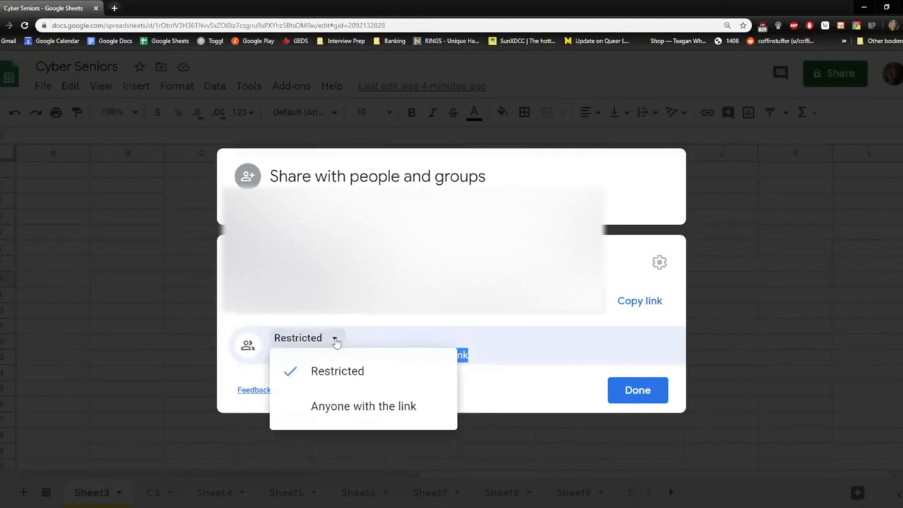
pyautogui.click(340, 412)
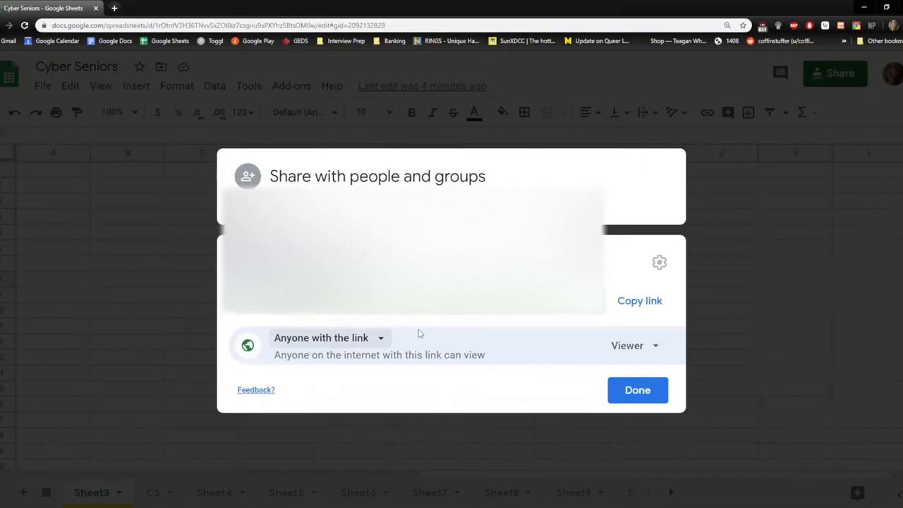
pyautogui.click(656, 347)
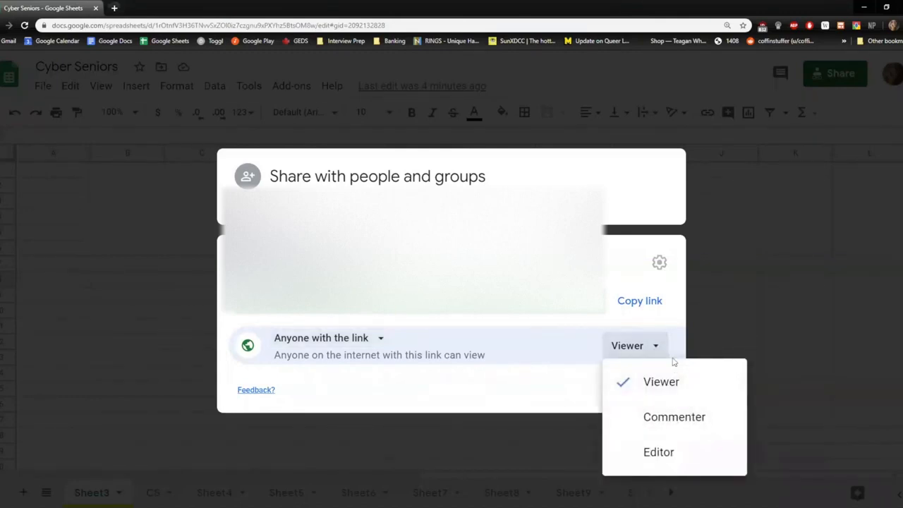
pyautogui.click(676, 456)
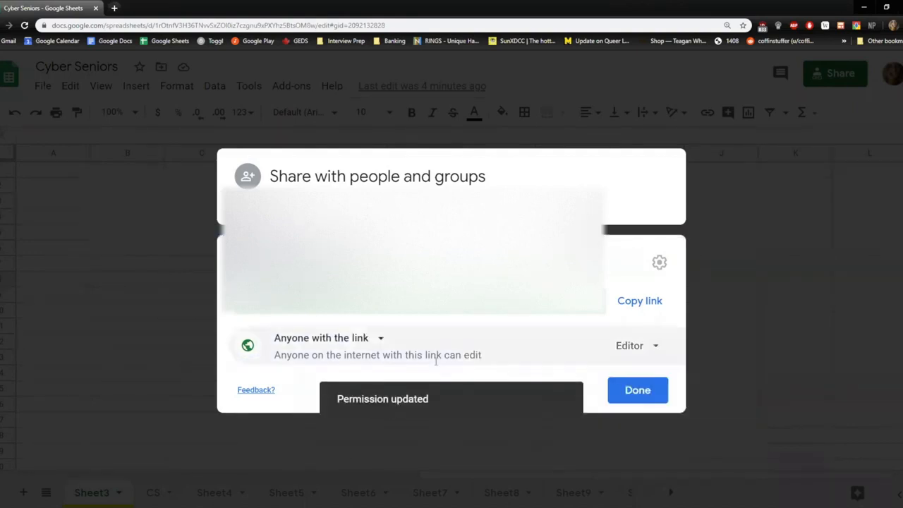
# Step: Set the link access back to Restricted and close the sharing dialog
pyautogui.click(379, 338)
pyautogui.click(336, 373)
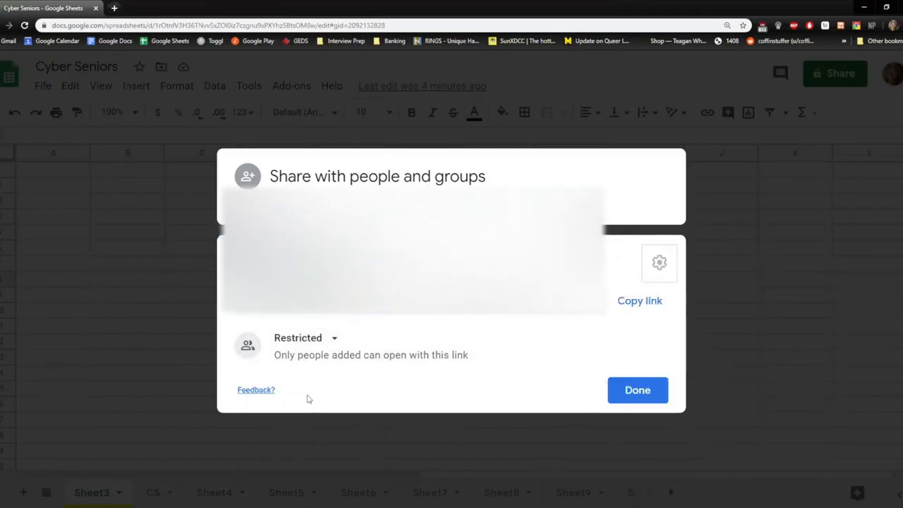
pyautogui.click(637, 390)
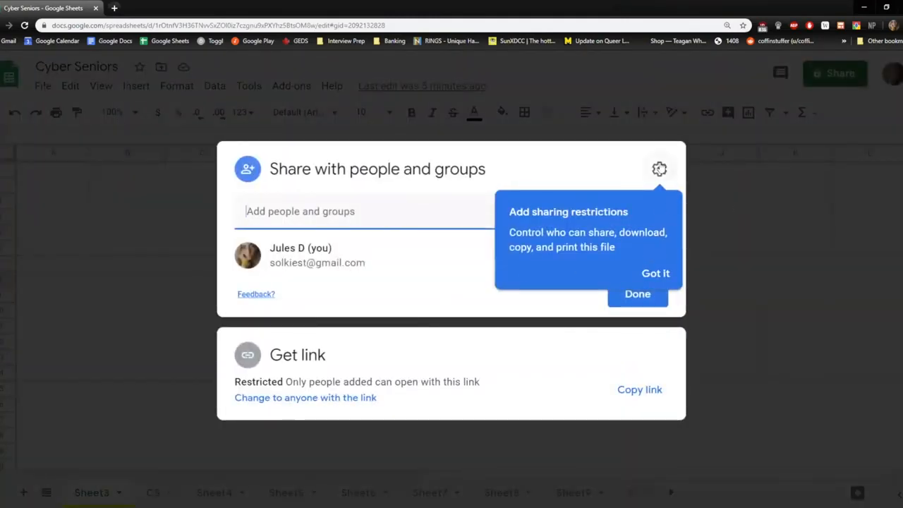
# Step: Check the sharing settings and the suggestions for adding people and groups, and close the sharing dialog
pyautogui.click(659, 169)
pyautogui.click(252, 231)
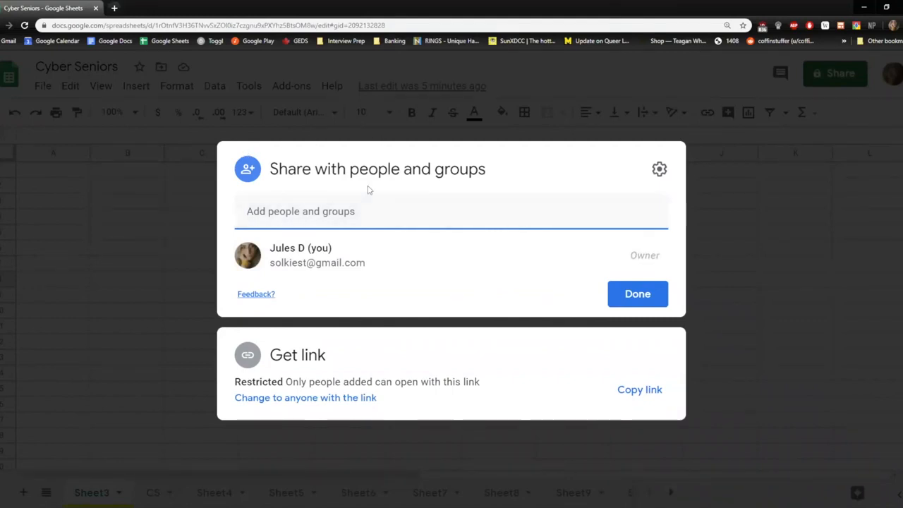
pyautogui.click(264, 205)
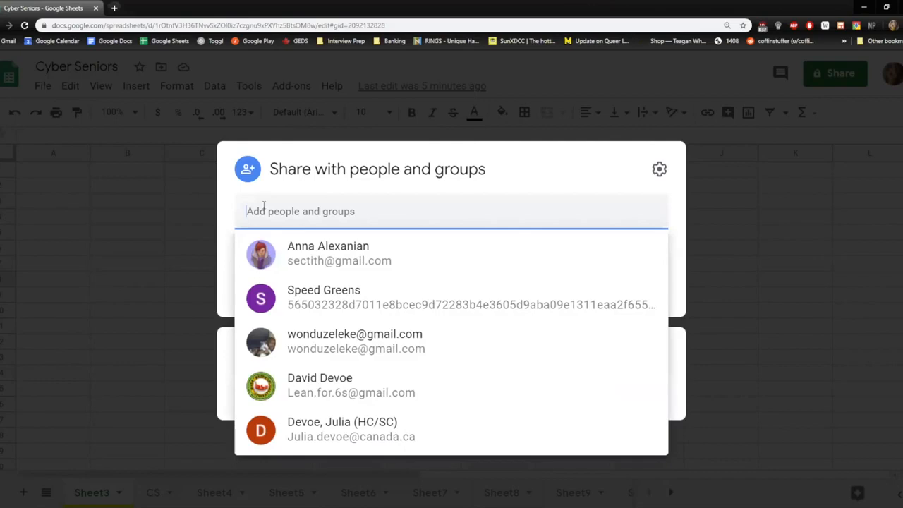
pyautogui.click(540, 175)
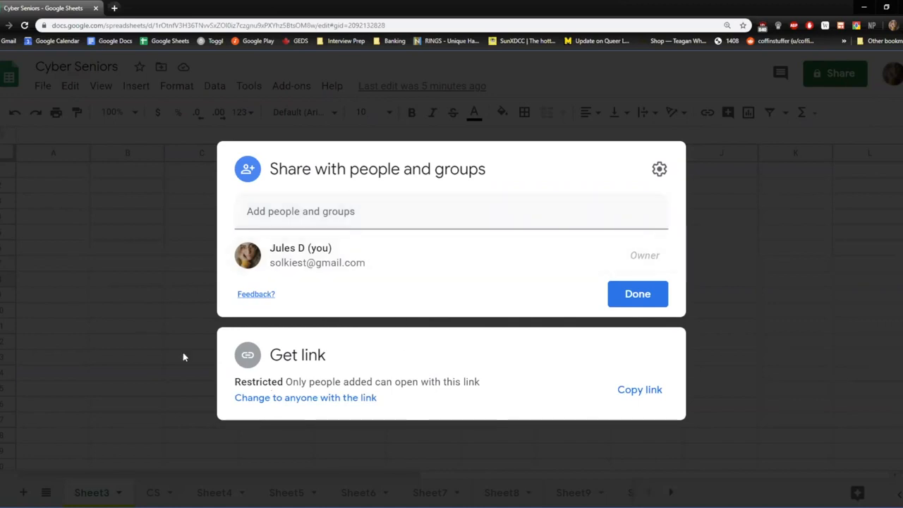
pyautogui.click(149, 339)
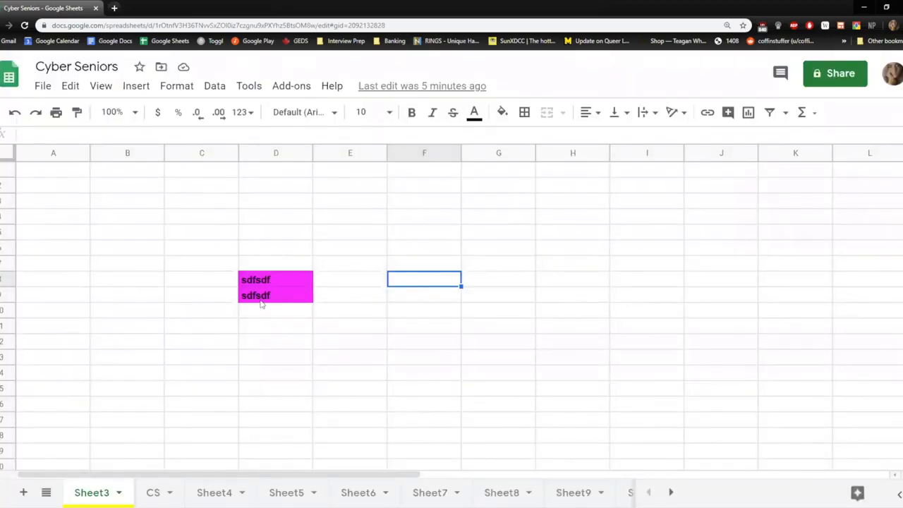
# Step: Add the comment "Comment 1" to the upper magenta sdfsdf cell, D8, on Sheet3
pyautogui.click(290, 308)
pyautogui.scroll(-4, 258, 325)
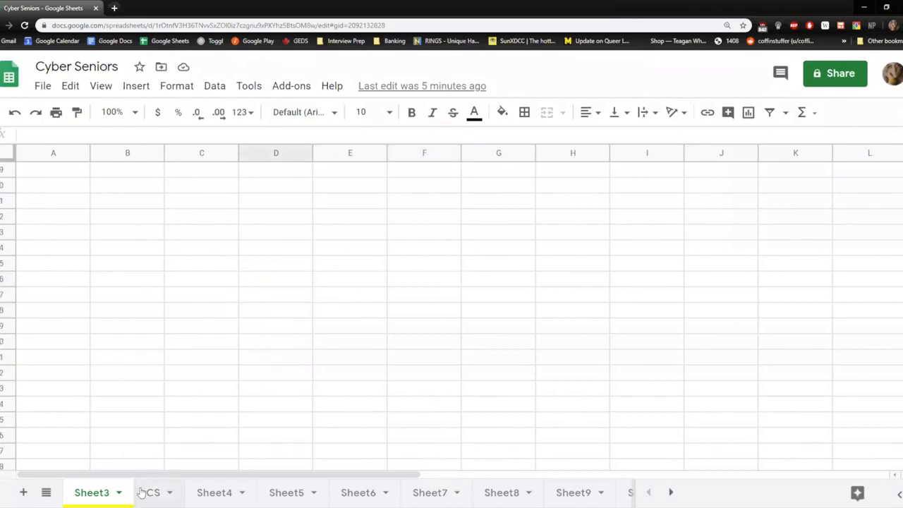
pyautogui.scroll(4, 212, 412)
pyautogui.click(294, 273)
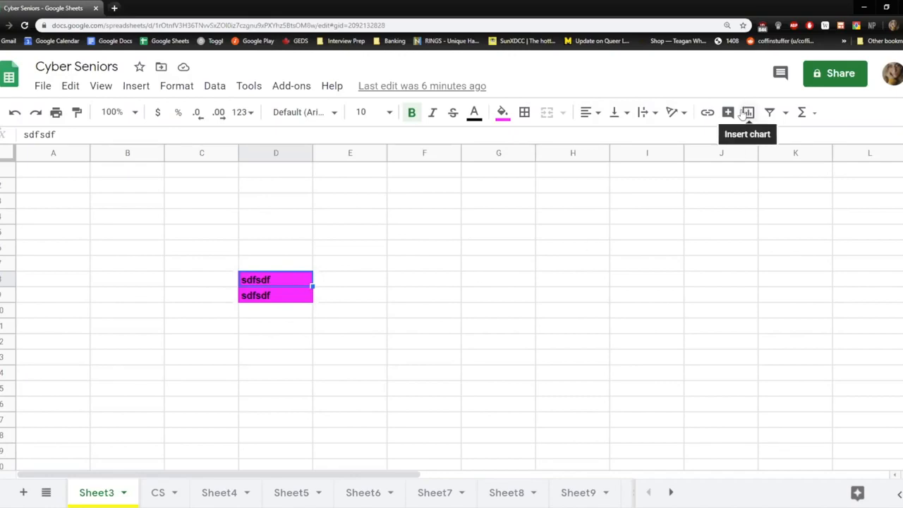
pyautogui.click(781, 74)
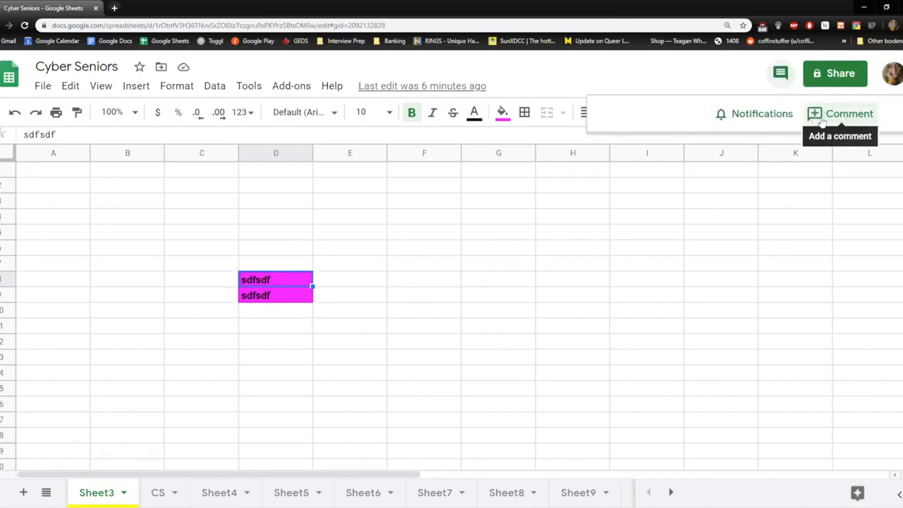
pyautogui.click(858, 118)
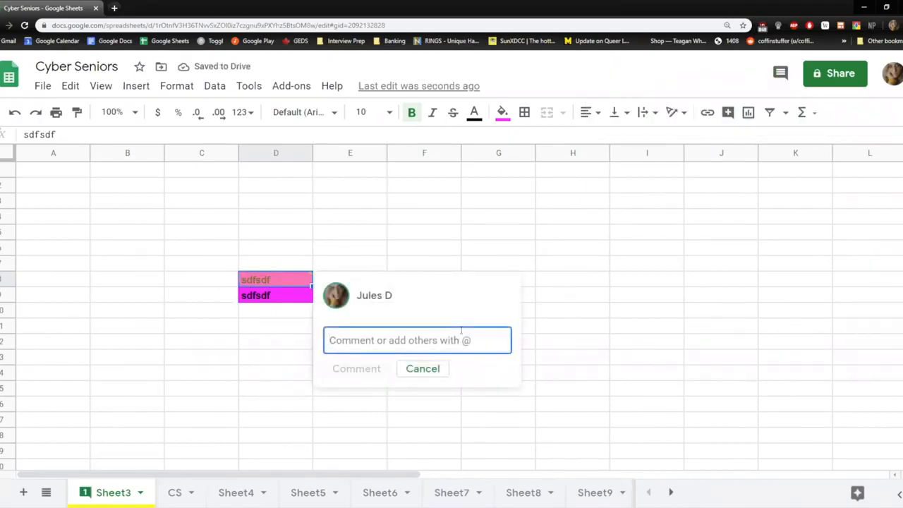
pyautogui.write('Cp')
pyautogui.press('BackSpace')
pyautogui.write('omment 1')
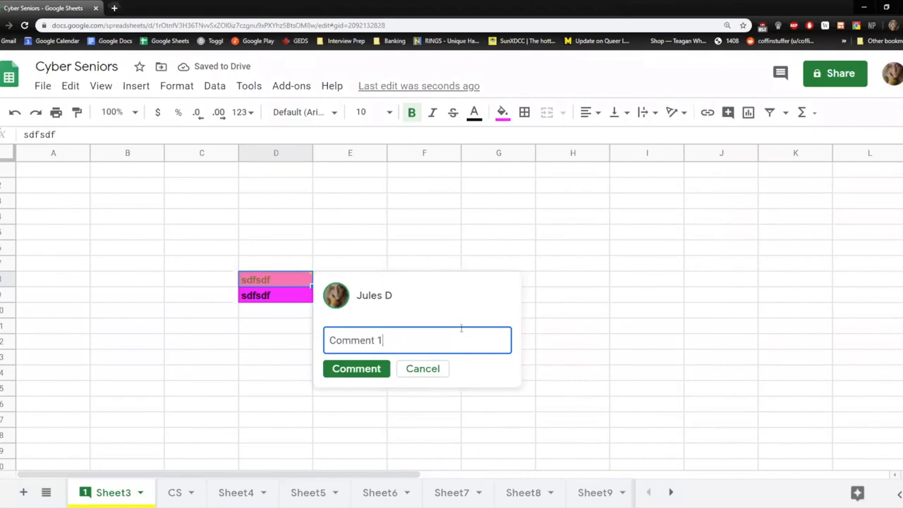
pyautogui.click(379, 369)
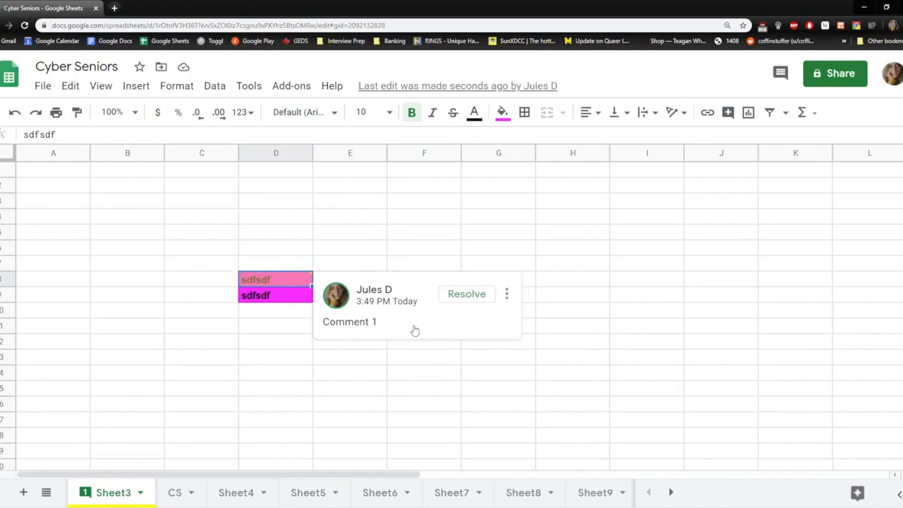
# Step: Reply "Comment 2" to the comment on cell D8 and resolve the thread
pyautogui.click(376, 332)
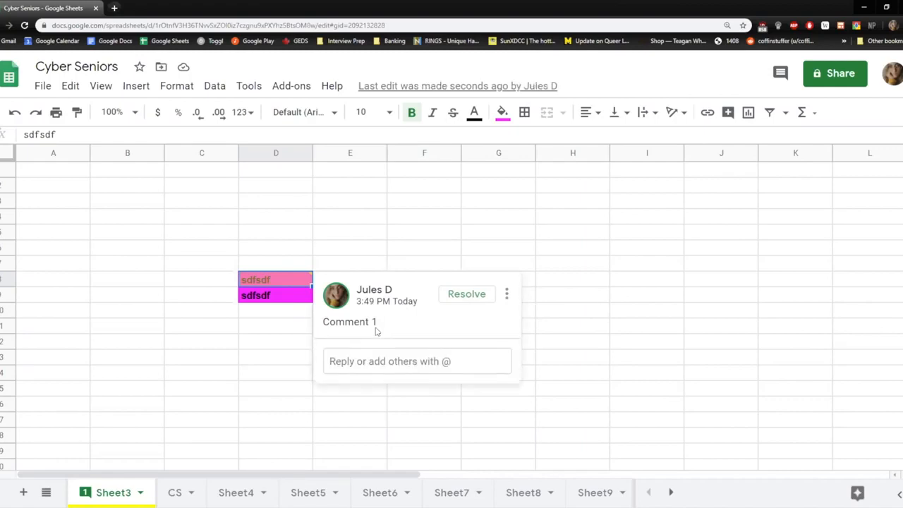
pyautogui.click(354, 370)
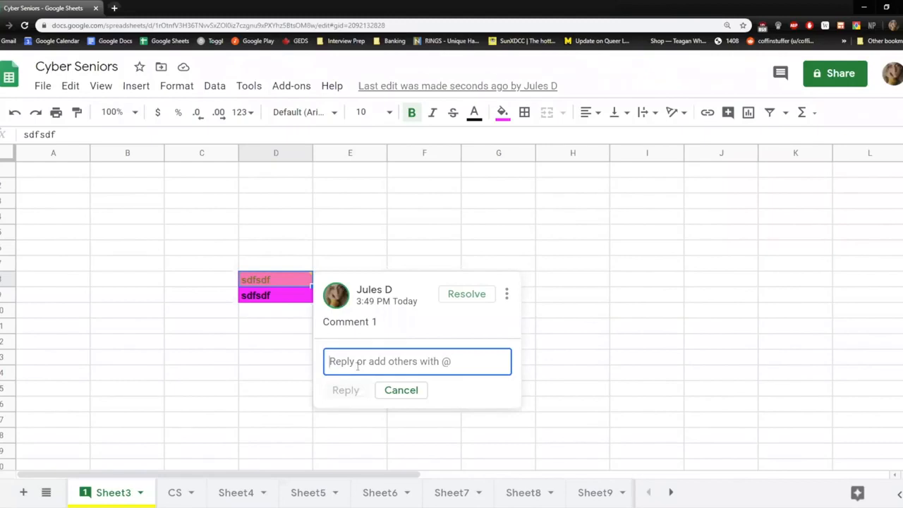
pyautogui.write('Comment 2')
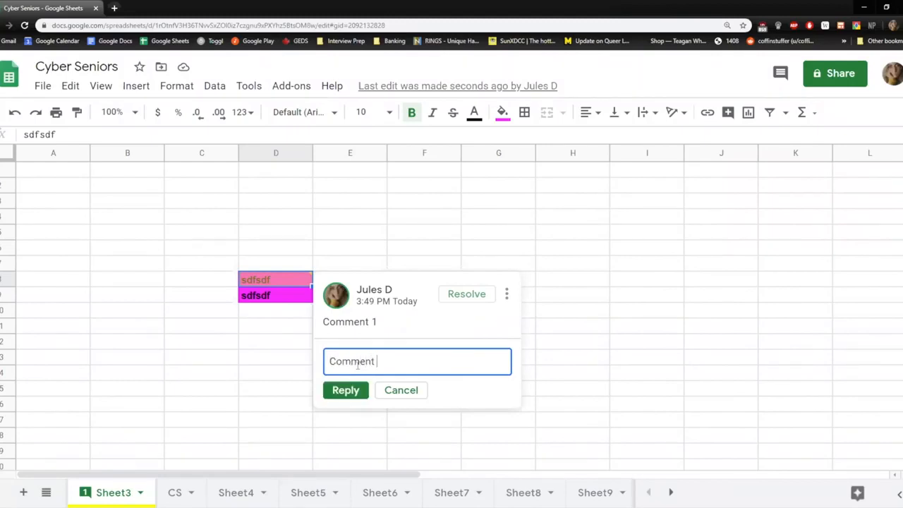
pyautogui.click(345, 390)
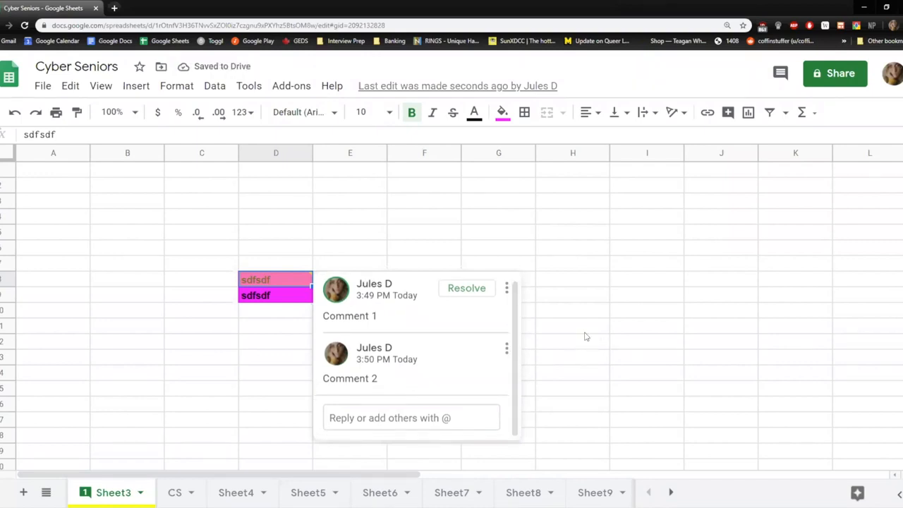
pyautogui.click(451, 290)
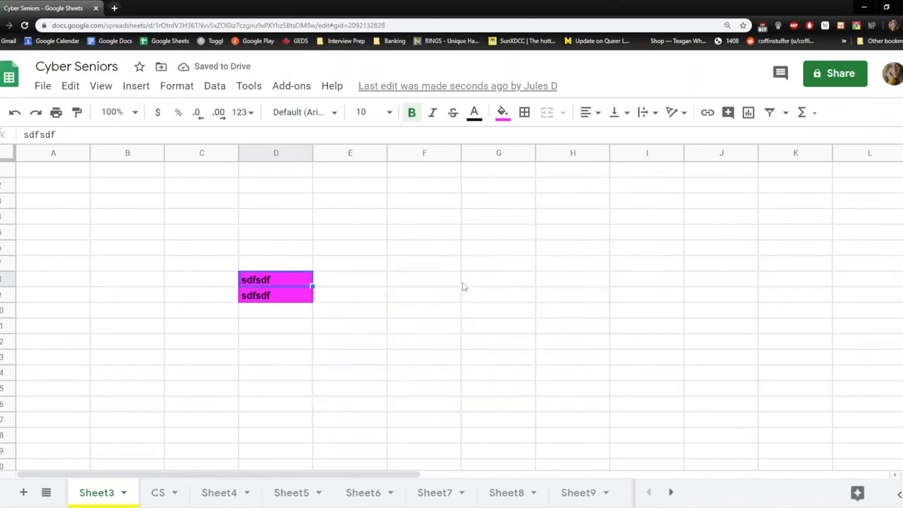
# Step: Open the comment history, read through the resolved thread on cell D8, and close the history
pyautogui.click(780, 73)
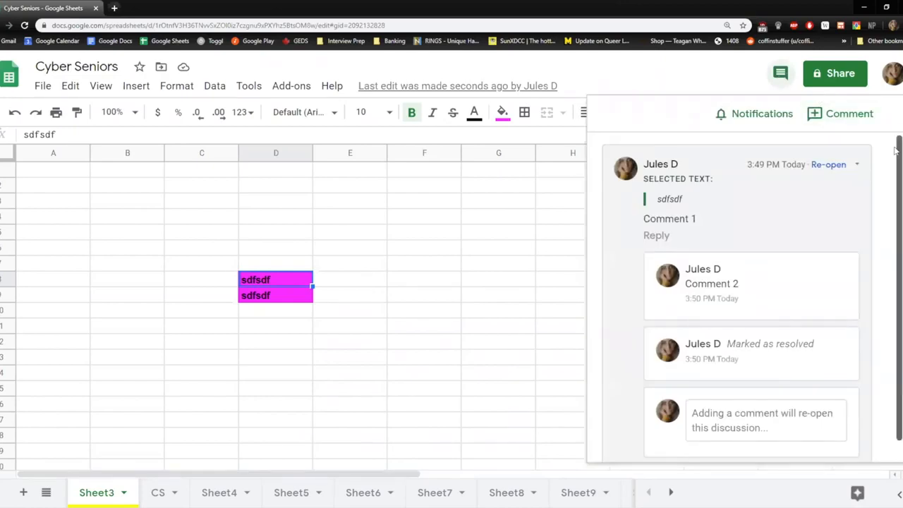
pyautogui.scroll(-1, 894, 150)
pyautogui.scroll(1, 894, 146)
pyautogui.scroll(-1, 890, 242)
pyautogui.scroll(1, 880, 148)
pyautogui.scroll(-1, 876, 257)
pyautogui.scroll(1, 881, 185)
pyautogui.scroll(-1, 881, 248)
pyautogui.scroll(1, 882, 162)
pyautogui.scroll(-1, 877, 251)
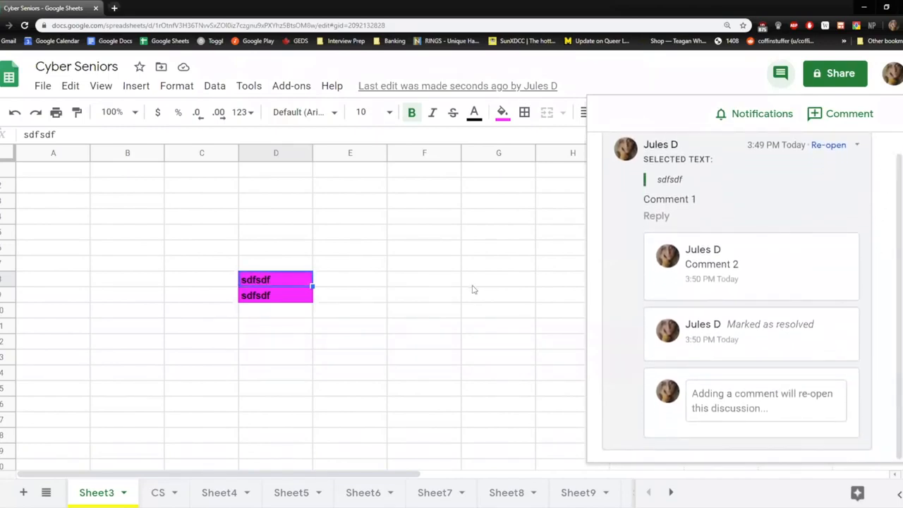
pyautogui.click(427, 283)
pyautogui.click(282, 280)
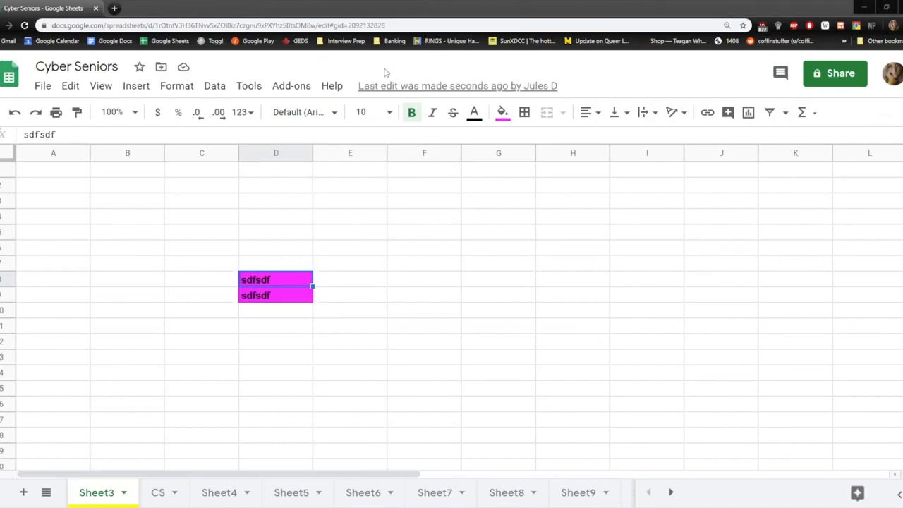
pyautogui.press('Right')
pyautogui.press('Right')
pyautogui.press('Up')
pyautogui.press('Up')
pyautogui.press('Up')
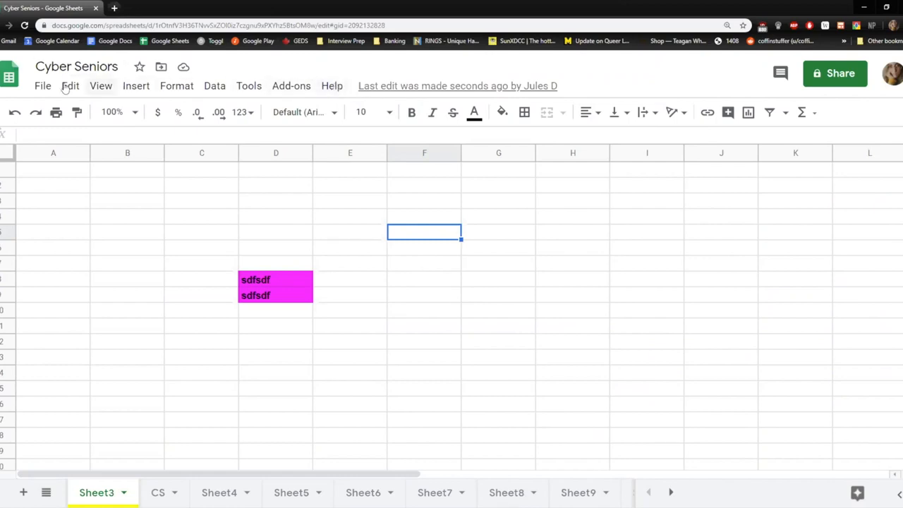
# Step: Open Sheets Help, look through the popular help articles and close the help window
pyautogui.click(335, 90)
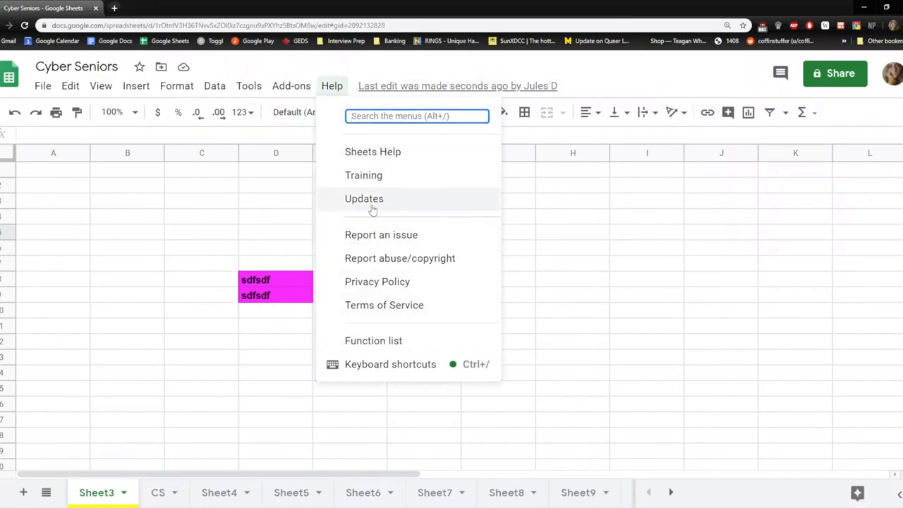
pyautogui.click(375, 151)
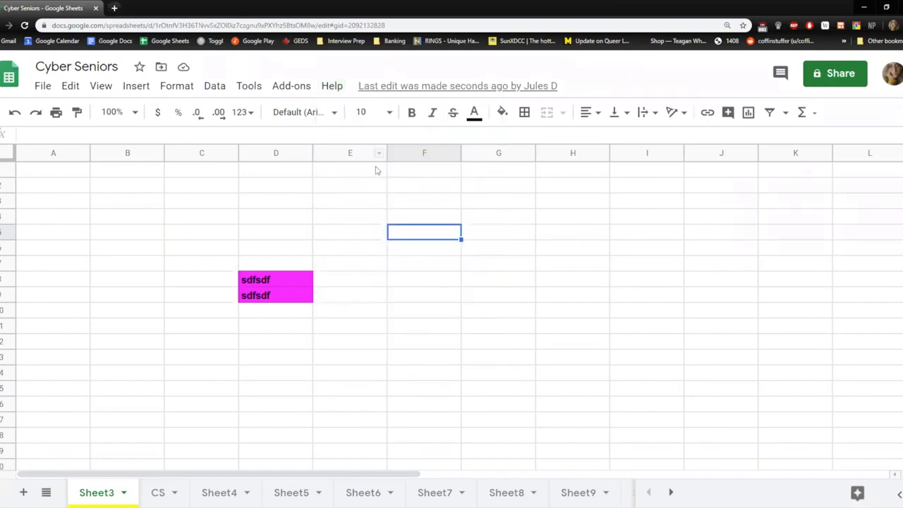
pyautogui.scroll(-1, 437, 253)
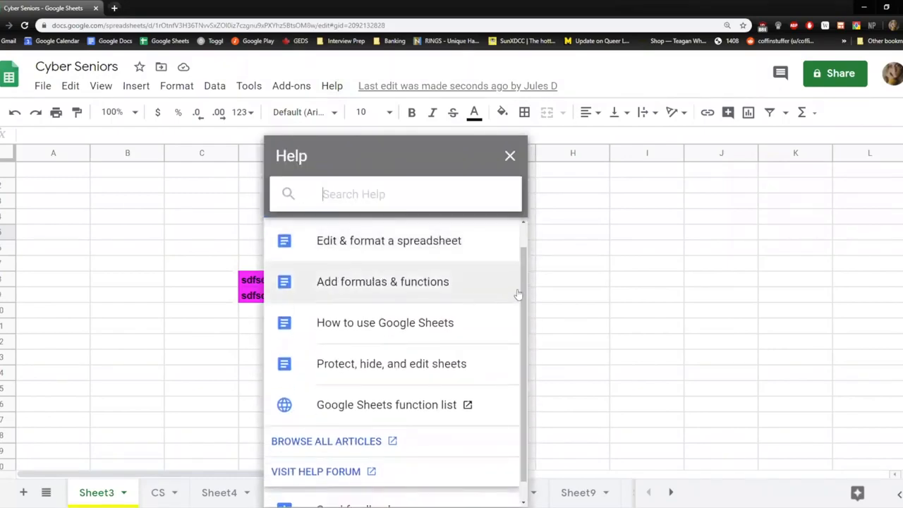
pyautogui.scroll(1, 347, 281)
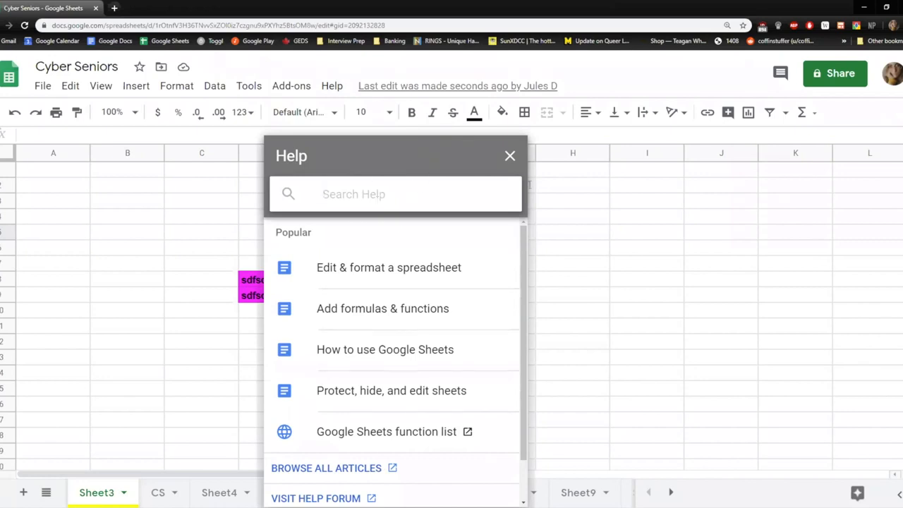
pyautogui.click(509, 156)
# Step: Open the Google Sheets training page, skim the Sheets basics and cheat sheets sections, and close the page
pyautogui.click(330, 87)
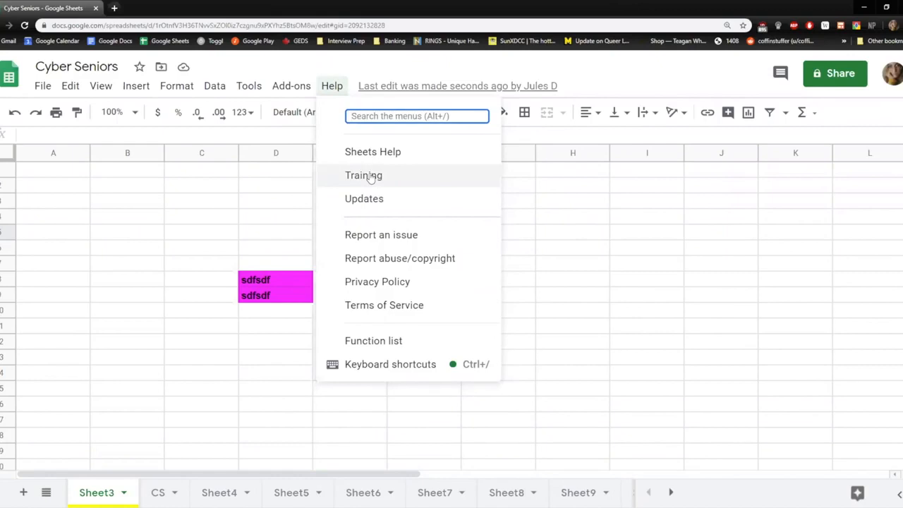
pyautogui.click(371, 177)
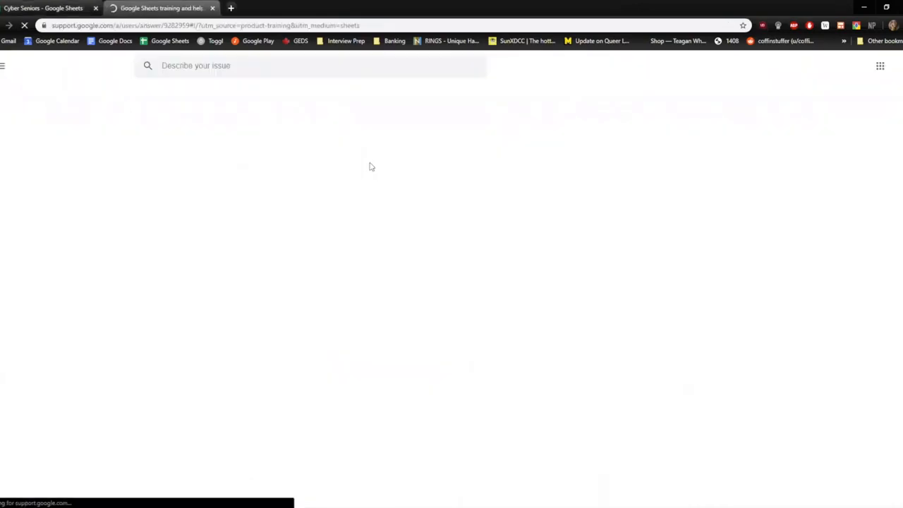
pyautogui.scroll(-2, 335, 237)
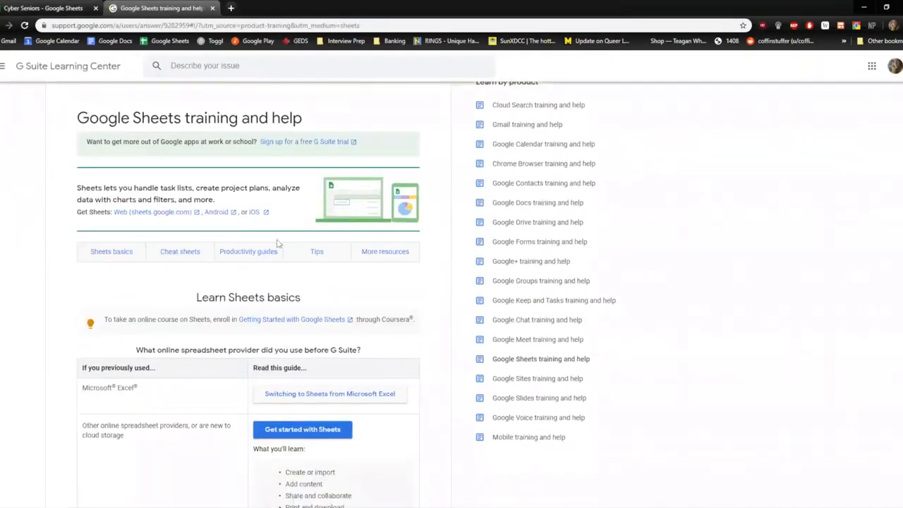
pyautogui.scroll(-2, 247, 267)
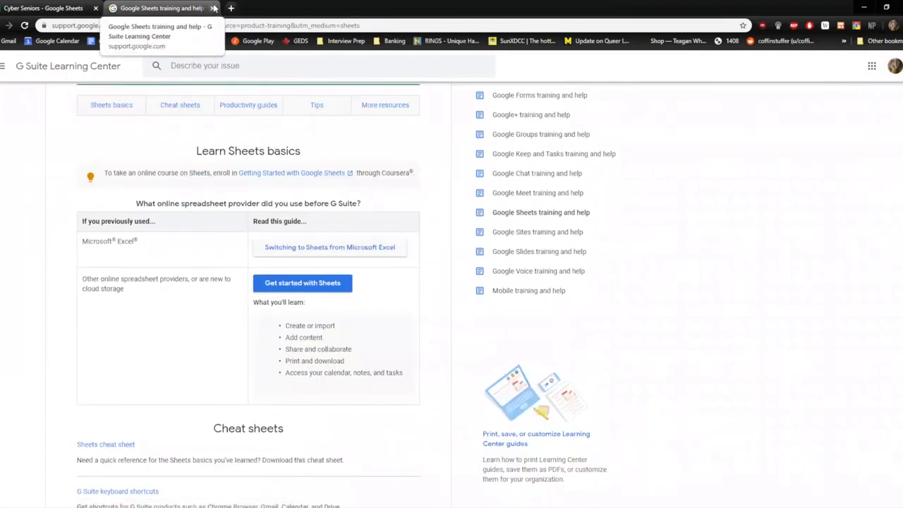
pyautogui.click(213, 8)
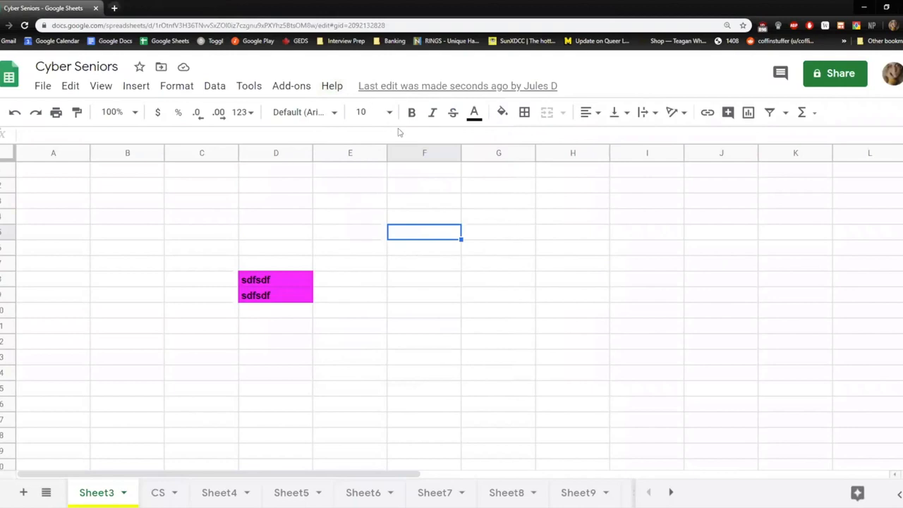
# Step: Open the Google Sheets function list and browse the array and date functions at an enlarged page zoom
pyautogui.click(332, 86)
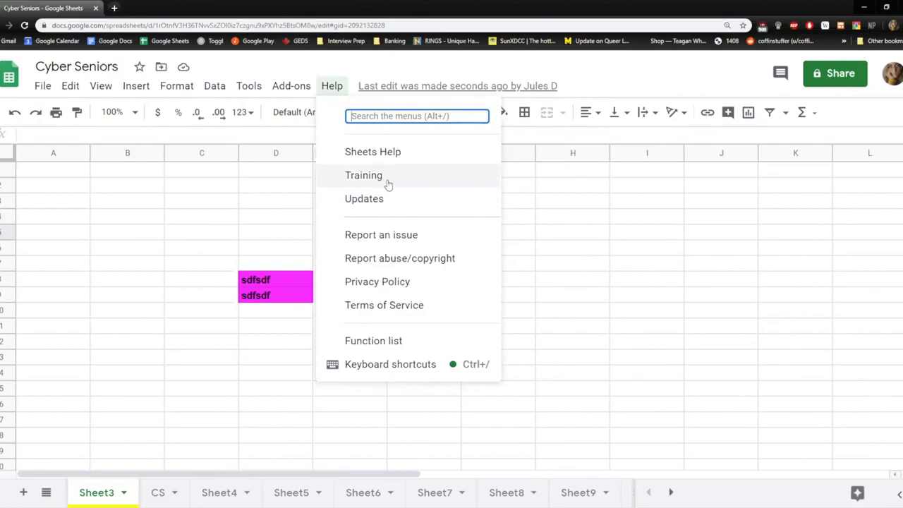
pyautogui.click(374, 346)
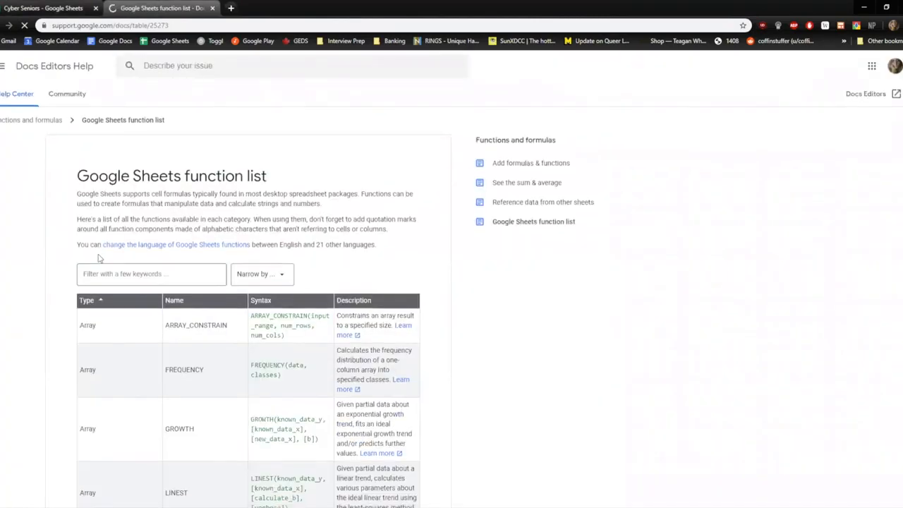
pyautogui.scroll(-5, 99, 258)
pyautogui.scroll(-10, 100, 259)
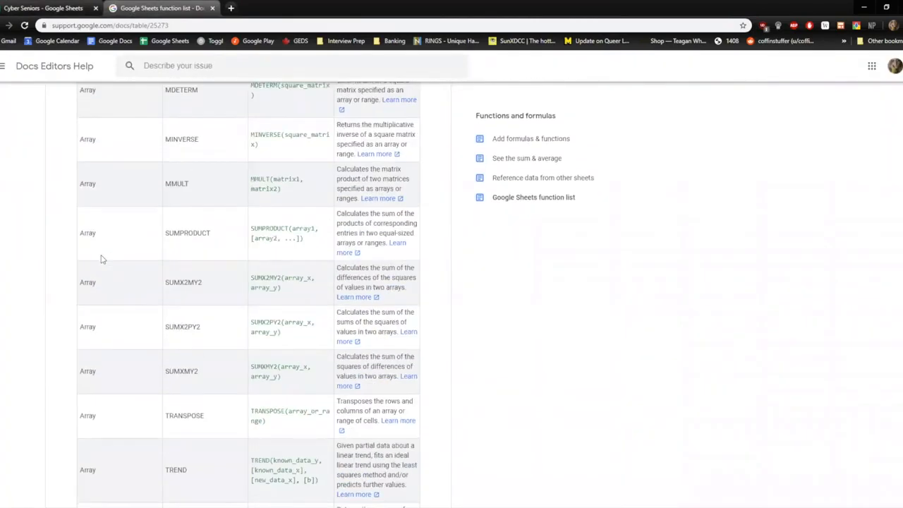
pyautogui.scroll(-8, 101, 260)
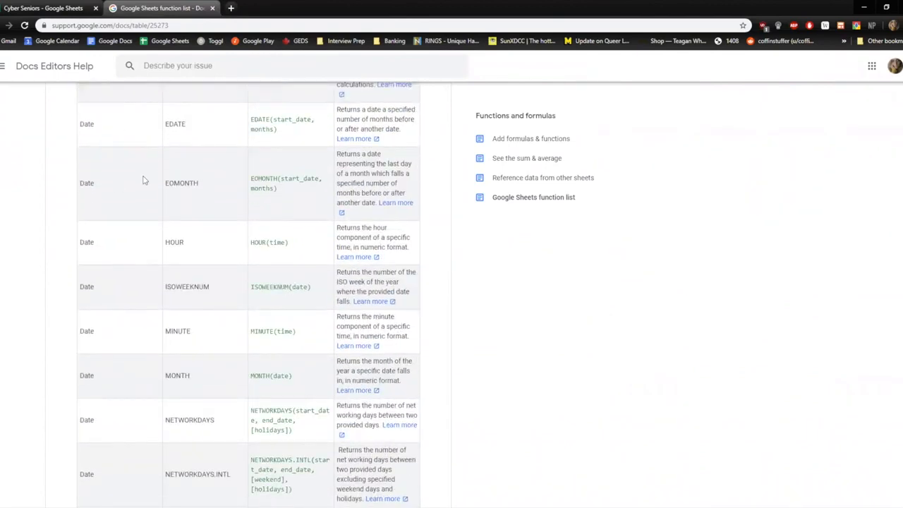
pyautogui.hotkey('ctrl', '+')
pyautogui.hotkey('ctrl', '+')
pyautogui.hotkey('ctrl', '+')
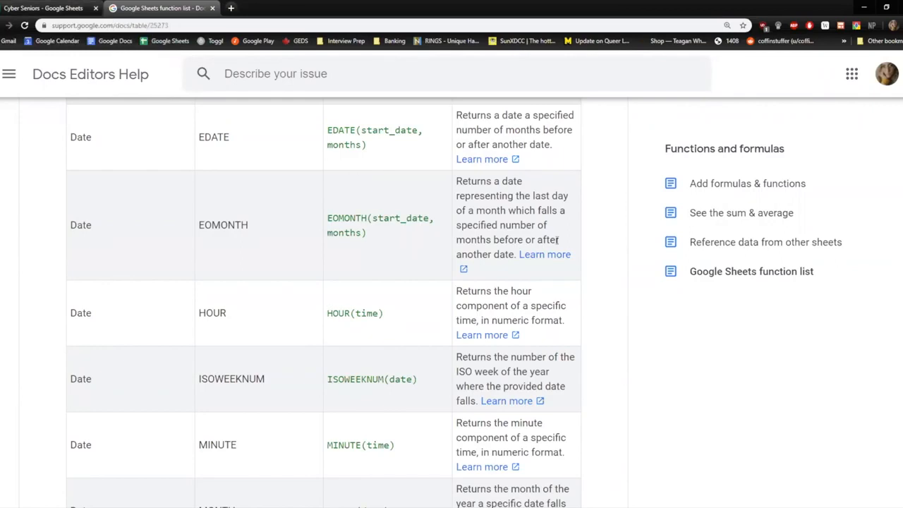
pyautogui.scroll(5, 557, 240)
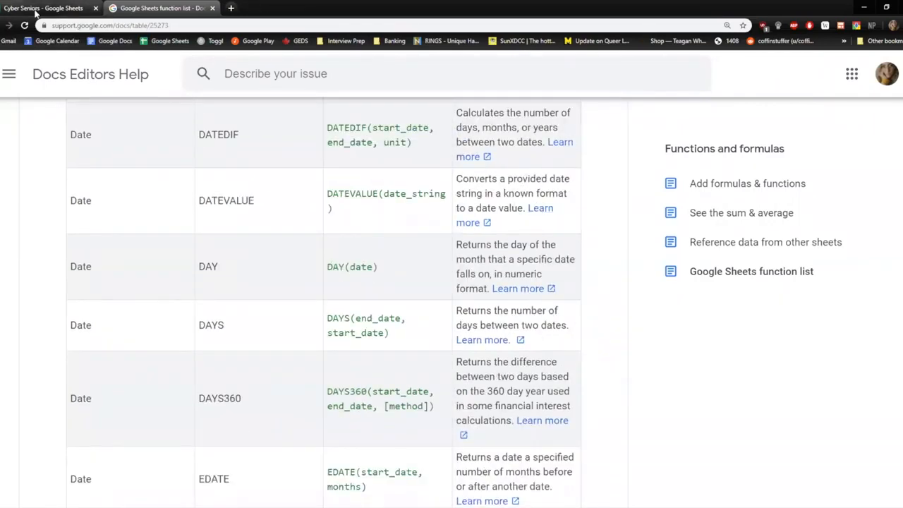
# Step: Return to the Cyber Seniors spreadsheet, open the keyboard shortcuts reference and browse its categories from Editing through Navigation
pyautogui.click(64, 8)
pyautogui.click(332, 86)
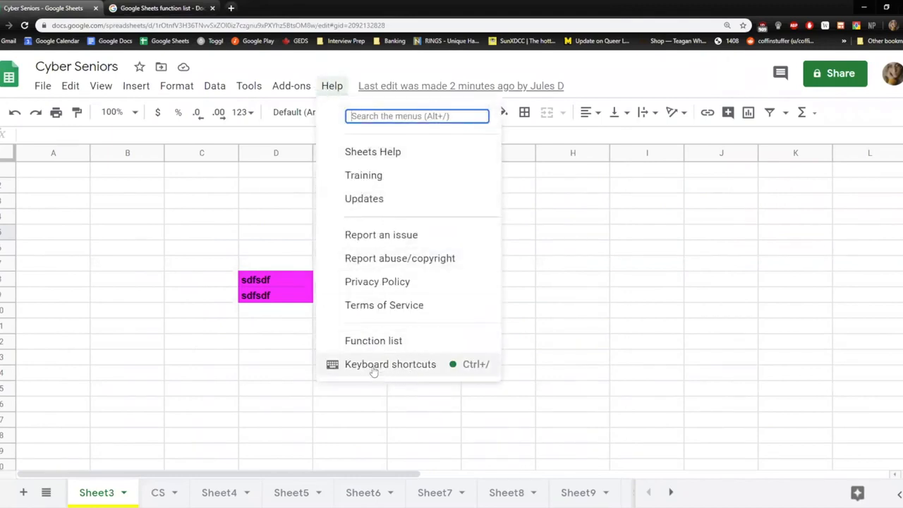
pyautogui.click(406, 373)
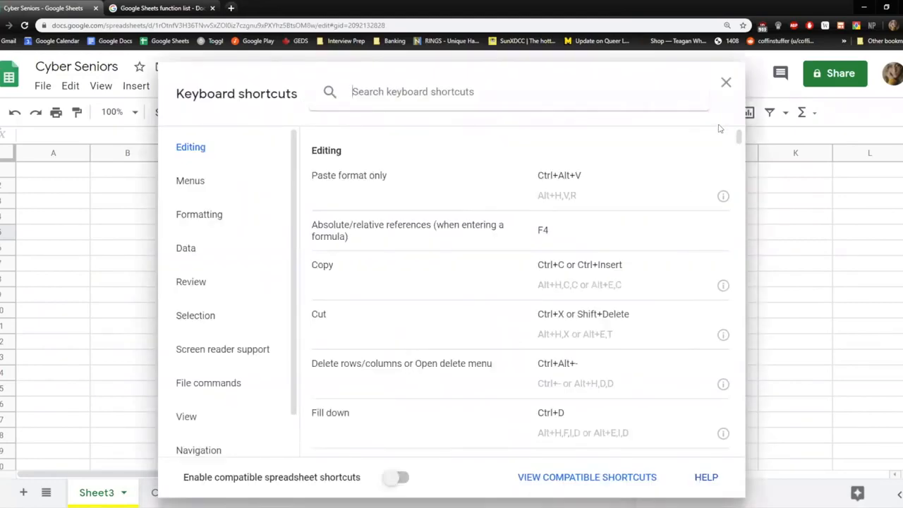
pyautogui.moveTo(738, 139); pyautogui.dragTo(715, 244)
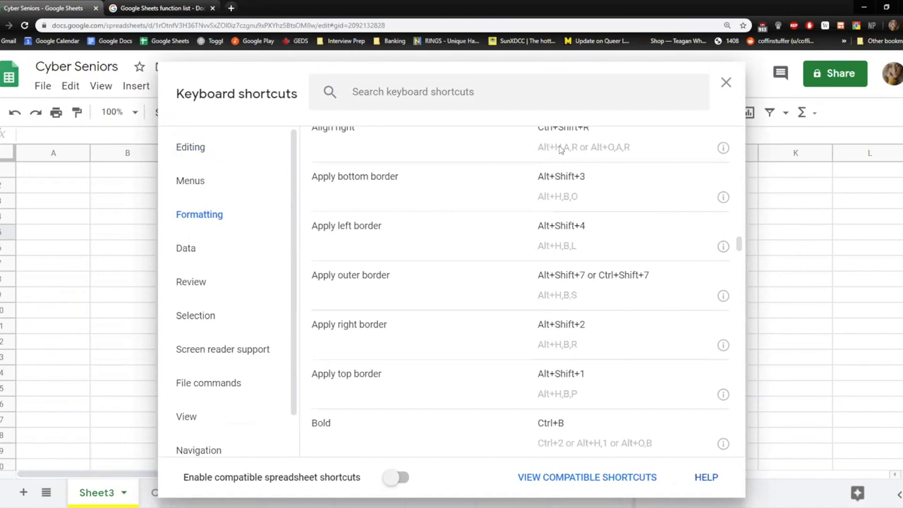
pyautogui.scroll(-10, 742, 258)
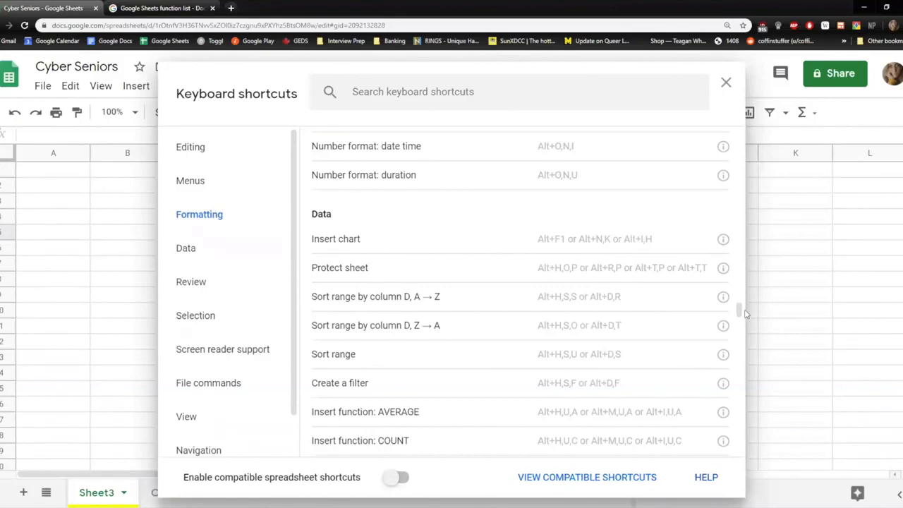
pyautogui.scroll(-1, 727, 365)
pyautogui.scroll(-10, 726, 365)
pyautogui.scroll(20, 695, 236)
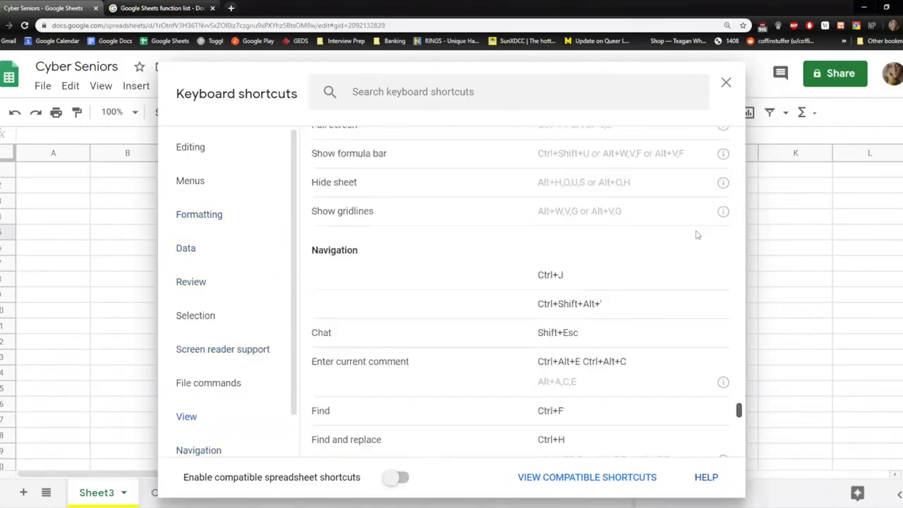
pyautogui.scroll(5, 693, 163)
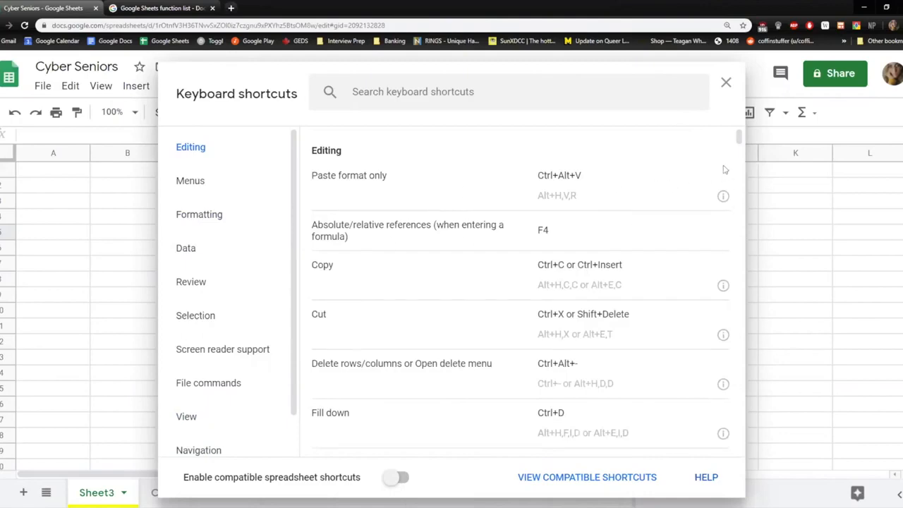
pyautogui.moveTo(739, 136); pyautogui.dragTo(739, 141)
# Step: Search the keyboard shortcuts for "copy", close the reference and select cell G10 in Sheet3
pyautogui.click(458, 82)
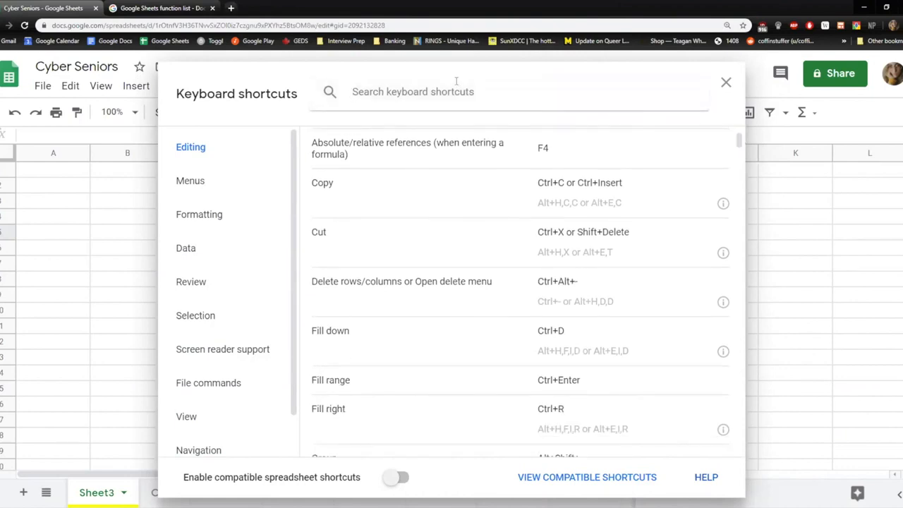
pyautogui.write('copy')
pyautogui.press('Return')
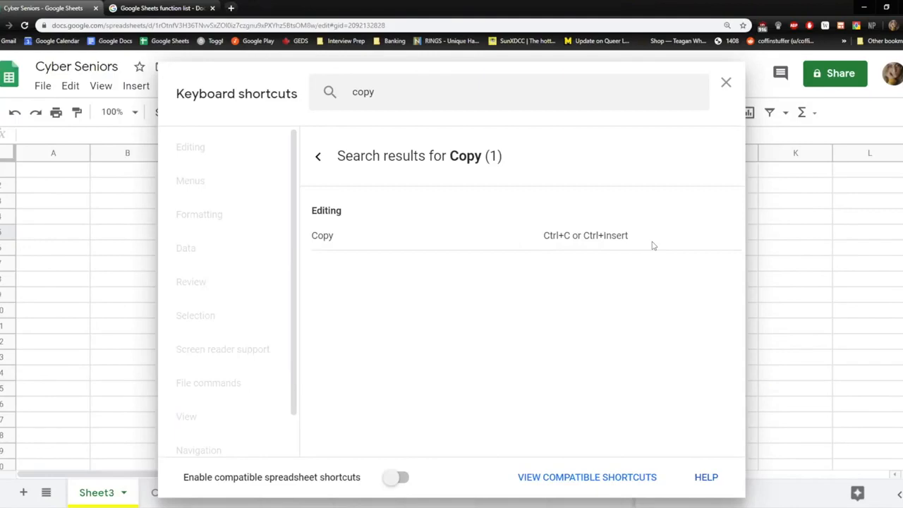
pyautogui.click(726, 83)
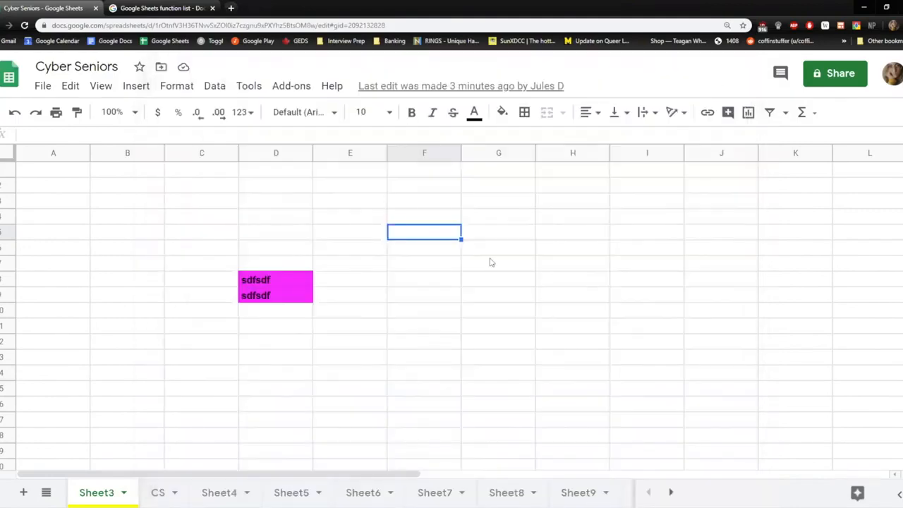
pyautogui.click(499, 314)
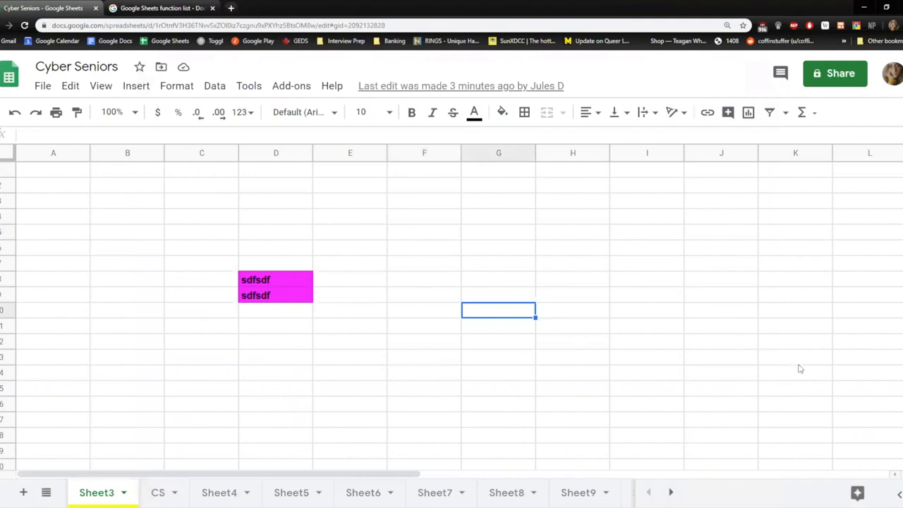